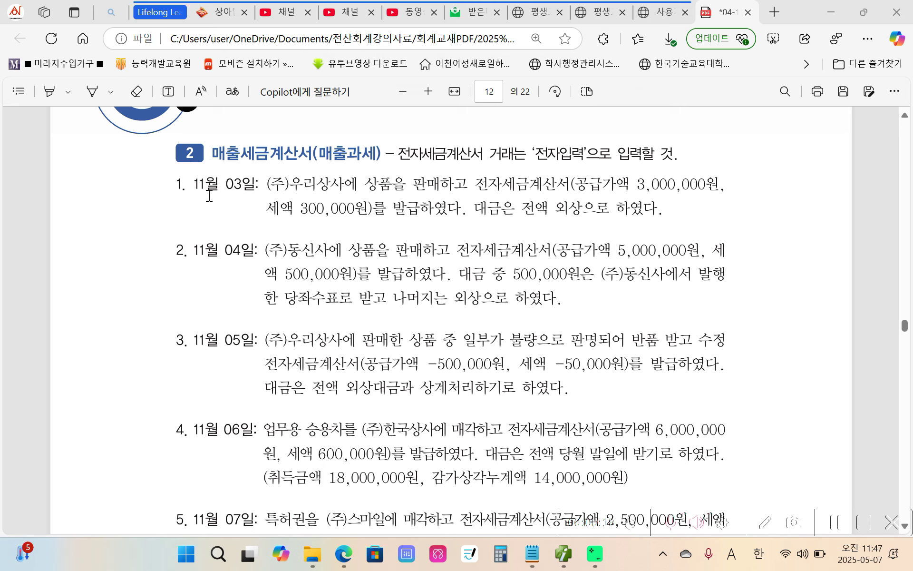
Step: Highlight 매출세금계산서 and 전자입력 in yellow in the heading of section 2
{"action": "left_click_drag", "start_coordinate": [317, 185], "coordinate": [659, 210]}
{"action": "left_click", "coordinate": [479, 203]}
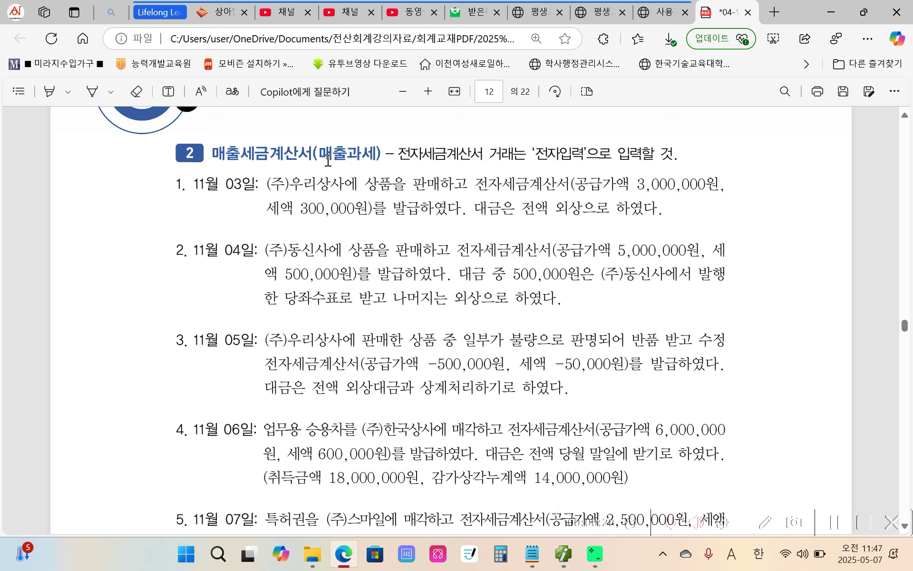
{"action": "left_click_drag", "start_coordinate": [214, 155], "coordinate": [308, 151]}
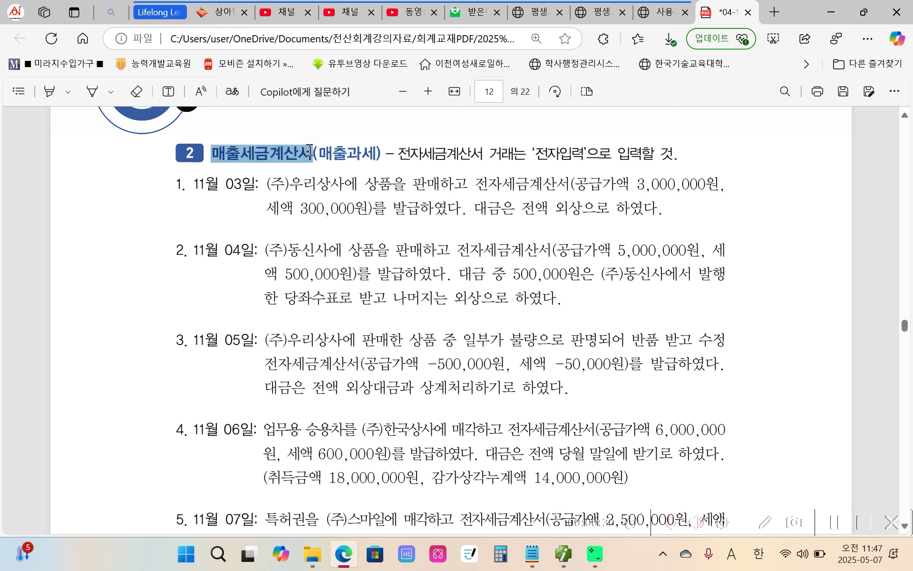
{"action": "mouse_move", "coordinate": [339, 131]}
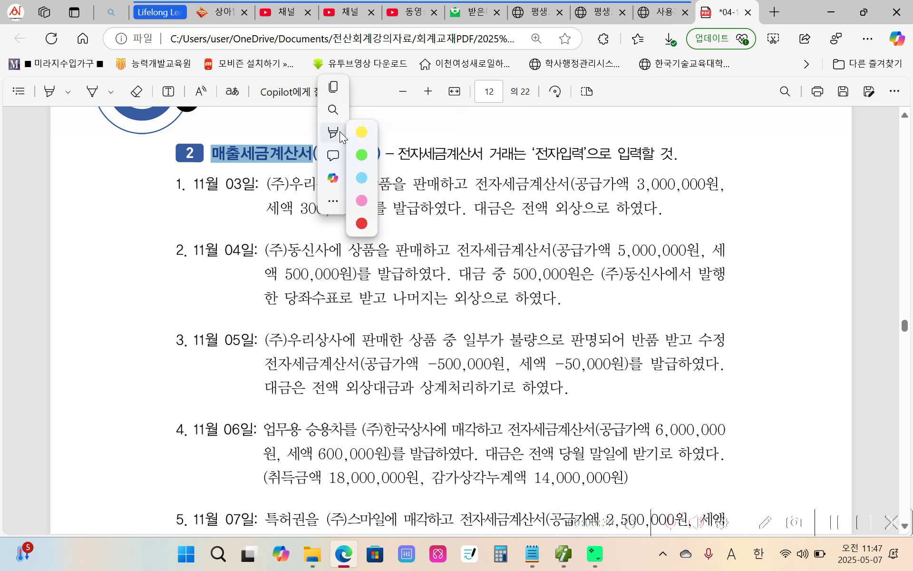
{"action": "left_click", "coordinate": [497, 132]}
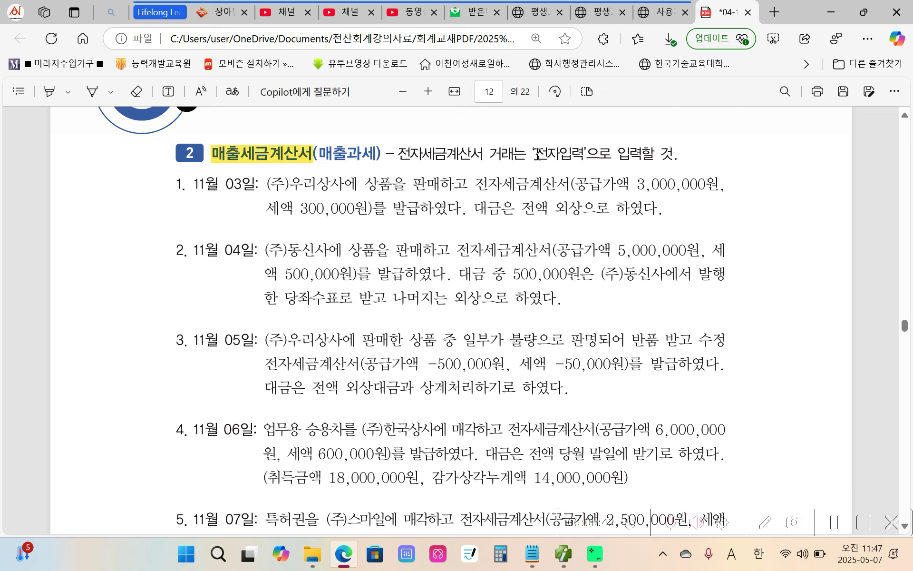
{"action": "left_click_drag", "start_coordinate": [537, 155], "coordinate": [584, 155]}
{"action": "mouse_move", "coordinate": [640, 131]}
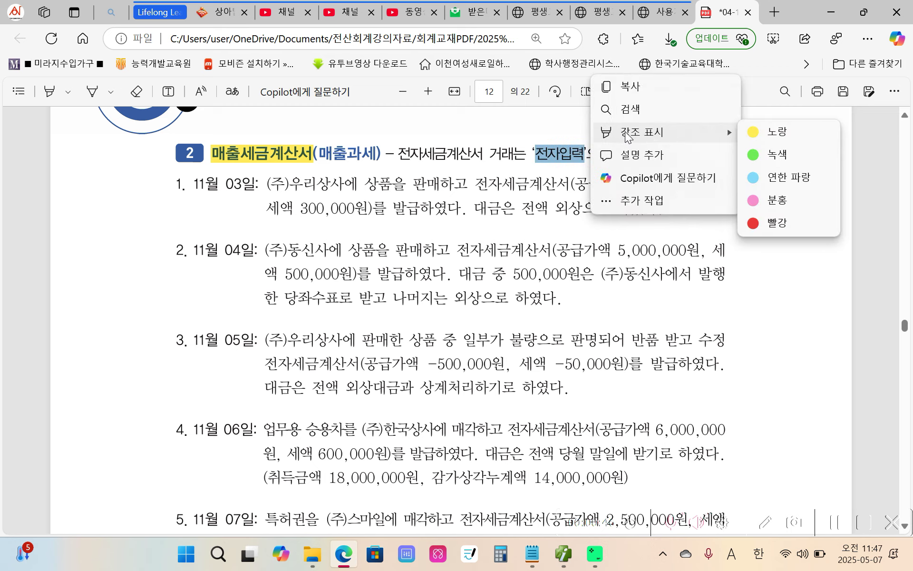
{"action": "left_click", "coordinate": [776, 131]}
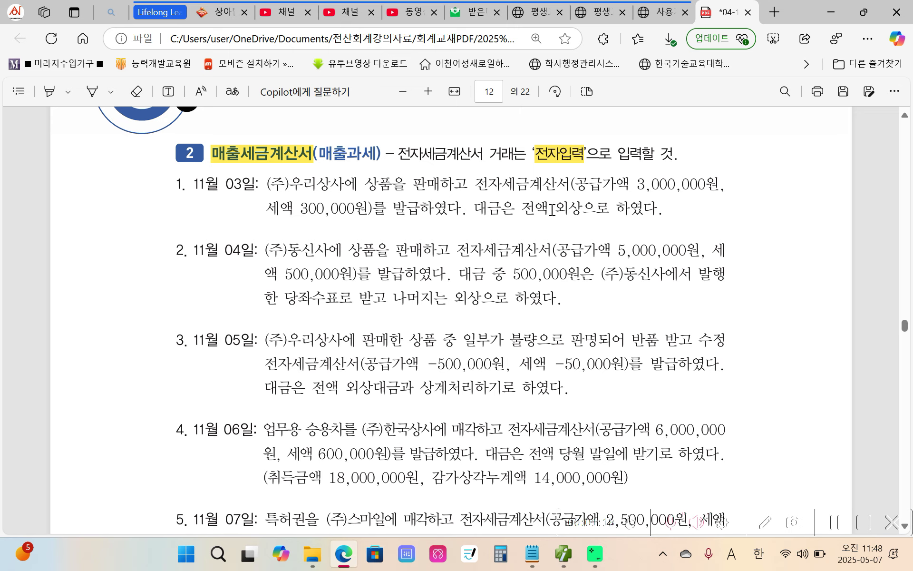
Step: Highlight 외상 in yellow in the 11월 03일 transaction
{"action": "left_click_drag", "start_coordinate": [552, 210], "coordinate": [583, 209]}
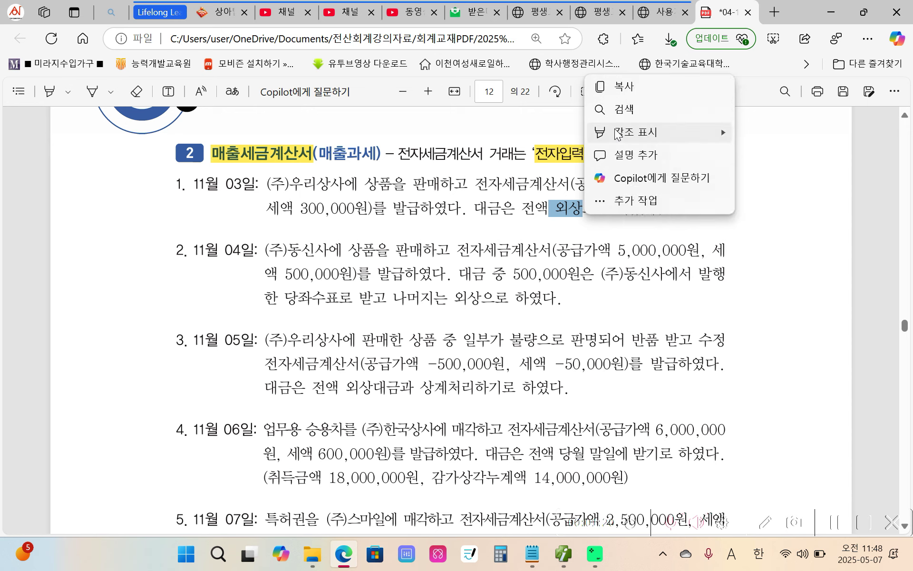
{"action": "mouse_move", "coordinate": [617, 133]}
{"action": "left_click", "coordinate": [798, 126]}
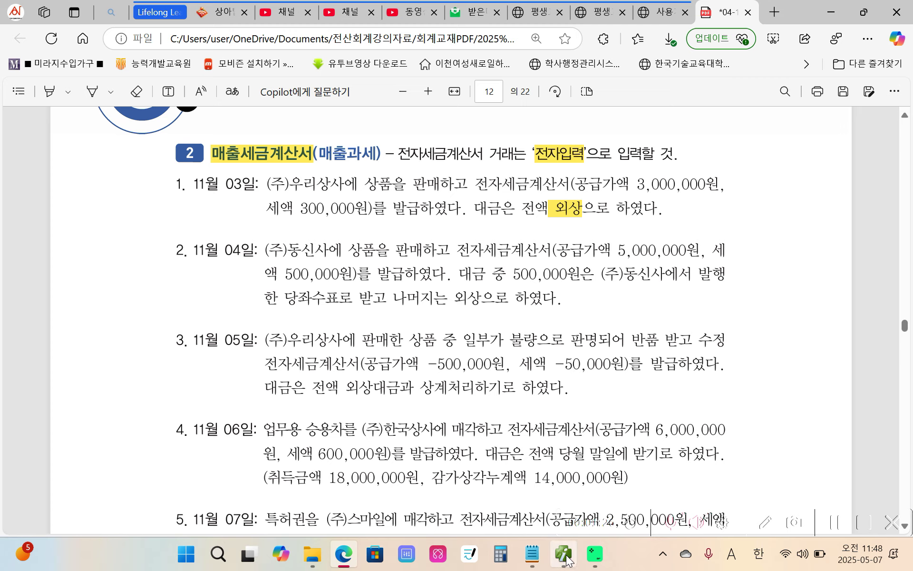
Step: Switch to Smart A and start a sales voucher on day 03 of November with type 11 과세
{"action": "left_click", "coordinate": [520, 472]}
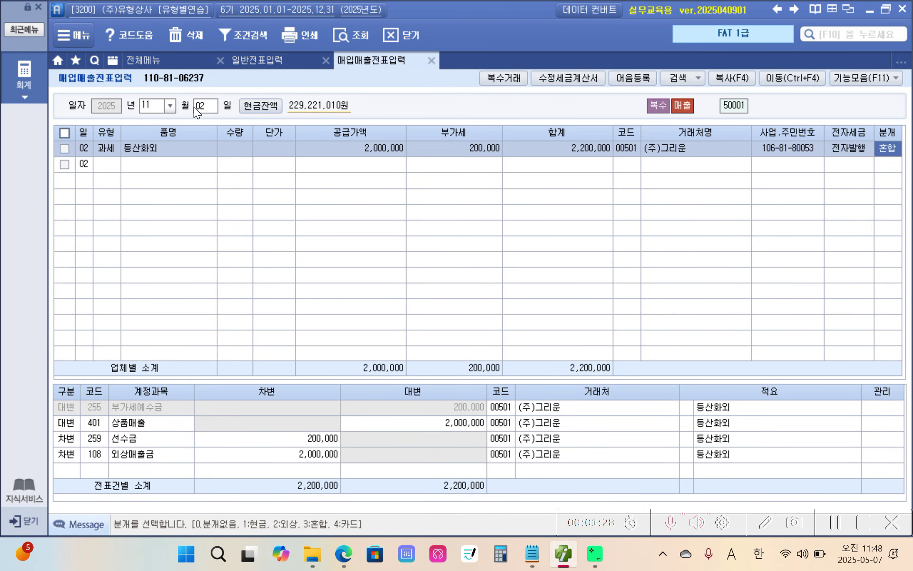
{"action": "left_click", "coordinate": [206, 105]}
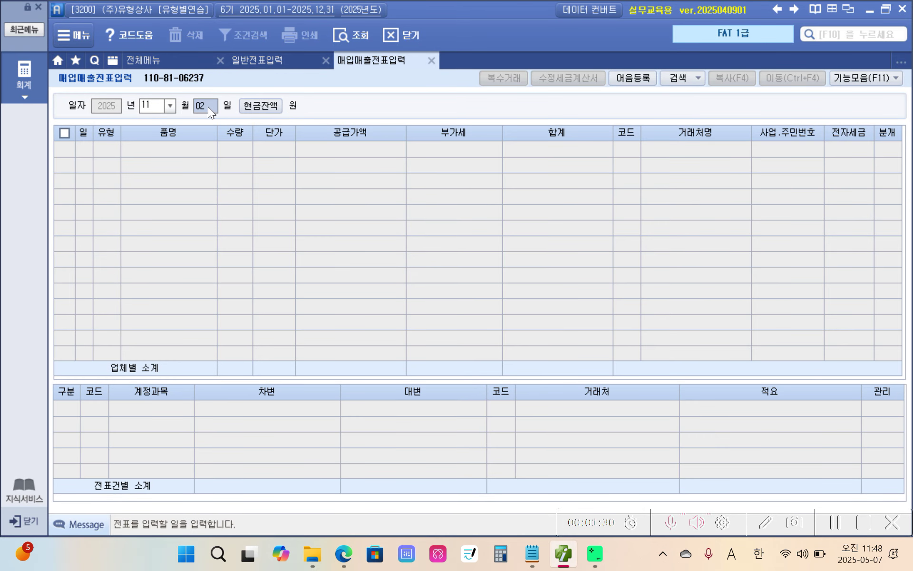
{"action": "type", "text": "03"}
{"action": "key", "text": "Return"}
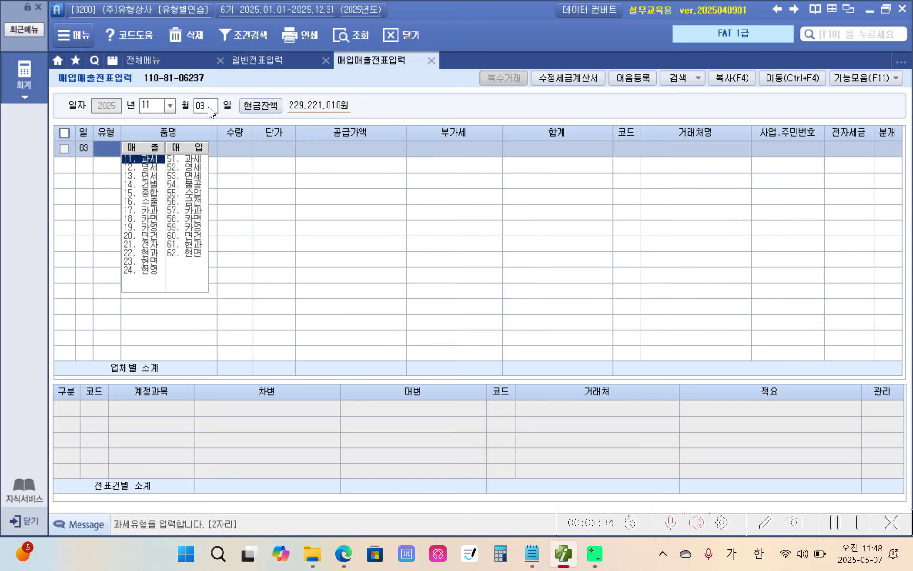
{"action": "type", "text": "11"}
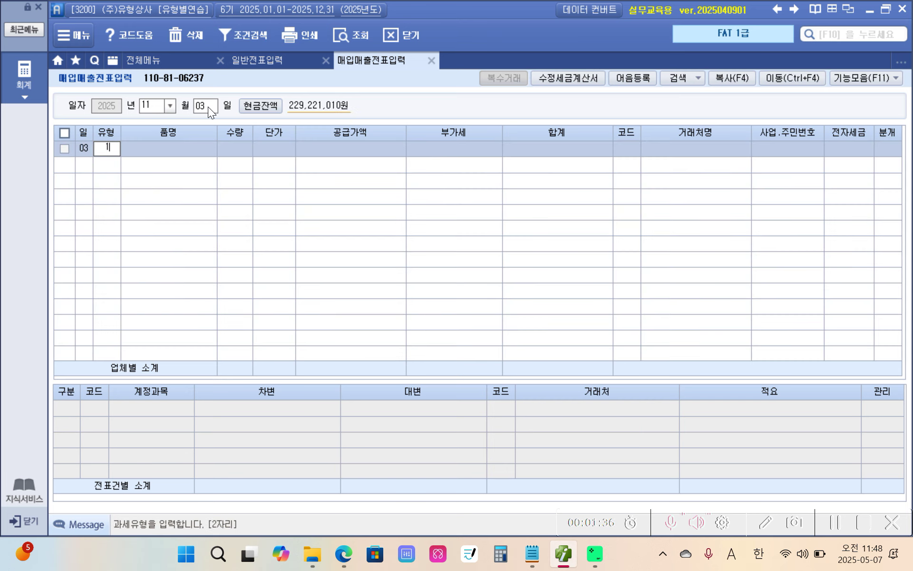
{"action": "key", "text": "Return"}
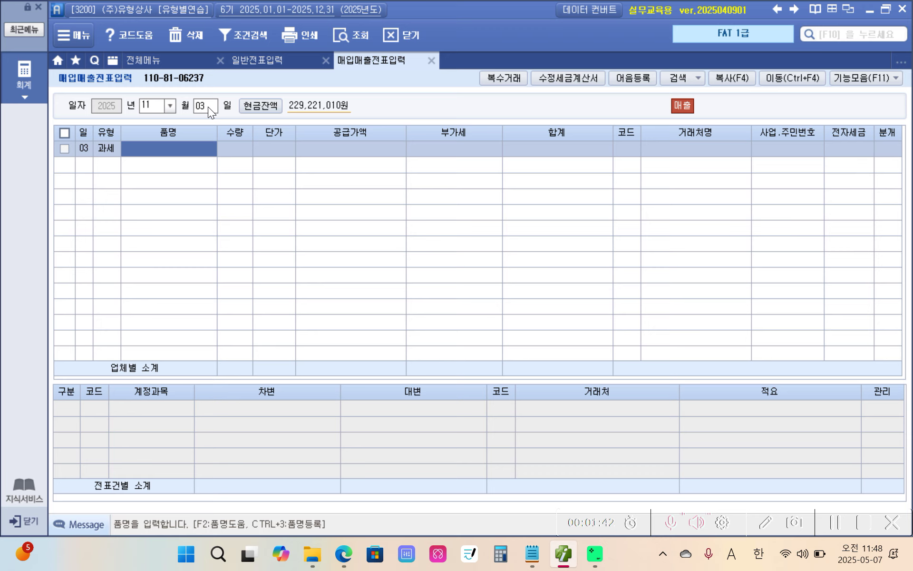
Step: Enter 상품 as the voucher's item name, leave quantity and unit price blank, and set the supply amount to 3,000,000
{"action": "type", "text": "상"}
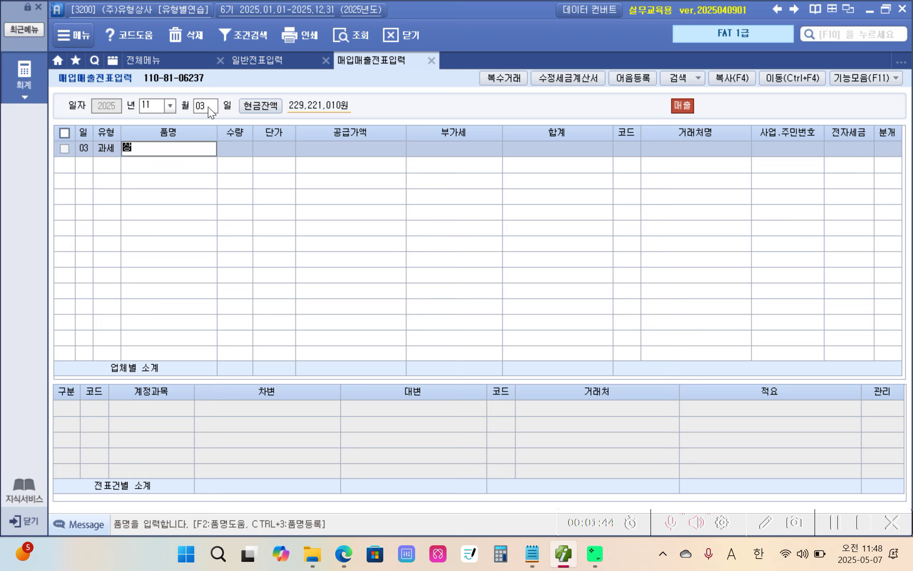
{"action": "type", "text": "표ㅁ"}
{"action": "key", "text": "Return"}
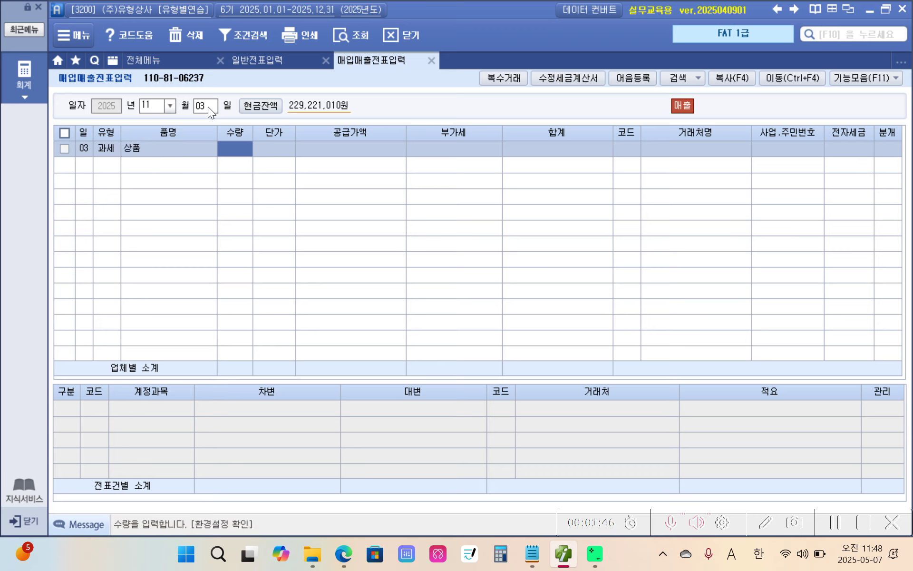
{"action": "key", "text": "Return"}
{"action": "key", "text": "Return"}
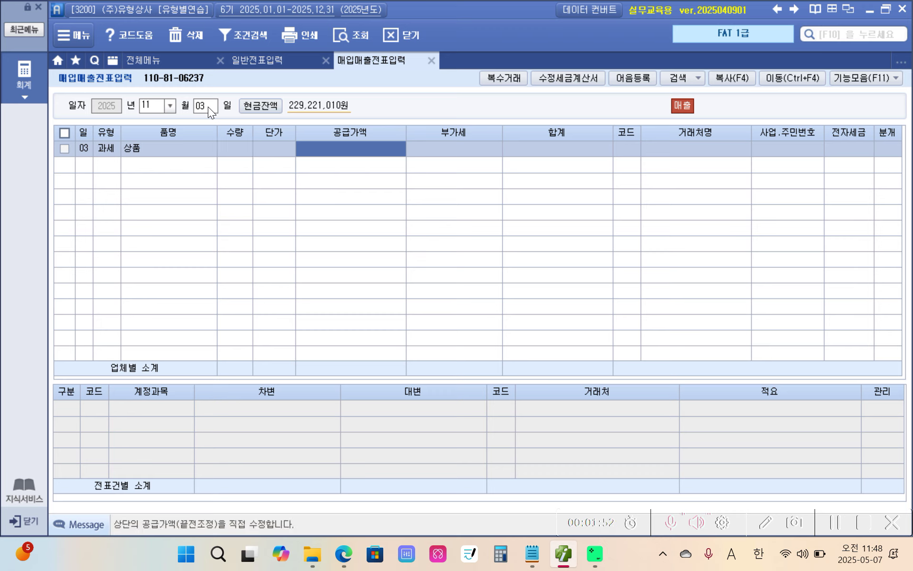
{"action": "type", "text": "3000000"}
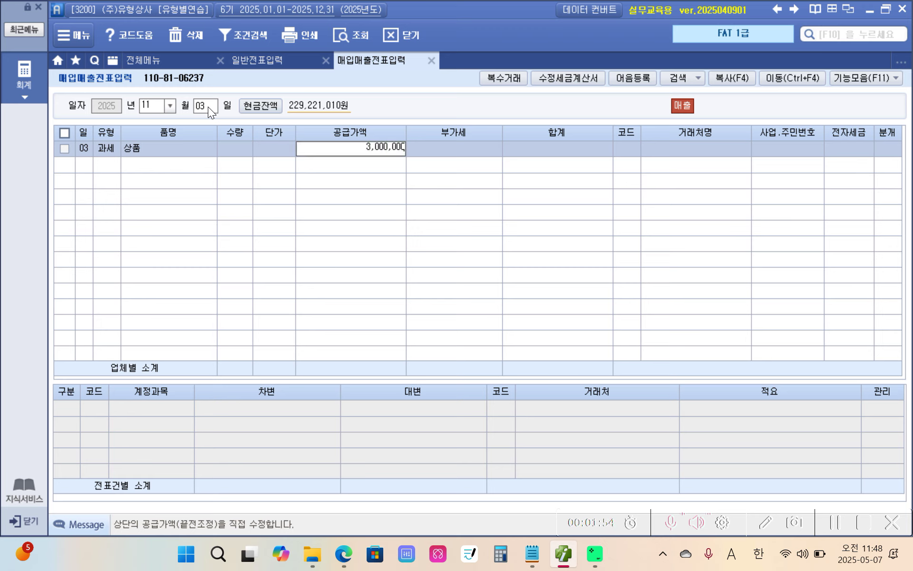
{"action": "key", "text": "Return"}
{"action": "key", "text": "Return"}
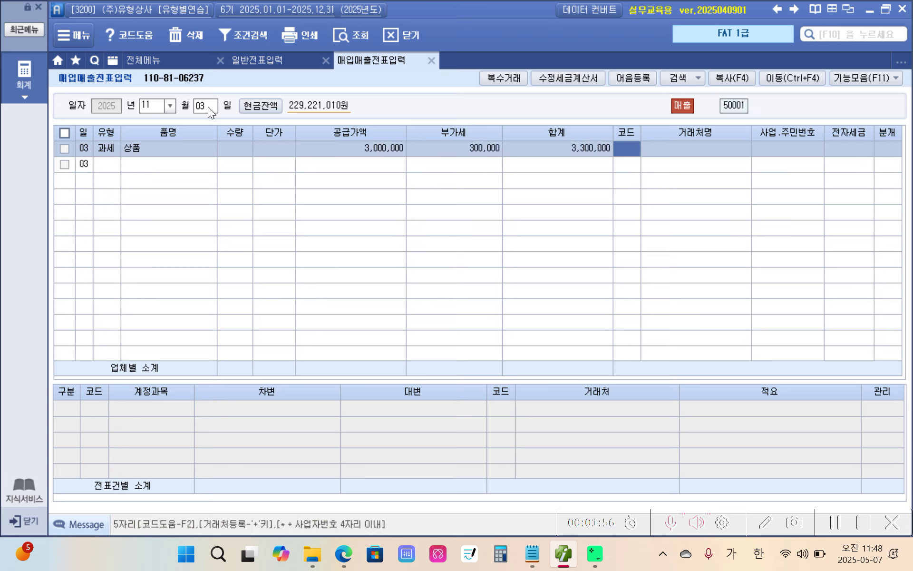
Step: Look up 우리 in the customer codes and assign (주)우리상사 as the voucher's customer
{"action": "type", "text": "우리"}
{"action": "key", "text": "Return"}
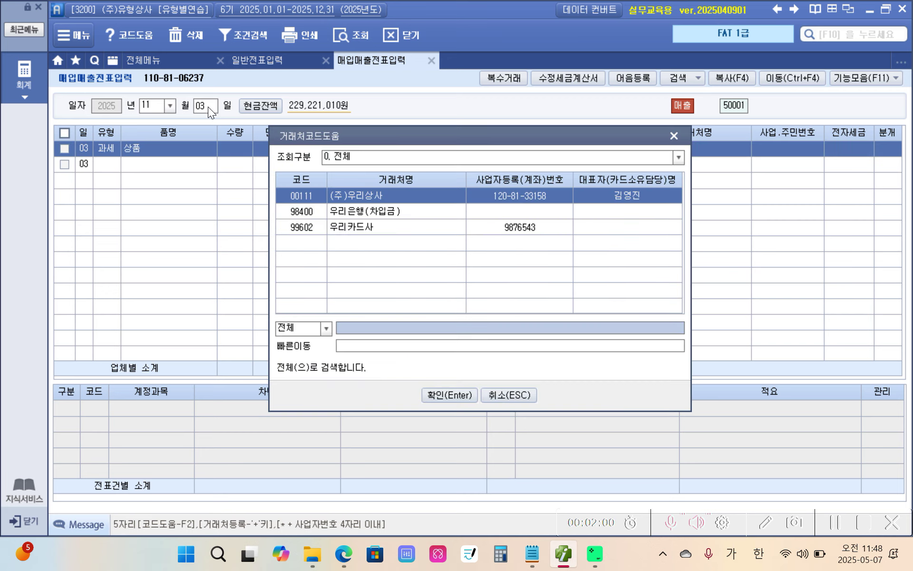
{"action": "key", "text": "Return"}
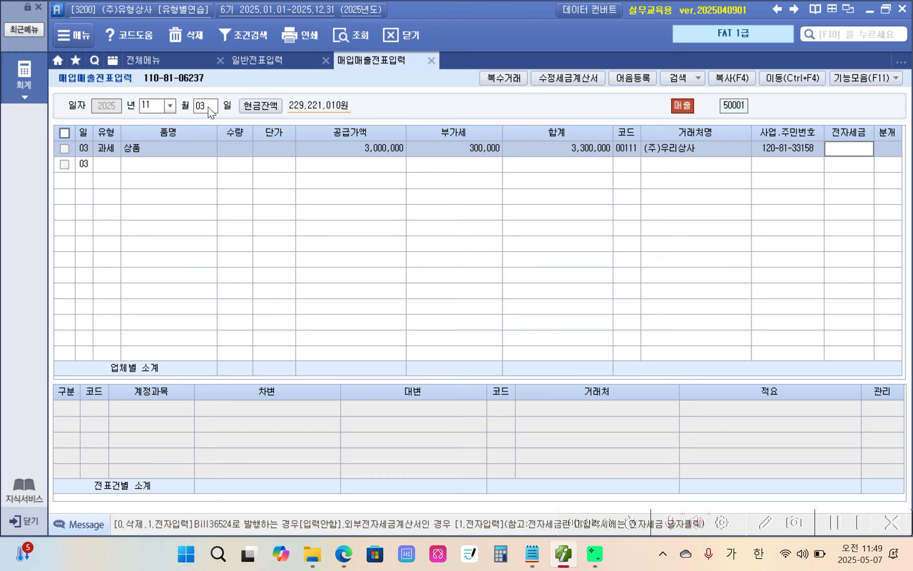
{"action": "key", "text": "Hangul"}
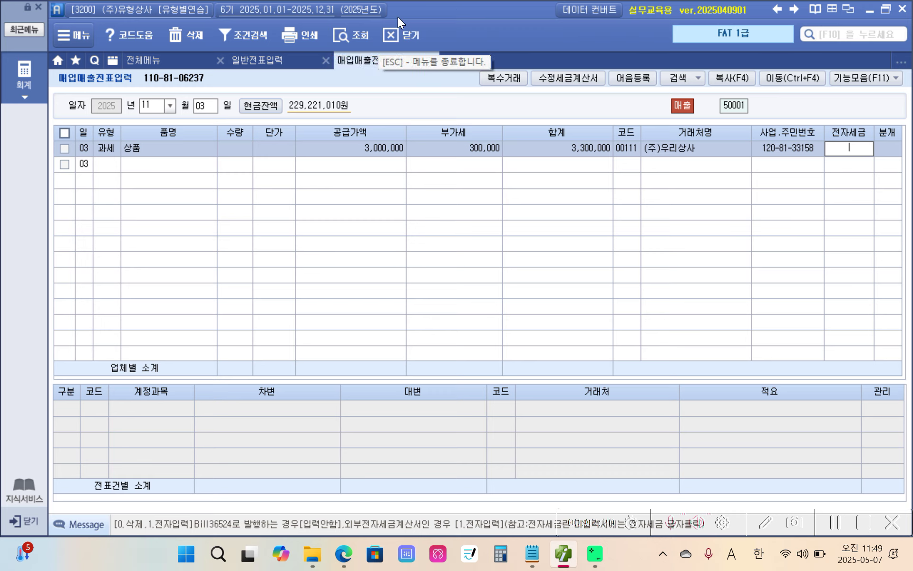
Step: Close the 매입매출전표입력 form and exit the accounting program
{"action": "left_click", "coordinate": [387, 35]}
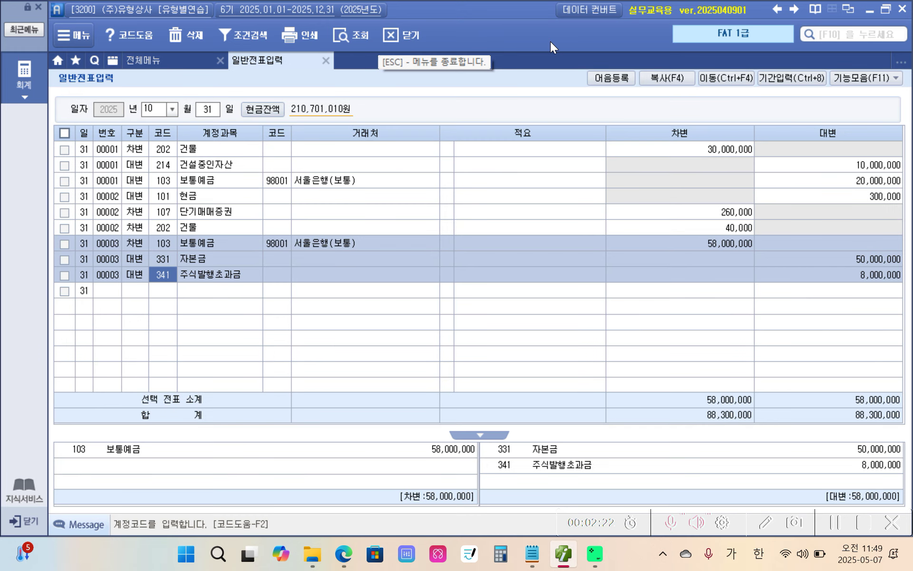
{"action": "left_click", "coordinate": [903, 9]}
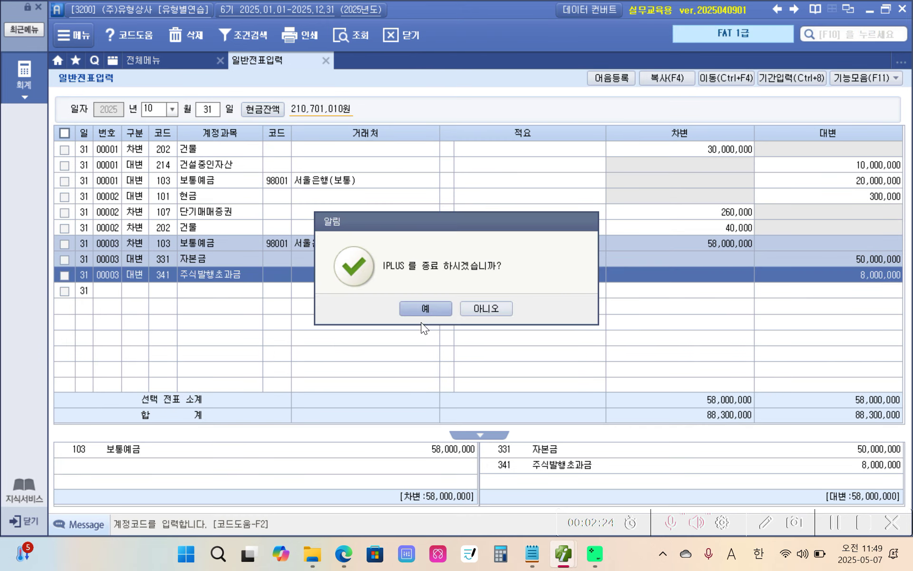
{"action": "left_click", "coordinate": [424, 310]}
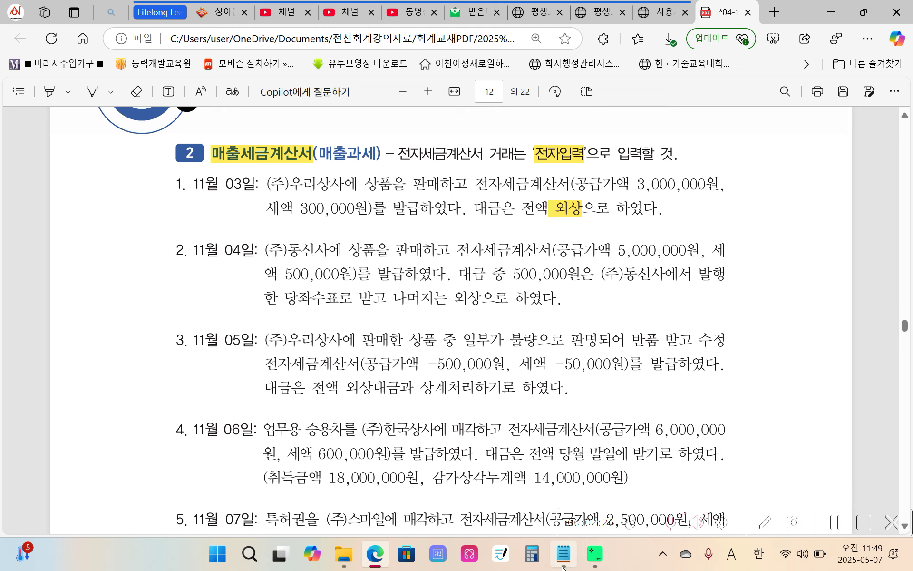
Step: Relaunch 더존 Smart A(iPLUS), log in to (주)유형상사 [유형별연습] under FAT 1급, and maximize the program window
{"action": "left_click", "coordinate": [234, 557]}
{"action": "scroll", "coordinate": [442, 291], "scroll_direction": "down", "scroll_amount": 2}
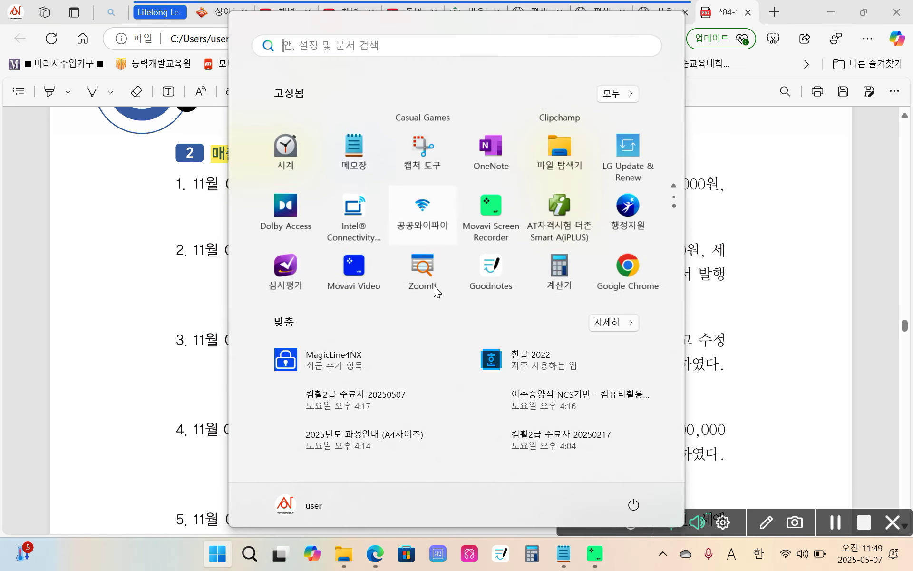
{"action": "left_click", "coordinate": [539, 228]}
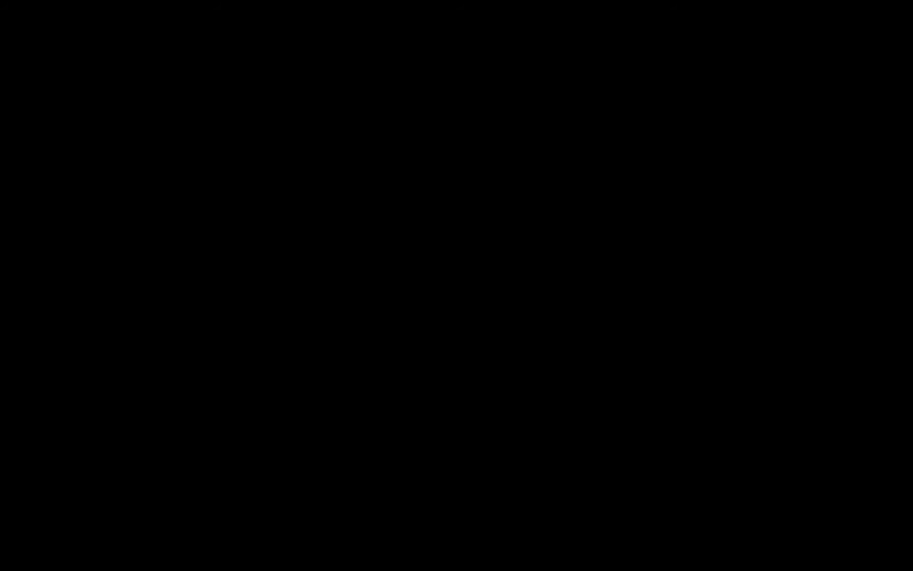
{"action": "left_click", "coordinate": [455, 350]}
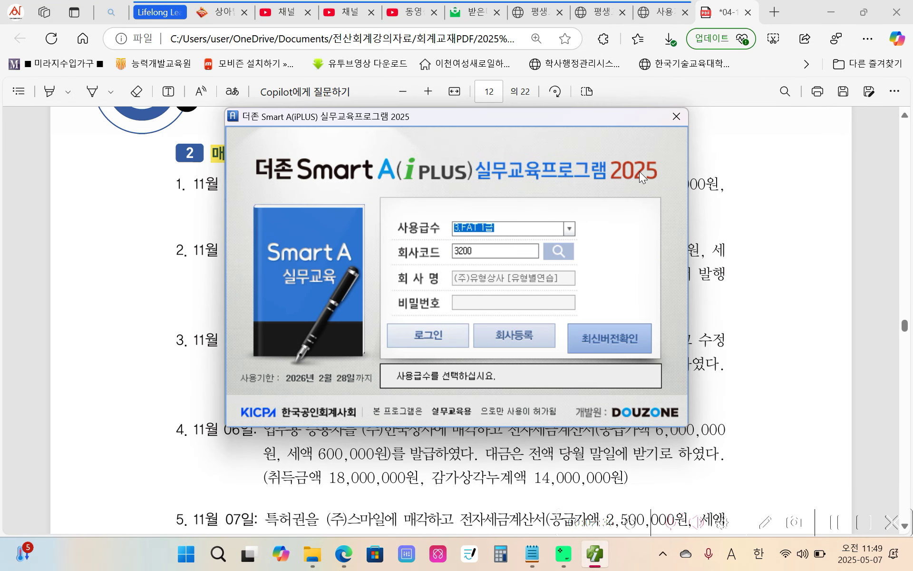
{"action": "left_click", "coordinate": [547, 298]}
{"action": "left_click", "coordinate": [419, 342]}
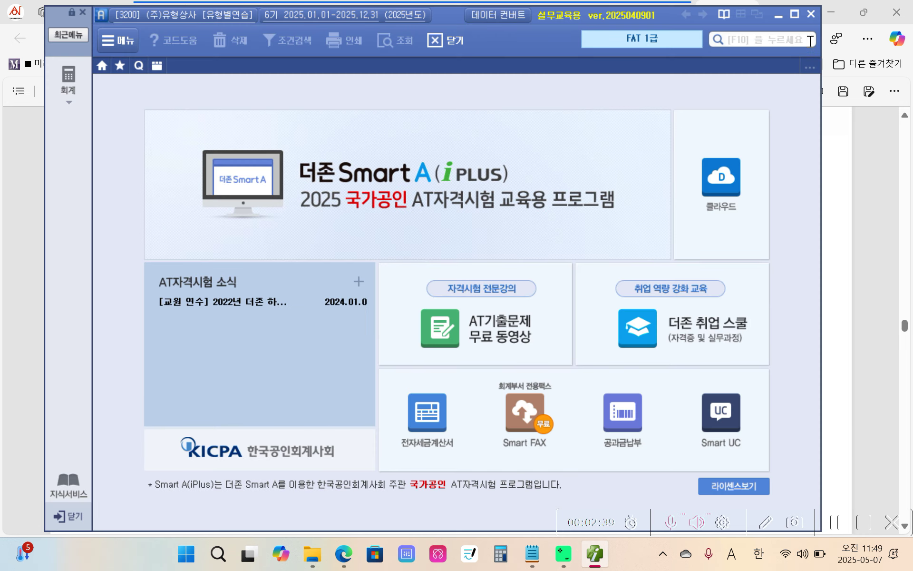
{"action": "left_click", "coordinate": [799, 13]}
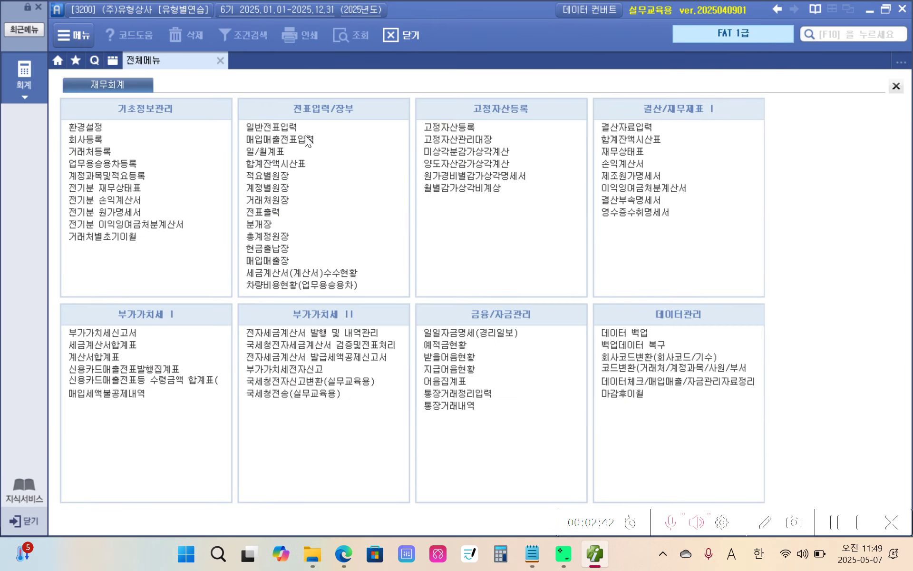
Step: Open 매입매출전표입력 and load the vouchers for November 3
{"action": "left_click", "coordinate": [303, 139]}
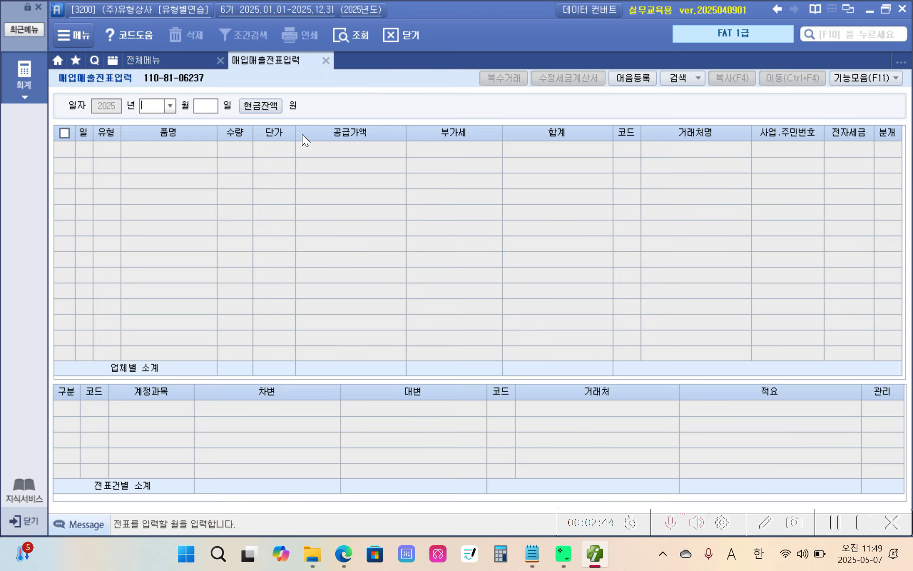
{"action": "type", "text": "11"}
{"action": "key", "text": "Return"}
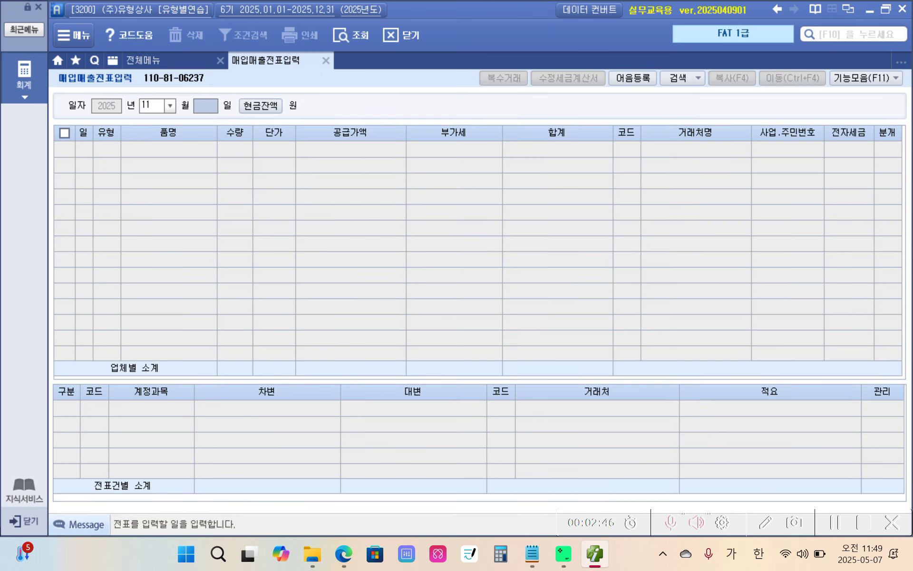
{"action": "type", "text": "3"}
{"action": "key", "text": "Return"}
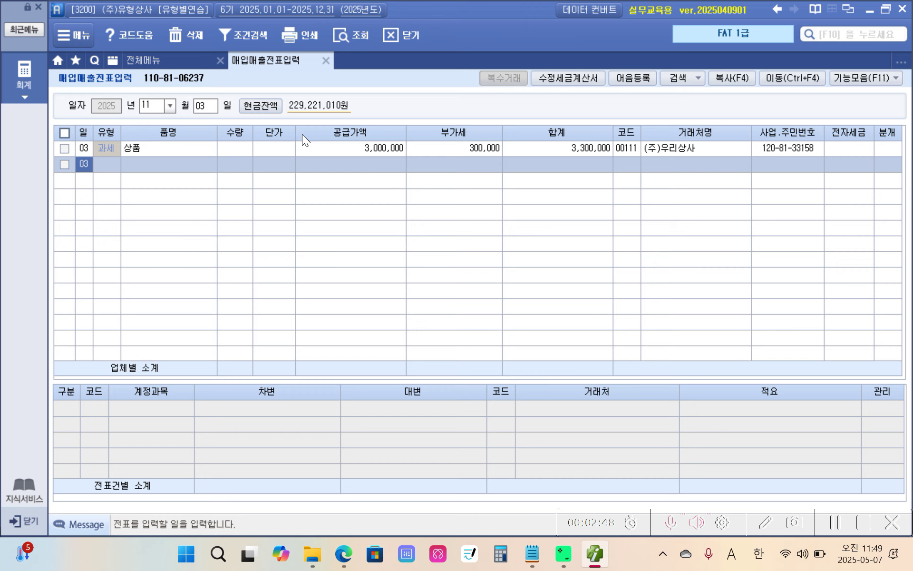
Step: Set the journal type (분개) of the (주)우리상사 상품 sale to 외상
{"action": "left_click", "coordinate": [891, 150]}
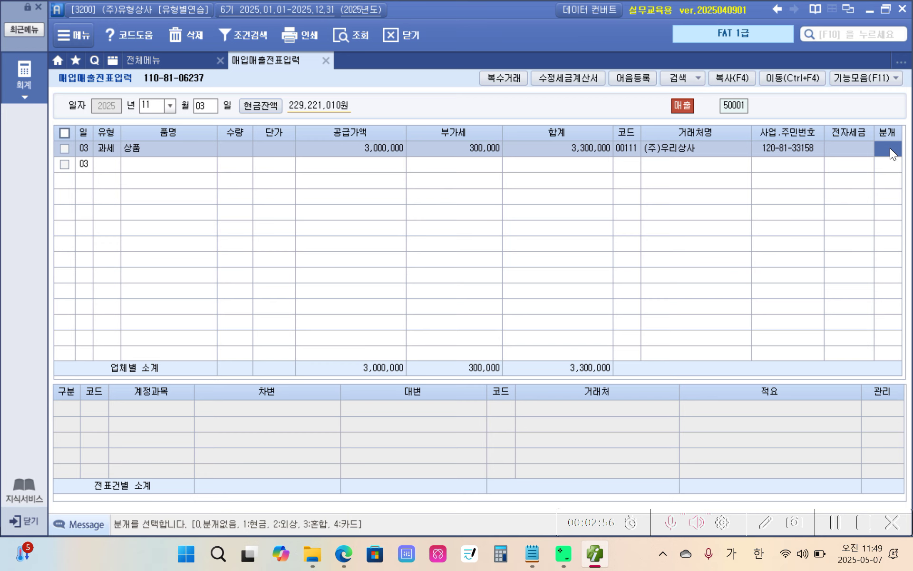
{"action": "key", "text": "2"}
{"action": "key", "text": "Return"}
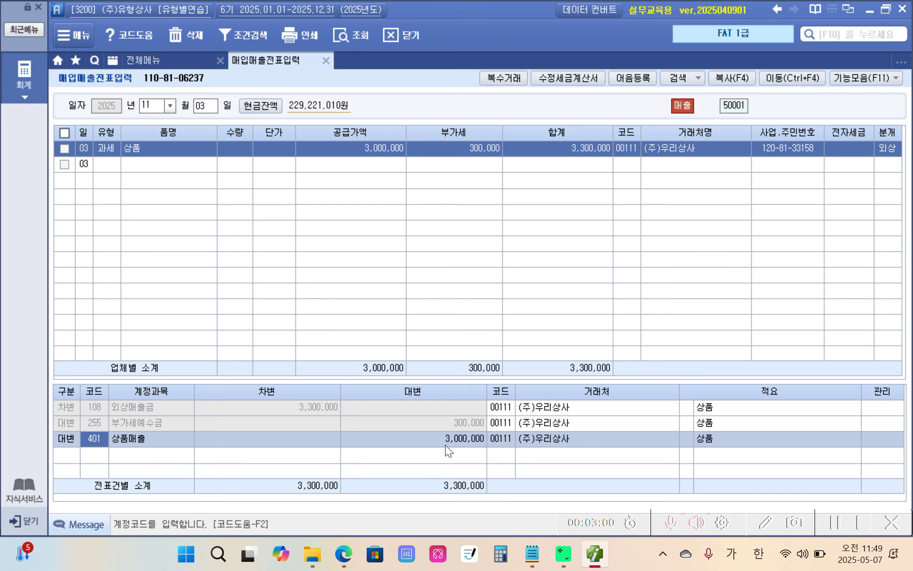
Step: Set the electronic tax invoice field (전자세금) of the November 3 (주)우리상사 sale to 전자입력
{"action": "left_click", "coordinate": [848, 155]}
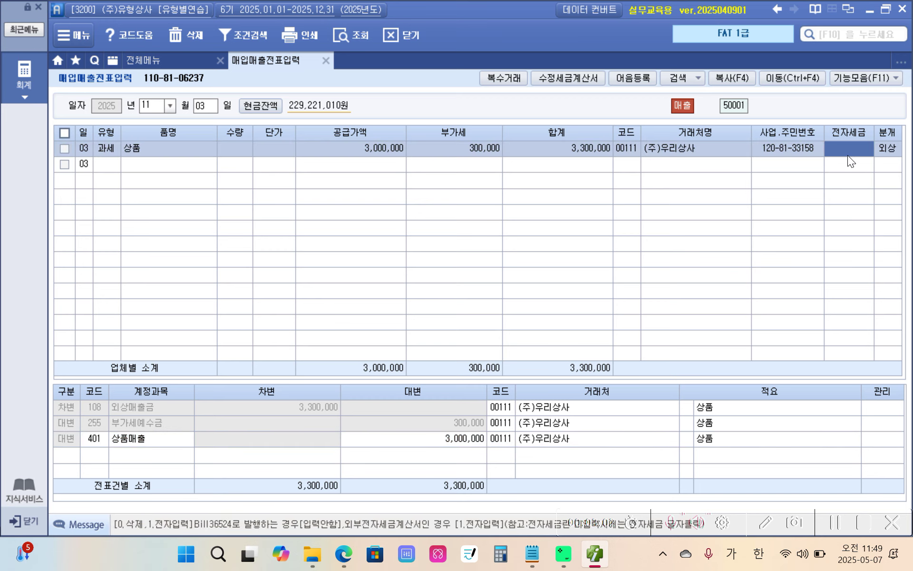
{"action": "type", "text": "1"}
{"action": "key", "text": "Return"}
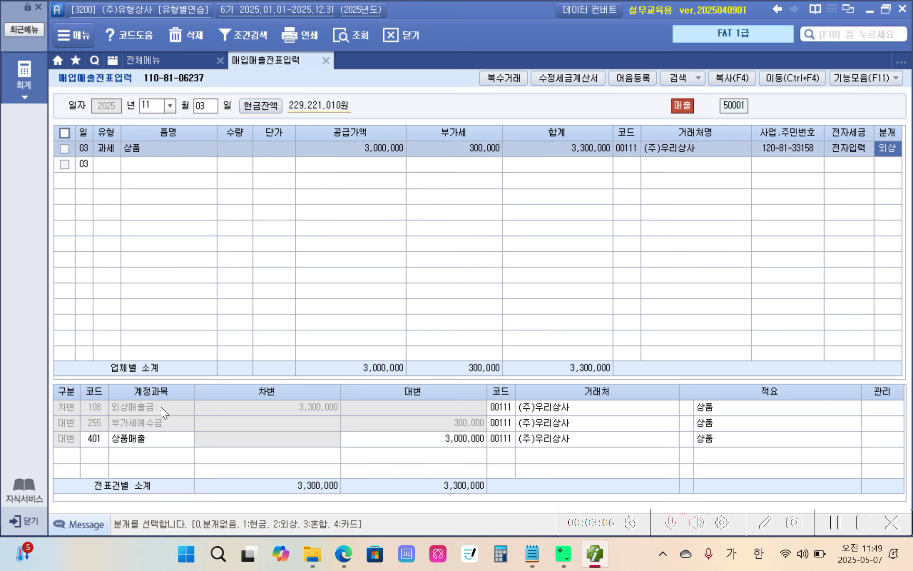
{"action": "key", "text": "Return"}
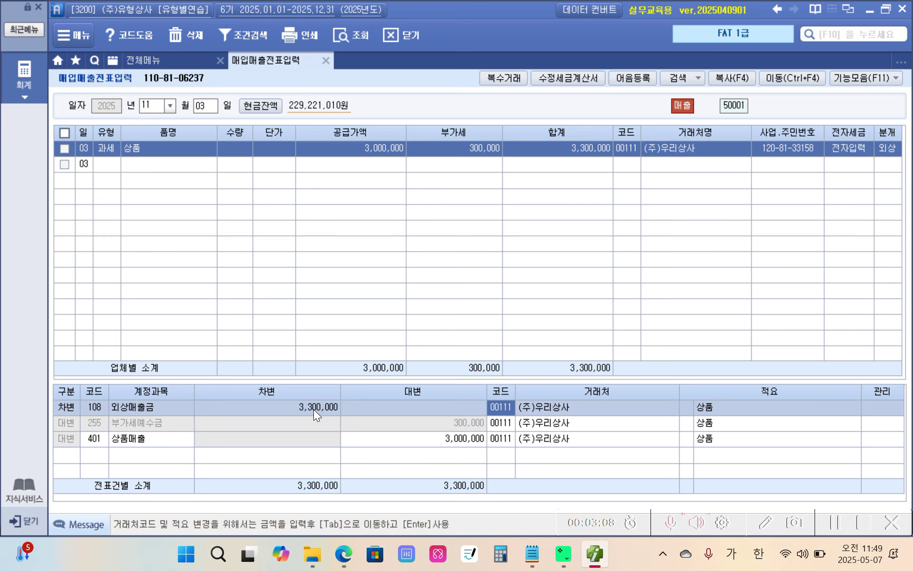
{"action": "left_click", "coordinate": [121, 425]}
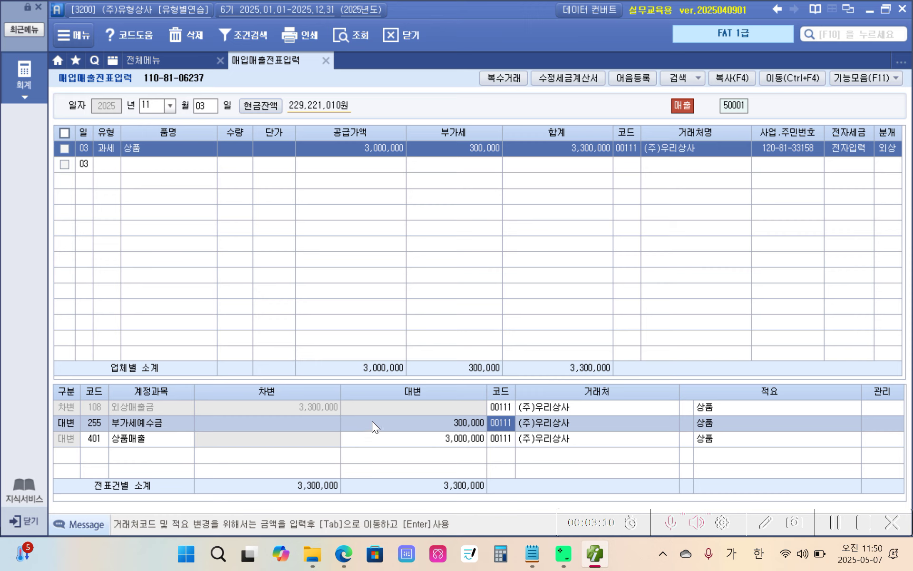
{"action": "key", "text": "Down"}
{"action": "left_click", "coordinate": [431, 438]}
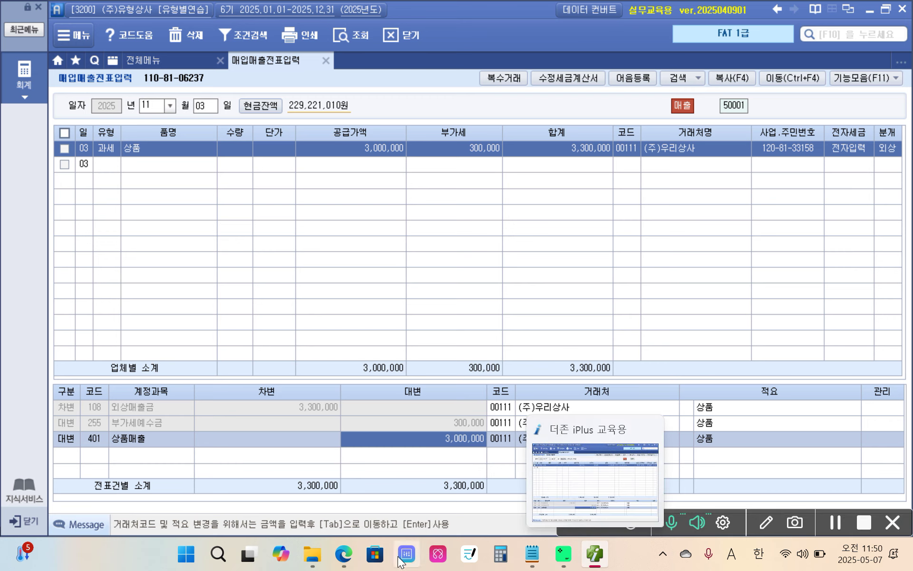
{"action": "mouse_move", "coordinate": [343, 555]}
{"action": "left_click", "coordinate": [338, 471]}
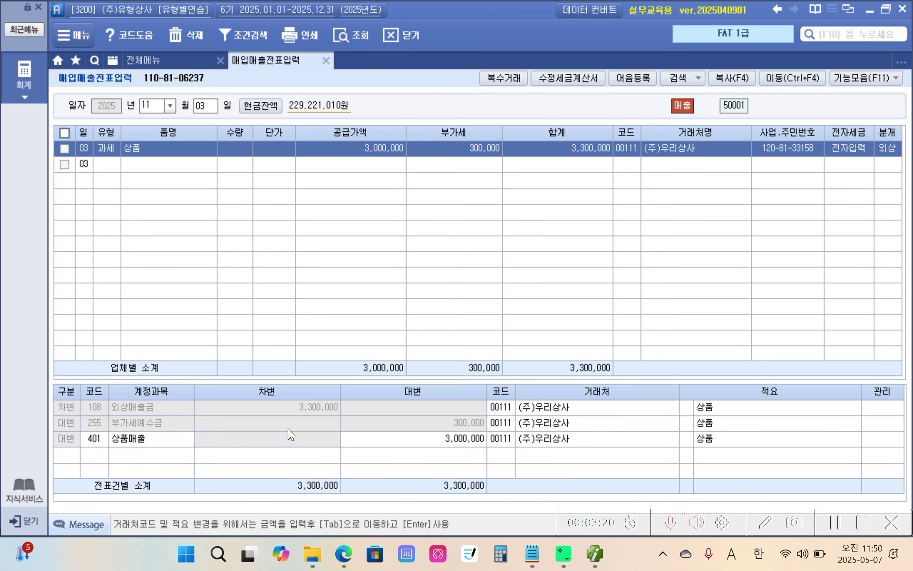
Step: Switch to the textbook PDF in Edge and study the November 4 transaction, temporarily underlining its cheque and credit terms and noting 현금
{"action": "left_click", "coordinate": [344, 553]}
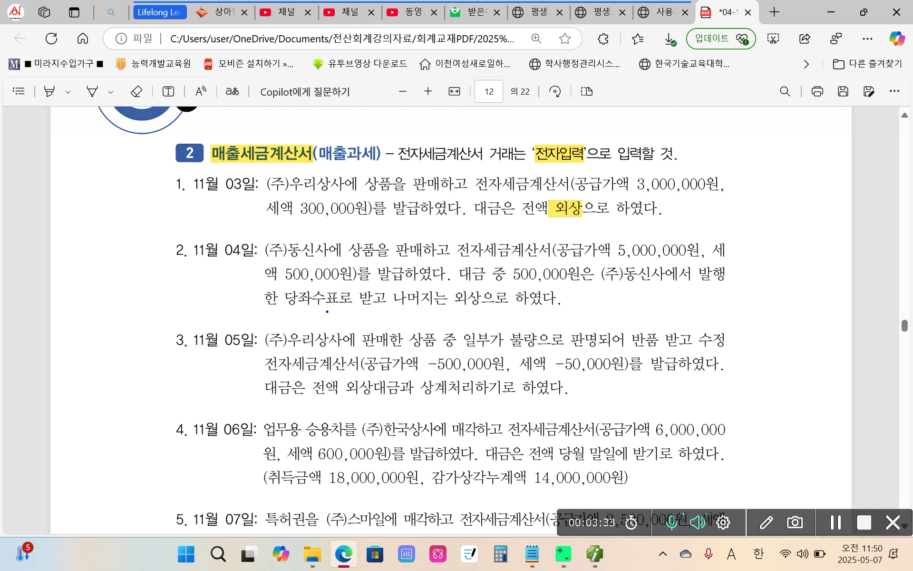
{"action": "left_click_drag", "start_coordinate": [621, 286], "coordinate": [728, 296]}
{"action": "left_click_drag", "start_coordinate": [257, 314], "coordinate": [344, 312]}
{"action": "mouse_move", "coordinate": [189, 287]}
{"action": "left_mouse_down"}
{"action": "mouse_move", "coordinate": [208, 289]}
{"action": "mouse_move", "coordinate": [206, 320]}
{"action": "mouse_move", "coordinate": [213, 322]}
{"action": "left_mouse_up"}
{"action": "left_click_drag", "start_coordinate": [212, 301], "coordinate": [228, 305]}
{"action": "mouse_move", "coordinate": [230, 281]}
{"action": "left_mouse_down"}
{"action": "mouse_move", "coordinate": [236, 328]}
{"action": "mouse_move", "coordinate": [243, 309]}
{"action": "mouse_move", "coordinate": [267, 300]}
{"action": "left_mouse_up"}
{"action": "mouse_move", "coordinate": [245, 320]}
{"action": "left_mouse_down"}
{"action": "mouse_move", "coordinate": [249, 337]}
{"action": "mouse_move", "coordinate": [255, 319]}
{"action": "left_mouse_up"}
{"action": "left_click_drag", "start_coordinate": [252, 317], "coordinate": [272, 334]}
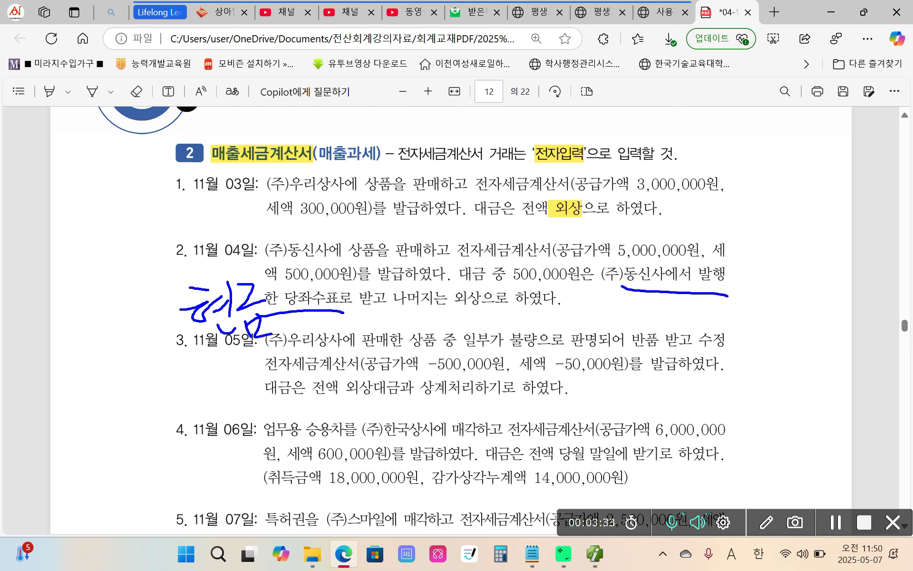
{"action": "left_click_drag", "start_coordinate": [391, 314], "coordinate": [564, 312]}
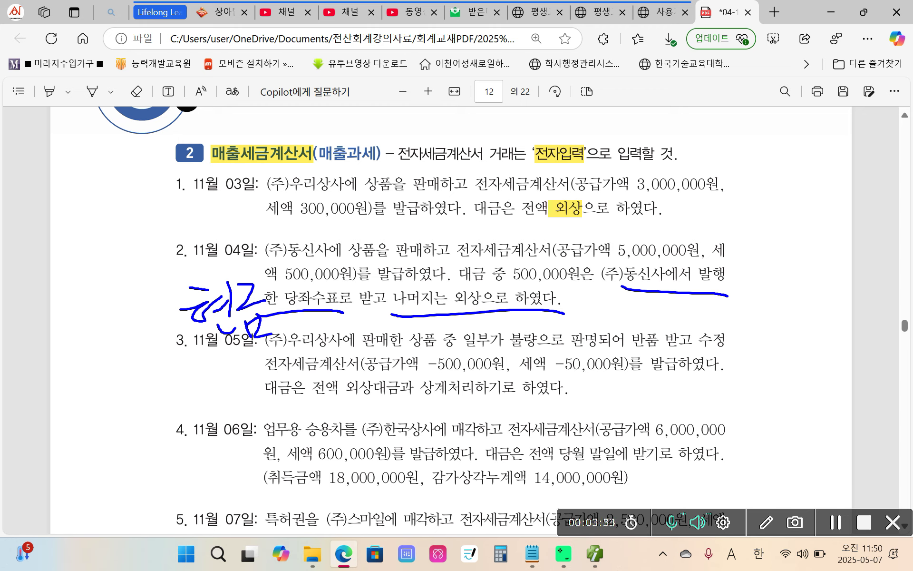
{"action": "key", "text": "Escape"}
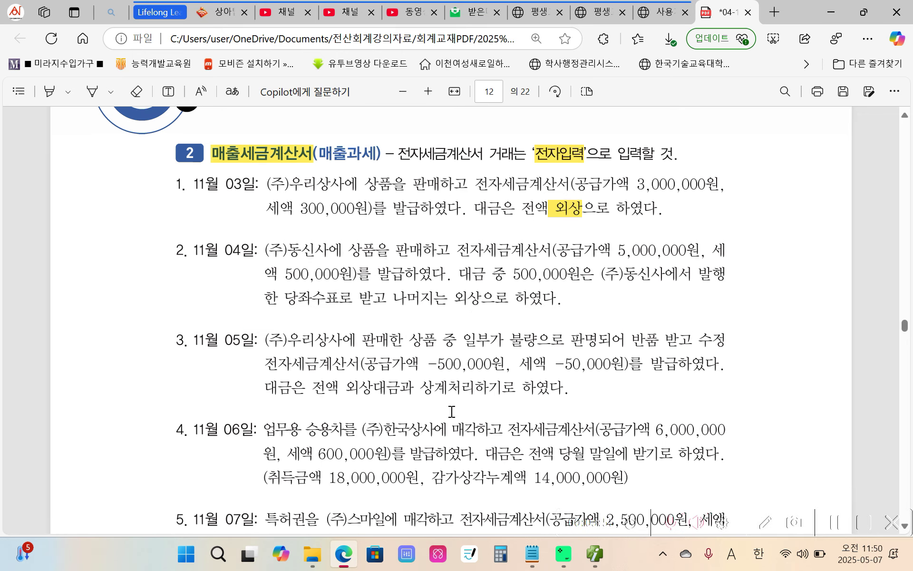
Step: Return to Smart A, load the November 4 vouchers and start a sales entry of type 11 (과세)
{"action": "left_click", "coordinate": [594, 555]}
{"action": "left_click", "coordinate": [202, 105]}
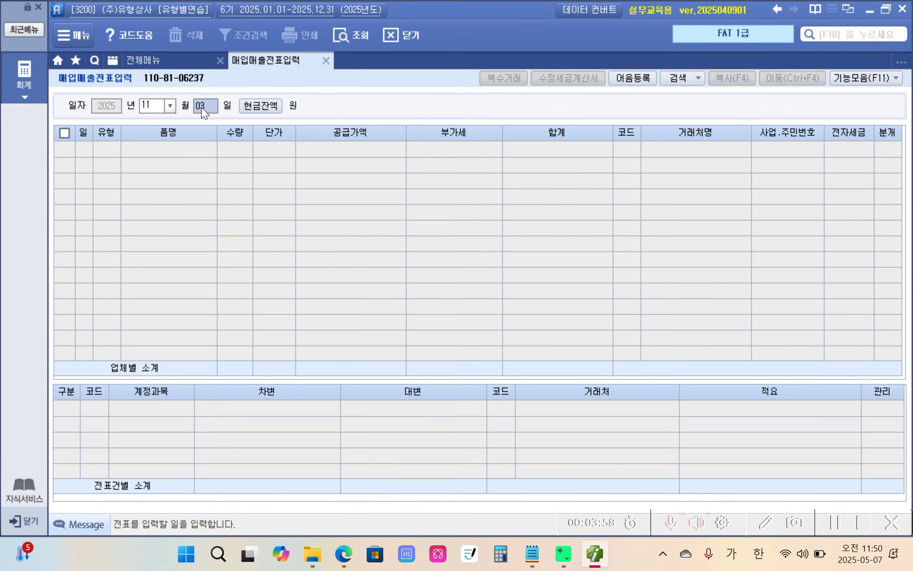
{"action": "type", "text": "4"}
{"action": "key", "text": "Return"}
{"action": "key", "text": "Return"}
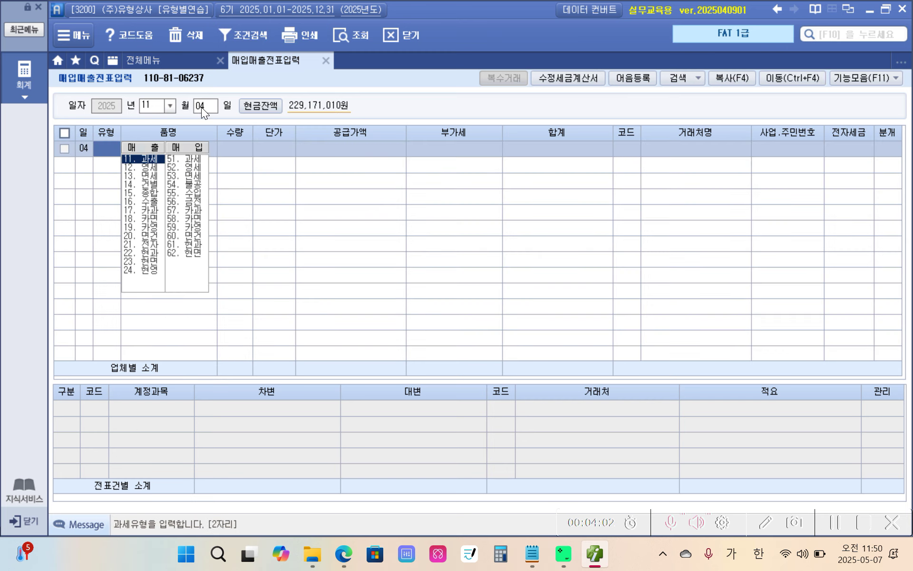
{"action": "type", "text": "11"}
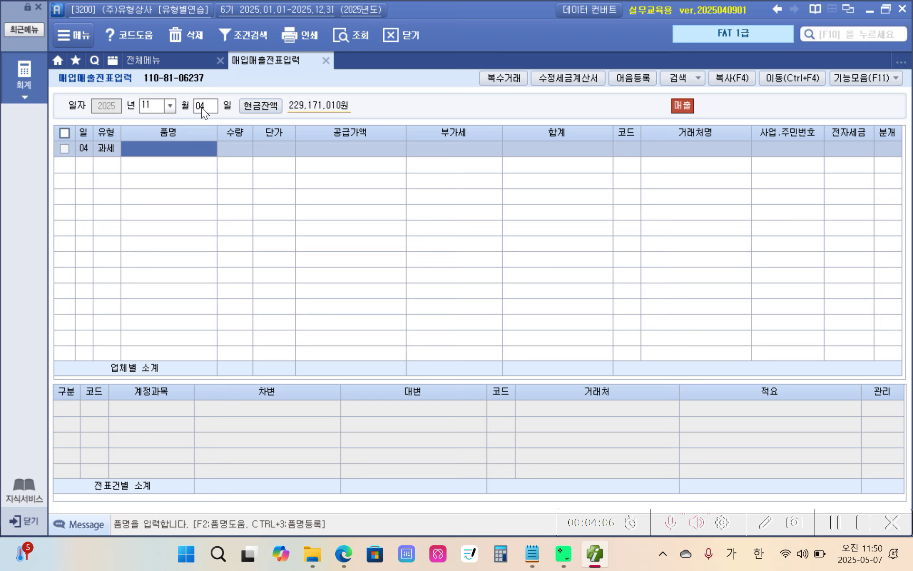
Step: Enter 상품 as the item name and 5,000,000 as the supply amount of the November 4 sale
{"action": "type", "text": "상ㅍ"}
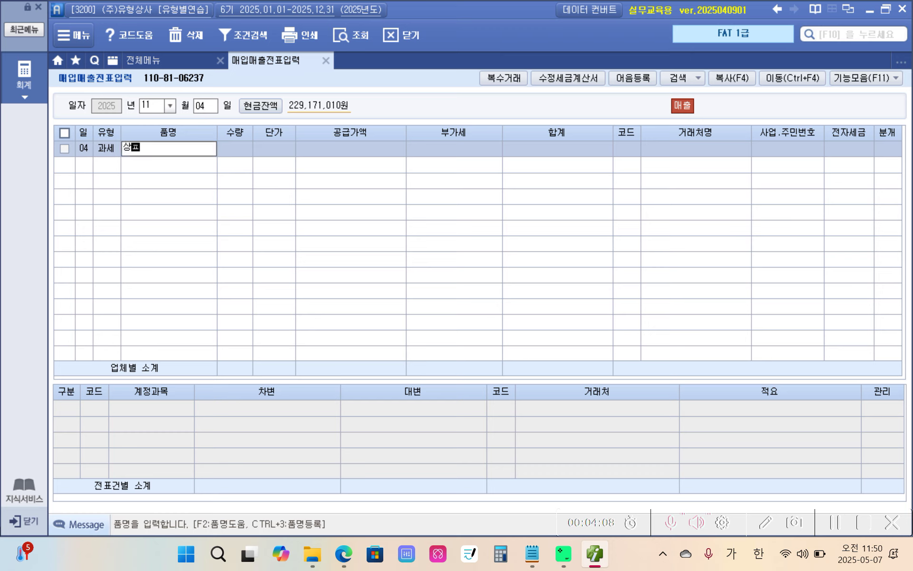
{"action": "type", "text": "ㅜㅁ"}
{"action": "key", "text": "Return"}
{"action": "key", "text": "Return"}
{"action": "key", "text": "Return"}
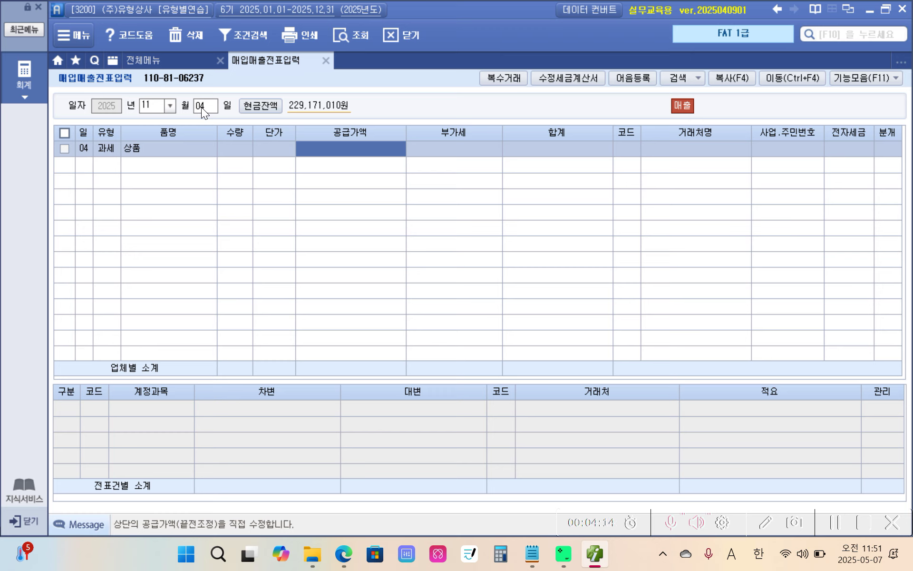
{"action": "type", "text": "5000000"}
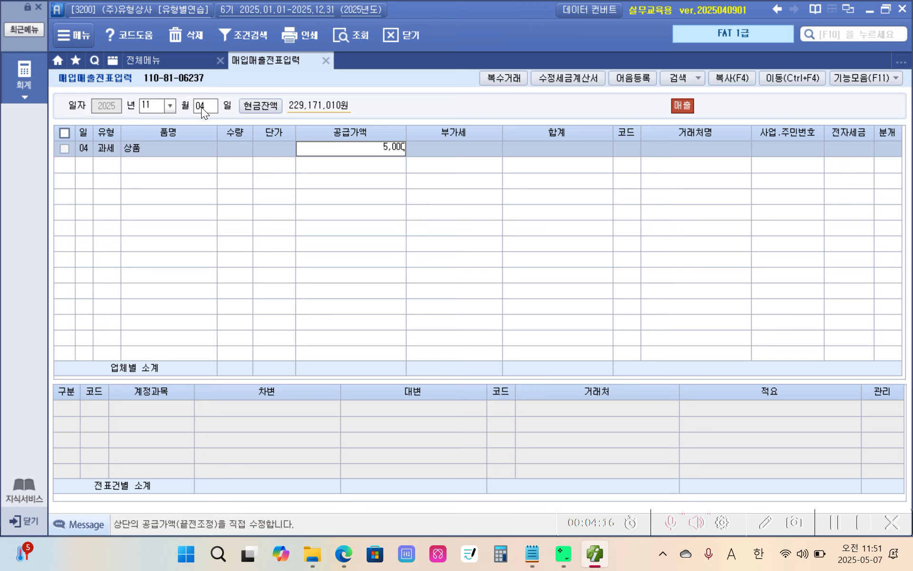
{"action": "key", "text": "Return"}
{"action": "key", "text": "Return"}
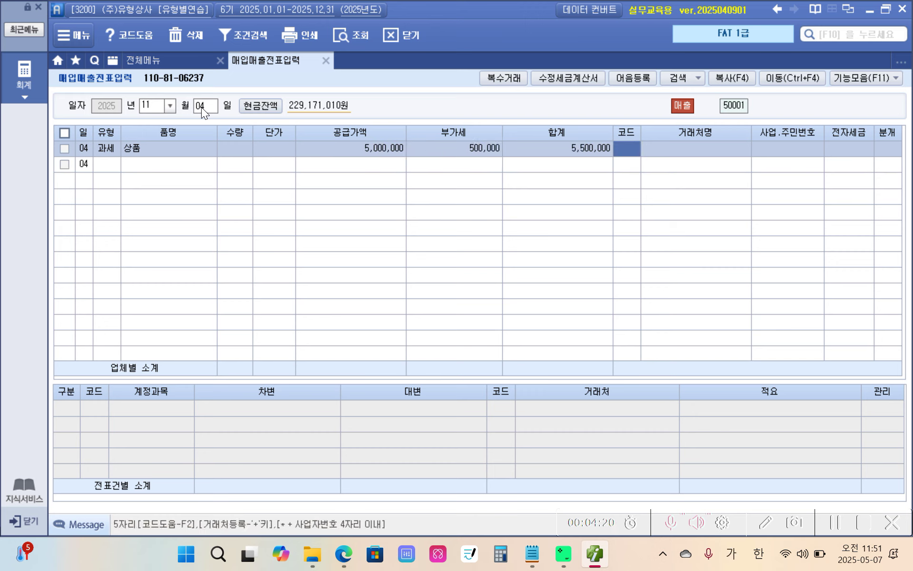
Step: Assign (주)동신사 as the customer, mark the invoice as 전자입력 and set the journal type to 혼합
{"action": "type", "text": "동ㅅㅣㄴ"}
{"action": "key", "text": "Return"}
{"action": "key", "text": "Return"}
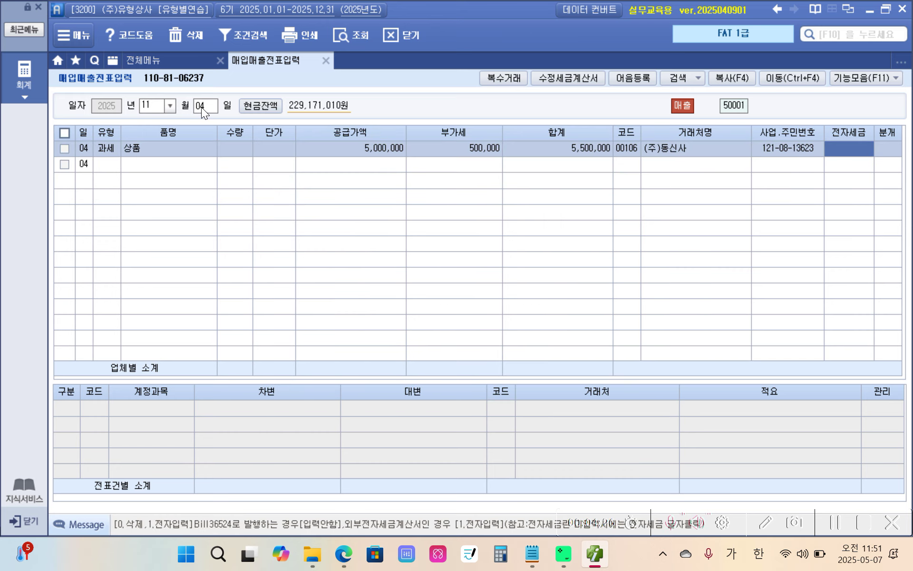
{"action": "key", "text": "1"}
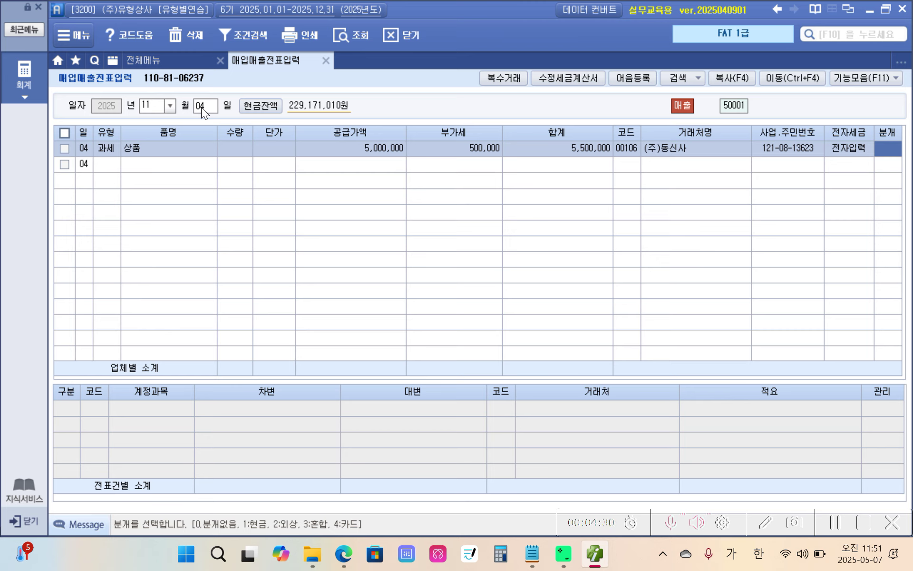
{"action": "key", "text": "3"}
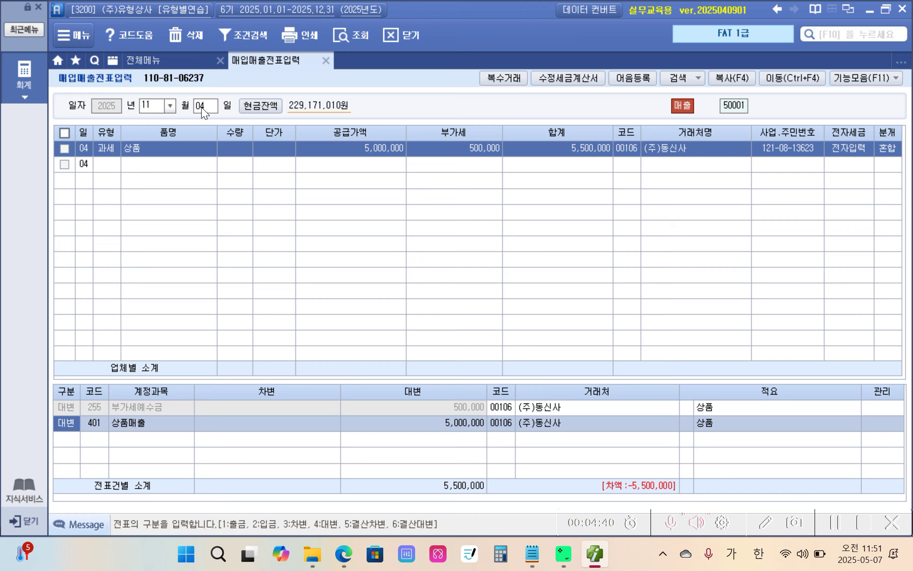
Step: Add a debit line for account 101 현금 of 500,000 to the November 4 journal entry
{"action": "key", "text": "Down"}
{"action": "type", "text": "3"}
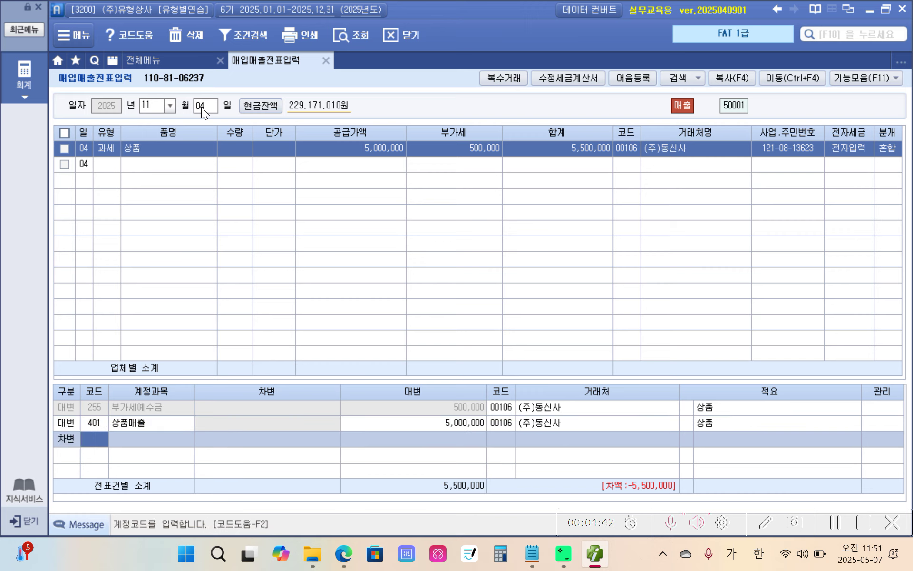
{"action": "type", "text": "101"}
{"action": "key", "text": "Return"}
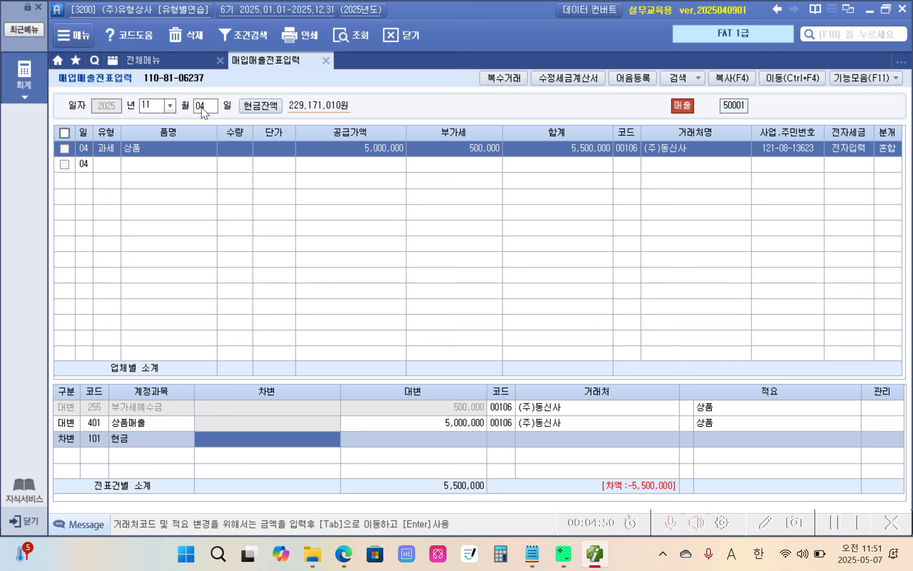
{"action": "type", "text": "5000000"}
{"action": "key", "text": "Return"}
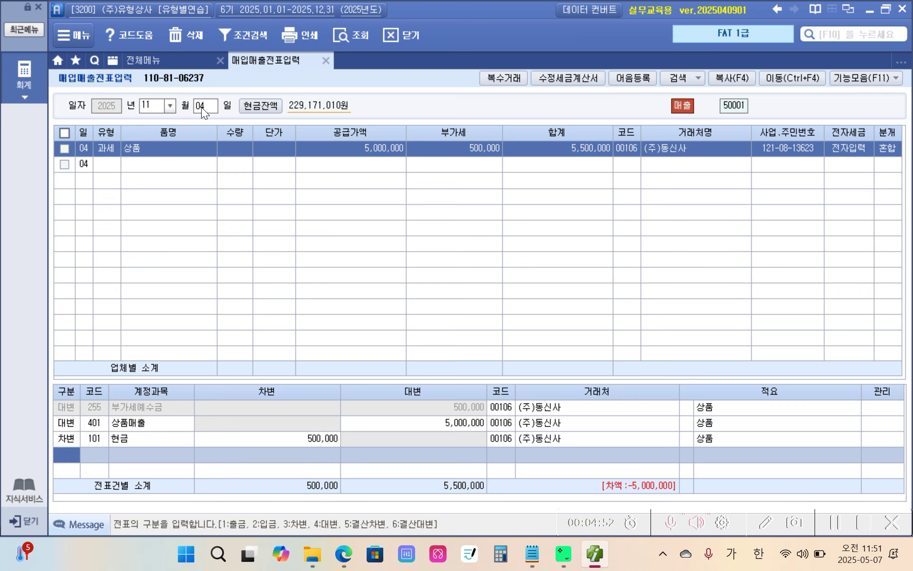
Step: Add a debit line for account 108 외상매출금 of 5,000,000 to the November 4 journal entry
{"action": "type", "text": "3"}
{"action": "key", "text": "Return"}
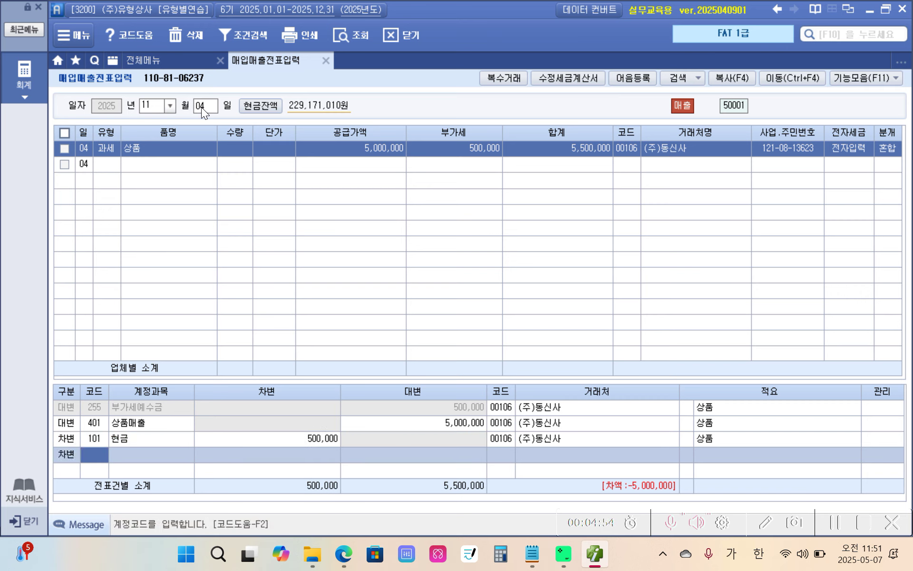
{"action": "type", "text": "108"}
{"action": "key", "text": "Return"}
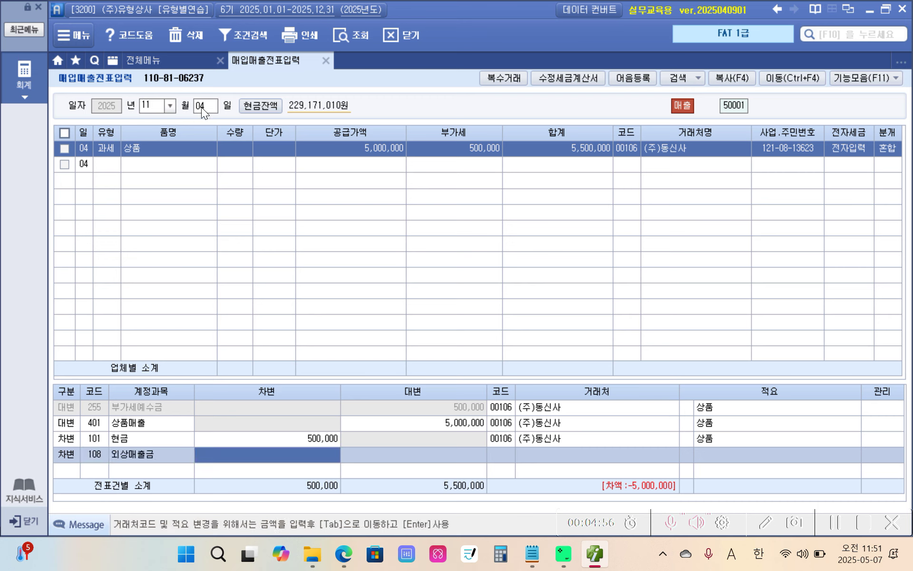
{"action": "type", "text": "5000000"}
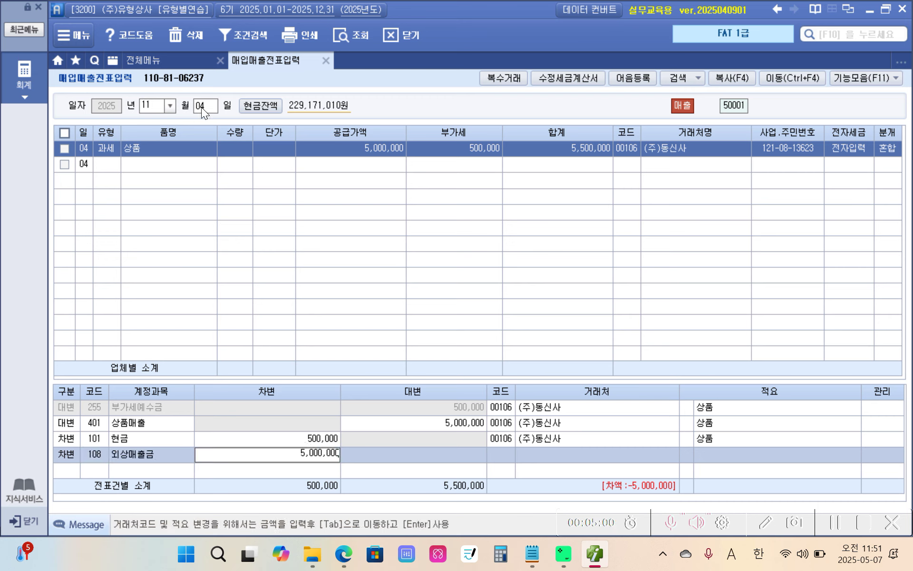
{"action": "key", "text": "Return"}
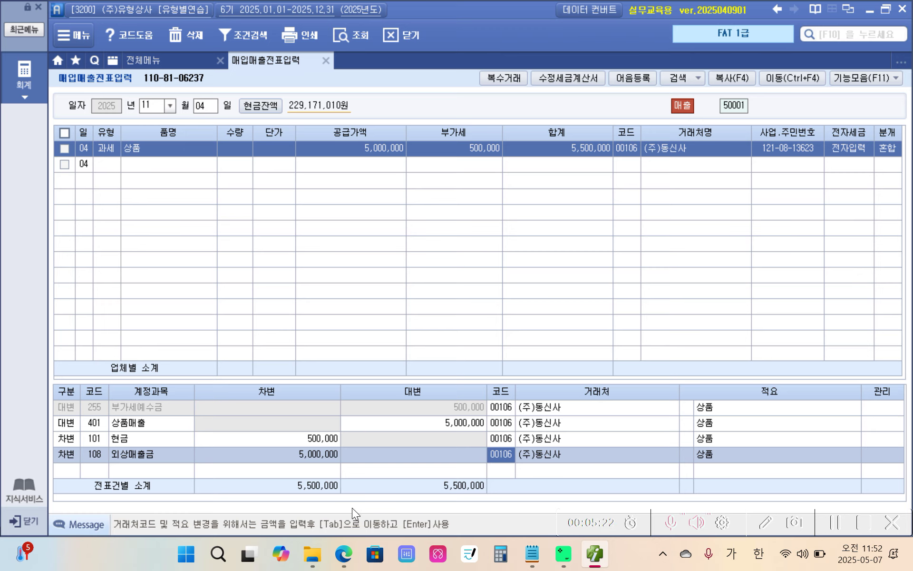
Step: Switch to the textbook PDF in Edge and highlight 고 수정 전자세금계산서 and 외상대금과 상계 in yellow in the November 5 transaction
{"action": "left_click", "coordinate": [344, 553]}
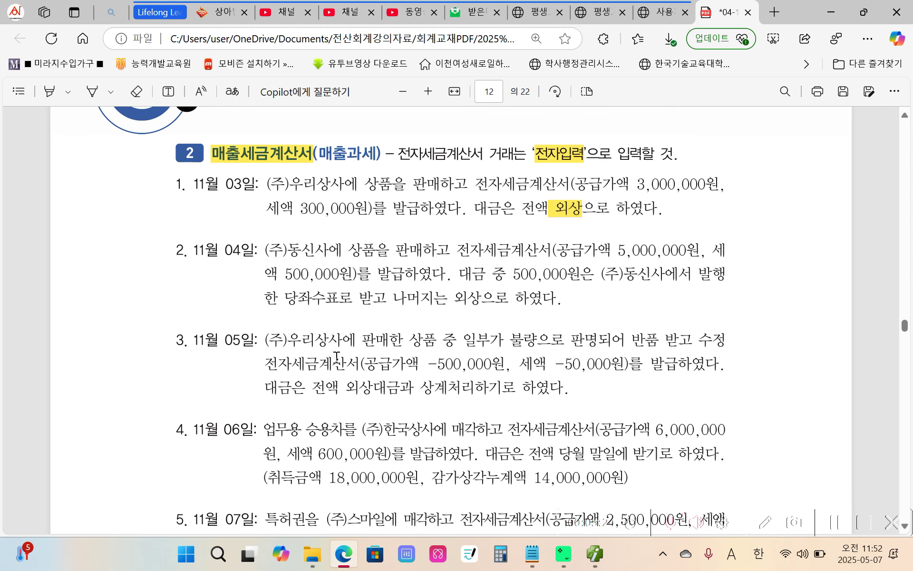
{"action": "scroll", "coordinate": [337, 357], "scroll_direction": "down", "scroll_amount": 1}
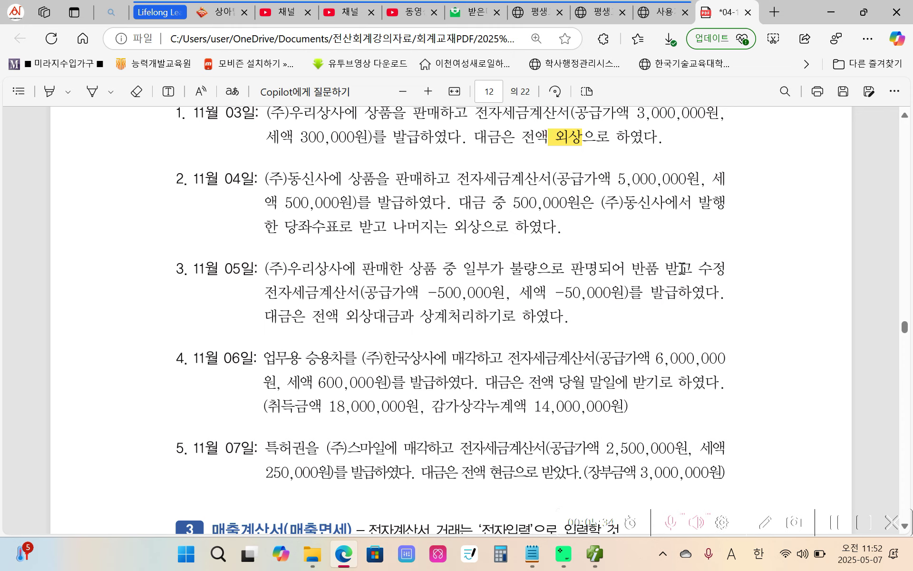
{"action": "left_click_drag", "start_coordinate": [684, 268], "coordinate": [347, 289]}
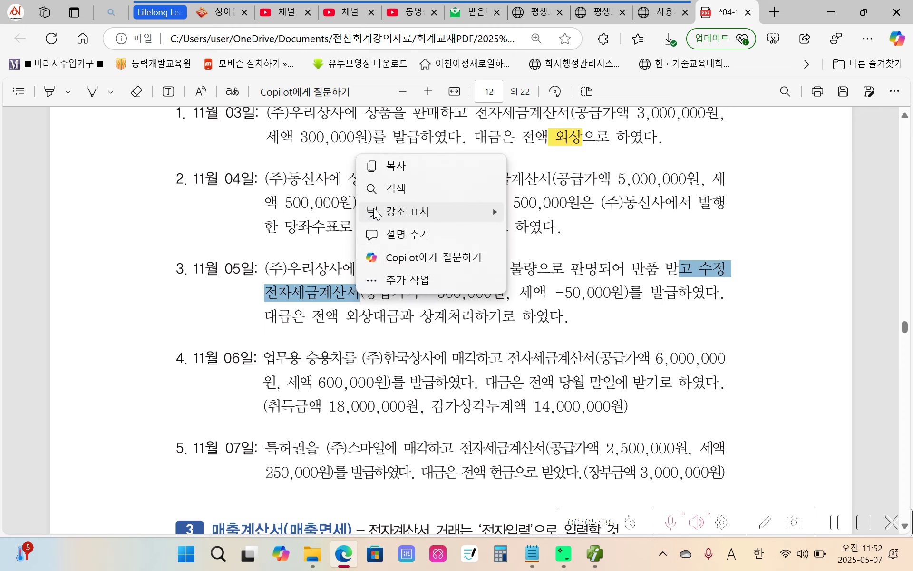
{"action": "mouse_move", "coordinate": [371, 212]}
{"action": "left_click", "coordinate": [529, 210]}
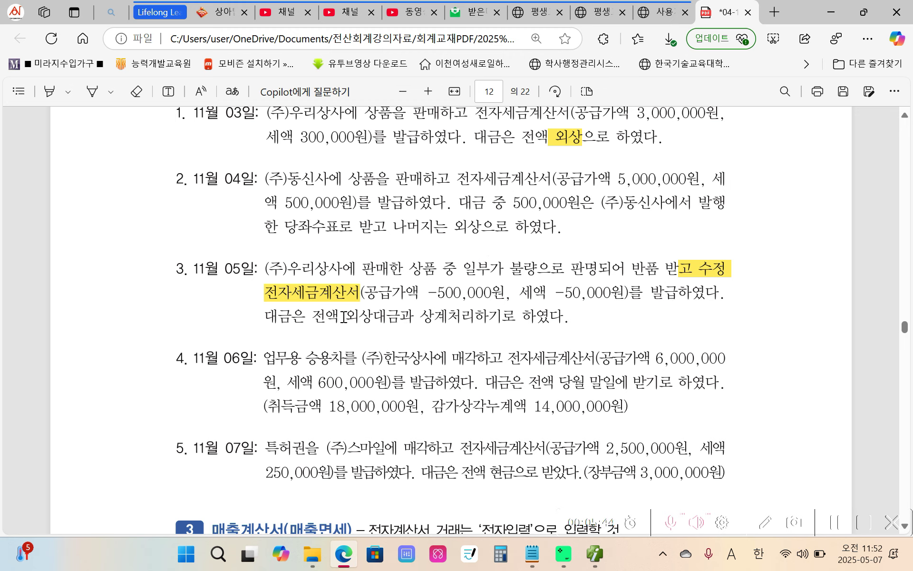
{"action": "left_click_drag", "start_coordinate": [339, 316], "coordinate": [439, 317]}
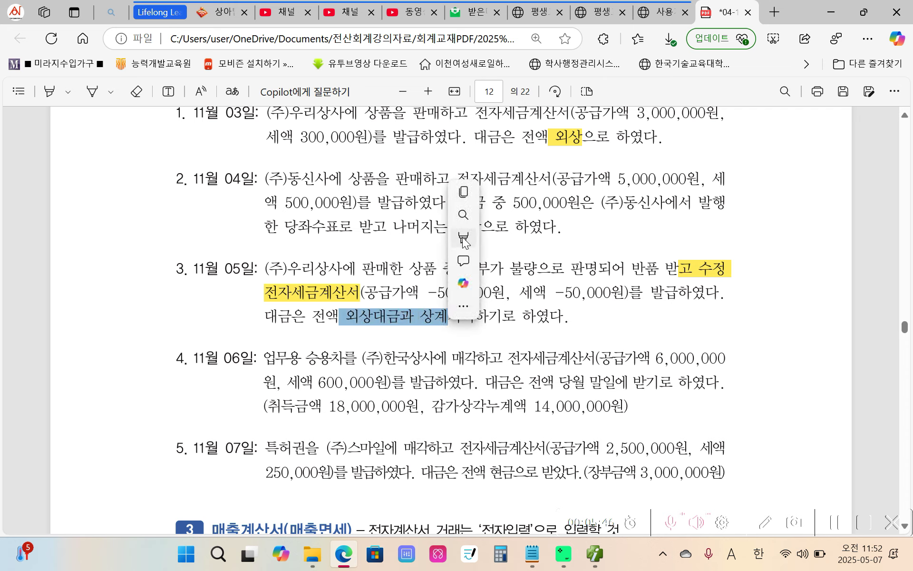
{"action": "mouse_move", "coordinate": [463, 237]}
{"action": "left_click", "coordinate": [626, 237]}
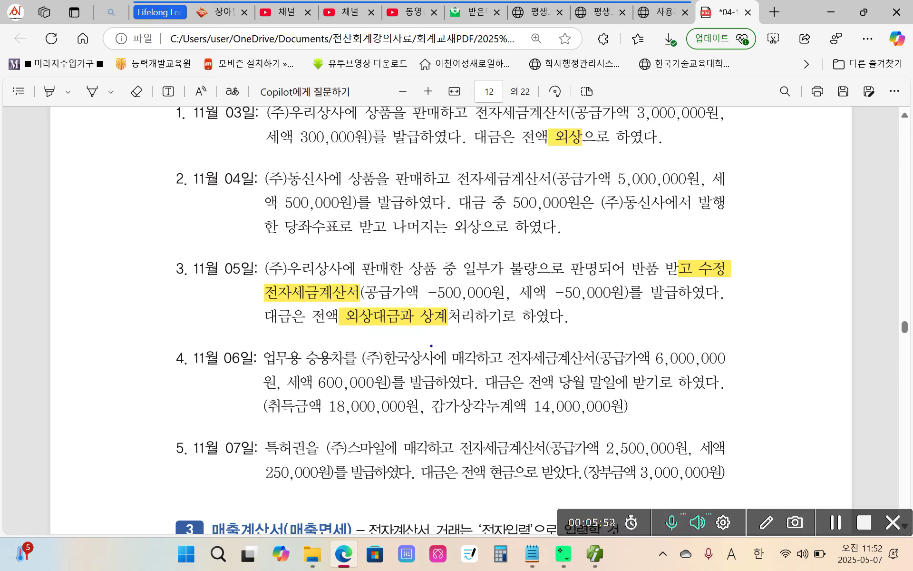
Step: Temporarily underline the -500,000 supply amount and -50,000 tax amount in the November 5 transaction
{"action": "left_click_drag", "start_coordinate": [402, 306], "coordinate": [624, 307]}
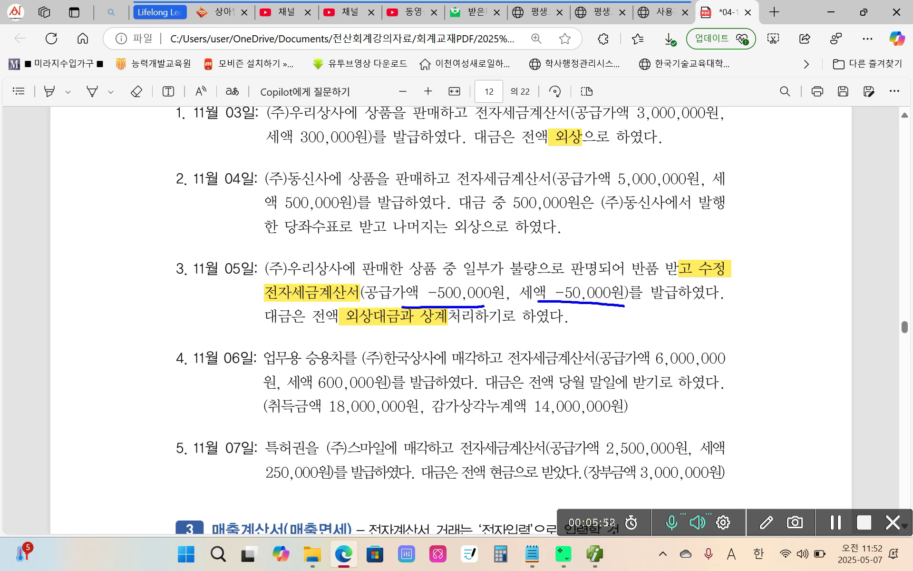
{"action": "mouse_move", "coordinate": [233, 293]}
{"action": "left_mouse_down"}
{"action": "mouse_move", "coordinate": [177, 266]}
{"action": "mouse_move", "coordinate": [252, 328]}
{"action": "left_mouse_up"}
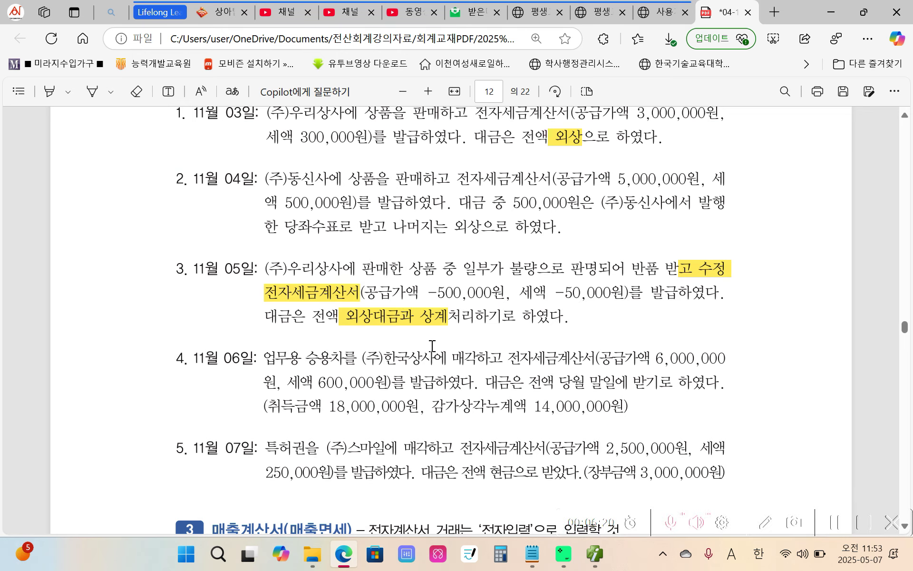
Step: Switch to Smart A and start a November 5 voucher row with tax type 11 과세
{"action": "left_click", "coordinate": [590, 565]}
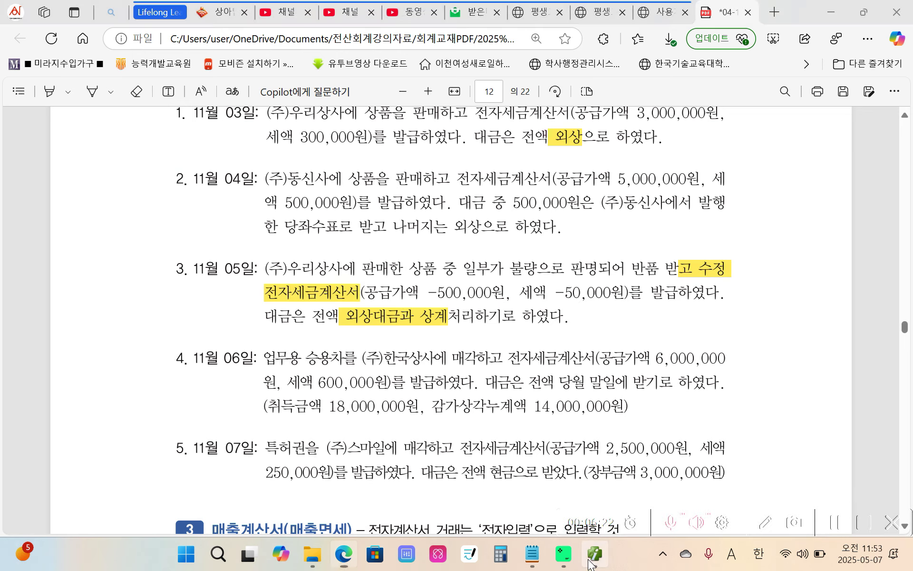
{"action": "left_click", "coordinate": [210, 104]}
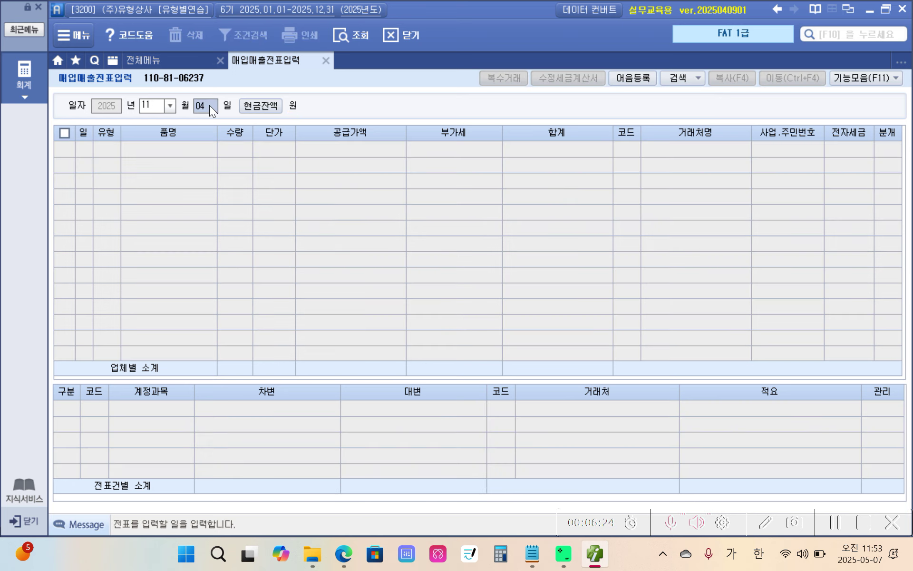
{"action": "type", "text": "5"}
{"action": "key", "text": "Return"}
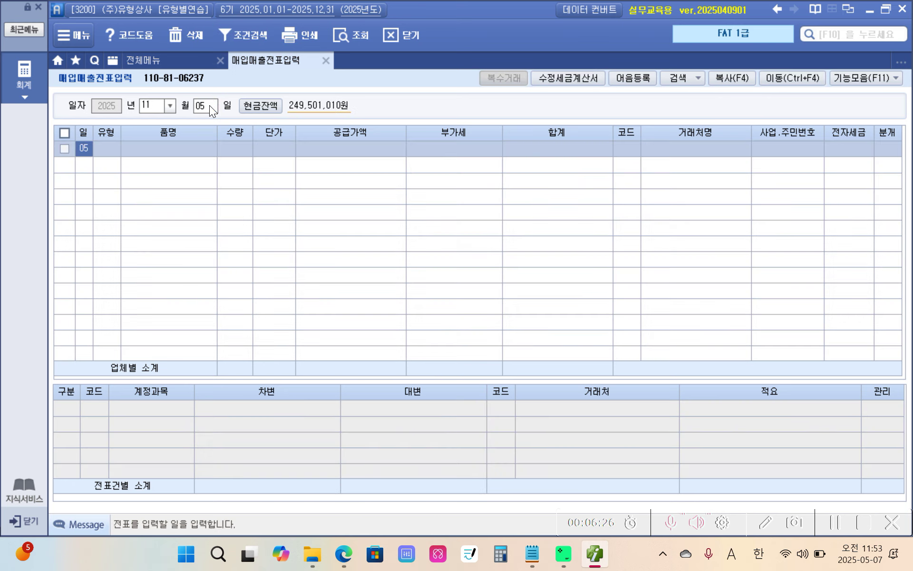
{"action": "key", "text": "Return"}
{"action": "type", "text": "11"}
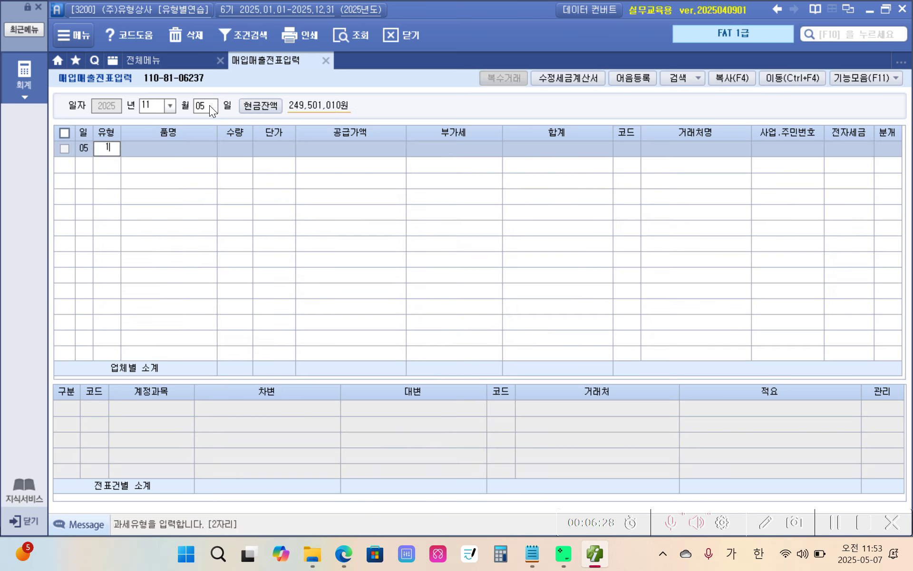
{"action": "key", "text": "Return"}
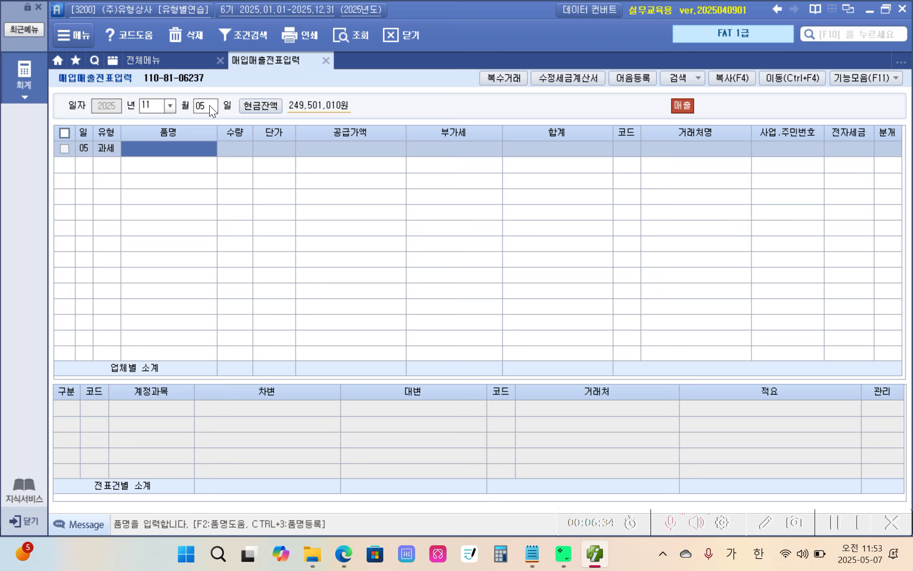
Step: Enter 상품 as the item with a supply amount of -500,000 and VAT of -50,000, leaving quantity and unit price blank
{"action": "type", "text": "상"}
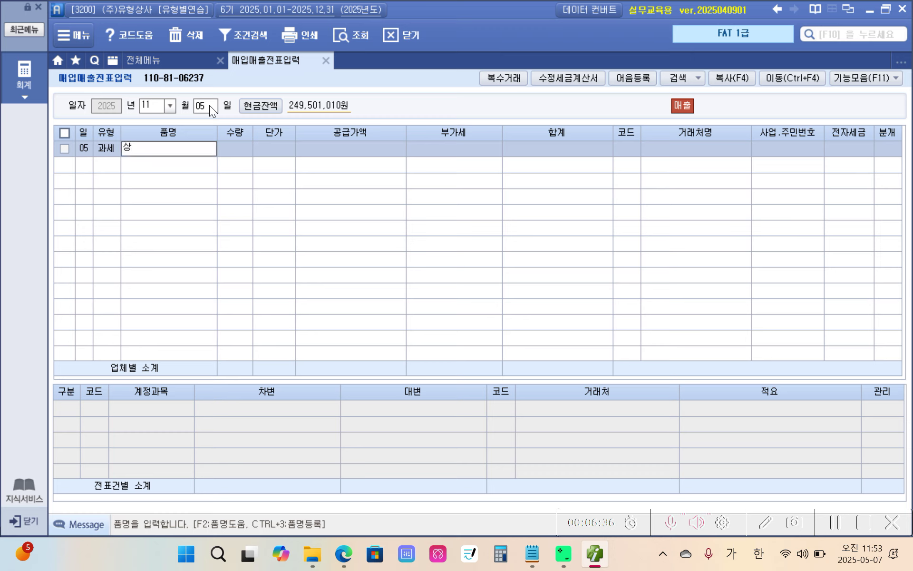
{"action": "type", "text": "품"}
{"action": "key", "text": "Return"}
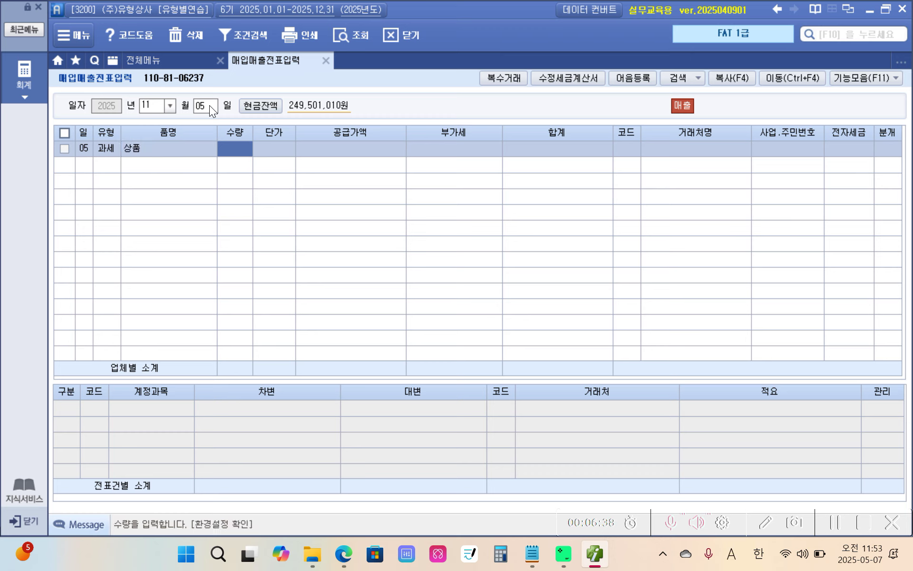
{"action": "key", "text": "Return"}
{"action": "key", "text": "Return"}
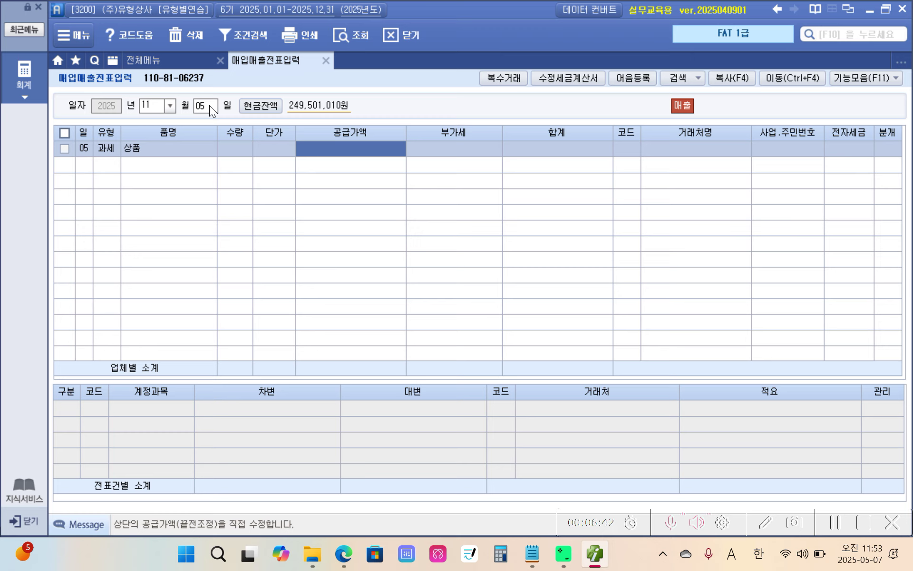
{"action": "type", "text": "ㄱ"}
{"action": "type", "text": "500"}
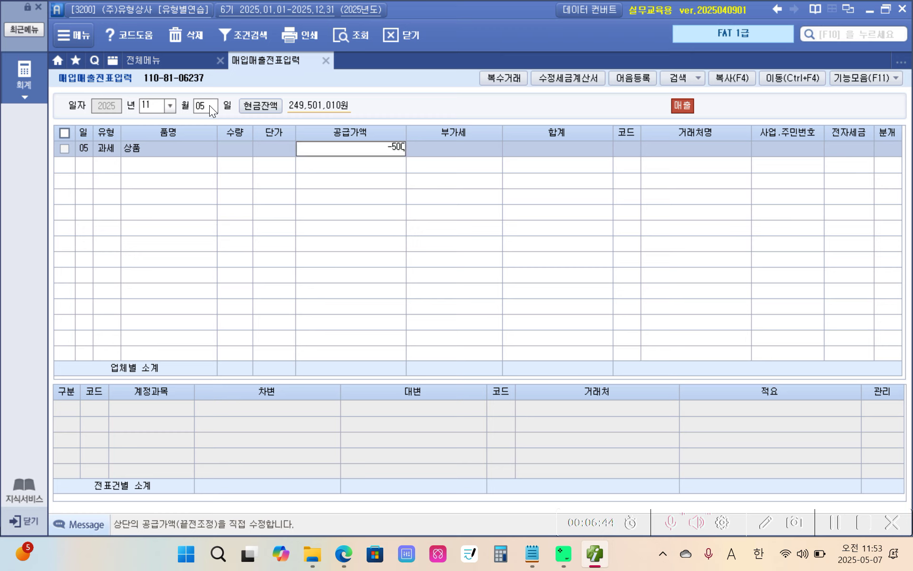
{"action": "type", "text": "000"}
{"action": "key", "text": "Return"}
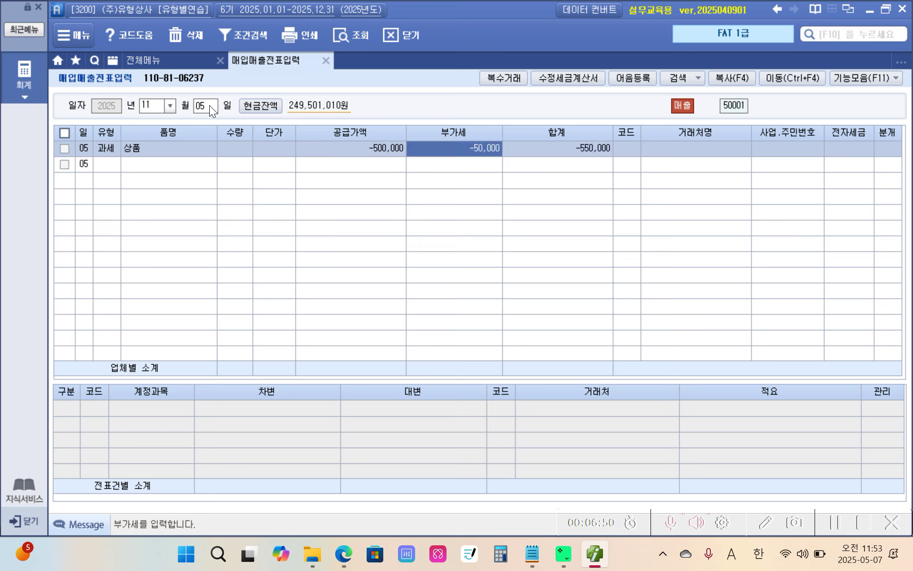
{"action": "key", "text": "Return"}
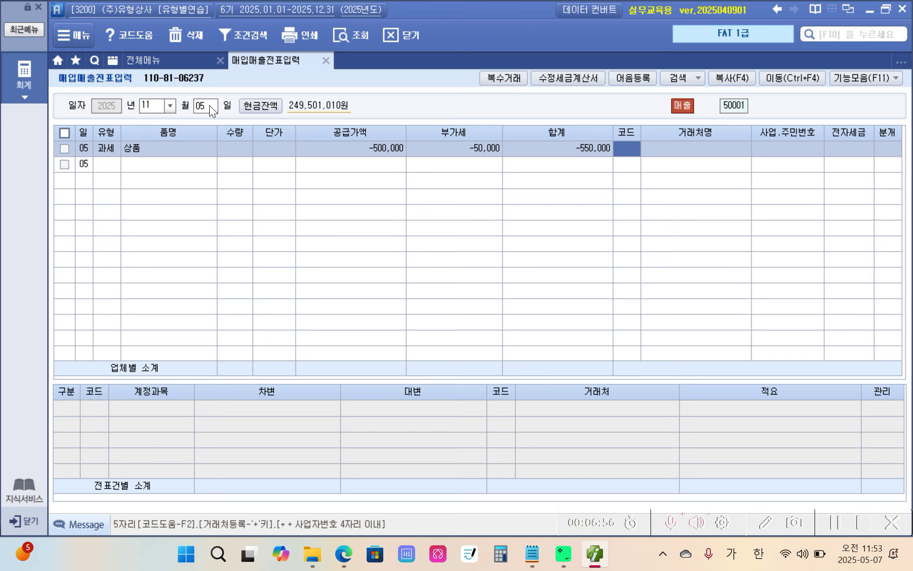
Step: Assign (주)우리상사 as the customer of the November 5 voucher
{"action": "type", "text": "우리"}
{"action": "key", "text": "Return"}
{"action": "key", "text": "Return"}
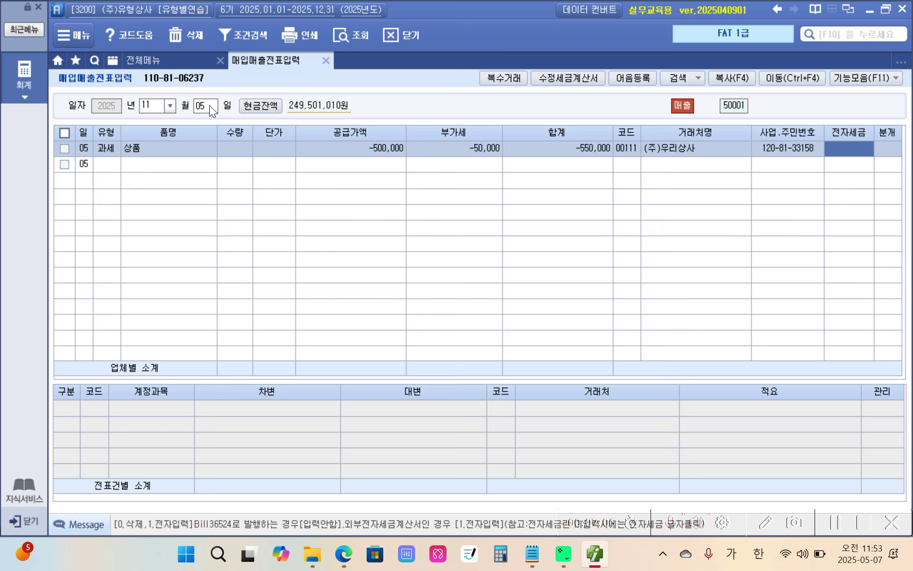
Step: Mark the November 5 tax invoice as 전자입력 and set its journal type to 외상
{"action": "type", "text": "1"}
{"action": "key", "text": "Return"}
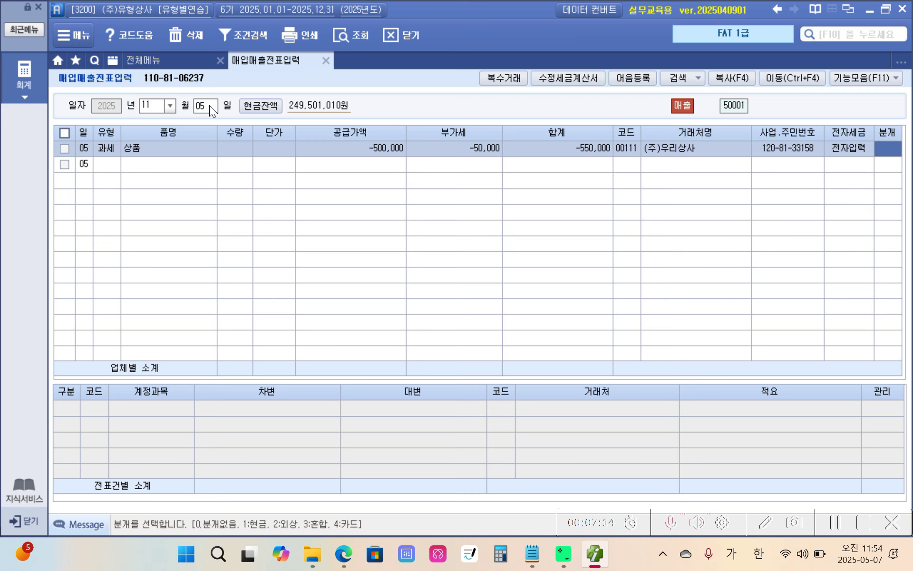
{"action": "type", "text": "2"}
{"action": "key", "text": "Return"}
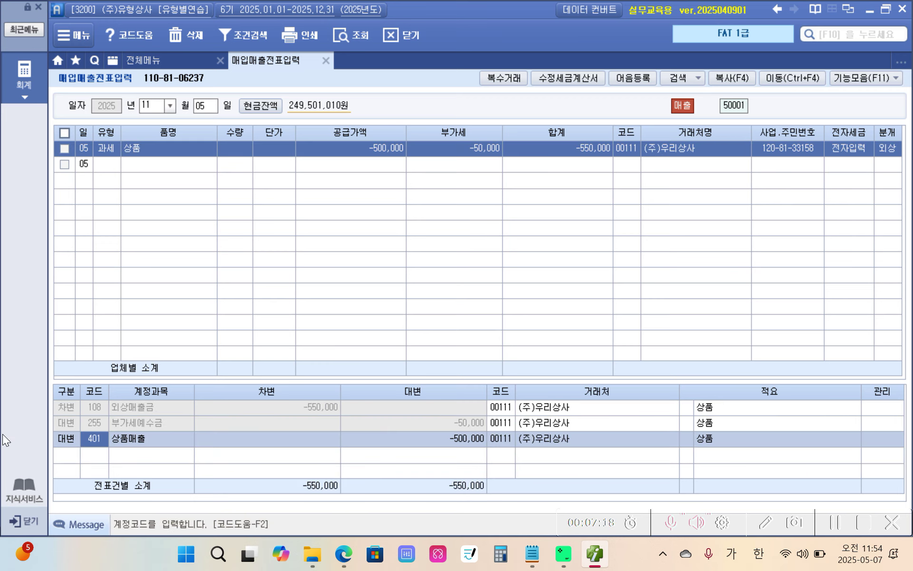
Step: Examine the 외상매출금, 부가세예수금 and 상품매출 lines of the November 5 journal entry and their debit and credit amounts
{"action": "left_click", "coordinate": [134, 407]}
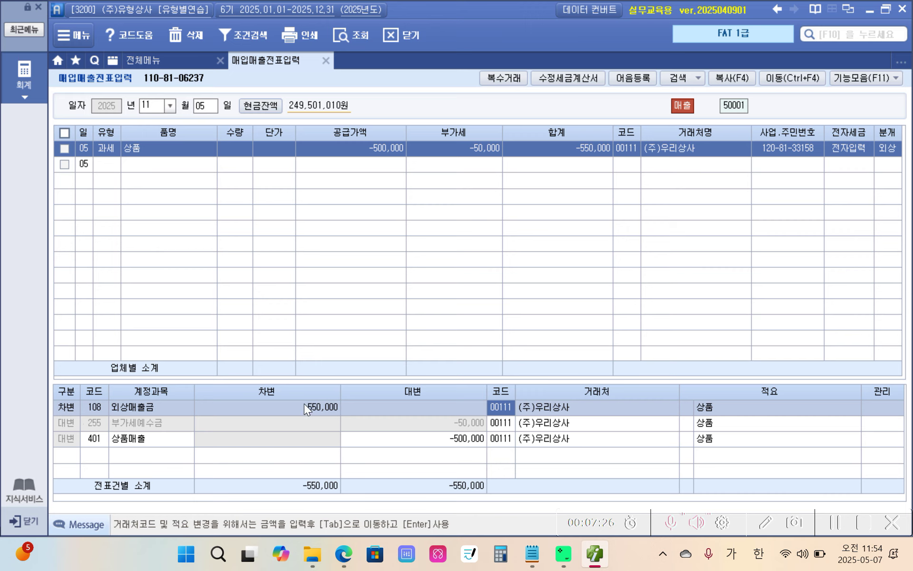
{"action": "left_click", "coordinate": [157, 427]}
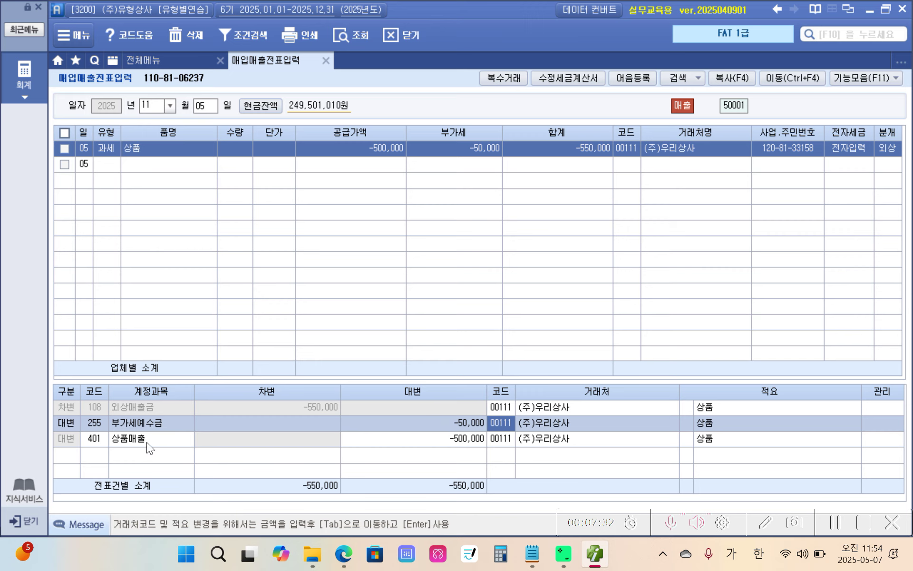
{"action": "left_click", "coordinate": [146, 442]}
{"action": "left_click", "coordinate": [438, 437]}
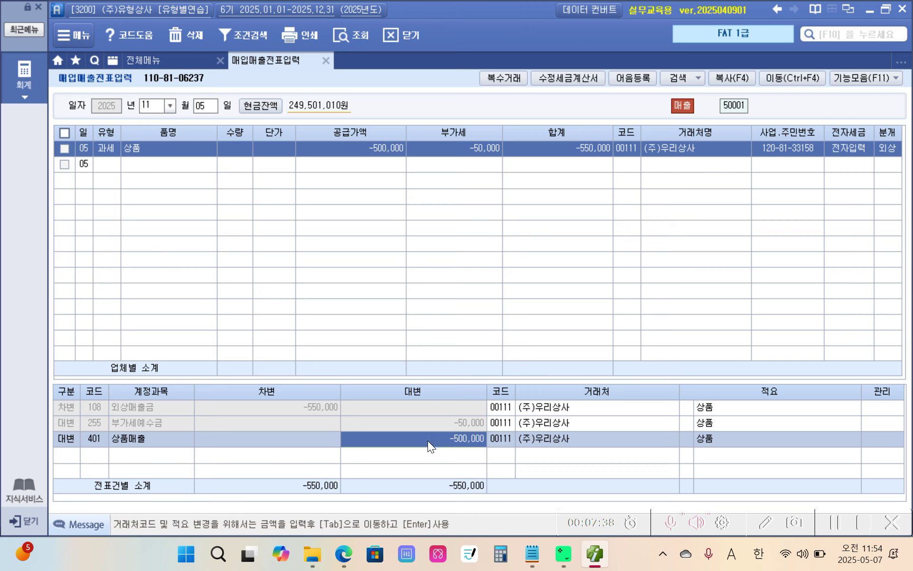
{"action": "left_click", "coordinate": [279, 407]}
{"action": "left_click", "coordinate": [396, 424]}
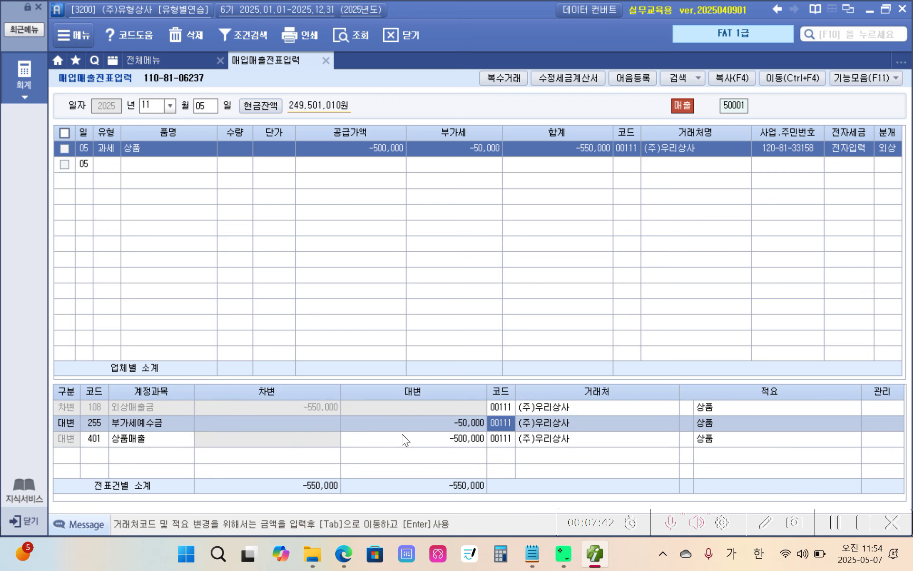
{"action": "left_click", "coordinate": [402, 435]}
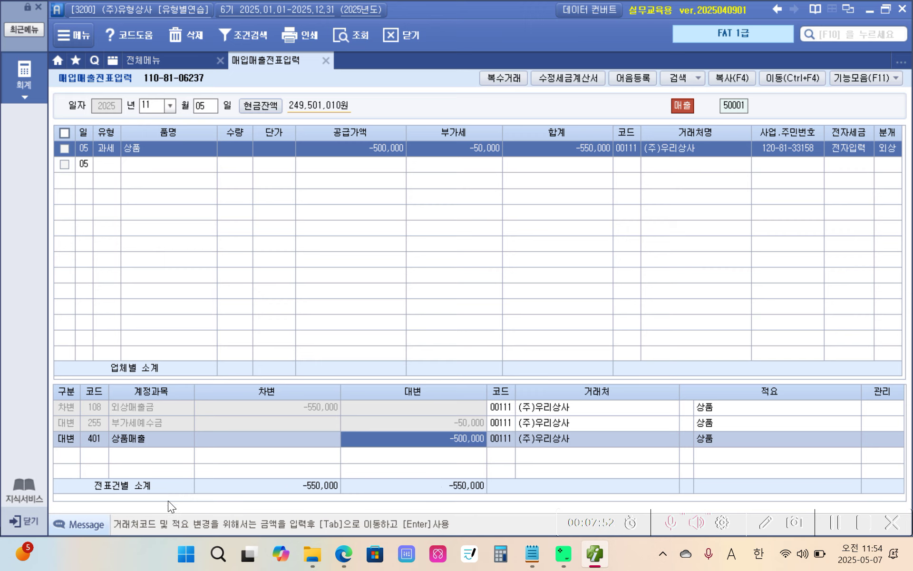
{"action": "left_click", "coordinate": [87, 407]}
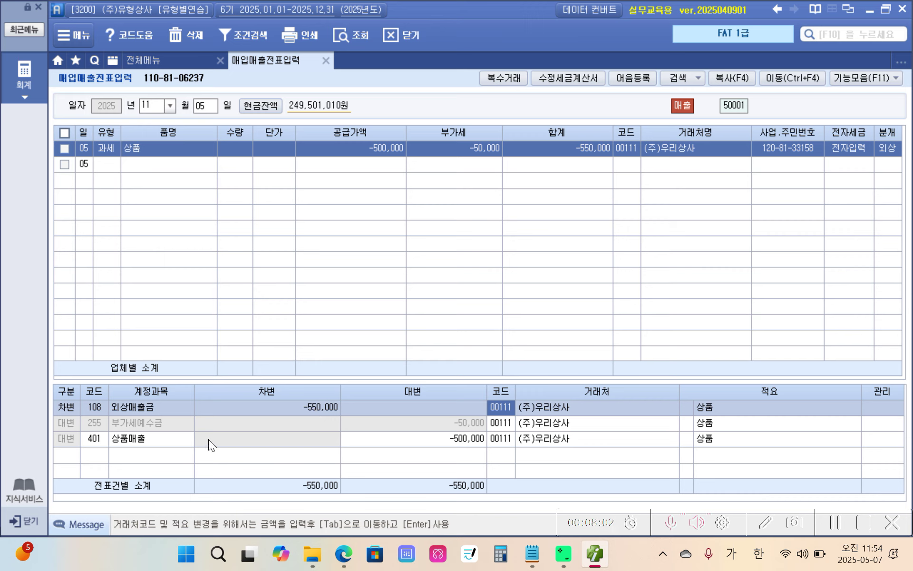
{"action": "left_click", "coordinate": [198, 421]}
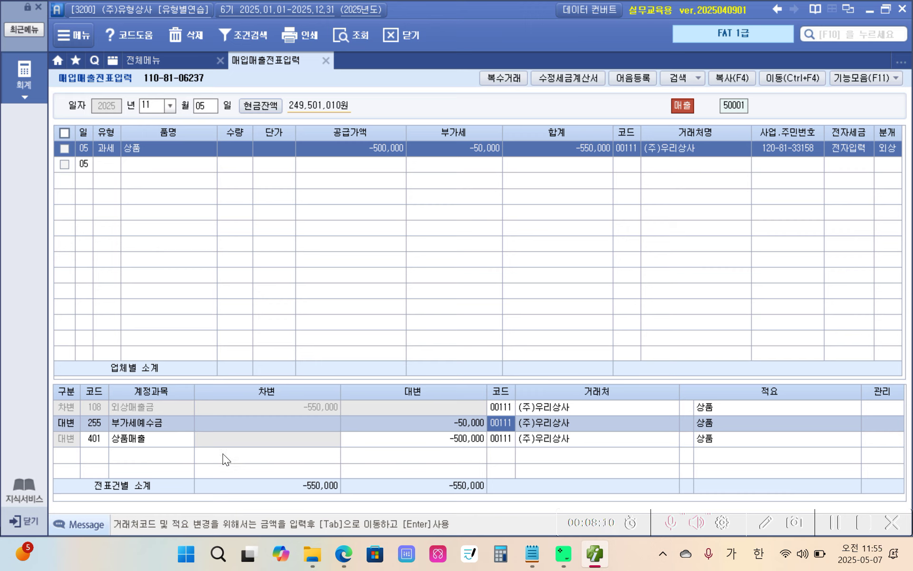
{"action": "key", "text": "Down"}
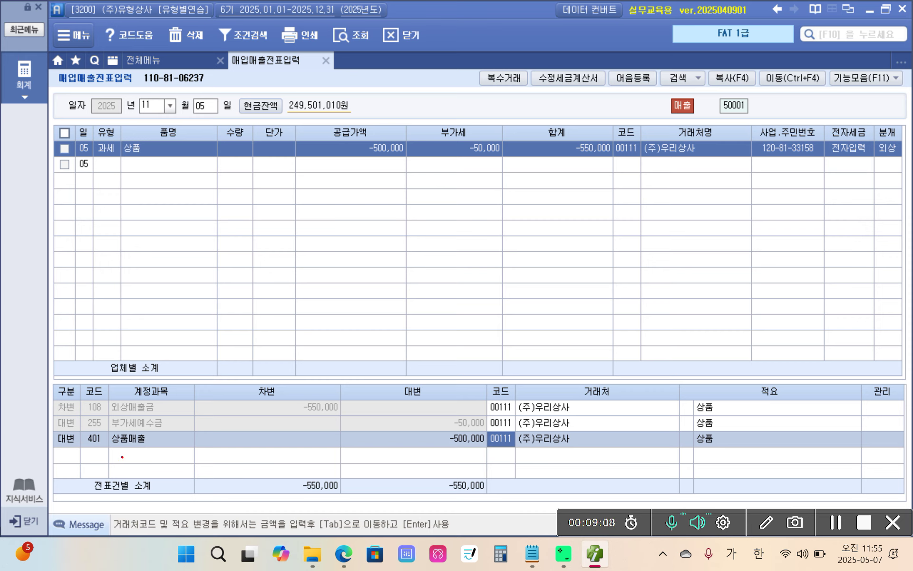
Step: Temporarily handwrite 반품 in red below the November 5 voucher row and underline the row
{"action": "mouse_move", "coordinate": [281, 178]}
{"action": "left_mouse_down"}
{"action": "mouse_move", "coordinate": [290, 219]}
{"action": "mouse_move", "coordinate": [313, 186]}
{"action": "left_mouse_up"}
{"action": "left_click_drag", "start_coordinate": [290, 219], "coordinate": [312, 205]}
{"action": "mouse_move", "coordinate": [335, 177]}
{"action": "left_mouse_down"}
{"action": "mouse_move", "coordinate": [334, 232]}
{"action": "mouse_move", "coordinate": [357, 210]}
{"action": "left_mouse_up"}
{"action": "left_click_drag", "start_coordinate": [321, 242], "coordinate": [329, 263]}
{"action": "mouse_move", "coordinate": [358, 191]}
{"action": "left_mouse_down"}
{"action": "mouse_move", "coordinate": [382, 185]}
{"action": "mouse_move", "coordinate": [374, 209]}
{"action": "left_mouse_up"}
{"action": "left_click_drag", "start_coordinate": [361, 216], "coordinate": [398, 207]}
{"action": "mouse_move", "coordinate": [364, 245]}
{"action": "left_mouse_down"}
{"action": "mouse_move", "coordinate": [391, 278]}
{"action": "mouse_move", "coordinate": [406, 281]}
{"action": "left_mouse_up"}
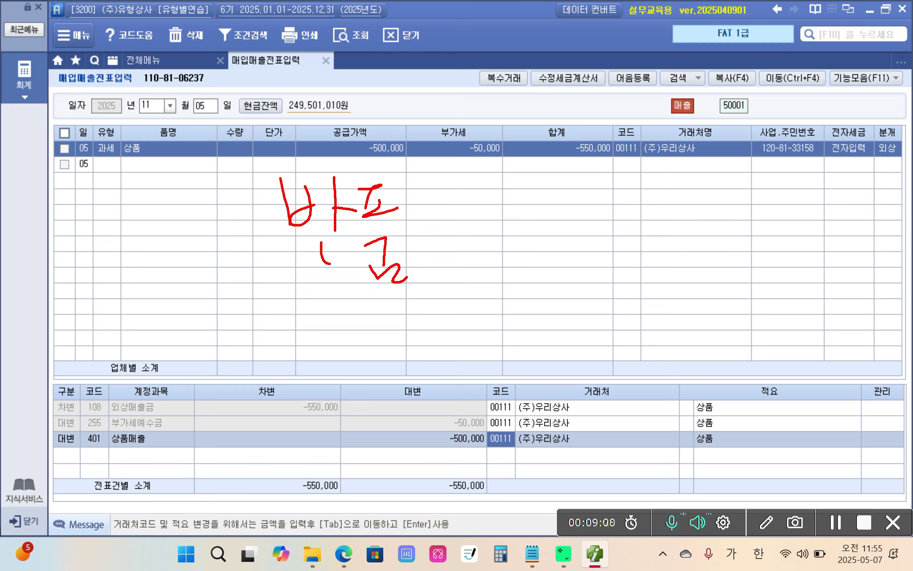
{"action": "left_click_drag", "start_coordinate": [108, 166], "coordinate": [687, 176]}
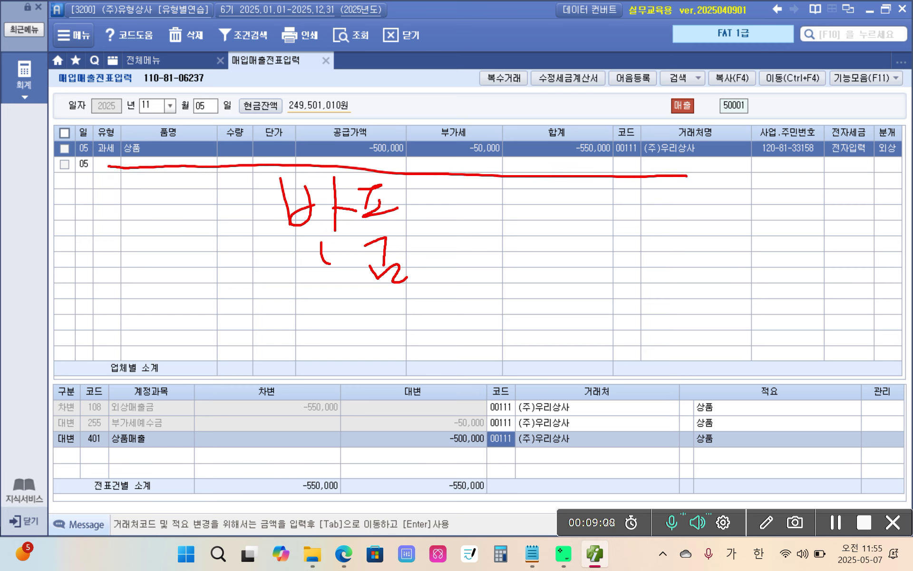
Step: Temporarily mark the 전자입력 entry, the 수정세금계산서 command and the whole November 5 voucher row with red circles
{"action": "mouse_move", "coordinate": [858, 177]}
{"action": "left_mouse_down"}
{"action": "mouse_move", "coordinate": [820, 171]}
{"action": "mouse_move", "coordinate": [883, 166]}
{"action": "mouse_move", "coordinate": [851, 190]}
{"action": "left_mouse_up"}
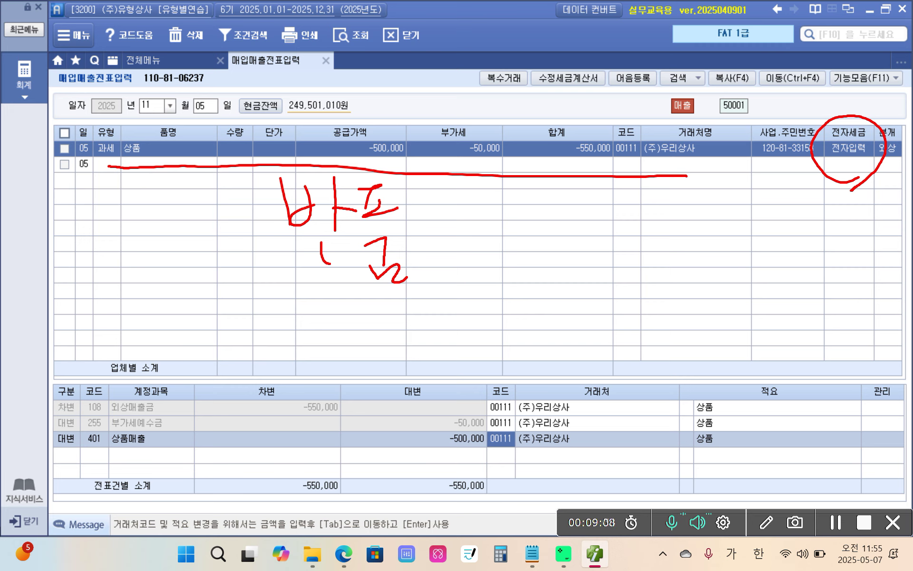
{"action": "mouse_move", "coordinate": [599, 100]}
{"action": "left_mouse_down"}
{"action": "mouse_move", "coordinate": [580, 103]}
{"action": "mouse_move", "coordinate": [566, 47]}
{"action": "mouse_move", "coordinate": [589, 104]}
{"action": "mouse_move", "coordinate": [569, 46]}
{"action": "mouse_move", "coordinate": [615, 70]}
{"action": "left_mouse_up"}
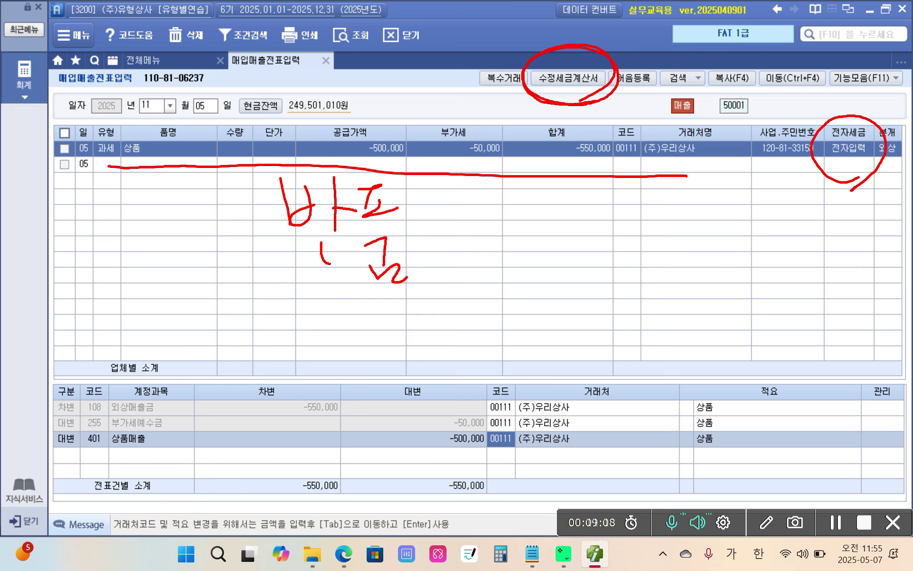
{"action": "mouse_move", "coordinate": [412, 323]}
{"action": "left_mouse_down"}
{"action": "mouse_move", "coordinate": [444, 298]}
{"action": "mouse_move", "coordinate": [565, 89]}
{"action": "mouse_move", "coordinate": [550, 99]}
{"action": "mouse_move", "coordinate": [572, 101]}
{"action": "left_mouse_up"}
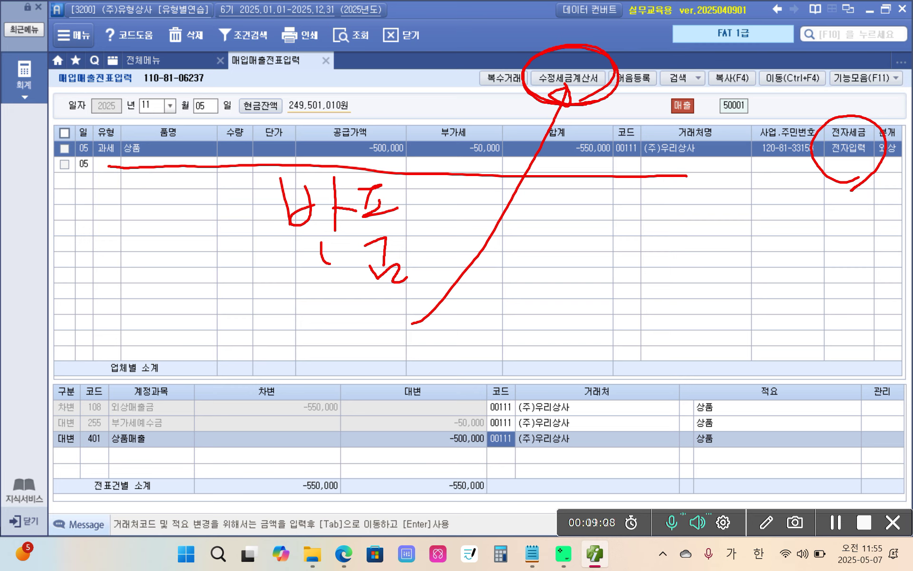
{"action": "mouse_move", "coordinate": [251, 261]}
{"action": "left_mouse_down"}
{"action": "mouse_move", "coordinate": [243, 190]}
{"action": "mouse_move", "coordinate": [350, 321]}
{"action": "mouse_move", "coordinate": [303, 299]}
{"action": "left_mouse_up"}
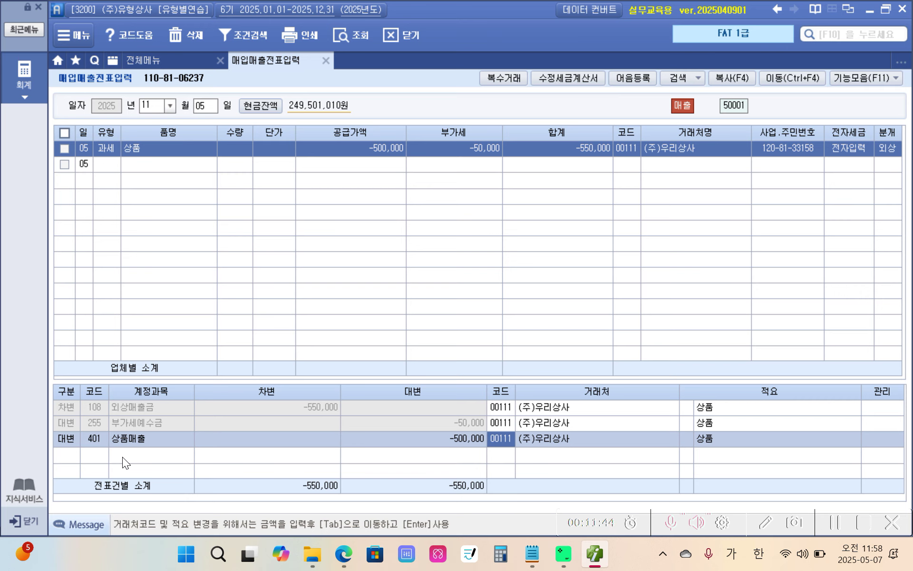
{"action": "mouse_move", "coordinate": [53, 134]}
{"action": "left_mouse_down"}
{"action": "mouse_move", "coordinate": [55, 167]}
{"action": "mouse_move", "coordinate": [903, 180]}
{"action": "mouse_move", "coordinate": [688, 126]}
{"action": "mouse_move", "coordinate": [172, 122]}
{"action": "mouse_move", "coordinate": [71, 141]}
{"action": "left_mouse_up"}
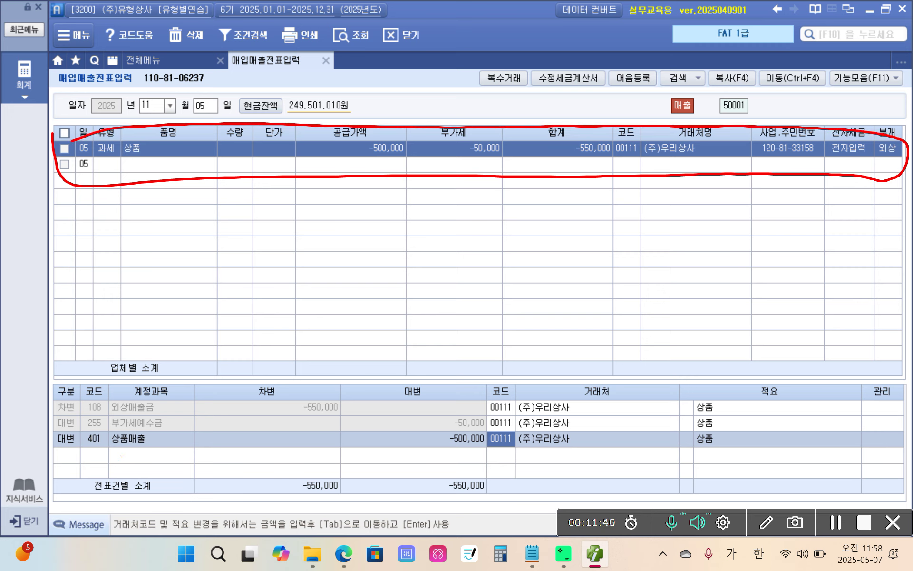
{"action": "key", "text": "Escape"}
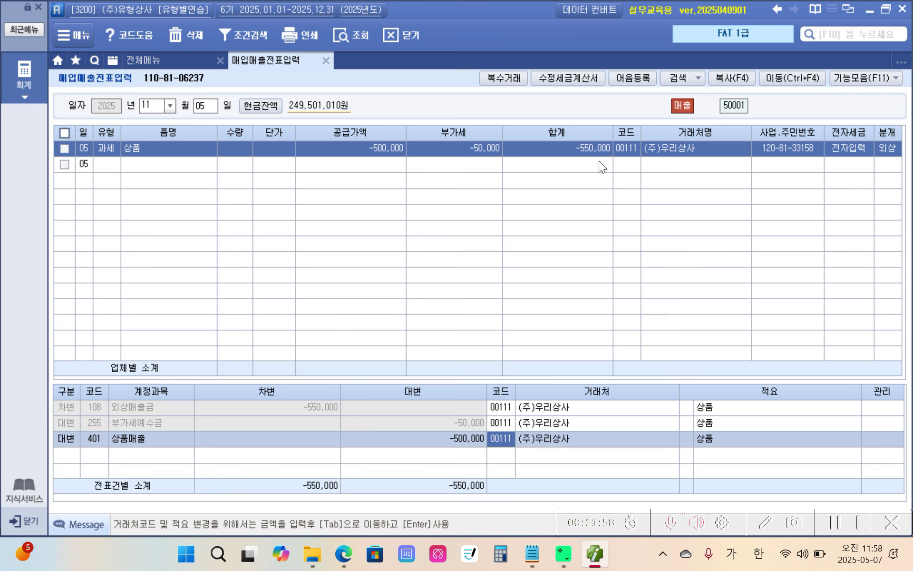
Step: Check the customer code, item name and 전자세금 fields of the November 5 voucher
{"action": "left_click", "coordinate": [632, 152]}
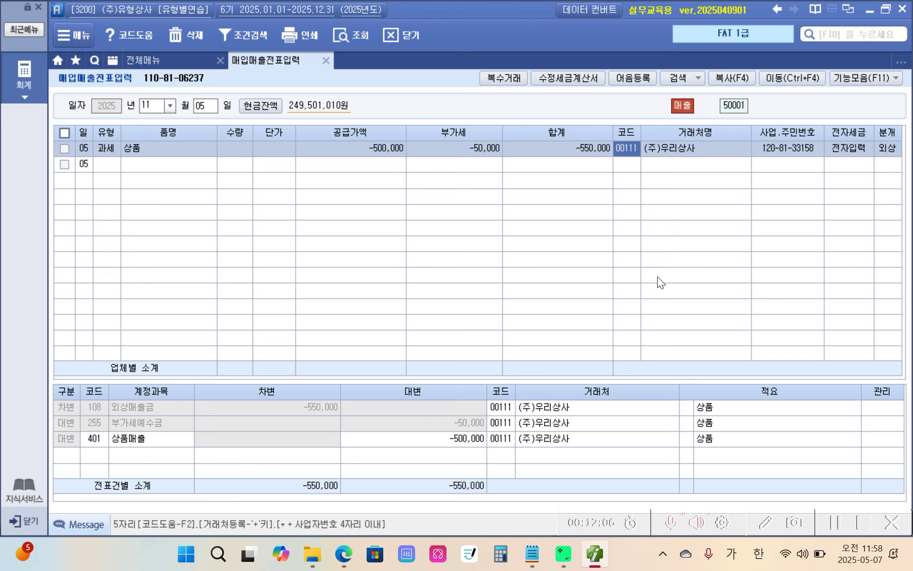
{"action": "left_click", "coordinate": [124, 149]}
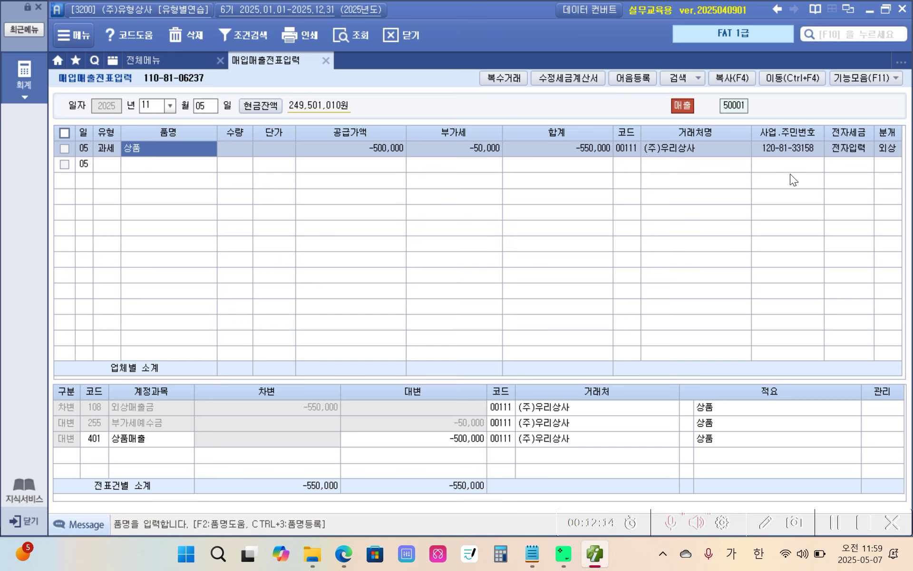
{"action": "key", "text": "Return"}
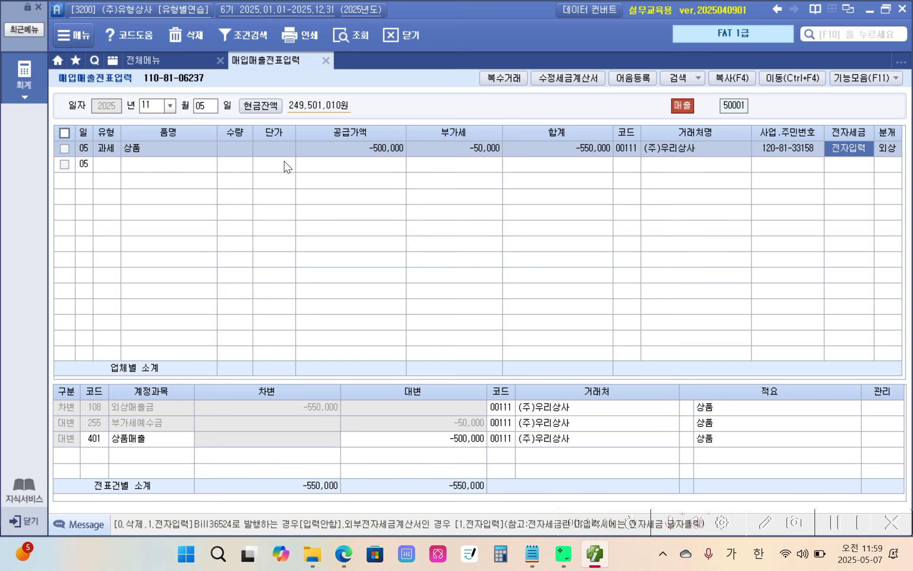
{"action": "left_click", "coordinate": [191, 156]}
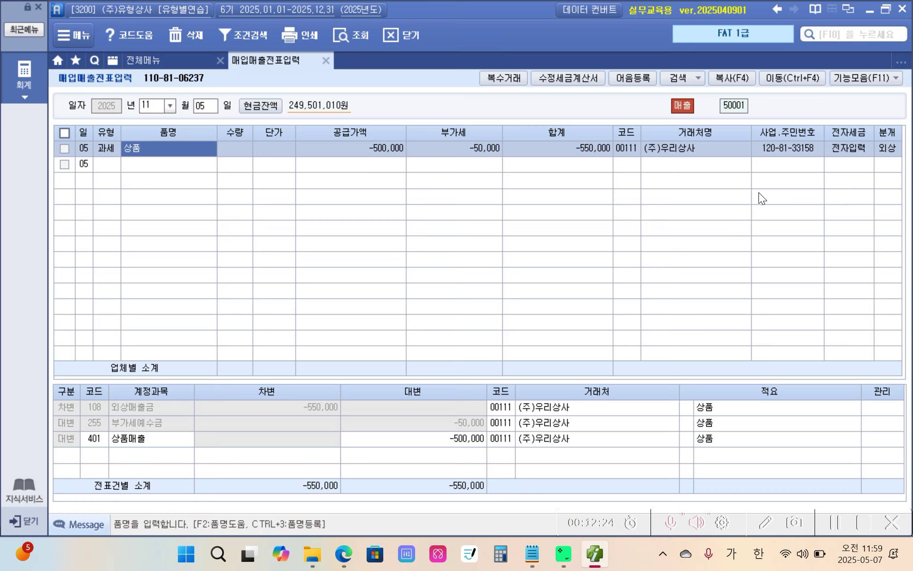
{"action": "left_click", "coordinate": [841, 147]}
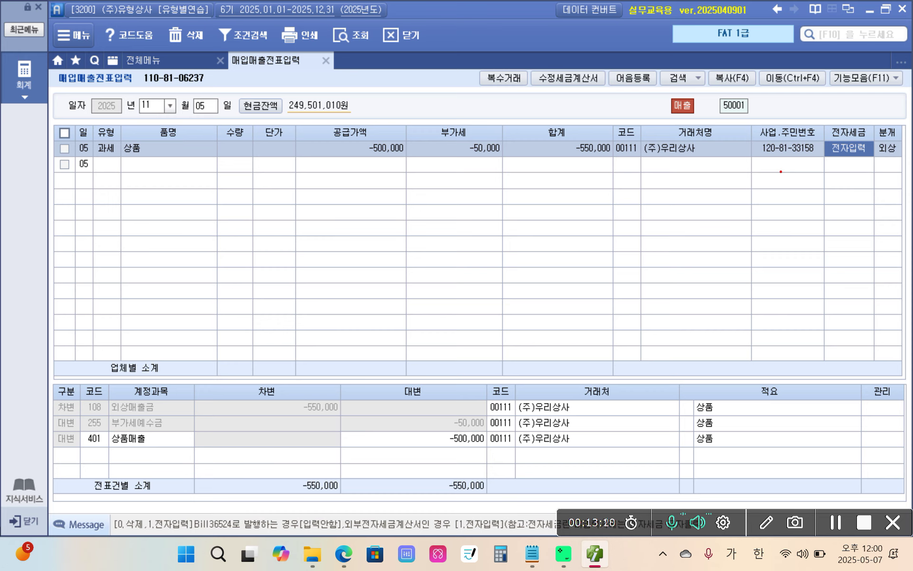
Step: Switch to the textbook PDF in Edge and highlight 승용차를 (주)한국상사에 매각하고 in the November 6 transaction
{"action": "mouse_move", "coordinate": [551, 48]}
{"action": "left_mouse_down"}
{"action": "mouse_move", "coordinate": [521, 95]}
{"action": "mouse_move", "coordinate": [609, 81]}
{"action": "mouse_move", "coordinate": [563, 118]}
{"action": "left_mouse_up"}
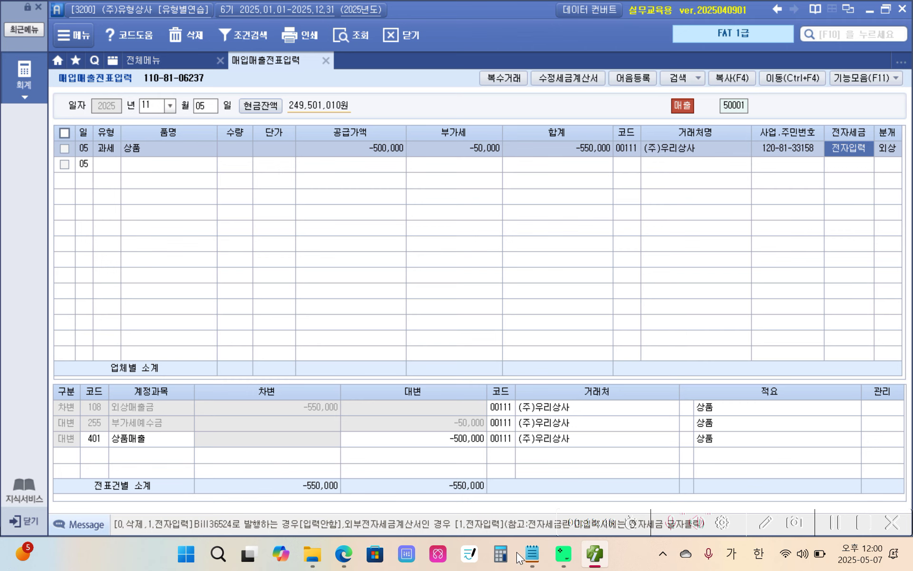
{"action": "left_click", "coordinate": [344, 552]}
{"action": "scroll", "coordinate": [350, 389], "scroll_direction": "down", "scroll_amount": 2}
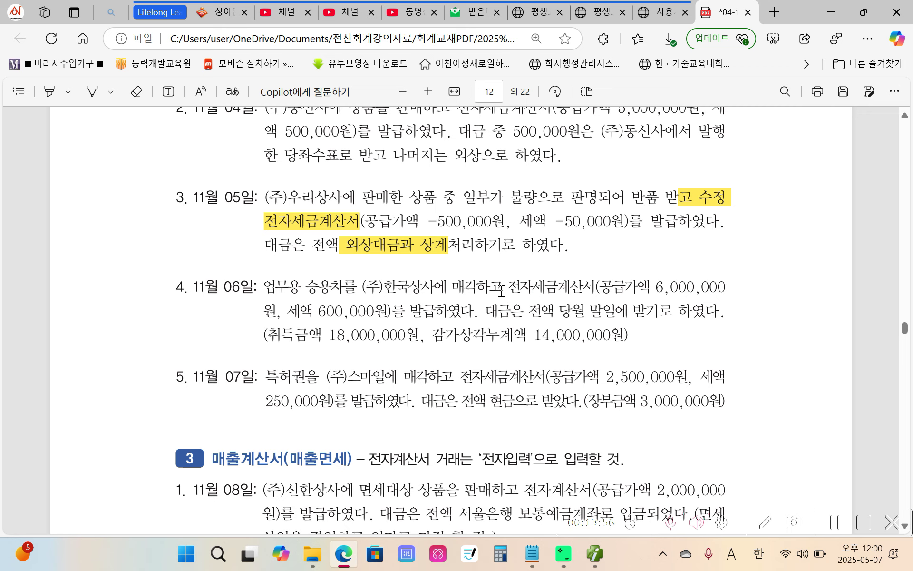
{"action": "left_click_drag", "start_coordinate": [503, 288], "coordinate": [305, 289]}
{"action": "mouse_move", "coordinate": [325, 209]}
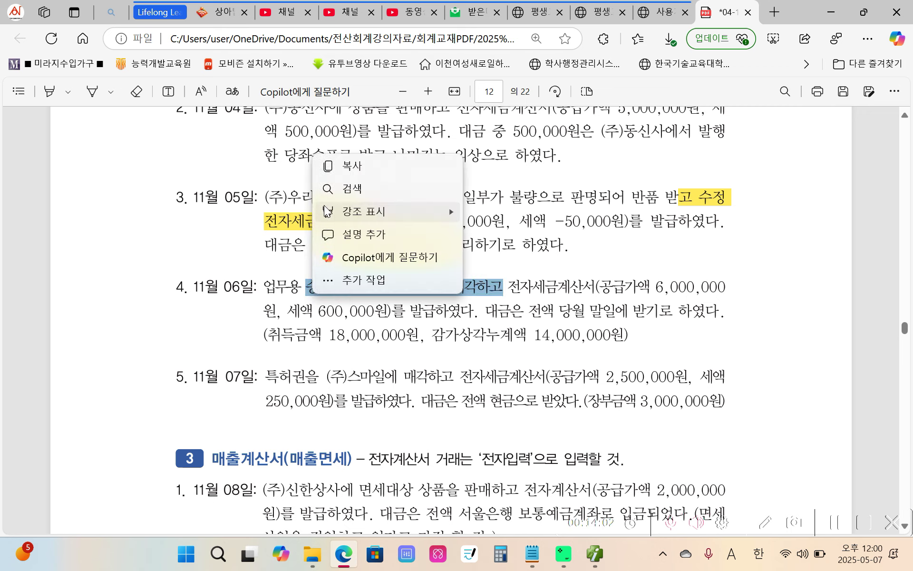
{"action": "left_click", "coordinate": [468, 210]}
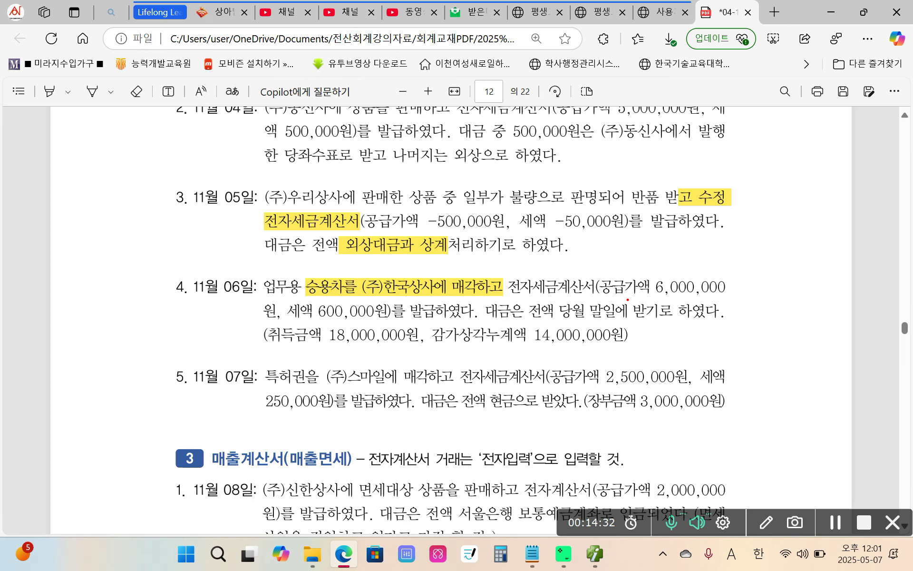
Step: Temporarily circle 공급가액 6,000,000 and 말일에 받기로 하였다 in red, and handwrite 미수금 beside the payment terms
{"action": "mouse_move", "coordinate": [698, 269]}
{"action": "left_mouse_down"}
{"action": "mouse_move", "coordinate": [618, 264]}
{"action": "mouse_move", "coordinate": [666, 260]}
{"action": "left_mouse_up"}
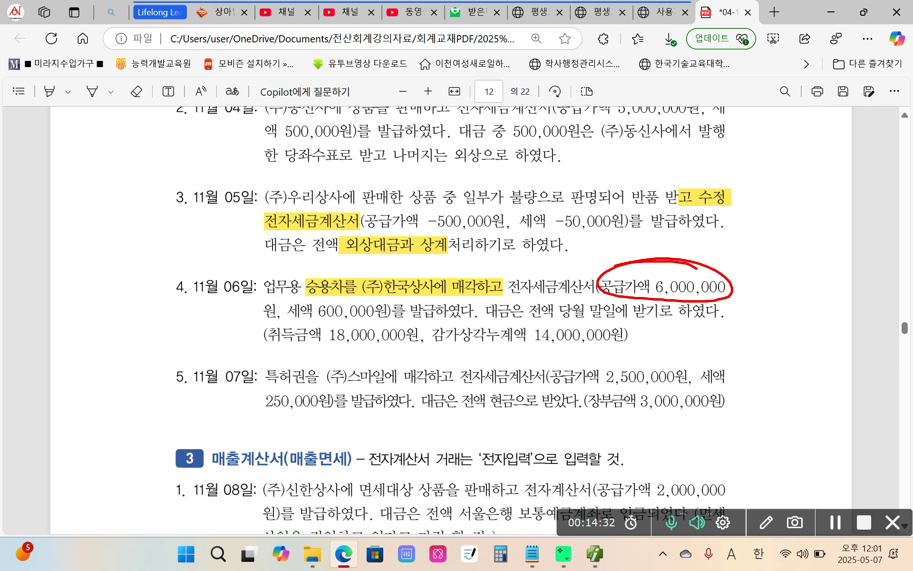
{"action": "mouse_move", "coordinate": [586, 300]}
{"action": "left_mouse_down"}
{"action": "mouse_move", "coordinate": [650, 324]}
{"action": "mouse_move", "coordinate": [720, 303]}
{"action": "mouse_move", "coordinate": [590, 306]}
{"action": "left_mouse_up"}
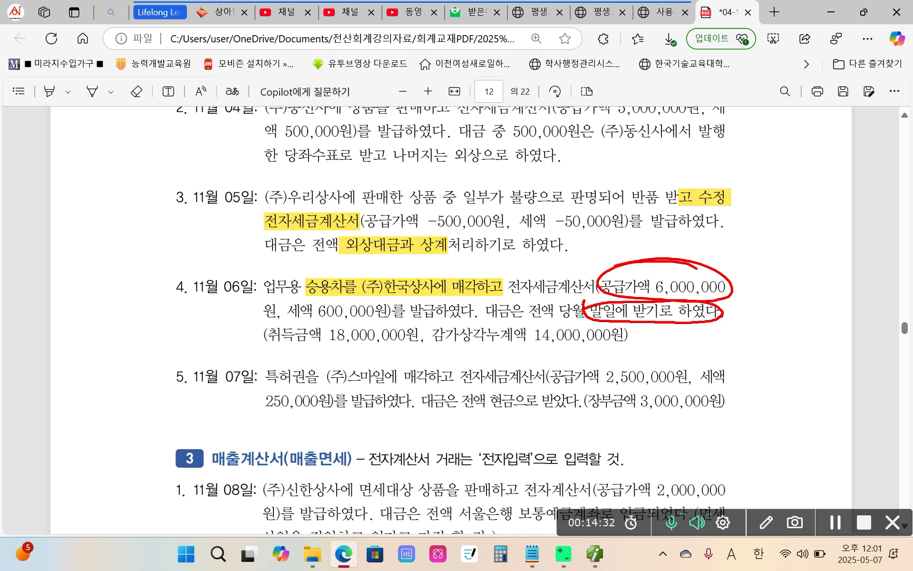
{"action": "mouse_move", "coordinate": [739, 306]}
{"action": "left_mouse_down"}
{"action": "mouse_move", "coordinate": [736, 325]}
{"action": "mouse_move", "coordinate": [757, 325]}
{"action": "left_mouse_up"}
{"action": "mouse_move", "coordinate": [766, 302]}
{"action": "left_mouse_down"}
{"action": "mouse_move", "coordinate": [759, 333]}
{"action": "mouse_move", "coordinate": [782, 316]}
{"action": "left_mouse_up"}
{"action": "mouse_move", "coordinate": [767, 323]}
{"action": "left_mouse_down"}
{"action": "mouse_move", "coordinate": [797, 321]}
{"action": "mouse_move", "coordinate": [776, 348]}
{"action": "left_mouse_up"}
{"action": "left_click_drag", "start_coordinate": [815, 301], "coordinate": [807, 310]}
{"action": "left_click_drag", "start_coordinate": [793, 309], "coordinate": [823, 322]}
{"action": "mouse_move", "coordinate": [798, 329]}
{"action": "left_mouse_down"}
{"action": "mouse_move", "coordinate": [799, 344]}
{"action": "mouse_move", "coordinate": [811, 349]}
{"action": "left_mouse_up"}
{"action": "left_click_drag", "start_coordinate": [803, 348], "coordinate": [812, 348]}
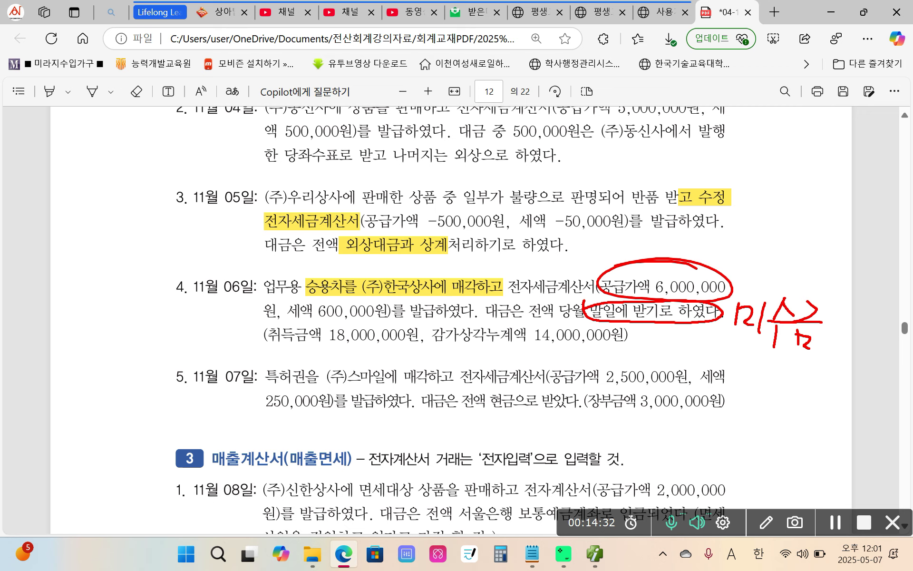
Step: Temporarily underline 승용차, 취득금액 18,000,000원 and 감가상각누계액 14,000,000원 in red, with a small circle before each of the two amounts
{"action": "left_click_drag", "start_coordinate": [265, 347], "coordinate": [621, 348]}
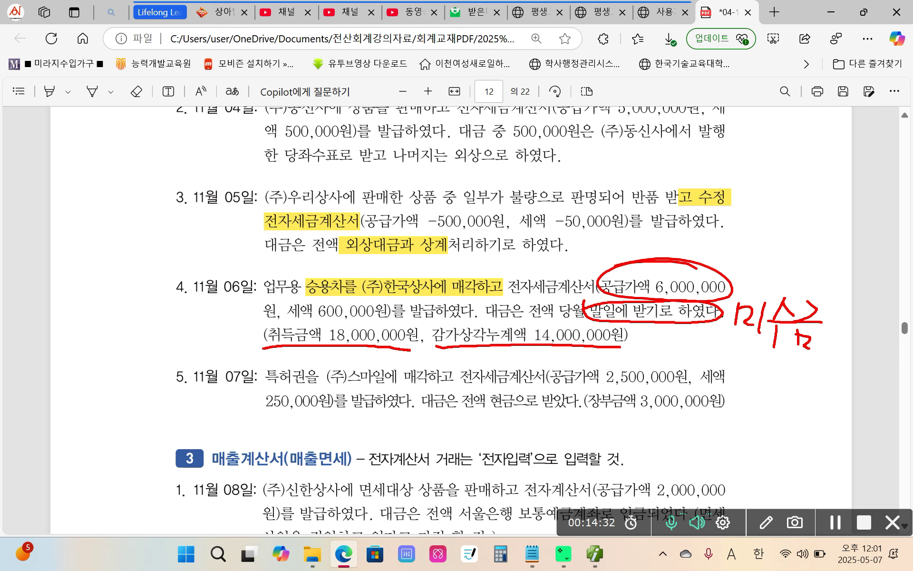
{"action": "left_click_drag", "start_coordinate": [301, 291], "coordinate": [353, 292]}
{"action": "left_click_drag", "start_coordinate": [259, 347], "coordinate": [382, 354]}
{"action": "left_click_drag", "start_coordinate": [452, 356], "coordinate": [611, 352]}
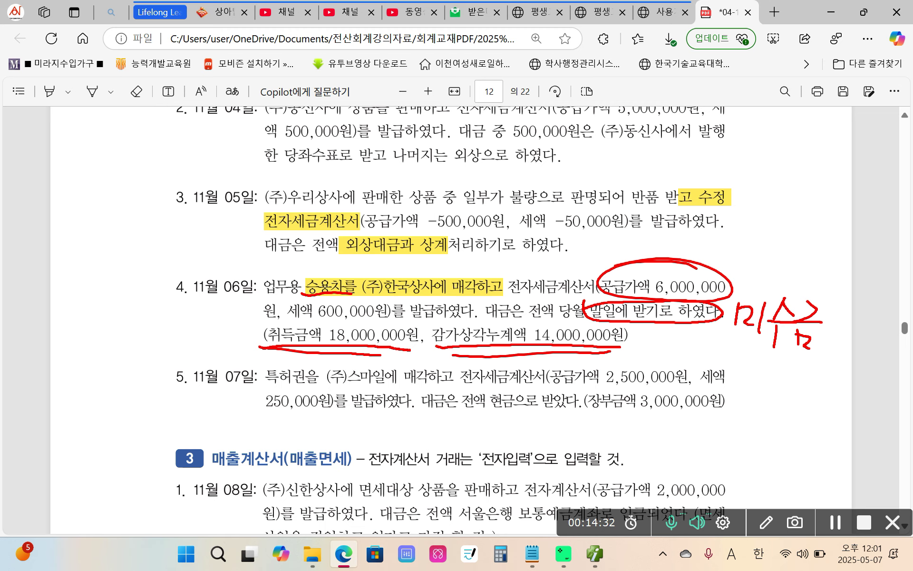
{"action": "mouse_move", "coordinate": [254, 348]}
{"action": "left_mouse_down"}
{"action": "mouse_move", "coordinate": [258, 338]}
{"action": "mouse_move", "coordinate": [248, 338]}
{"action": "left_mouse_up"}
{"action": "mouse_move", "coordinate": [442, 340]}
{"action": "left_mouse_down"}
{"action": "mouse_move", "coordinate": [439, 354]}
{"action": "mouse_move", "coordinate": [434, 345]}
{"action": "left_mouse_up"}
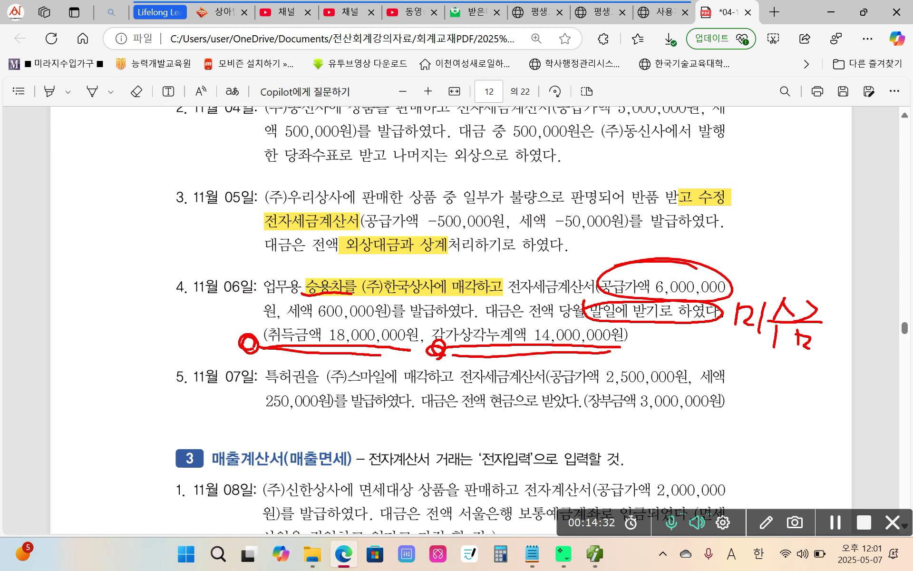
{"action": "left_click_drag", "start_coordinate": [267, 358], "coordinate": [342, 349]}
{"action": "left_click_drag", "start_coordinate": [455, 358], "coordinate": [623, 352]}
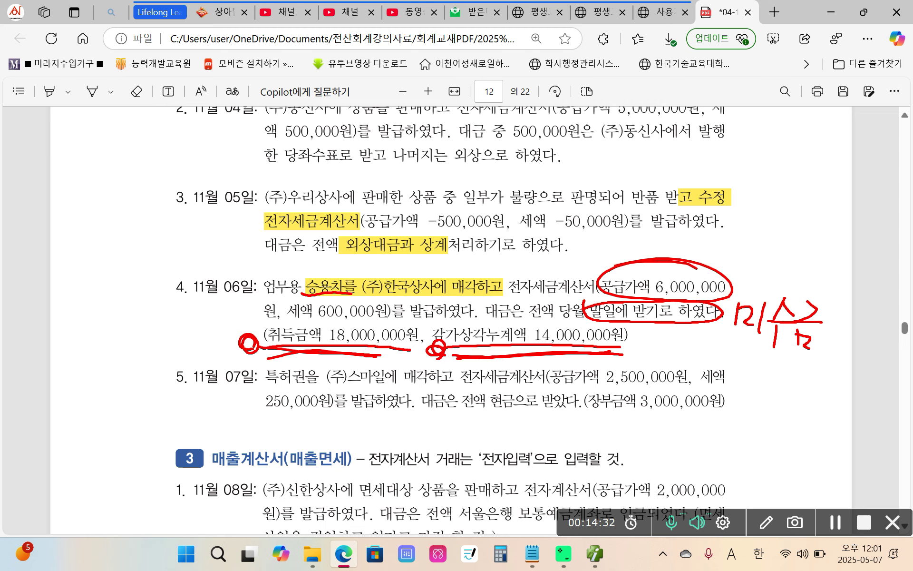
{"action": "left_click_drag", "start_coordinate": [294, 355], "coordinate": [401, 351]}
{"action": "left_click_drag", "start_coordinate": [442, 356], "coordinate": [619, 359]}
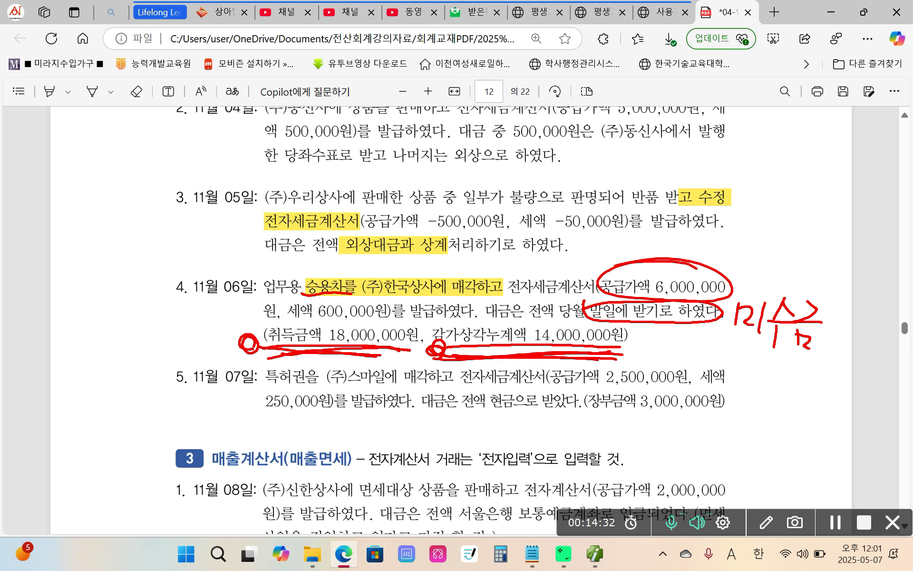
Step: Temporarily handwrite 대) before the acquisition cost and 차) before the accumulated depreciation in blue
{"action": "mouse_move", "coordinate": [213, 330]}
{"action": "left_mouse_down"}
{"action": "mouse_move", "coordinate": [230, 328]}
{"action": "mouse_move", "coordinate": [226, 350]}
{"action": "mouse_move", "coordinate": [231, 344]}
{"action": "left_mouse_up"}
{"action": "mouse_move", "coordinate": [230, 320]}
{"action": "left_mouse_down"}
{"action": "mouse_move", "coordinate": [230, 354]}
{"action": "mouse_move", "coordinate": [242, 339]}
{"action": "left_mouse_up"}
{"action": "left_click_drag", "start_coordinate": [240, 322], "coordinate": [240, 360]}
{"action": "left_click_drag", "start_coordinate": [239, 313], "coordinate": [243, 359]}
{"action": "left_click_drag", "start_coordinate": [416, 327], "coordinate": [427, 337]}
{"action": "mouse_move", "coordinate": [405, 346]}
{"action": "left_mouse_down"}
{"action": "mouse_move", "coordinate": [429, 344]}
{"action": "mouse_move", "coordinate": [411, 368]}
{"action": "left_mouse_up"}
{"action": "mouse_move", "coordinate": [433, 323]}
{"action": "left_mouse_down"}
{"action": "mouse_move", "coordinate": [425, 370]}
{"action": "mouse_move", "coordinate": [440, 352]}
{"action": "left_mouse_up"}
{"action": "left_click_drag", "start_coordinate": [438, 324], "coordinate": [442, 383]}
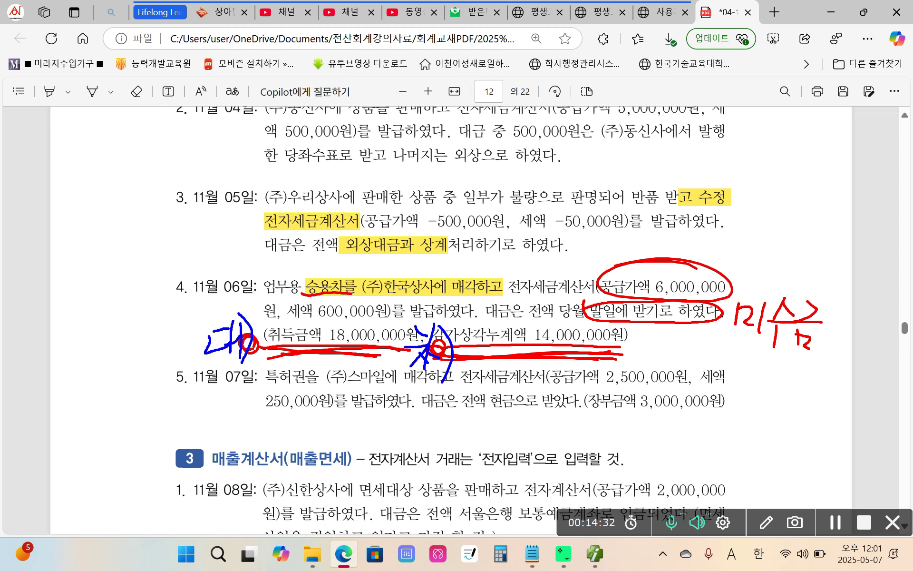
Step: Temporarily underline the handwritten 미수금 in blue, mark it 차) and write 6,600,000 below it
{"action": "left_click_drag", "start_coordinate": [737, 346], "coordinate": [840, 363]}
{"action": "mouse_move", "coordinate": [680, 325]}
{"action": "left_mouse_down"}
{"action": "mouse_move", "coordinate": [698, 329]}
{"action": "mouse_move", "coordinate": [676, 361]}
{"action": "mouse_move", "coordinate": [699, 367]}
{"action": "left_mouse_up"}
{"action": "mouse_move", "coordinate": [710, 322]}
{"action": "left_mouse_down"}
{"action": "mouse_move", "coordinate": [708, 367]}
{"action": "mouse_move", "coordinate": [721, 350]}
{"action": "mouse_move", "coordinate": [729, 358]}
{"action": "mouse_move", "coordinate": [710, 384]}
{"action": "left_mouse_up"}
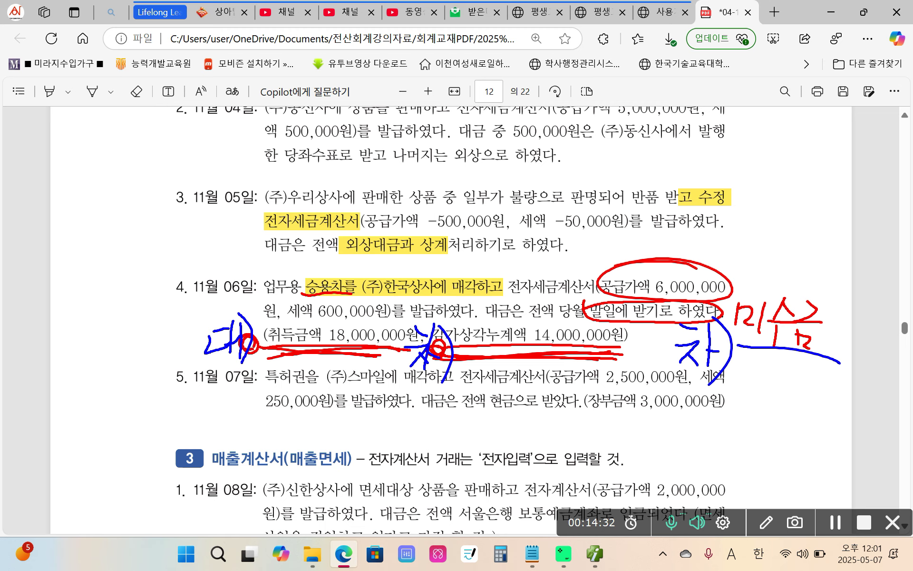
{"action": "mouse_move", "coordinate": [789, 381]}
{"action": "left_mouse_down"}
{"action": "mouse_move", "coordinate": [773, 401]}
{"action": "mouse_move", "coordinate": [783, 419]}
{"action": "mouse_move", "coordinate": [841, 404]}
{"action": "mouse_move", "coordinate": [846, 429]}
{"action": "mouse_move", "coordinate": [880, 409]}
{"action": "mouse_move", "coordinate": [889, 415]}
{"action": "left_mouse_up"}
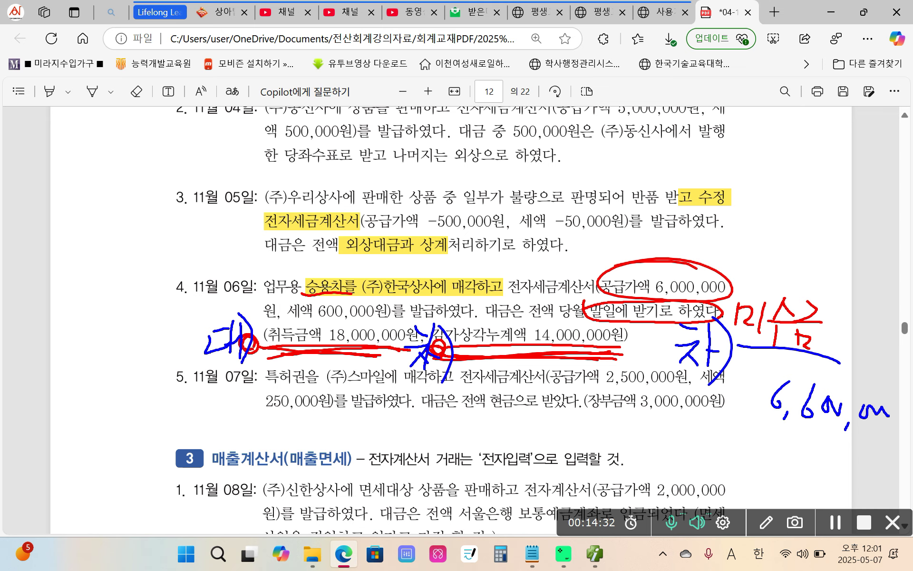
Step: Temporarily box 세액 600,000원 in blue and handwrite a note above it
{"action": "mouse_move", "coordinate": [282, 296]}
{"action": "left_mouse_down"}
{"action": "mouse_move", "coordinate": [297, 326]}
{"action": "mouse_move", "coordinate": [371, 326]}
{"action": "mouse_move", "coordinate": [362, 297]}
{"action": "mouse_move", "coordinate": [284, 298]}
{"action": "left_mouse_up"}
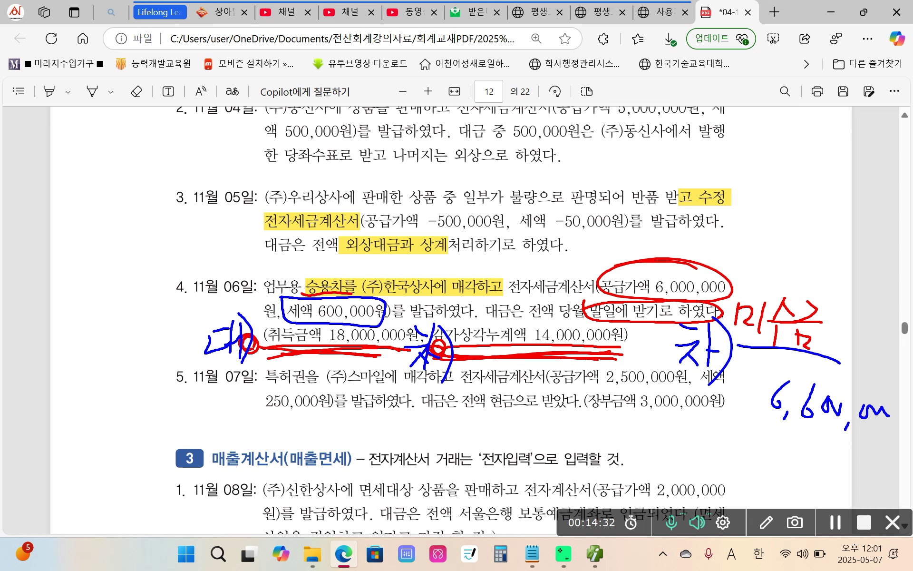
{"action": "mouse_move", "coordinate": [290, 248]}
{"action": "left_mouse_down"}
{"action": "mouse_move", "coordinate": [292, 269]}
{"action": "mouse_move", "coordinate": [320, 273]}
{"action": "mouse_move", "coordinate": [305, 287]}
{"action": "left_mouse_up"}
{"action": "left_click_drag", "start_coordinate": [317, 259], "coordinate": [323, 278]}
{"action": "mouse_move", "coordinate": [335, 251]}
{"action": "left_mouse_down"}
{"action": "mouse_move", "coordinate": [336, 281]}
{"action": "mouse_move", "coordinate": [345, 268]}
{"action": "mouse_move", "coordinate": [348, 275]}
{"action": "left_mouse_up"}
{"action": "left_click_drag", "start_coordinate": [351, 266], "coordinate": [369, 280]}
{"action": "mouse_move", "coordinate": [385, 255]}
{"action": "left_mouse_down"}
{"action": "mouse_move", "coordinate": [378, 272]}
{"action": "mouse_move", "coordinate": [389, 274]}
{"action": "left_mouse_up"}
{"action": "left_click_drag", "start_coordinate": [388, 258], "coordinate": [393, 274]}
{"action": "left_click_drag", "start_coordinate": [404, 252], "coordinate": [404, 280]}
{"action": "left_click_drag", "start_coordinate": [421, 245], "coordinate": [423, 260]}
{"action": "left_click_drag", "start_coordinate": [411, 266], "coordinate": [441, 265]}
{"action": "left_click_drag", "start_coordinate": [427, 270], "coordinate": [427, 284]}
{"action": "left_click_drag", "start_coordinate": [445, 246], "coordinate": [438, 263]}
{"action": "mouse_move", "coordinate": [436, 261]}
{"action": "left_mouse_down"}
{"action": "mouse_move", "coordinate": [465, 259]}
{"action": "mouse_move", "coordinate": [442, 277]}
{"action": "left_mouse_up"}
{"action": "left_click_drag", "start_coordinate": [442, 272], "coordinate": [466, 284]}
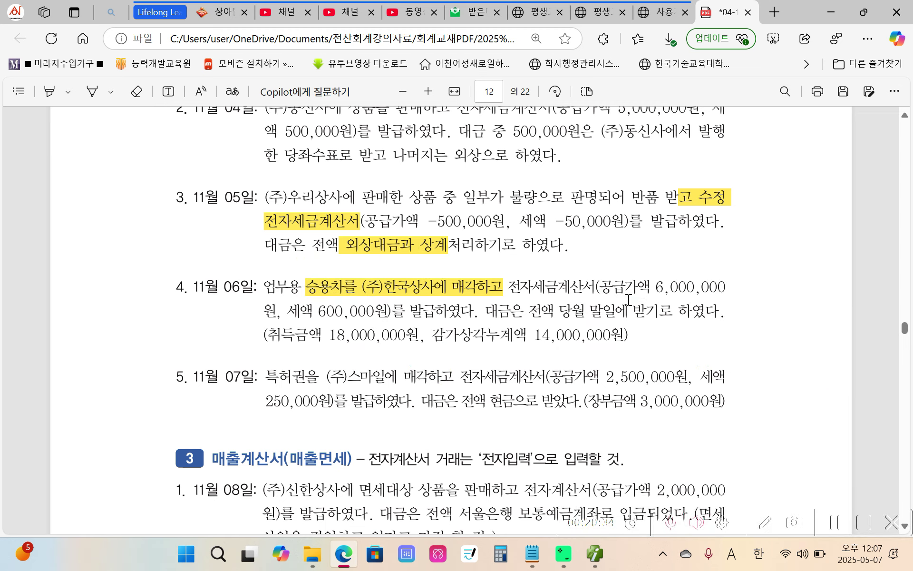
Step: Switch to Smart A and start a November 6 voucher with type 11. 과세
{"action": "left_click", "coordinate": [590, 553]}
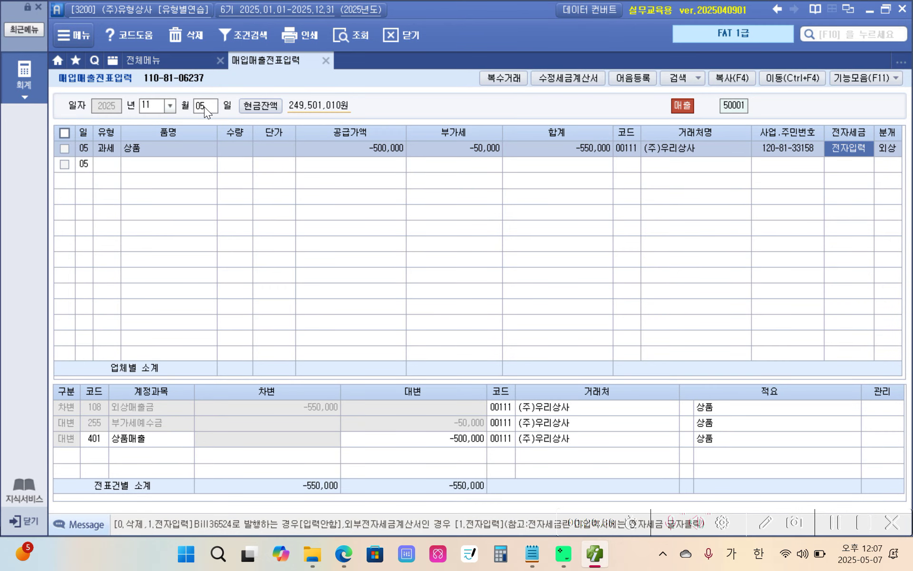
{"action": "left_click", "coordinate": [204, 106]}
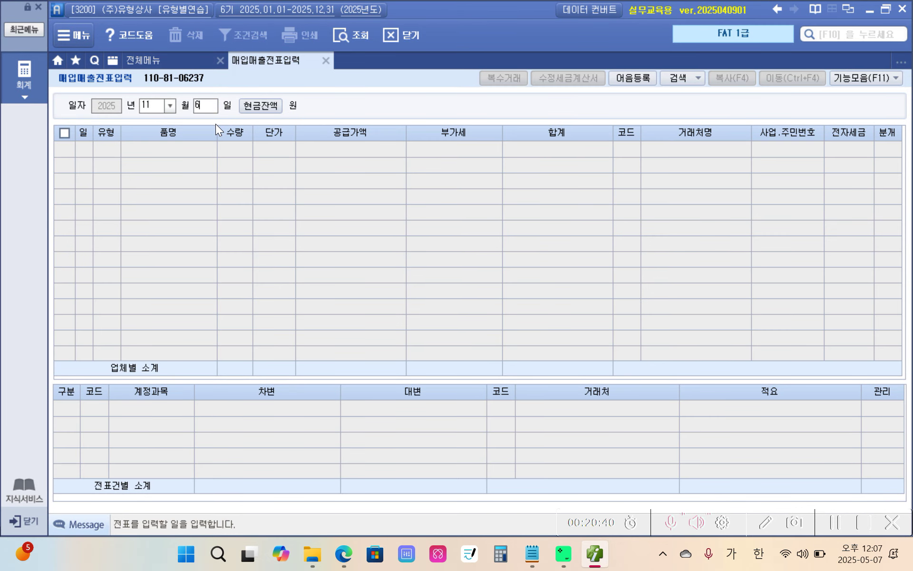
{"action": "type", "text": "6"}
{"action": "key", "text": "Return"}
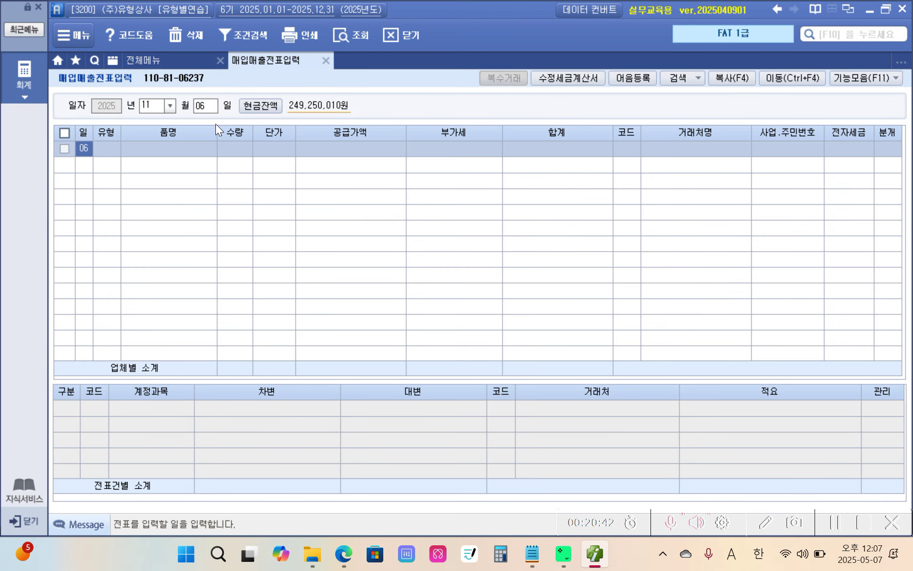
{"action": "key", "text": "Return"}
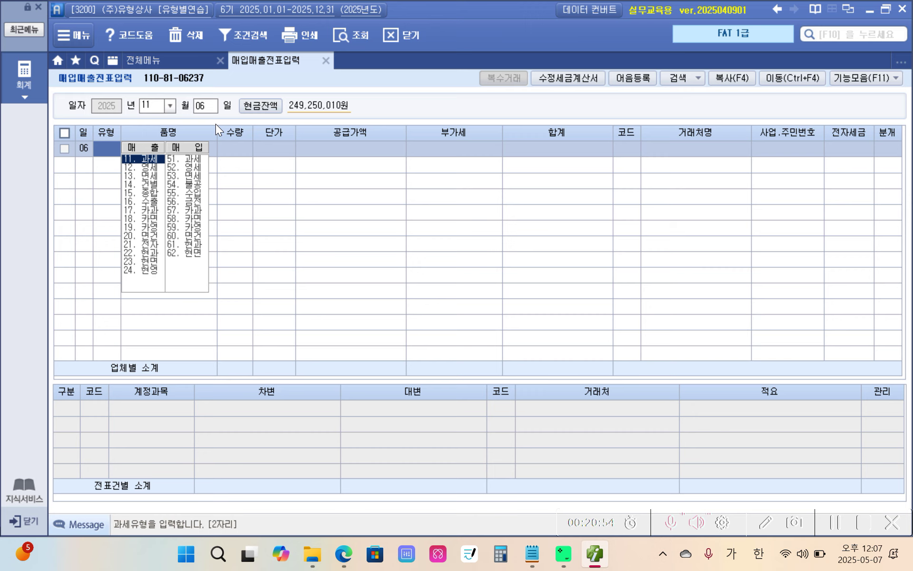
{"action": "type", "text": "11"}
{"action": "key", "text": "Return"}
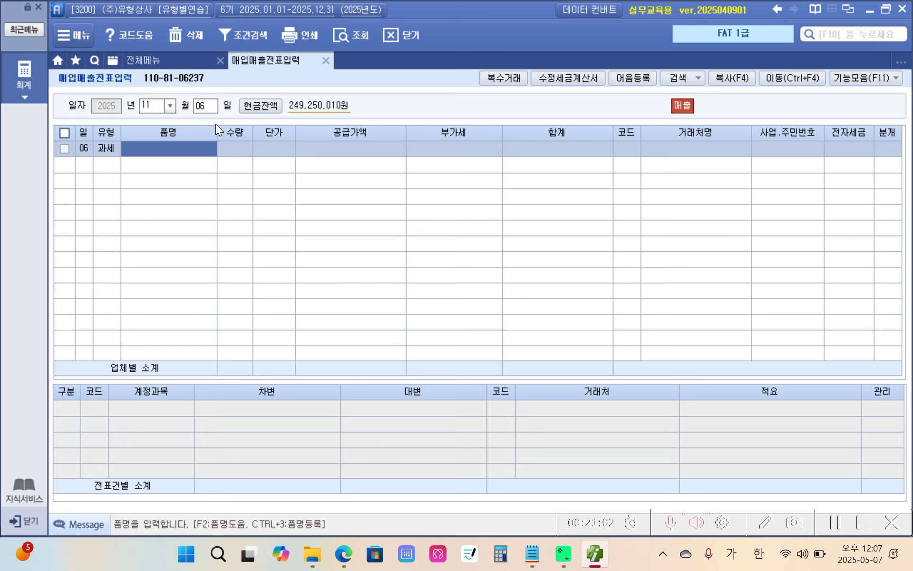
Step: Enter 승용차매각 as the item name and 6,000,000 as the supply amount, leaving quantity and unit price blank
{"action": "type", "text": "승"}
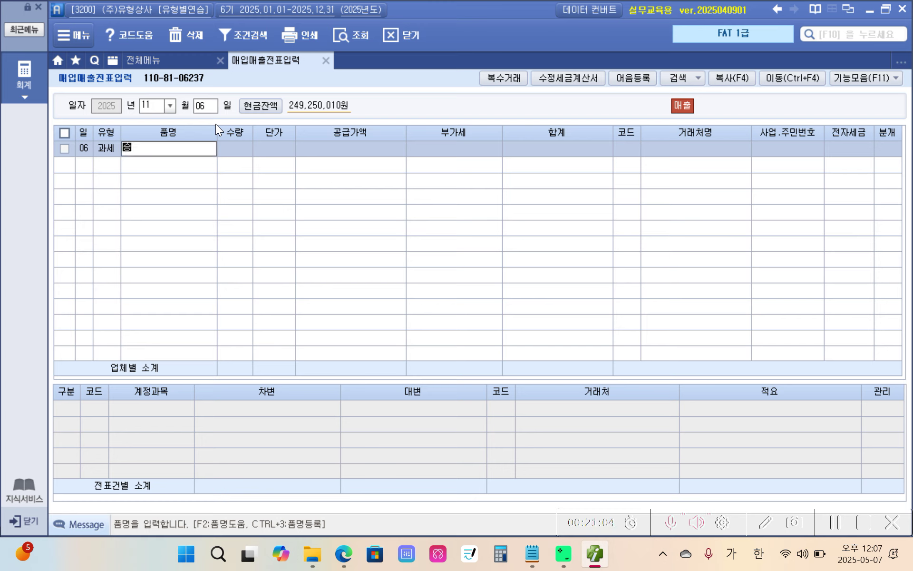
{"action": "type", "text": "용차매각"}
{"action": "key", "text": "Return"}
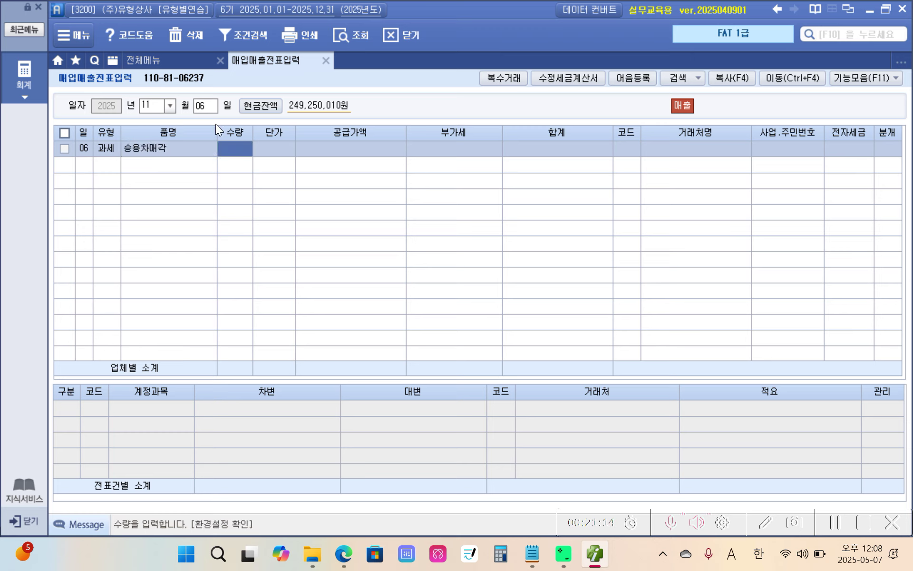
{"action": "key", "text": "Return"}
{"action": "key", "text": "Return"}
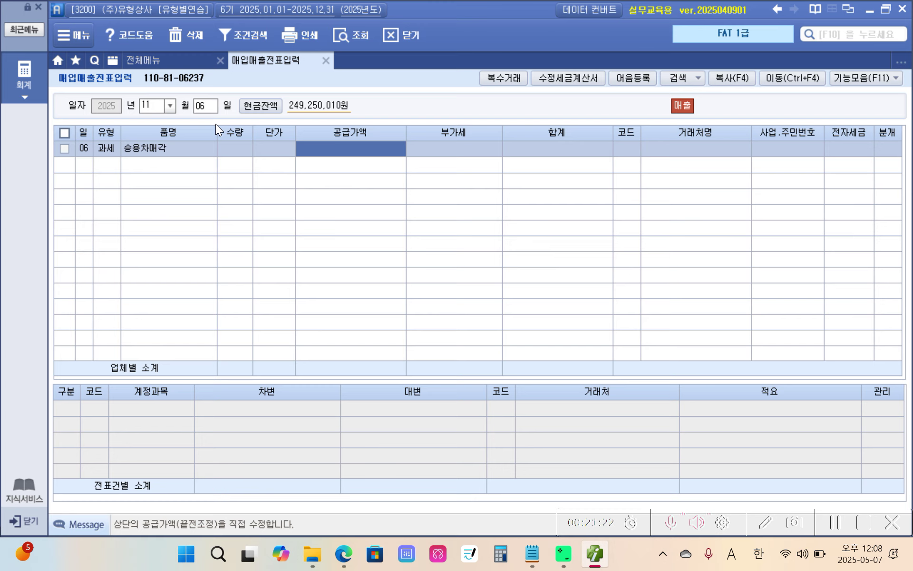
{"action": "type", "text": "6000000"}
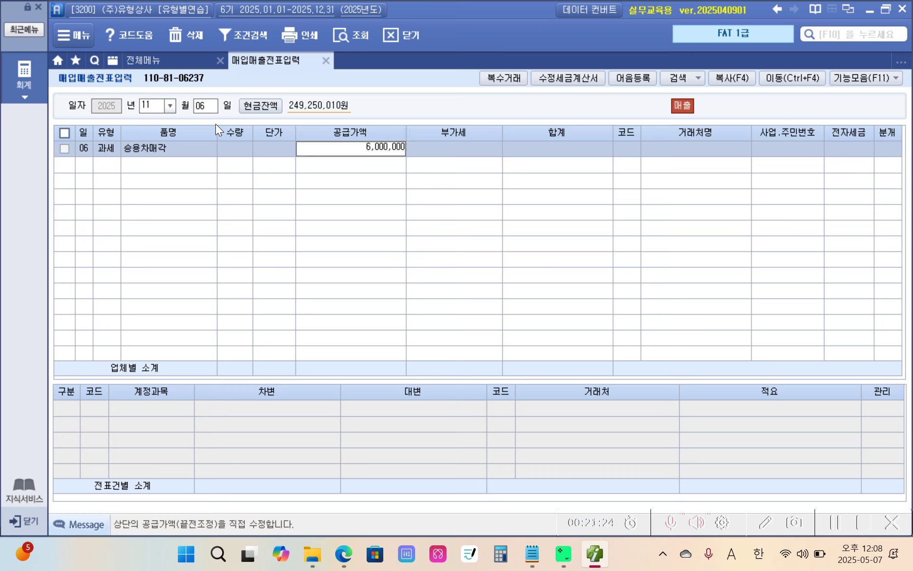
{"action": "key", "text": "Return"}
{"action": "key", "text": "Return"}
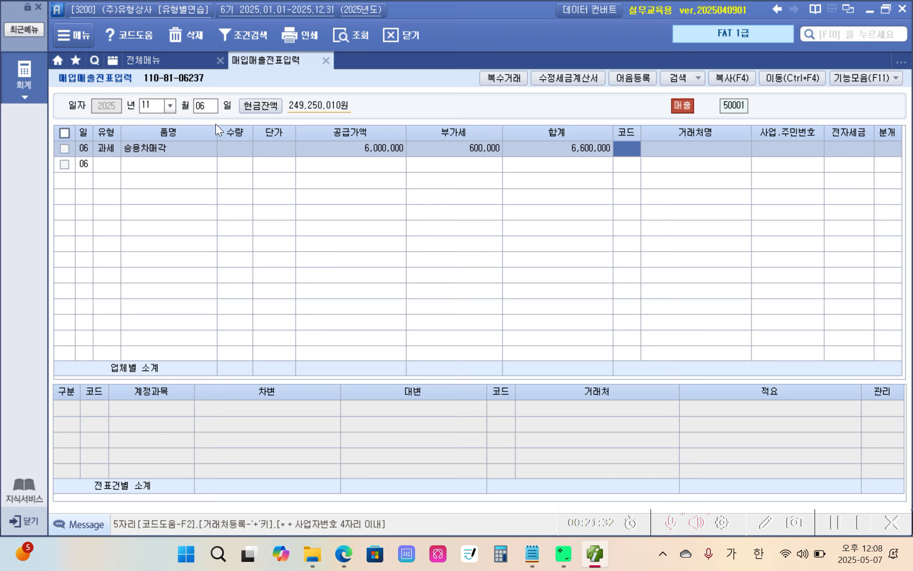
Step: Look up the customer of the November 6 voucher and choose (주)한국상사
{"action": "type", "text": "한컴"}
{"action": "key", "text": "Return"}
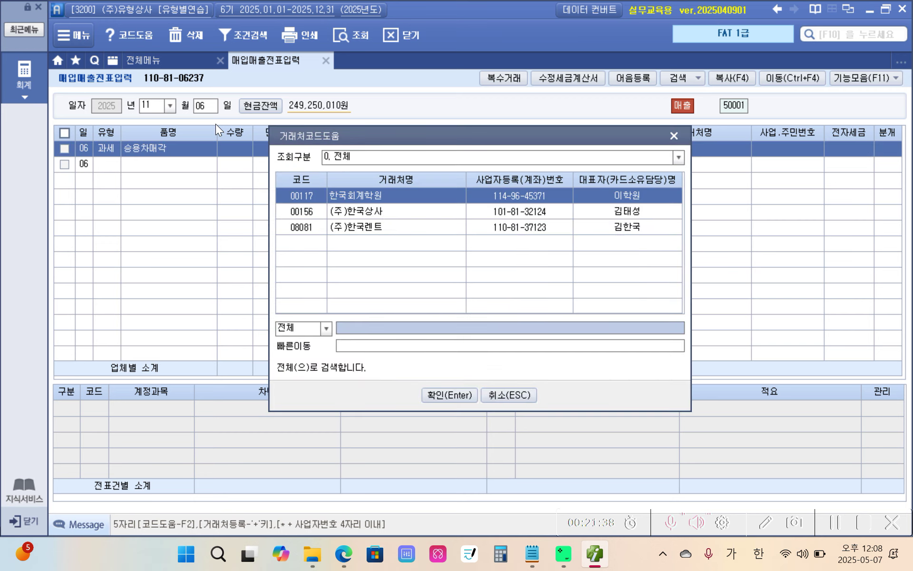
{"action": "key", "text": "Down"}
{"action": "key", "text": "Return"}
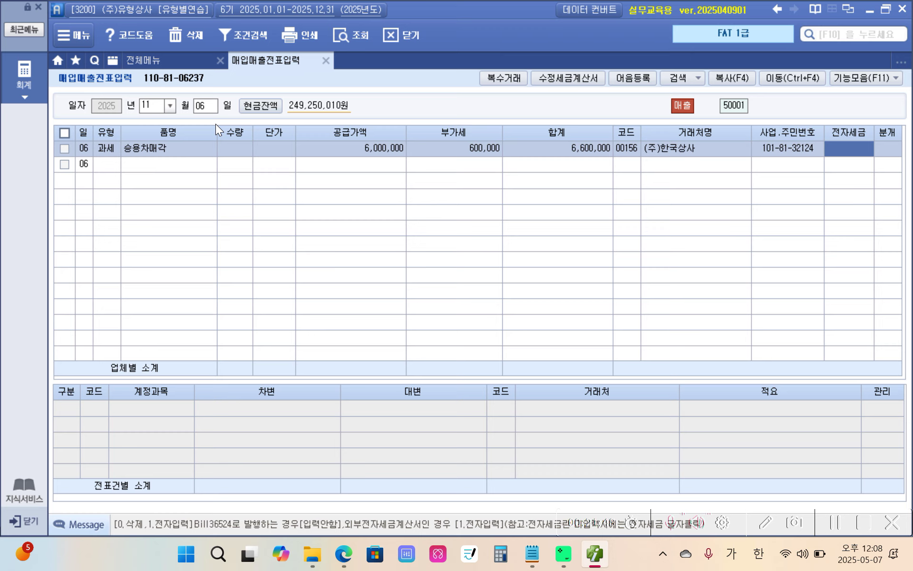
Step: Set the November 6 voucher's 전자세금 to 전자입력 and its 분개 type to 혼합
{"action": "type", "text": "1"}
{"action": "key", "text": "Return"}
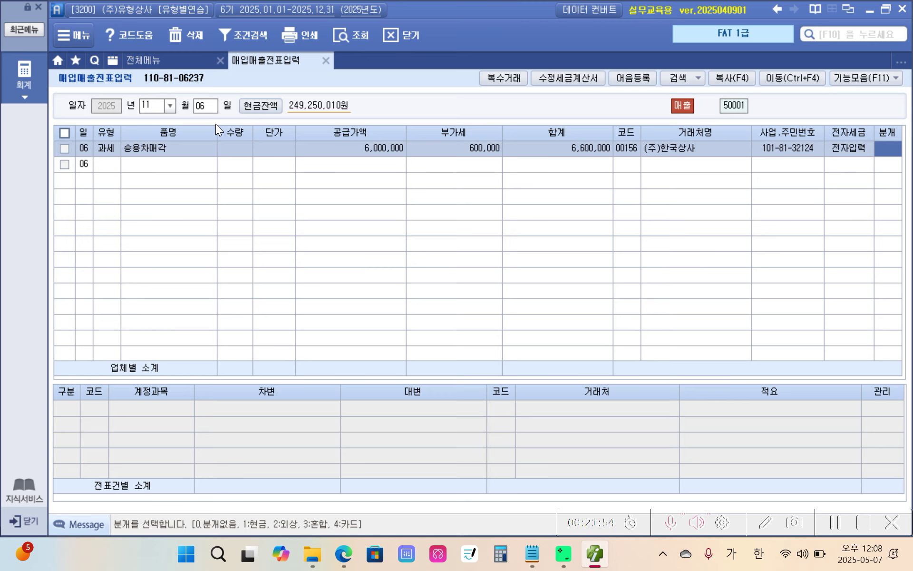
{"action": "type", "text": "3"}
{"action": "key", "text": "Return"}
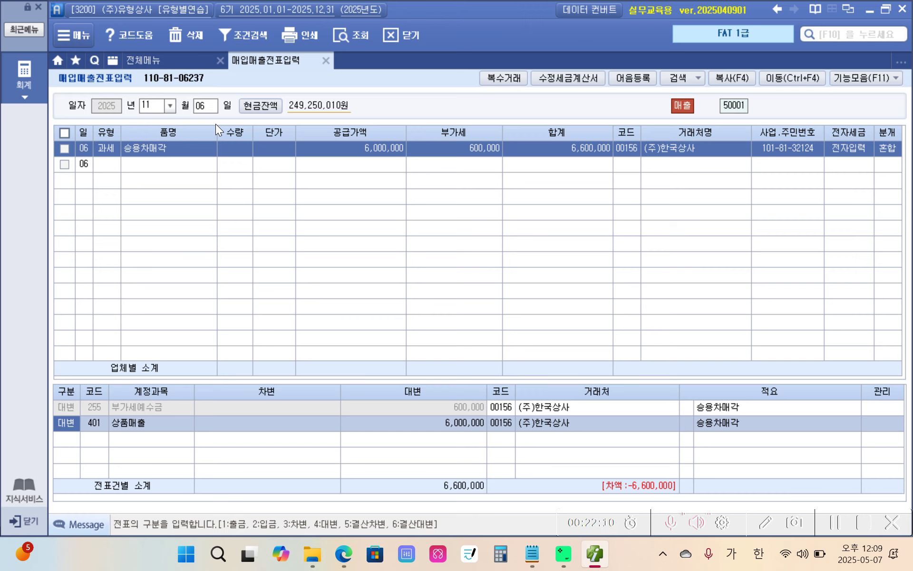
Step: Replace the 상품매출 account in the voucher's credit line with 208 차량운반구, looked up with 차량
{"action": "left_click", "coordinate": [89, 408]}
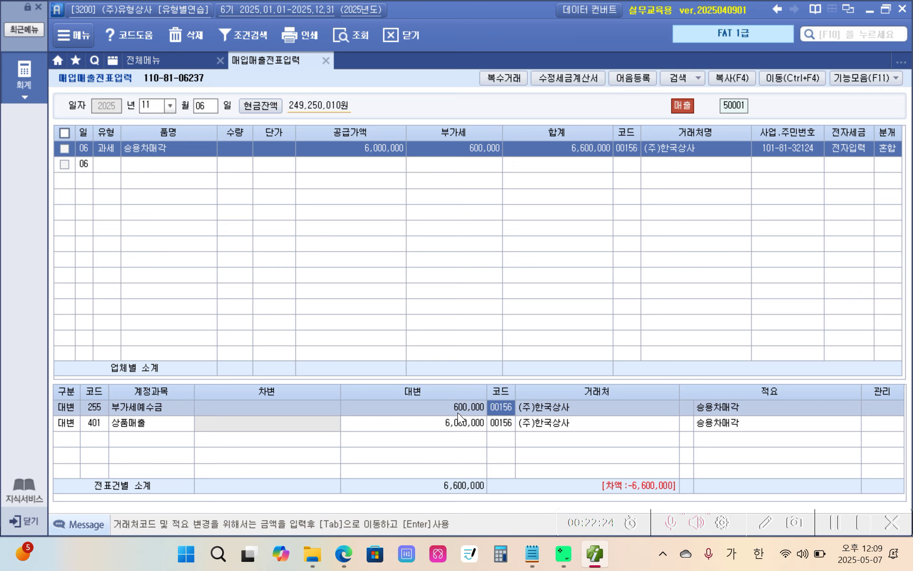
{"action": "left_click", "coordinate": [65, 423]}
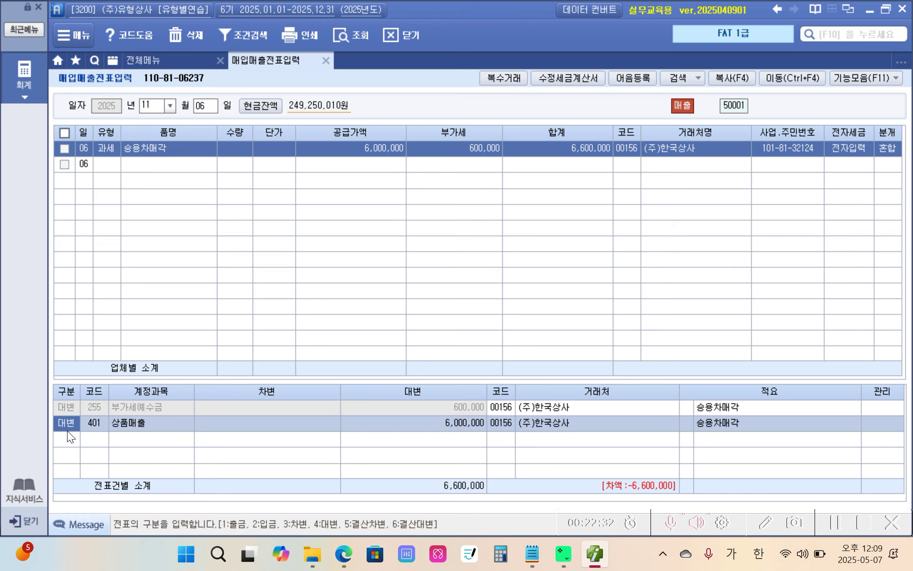
{"action": "left_click", "coordinate": [93, 424]}
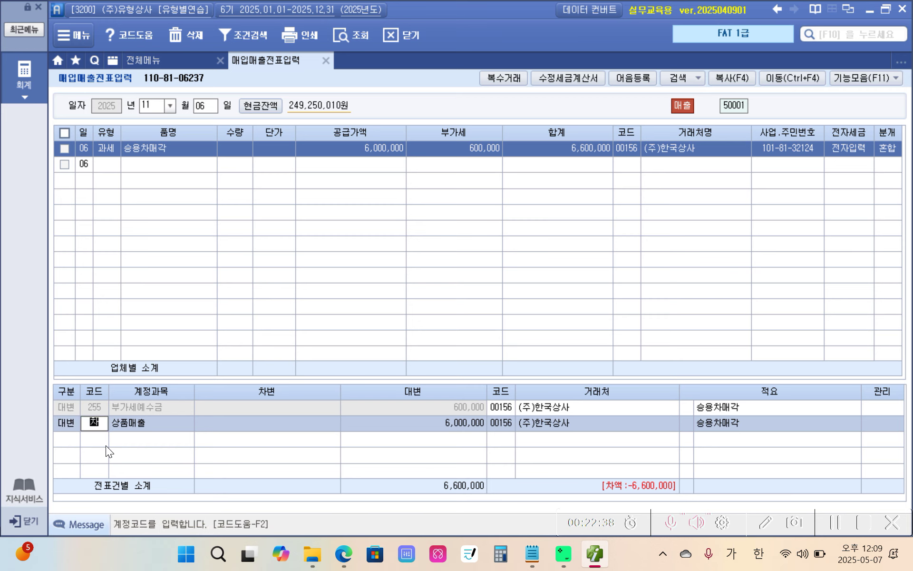
{"action": "type", "text": "차량"}
{"action": "key", "text": "Return"}
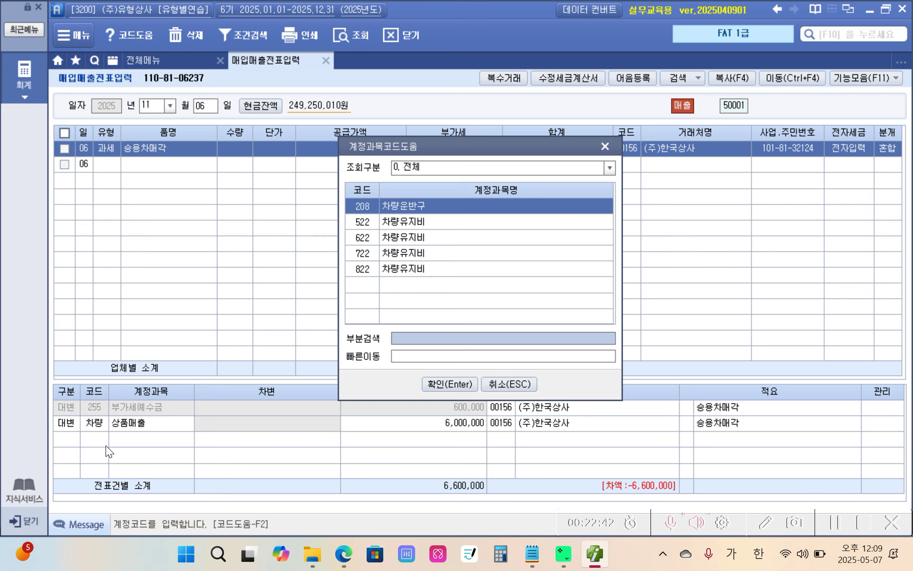
{"action": "left_click", "coordinate": [438, 384]}
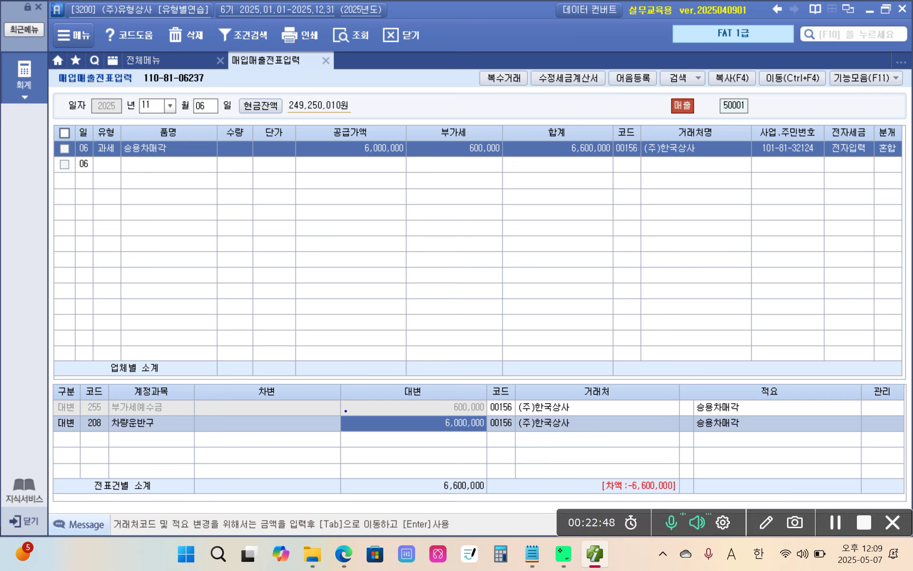
{"action": "mouse_move", "coordinate": [346, 410]}
{"action": "left_mouse_down"}
{"action": "mouse_move", "coordinate": [364, 429]}
{"action": "mouse_move", "coordinate": [488, 434]}
{"action": "left_mouse_up"}
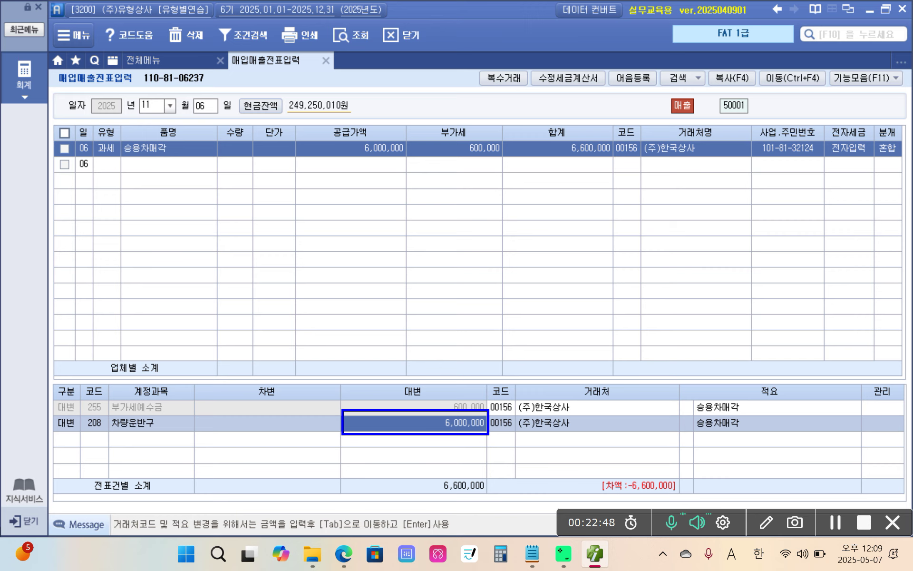
{"action": "left_click_drag", "start_coordinate": [73, 434], "coordinate": [180, 432]}
{"action": "mouse_move", "coordinate": [436, 424]}
{"action": "left_mouse_down"}
{"action": "mouse_move", "coordinate": [425, 436]}
{"action": "mouse_move", "coordinate": [442, 440]}
{"action": "left_mouse_up"}
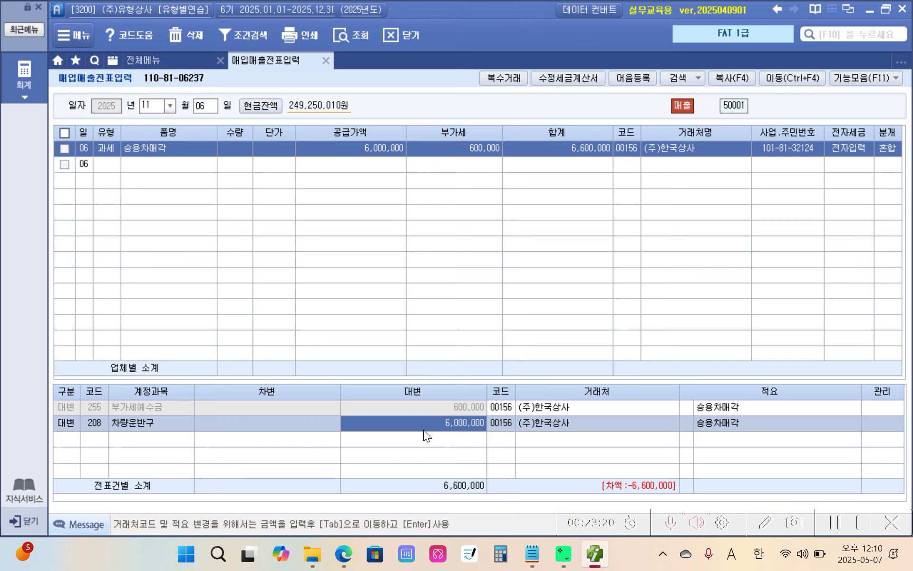
Step: Set the credit amount of the 차량운반구 line to 18,000,000
{"action": "left_click", "coordinate": [424, 430]}
{"action": "type", "text": "18"}
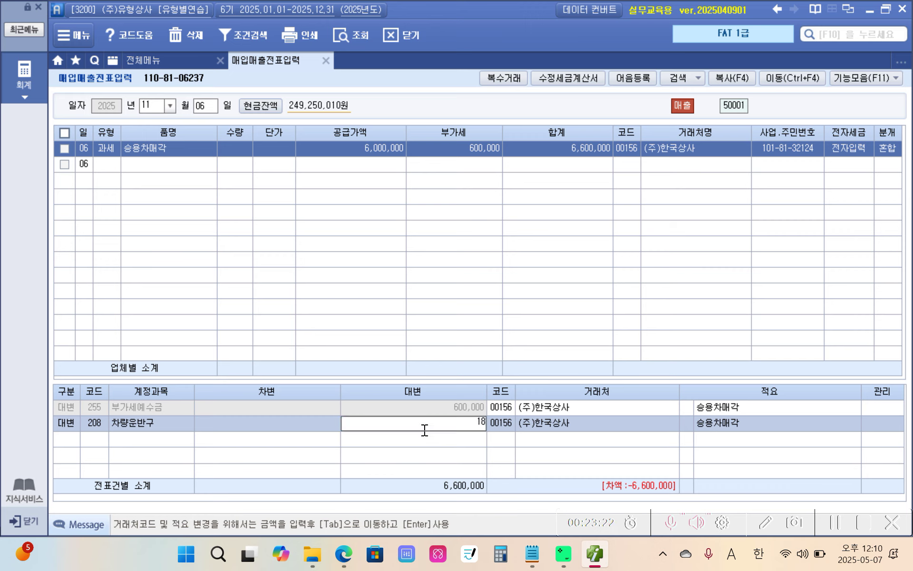
{"action": "type", "text": ",000,000"}
{"action": "key", "text": "Return"}
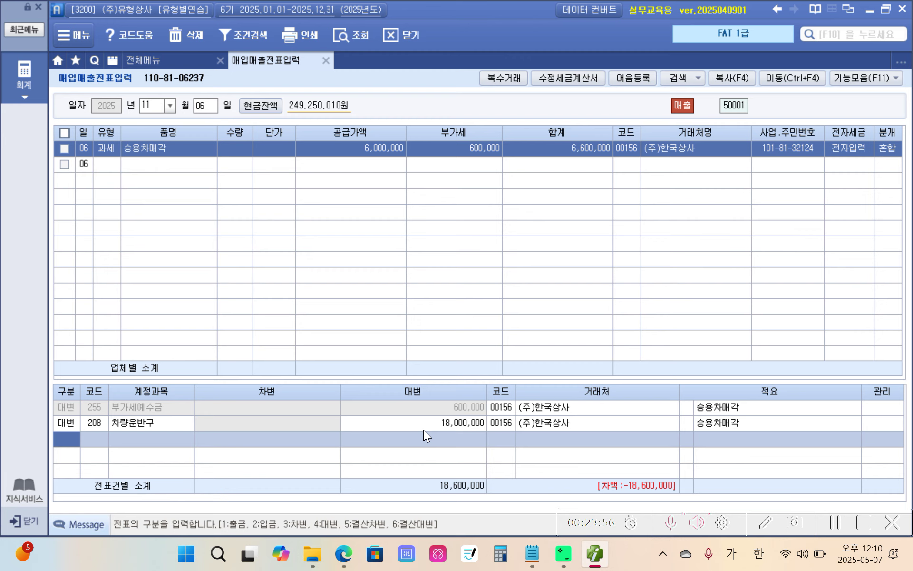
Step: Add a 차변 line for account 209 감가상각누계액 with an amount of 14,000,000
{"action": "type", "text": "3"}
{"action": "key", "text": "Return"}
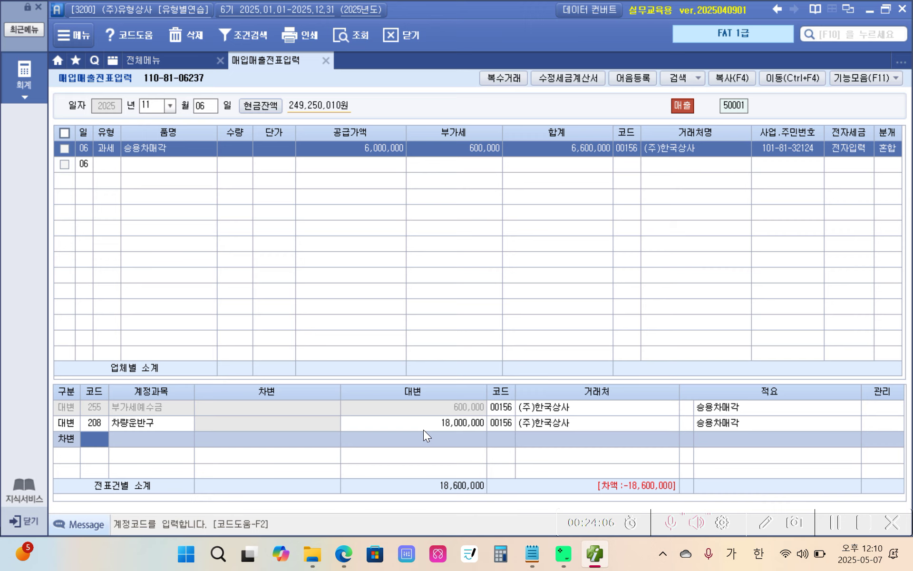
{"action": "type", "text": "209"}
{"action": "key", "text": "Return"}
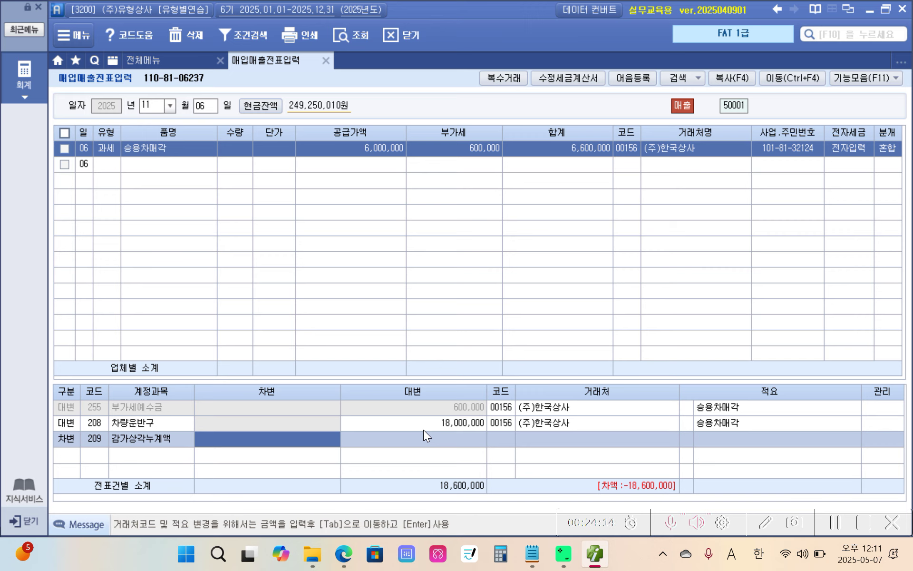
{"action": "type", "text": "14"}
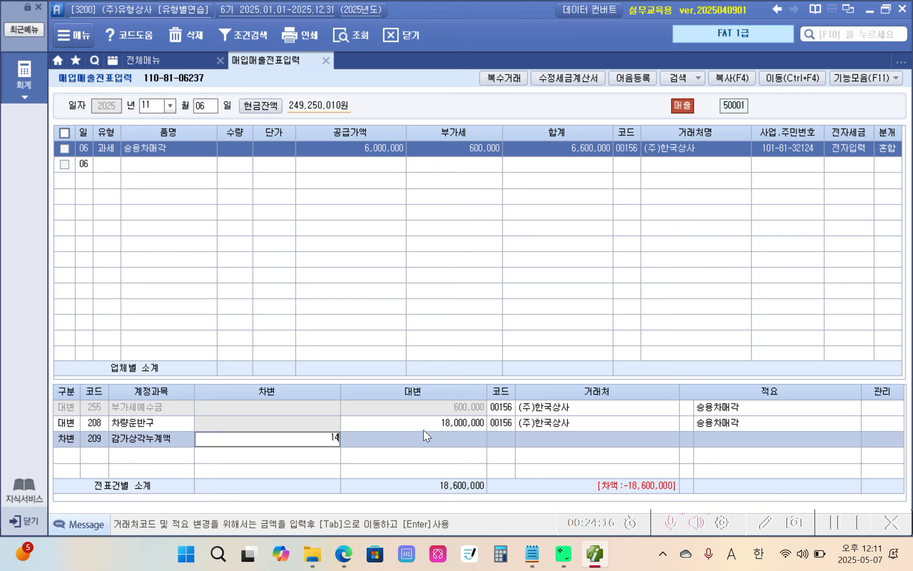
{"action": "key", "text": "plus"}
{"action": "key", "text": "plus"}
{"action": "key", "text": "Return"}
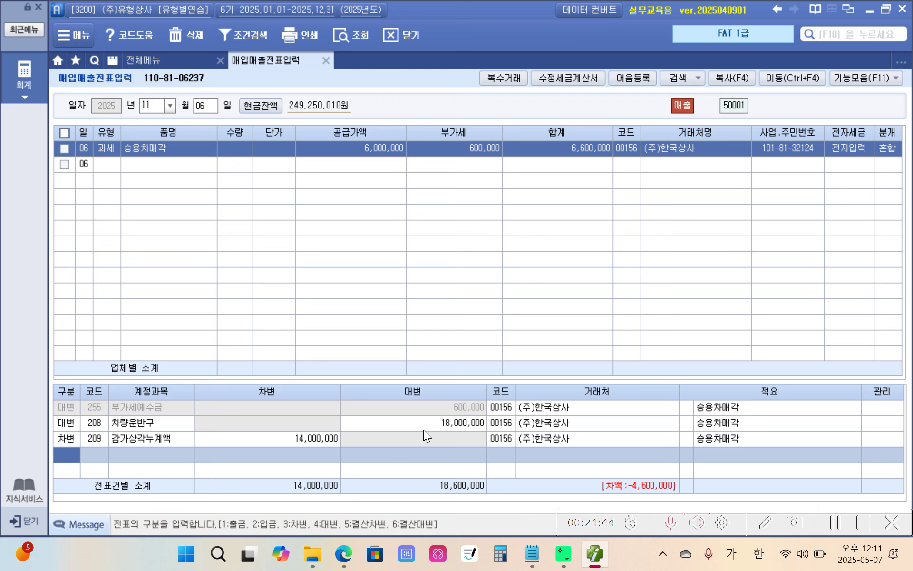
{"action": "mouse_move", "coordinate": [193, 138]}
{"action": "left_mouse_down"}
{"action": "mouse_move", "coordinate": [138, 150]}
{"action": "mouse_move", "coordinate": [212, 100]}
{"action": "mouse_move", "coordinate": [189, 150]}
{"action": "left_mouse_up"}
{"action": "mouse_move", "coordinate": [130, 126]}
{"action": "left_mouse_down"}
{"action": "mouse_move", "coordinate": [209, 129]}
{"action": "mouse_move", "coordinate": [207, 138]}
{"action": "left_mouse_up"}
{"action": "mouse_move", "coordinate": [220, 217]}
{"action": "left_mouse_down"}
{"action": "mouse_move", "coordinate": [216, 284]}
{"action": "mouse_move", "coordinate": [297, 260]}
{"action": "mouse_move", "coordinate": [327, 286]}
{"action": "left_mouse_up"}
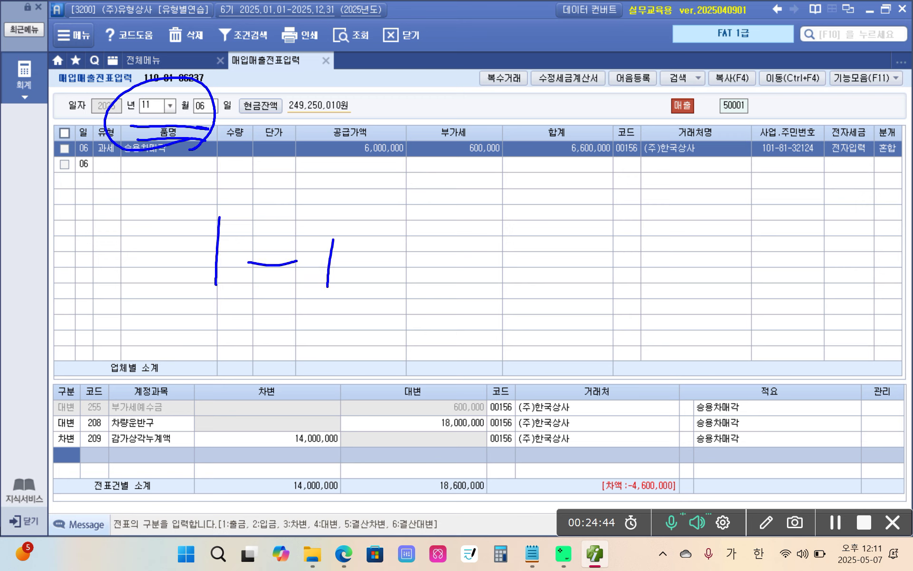
{"action": "left_click_drag", "start_coordinate": [358, 237], "coordinate": [389, 282]}
{"action": "left_click_drag", "start_coordinate": [437, 229], "coordinate": [427, 300]}
{"action": "mouse_move", "coordinate": [442, 222]}
{"action": "left_mouse_down"}
{"action": "mouse_move", "coordinate": [465, 223]}
{"action": "mouse_move", "coordinate": [456, 299]}
{"action": "left_mouse_up"}
{"action": "left_click_drag", "start_coordinate": [434, 246], "coordinate": [465, 244]}
{"action": "left_click_drag", "start_coordinate": [441, 261], "coordinate": [469, 259]}
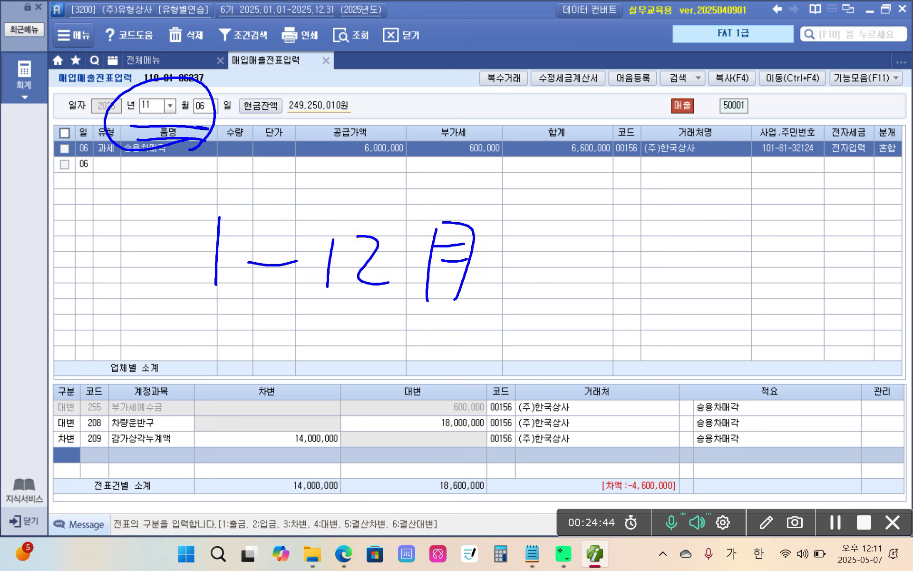
{"action": "mouse_move", "coordinate": [351, 460]}
{"action": "left_mouse_down"}
{"action": "mouse_move", "coordinate": [267, 452]}
{"action": "mouse_move", "coordinate": [344, 468]}
{"action": "left_mouse_up"}
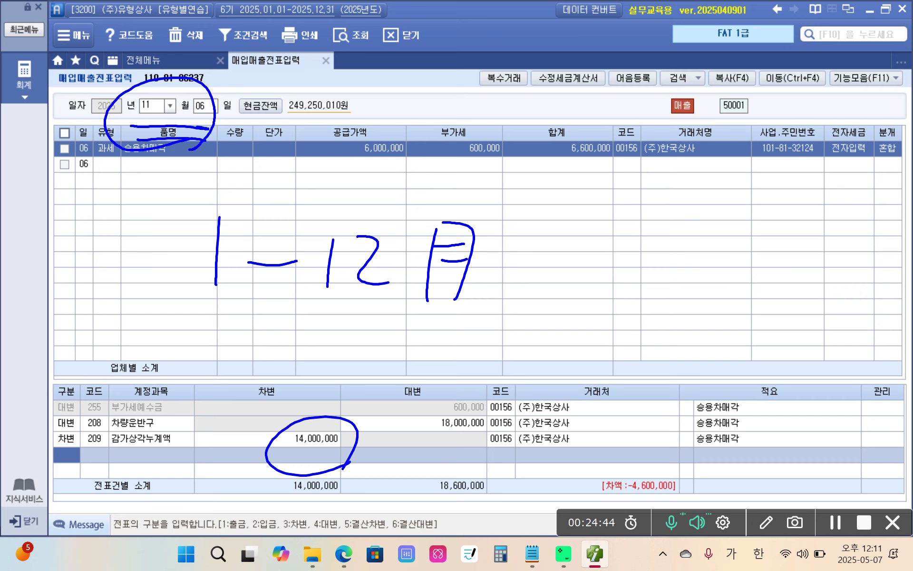
{"action": "left_click_drag", "start_coordinate": [205, 303], "coordinate": [470, 322]}
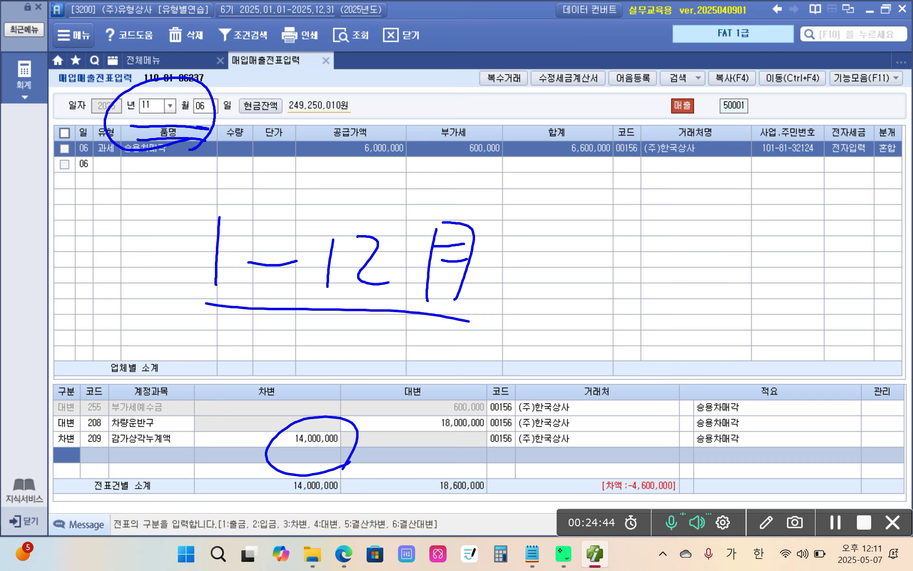
{"action": "left_click_drag", "start_coordinate": [386, 222], "coordinate": [369, 304]}
{"action": "left_click_drag", "start_coordinate": [331, 226], "coordinate": [314, 301]}
{"action": "left_click_drag", "start_coordinate": [553, 218], "coordinate": [534, 320]}
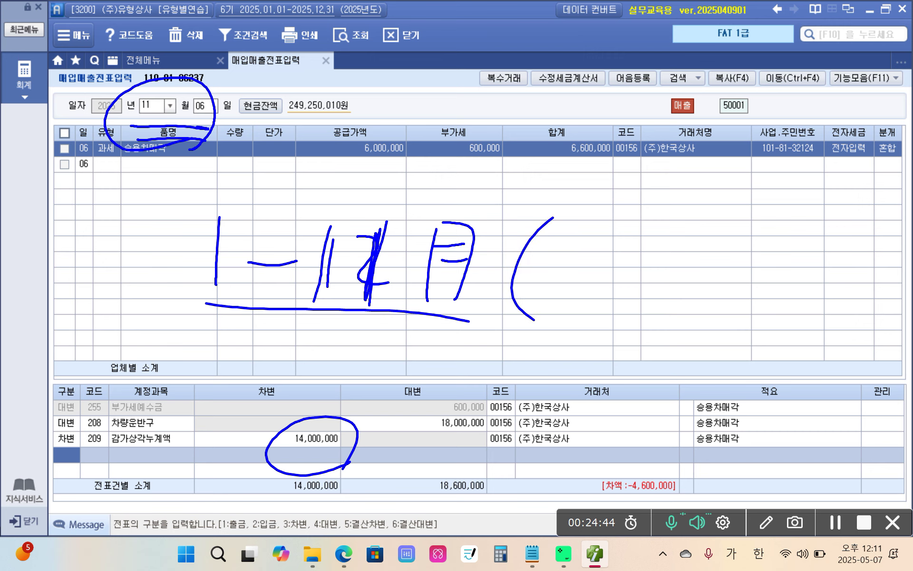
{"action": "left_click_drag", "start_coordinate": [596, 239], "coordinate": [573, 302]}
{"action": "left_click_drag", "start_coordinate": [628, 238], "coordinate": [593, 321]}
{"action": "mouse_move", "coordinate": [657, 232]}
{"action": "left_mouse_down"}
{"action": "mouse_move", "coordinate": [674, 249]}
{"action": "mouse_move", "coordinate": [651, 279]}
{"action": "left_mouse_up"}
{"action": "mouse_move", "coordinate": [700, 233]}
{"action": "left_mouse_down"}
{"action": "mouse_move", "coordinate": [716, 240]}
{"action": "mouse_move", "coordinate": [698, 313]}
{"action": "left_mouse_up"}
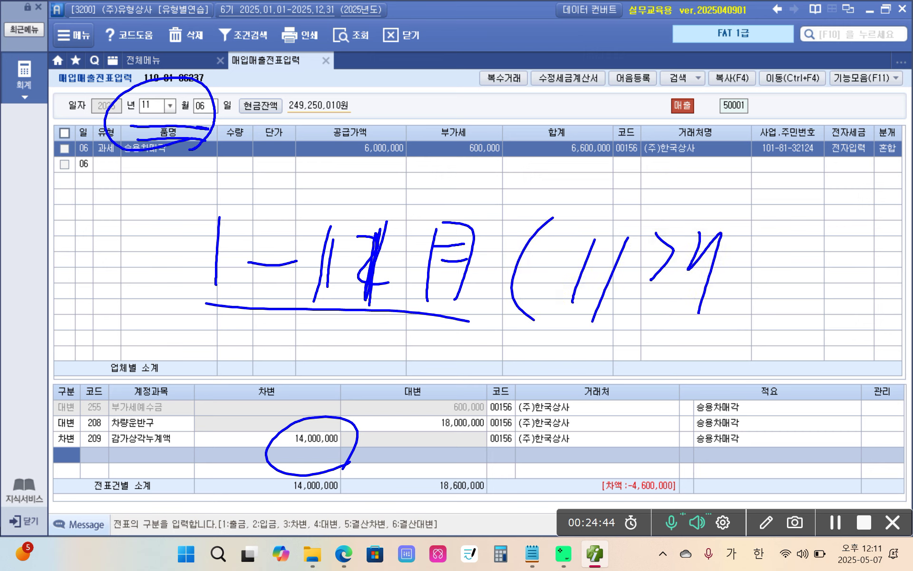
{"action": "left_click_drag", "start_coordinate": [744, 211], "coordinate": [756, 240]}
{"action": "left_click_drag", "start_coordinate": [729, 261], "coordinate": [757, 263]}
{"action": "left_click_drag", "start_coordinate": [790, 233], "coordinate": [723, 288]}
{"action": "mouse_move", "coordinate": [791, 234]}
{"action": "left_mouse_down"}
{"action": "mouse_move", "coordinate": [751, 282]}
{"action": "mouse_move", "coordinate": [813, 283]}
{"action": "left_mouse_up"}
{"action": "left_click_drag", "start_coordinate": [827, 218], "coordinate": [801, 314]}
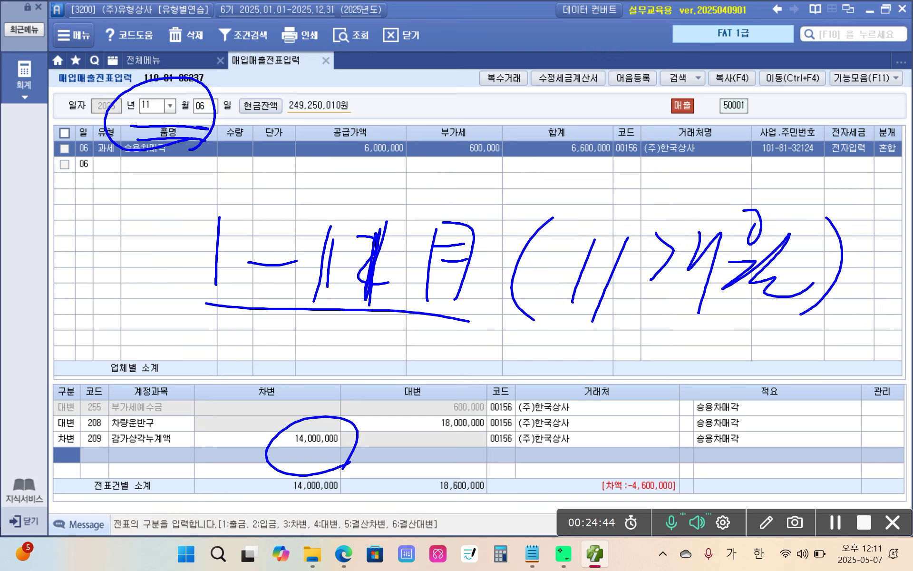
{"action": "mouse_move", "coordinate": [551, 310]}
{"action": "left_mouse_down"}
{"action": "mouse_move", "coordinate": [782, 305]}
{"action": "mouse_move", "coordinate": [755, 316]}
{"action": "left_mouse_up"}
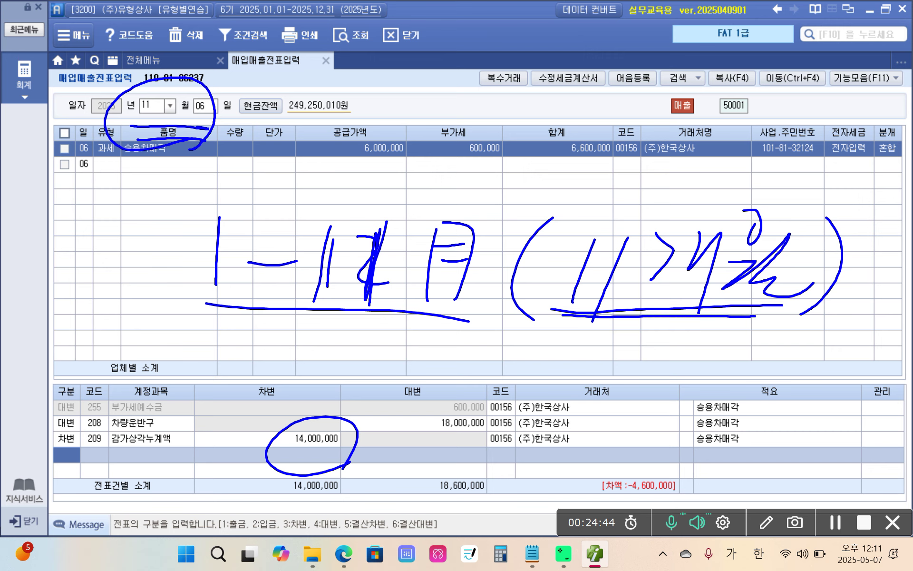
{"action": "left_click_drag", "start_coordinate": [645, 326], "coordinate": [347, 439]}
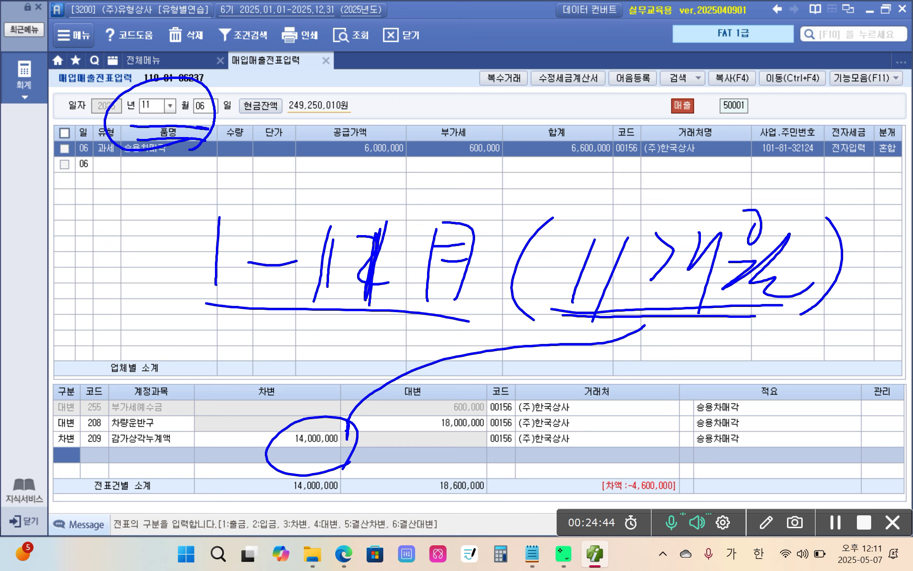
{"action": "left_click_drag", "start_coordinate": [401, 165], "coordinate": [292, 299]}
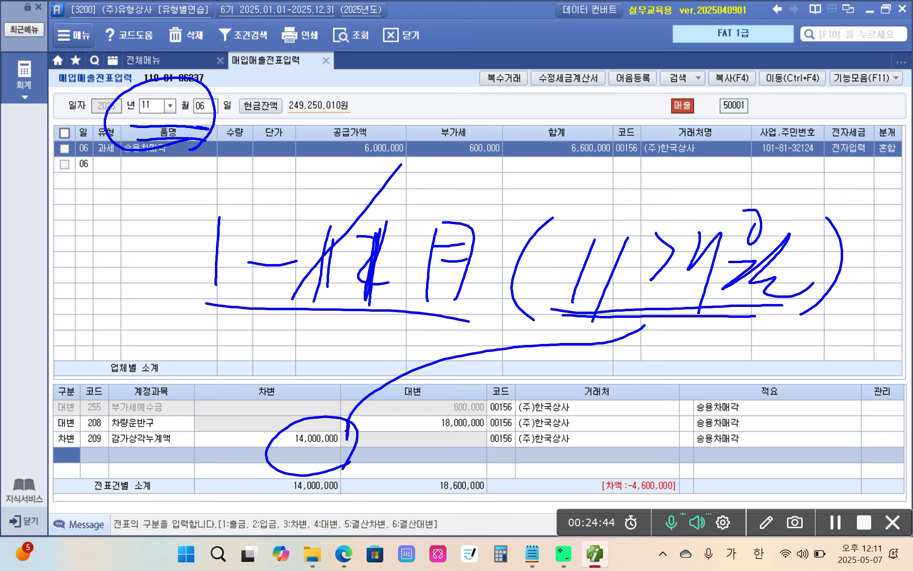
{"action": "left_click_drag", "start_coordinate": [295, 200], "coordinate": [420, 321]}
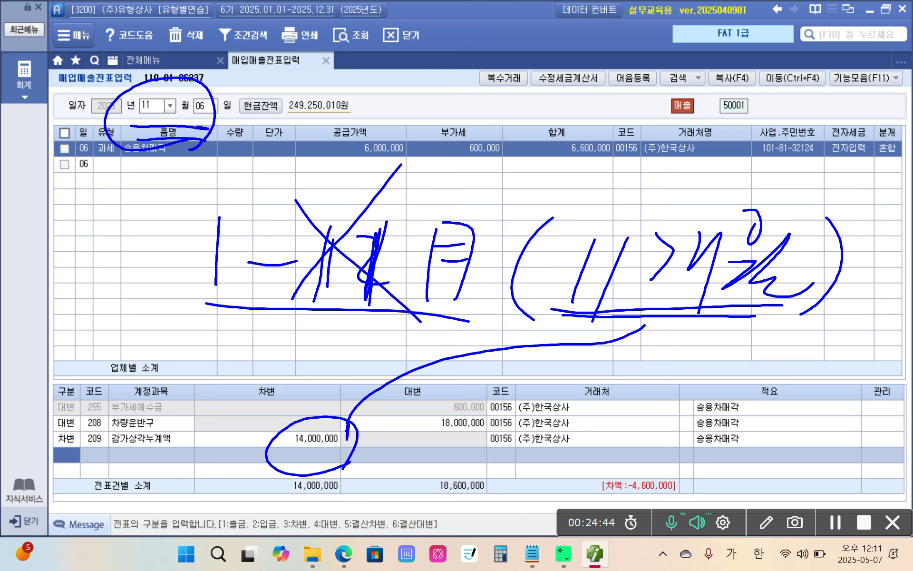
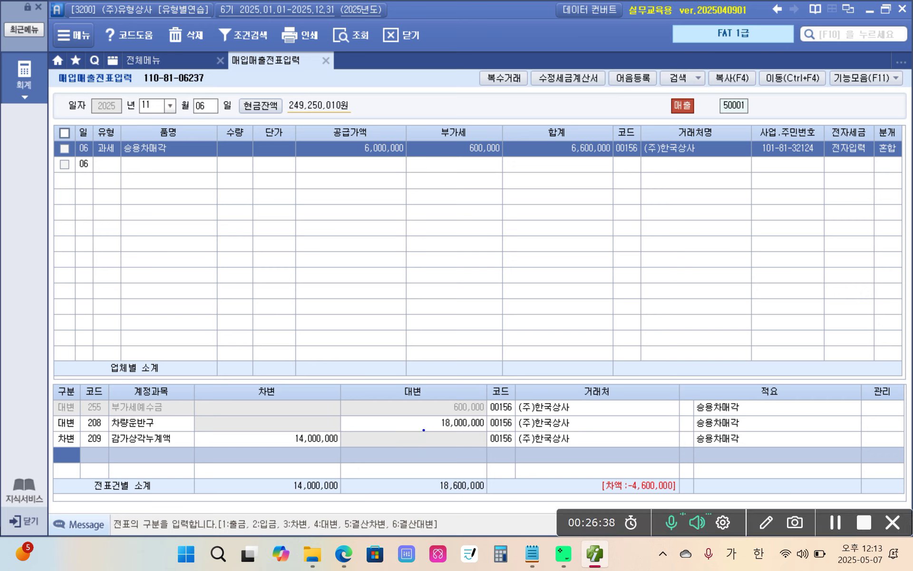
{"action": "mouse_move", "coordinate": [578, 193]}
{"action": "left_mouse_down"}
{"action": "mouse_move", "coordinate": [518, 129]}
{"action": "mouse_move", "coordinate": [587, 212]}
{"action": "mouse_move", "coordinate": [605, 98]}
{"action": "mouse_move", "coordinate": [562, 222]}
{"action": "left_mouse_up"}
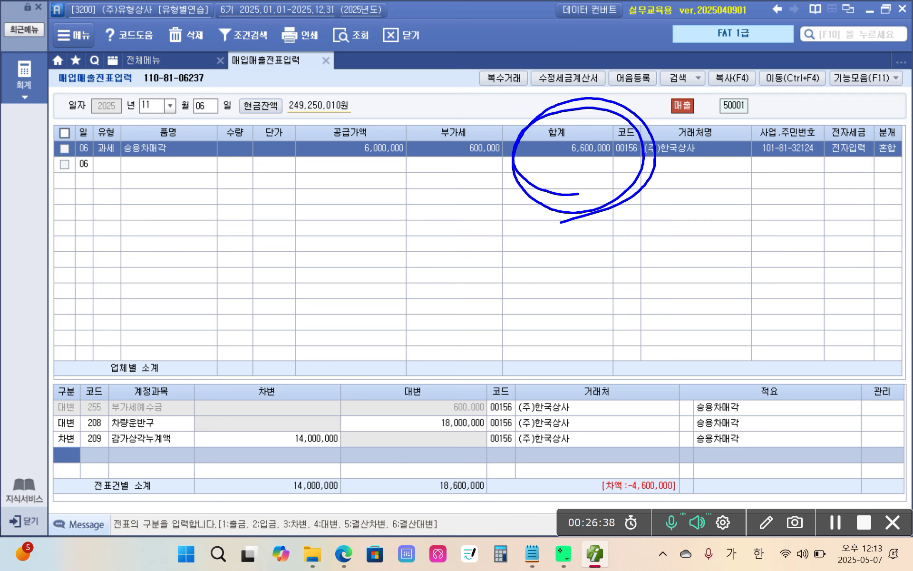
{"action": "mouse_move", "coordinate": [546, 200]}
{"action": "left_mouse_down"}
{"action": "mouse_move", "coordinate": [465, 256]}
{"action": "mouse_move", "coordinate": [128, 424]}
{"action": "mouse_move", "coordinate": [69, 468]}
{"action": "left_mouse_up"}
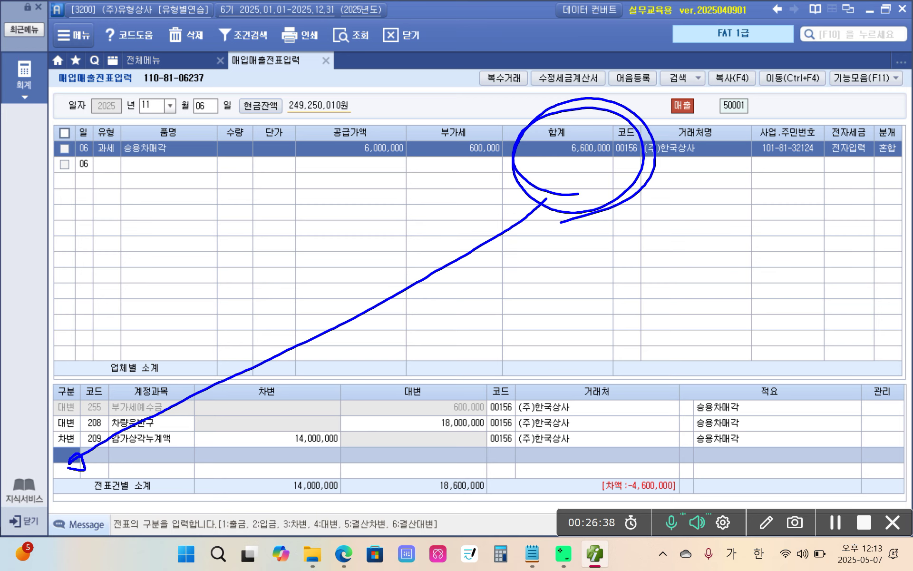
{"action": "key", "text": "Escape"}
Step: Add a 차변 line for account 120 미수금, looked up with 미수, with an amount of 6,600,000
{"action": "type", "text": "3"}
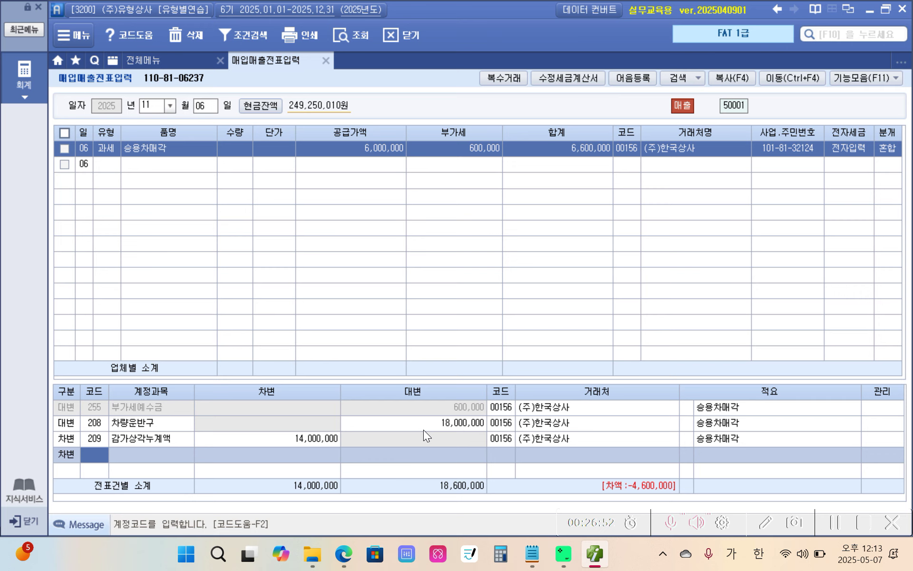
{"action": "type", "text": "미수"}
{"action": "key", "text": "Return"}
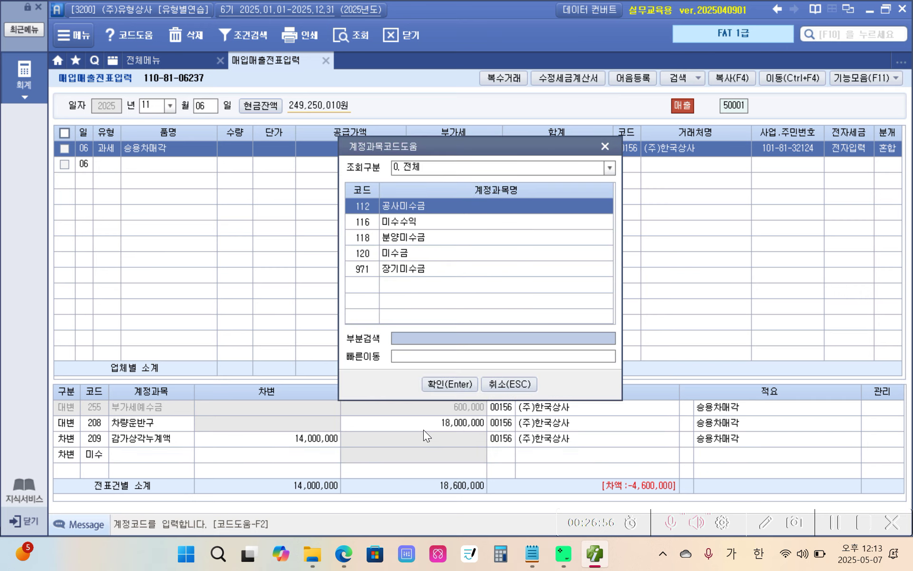
{"action": "key", "text": "Down"}
{"action": "key", "text": "Down"}
{"action": "key", "text": "Down"}
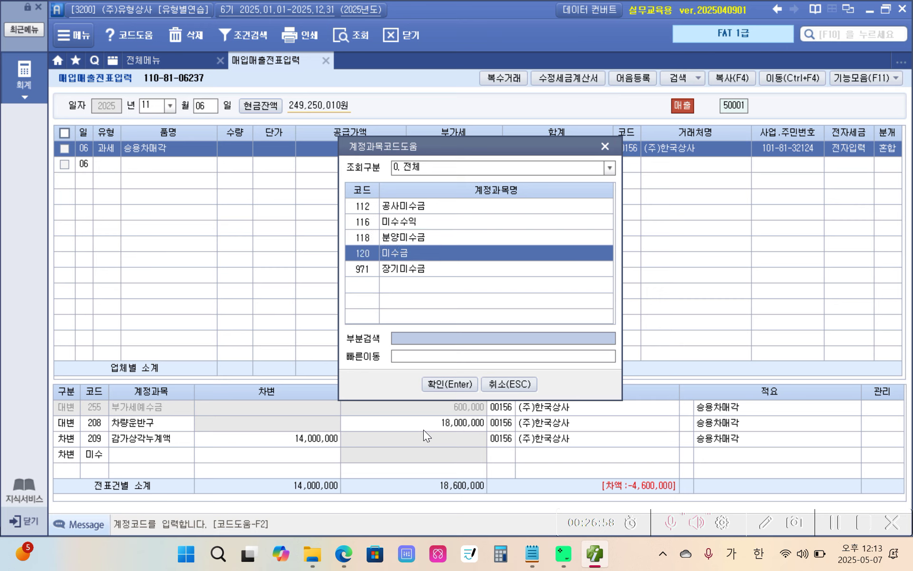
{"action": "key", "text": "Return"}
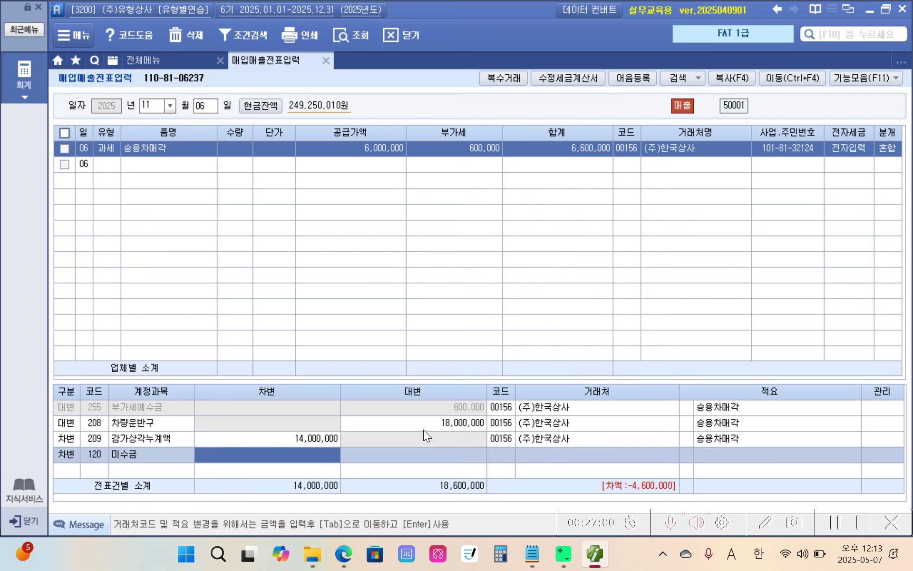
{"action": "type", "text": "6,600"}
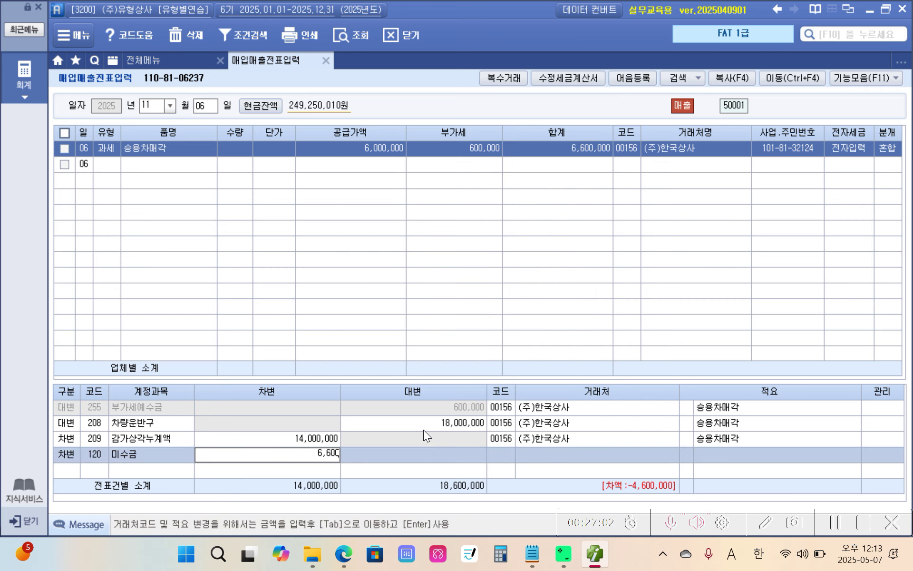
{"action": "type", "text": ",000"}
{"action": "key", "text": "Return"}
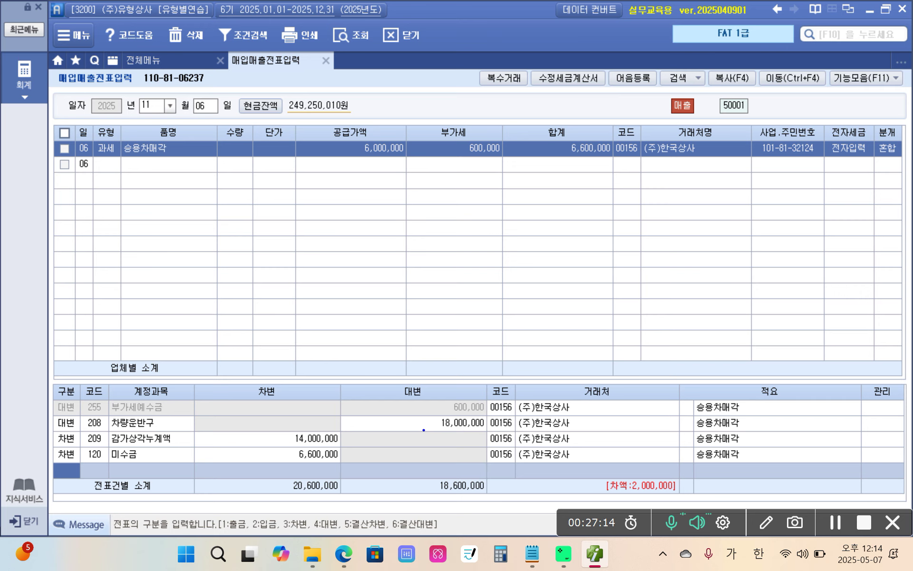
{"action": "mouse_move", "coordinate": [633, 444]}
{"action": "left_mouse_down"}
{"action": "mouse_move", "coordinate": [582, 492]}
{"action": "mouse_move", "coordinate": [692, 497]}
{"action": "mouse_move", "coordinate": [695, 483]}
{"action": "left_mouse_up"}
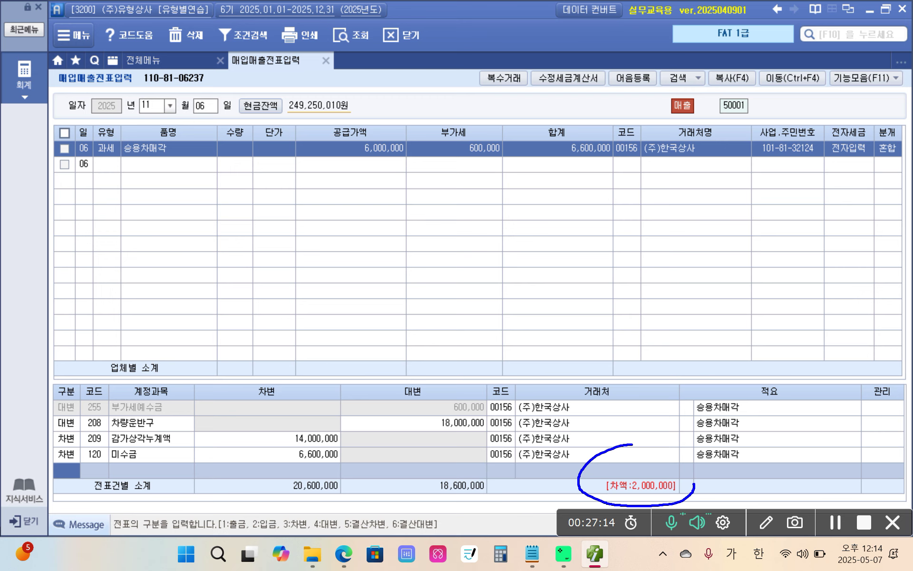
{"action": "left_click_drag", "start_coordinate": [481, 464], "coordinate": [555, 467]}
{"action": "mouse_move", "coordinate": [680, 186]}
{"action": "left_mouse_down"}
{"action": "mouse_move", "coordinate": [709, 131]}
{"action": "mouse_move", "coordinate": [562, 452]}
{"action": "mouse_move", "coordinate": [569, 450]}
{"action": "left_mouse_up"}
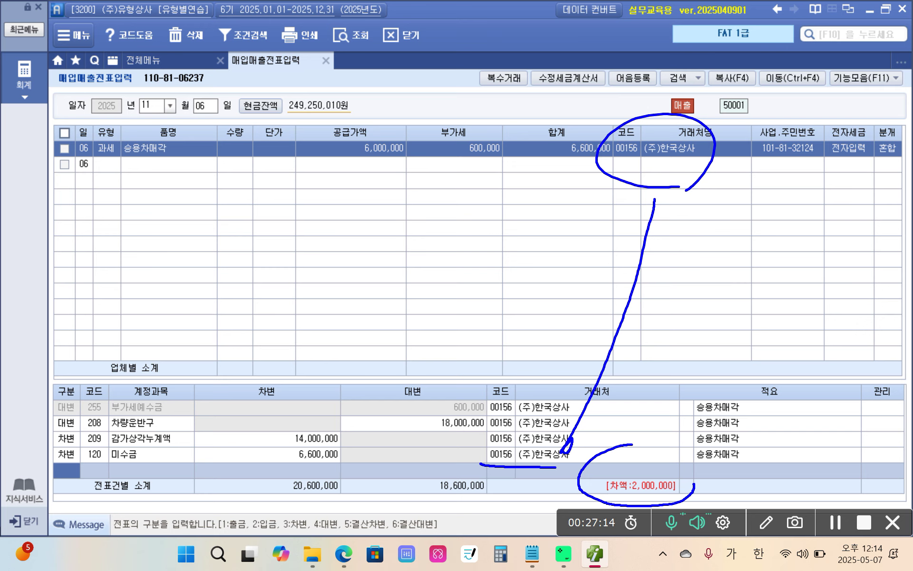
{"action": "left_click_drag", "start_coordinate": [43, 467], "coordinate": [56, 467]}
{"action": "mouse_move", "coordinate": [626, 439]}
{"action": "left_mouse_down"}
{"action": "mouse_move", "coordinate": [712, 474]}
{"action": "mouse_move", "coordinate": [700, 499]}
{"action": "left_mouse_up"}
{"action": "mouse_move", "coordinate": [744, 454]}
{"action": "left_mouse_down"}
{"action": "mouse_move", "coordinate": [733, 469]}
{"action": "mouse_move", "coordinate": [748, 457]}
{"action": "mouse_move", "coordinate": [766, 486]}
{"action": "left_mouse_up"}
{"action": "left_click_drag", "start_coordinate": [773, 460], "coordinate": [796, 466]}
{"action": "mouse_move", "coordinate": [775, 477]}
{"action": "left_mouse_down"}
{"action": "mouse_move", "coordinate": [784, 478]}
{"action": "mouse_move", "coordinate": [755, 490]}
{"action": "left_mouse_up"}
{"action": "mouse_move", "coordinate": [804, 460]}
{"action": "left_mouse_down"}
{"action": "mouse_move", "coordinate": [790, 482]}
{"action": "mouse_move", "coordinate": [813, 489]}
{"action": "left_mouse_up"}
{"action": "left_click_drag", "start_coordinate": [773, 492], "coordinate": [814, 499]}
{"action": "left_click_drag", "start_coordinate": [796, 500], "coordinate": [788, 518]}
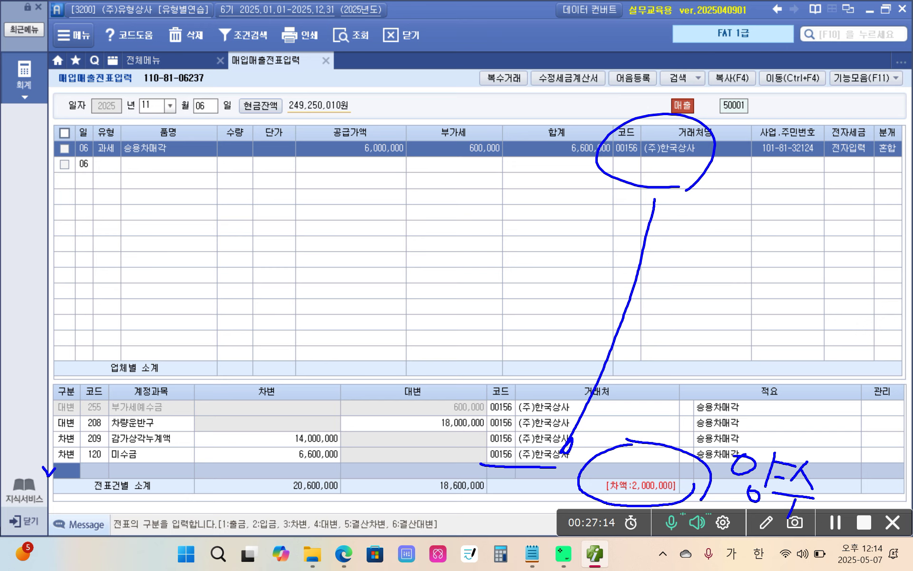
{"action": "left_click_drag", "start_coordinate": [88, 199], "coordinate": [102, 210]}
{"action": "mouse_move", "coordinate": [82, 222]}
{"action": "left_mouse_down"}
{"action": "mouse_move", "coordinate": [111, 219]}
{"action": "mouse_move", "coordinate": [82, 254]}
{"action": "left_mouse_up"}
{"action": "mouse_move", "coordinate": [98, 234]}
{"action": "left_mouse_down"}
{"action": "mouse_move", "coordinate": [111, 247]}
{"action": "mouse_move", "coordinate": [125, 230]}
{"action": "left_mouse_up"}
{"action": "left_click_drag", "start_coordinate": [124, 209], "coordinate": [123, 257]}
{"action": "mouse_move", "coordinate": [142, 193]}
{"action": "left_mouse_down"}
{"action": "mouse_move", "coordinate": [141, 228]}
{"action": "mouse_move", "coordinate": [150, 213]}
{"action": "mouse_move", "coordinate": [167, 227]}
{"action": "left_mouse_up"}
{"action": "left_click_drag", "start_coordinate": [147, 235], "coordinate": [160, 257]}
{"action": "left_click_drag", "start_coordinate": [192, 201], "coordinate": [178, 228]}
{"action": "mouse_move", "coordinate": [188, 211]}
{"action": "left_mouse_down"}
{"action": "mouse_move", "coordinate": [204, 222]}
{"action": "mouse_move", "coordinate": [196, 259]}
{"action": "left_mouse_up"}
{"action": "left_click_drag", "start_coordinate": [223, 222], "coordinate": [213, 238]}
{"action": "left_click_drag", "start_coordinate": [234, 205], "coordinate": [233, 252]}
{"action": "left_click_drag", "start_coordinate": [221, 249], "coordinate": [232, 268]}
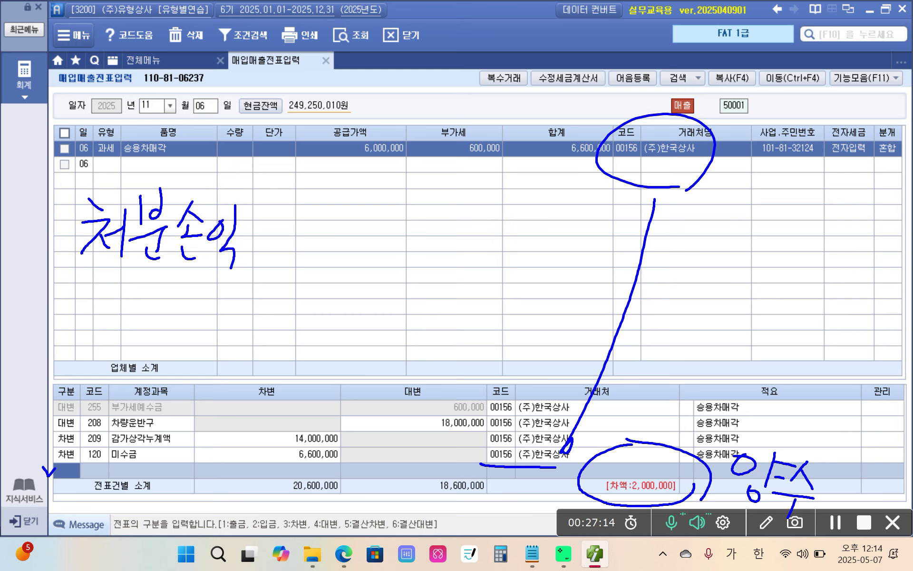
{"action": "mouse_move", "coordinate": [257, 228]}
{"action": "left_mouse_down"}
{"action": "mouse_move", "coordinate": [278, 231]}
{"action": "mouse_move", "coordinate": [276, 252]}
{"action": "left_mouse_up"}
{"action": "left_click_drag", "start_coordinate": [325, 187], "coordinate": [336, 212]}
{"action": "mouse_move", "coordinate": [304, 224]}
{"action": "left_mouse_down"}
{"action": "mouse_move", "coordinate": [335, 230]}
{"action": "mouse_move", "coordinate": [314, 247]}
{"action": "left_mouse_up"}
{"action": "mouse_move", "coordinate": [321, 237]}
{"action": "left_mouse_down"}
{"action": "mouse_move", "coordinate": [335, 252]}
{"action": "mouse_move", "coordinate": [357, 230]}
{"action": "mouse_move", "coordinate": [351, 270]}
{"action": "left_mouse_up"}
{"action": "mouse_move", "coordinate": [378, 202]}
{"action": "left_mouse_down"}
{"action": "mouse_move", "coordinate": [375, 230]}
{"action": "mouse_move", "coordinate": [401, 214]}
{"action": "left_mouse_up"}
{"action": "mouse_move", "coordinate": [365, 238]}
{"action": "left_mouse_down"}
{"action": "mouse_move", "coordinate": [399, 233]}
{"action": "mouse_move", "coordinate": [385, 251]}
{"action": "left_mouse_up"}
{"action": "mouse_move", "coordinate": [371, 253]}
{"action": "left_mouse_down"}
{"action": "mouse_move", "coordinate": [380, 266]}
{"action": "mouse_move", "coordinate": [398, 263]}
{"action": "left_mouse_up"}
{"action": "mouse_move", "coordinate": [396, 210]}
{"action": "left_mouse_down"}
{"action": "mouse_move", "coordinate": [400, 238]}
{"action": "mouse_move", "coordinate": [438, 232]}
{"action": "left_mouse_up"}
{"action": "mouse_move", "coordinate": [409, 250]}
{"action": "left_mouse_down"}
{"action": "mouse_move", "coordinate": [412, 269]}
{"action": "mouse_move", "coordinate": [424, 249]}
{"action": "left_mouse_up"}
{"action": "left_click_drag", "start_coordinate": [424, 250], "coordinate": [413, 266]}
{"action": "left_click_drag", "start_coordinate": [452, 226], "coordinate": [469, 238]}
{"action": "mouse_move", "coordinate": [485, 223]}
{"action": "left_mouse_down"}
{"action": "mouse_move", "coordinate": [460, 261]}
{"action": "mouse_move", "coordinate": [471, 279]}
{"action": "left_mouse_up"}
{"action": "left_click_drag", "start_coordinate": [511, 251], "coordinate": [590, 255]}
{"action": "left_click_drag", "start_coordinate": [608, 215], "coordinate": [607, 253]}
{"action": "left_click_drag", "start_coordinate": [613, 236], "coordinate": [631, 239]}
{"action": "left_click_drag", "start_coordinate": [590, 263], "coordinate": [589, 277]}
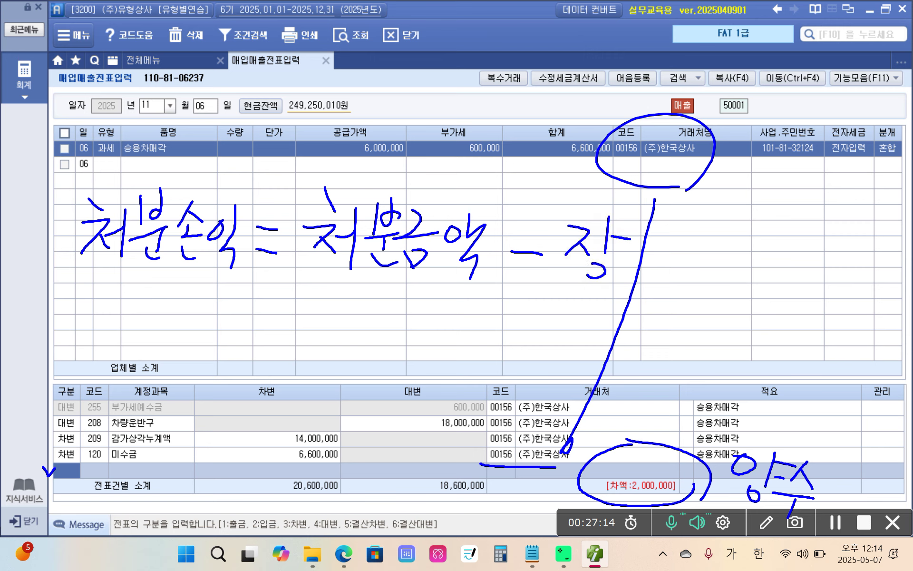
{"action": "left_click_drag", "start_coordinate": [632, 217], "coordinate": [634, 249]}
{"action": "left_click_drag", "start_coordinate": [654, 213], "coordinate": [649, 240]}
{"action": "mouse_move", "coordinate": [621, 260]}
{"action": "left_mouse_down"}
{"action": "mouse_move", "coordinate": [667, 257]}
{"action": "mouse_move", "coordinate": [642, 283]}
{"action": "left_mouse_up"}
{"action": "left_click_drag", "start_coordinate": [660, 224], "coordinate": [662, 248]}
{"action": "mouse_move", "coordinate": [660, 247]}
{"action": "left_mouse_down"}
{"action": "mouse_move", "coordinate": [710, 240]}
{"action": "mouse_move", "coordinate": [676, 282]}
{"action": "left_mouse_up"}
{"action": "mouse_move", "coordinate": [671, 263]}
{"action": "left_mouse_down"}
{"action": "mouse_move", "coordinate": [694, 260]}
{"action": "mouse_move", "coordinate": [678, 276]}
{"action": "left_mouse_up"}
{"action": "mouse_move", "coordinate": [713, 237]}
{"action": "left_mouse_down"}
{"action": "mouse_move", "coordinate": [704, 254]}
{"action": "mouse_move", "coordinate": [725, 255]}
{"action": "mouse_move", "coordinate": [735, 237]}
{"action": "left_mouse_up"}
{"action": "mouse_move", "coordinate": [724, 247]}
{"action": "left_mouse_down"}
{"action": "mouse_move", "coordinate": [741, 282]}
{"action": "mouse_move", "coordinate": [731, 289]}
{"action": "left_mouse_up"}
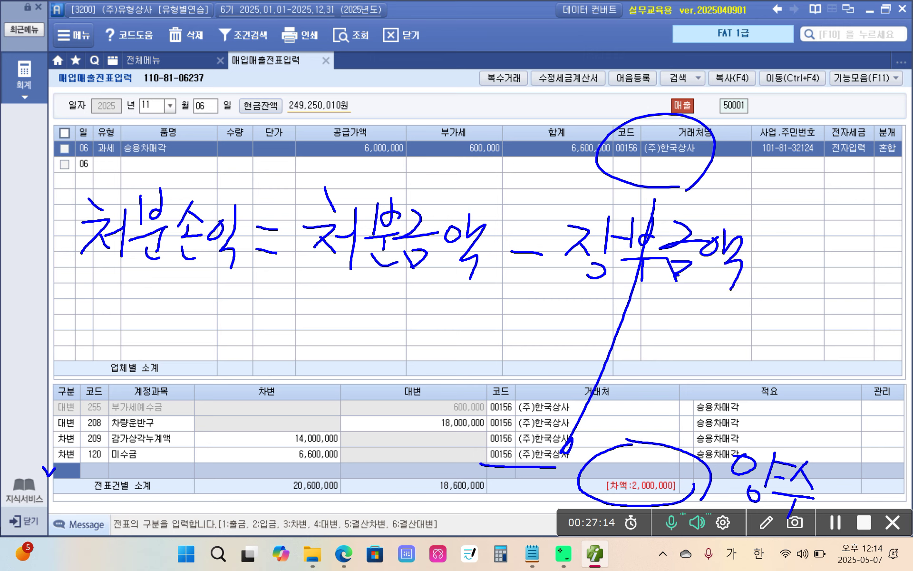
{"action": "left_click_drag", "start_coordinate": [79, 276], "coordinate": [226, 274]}
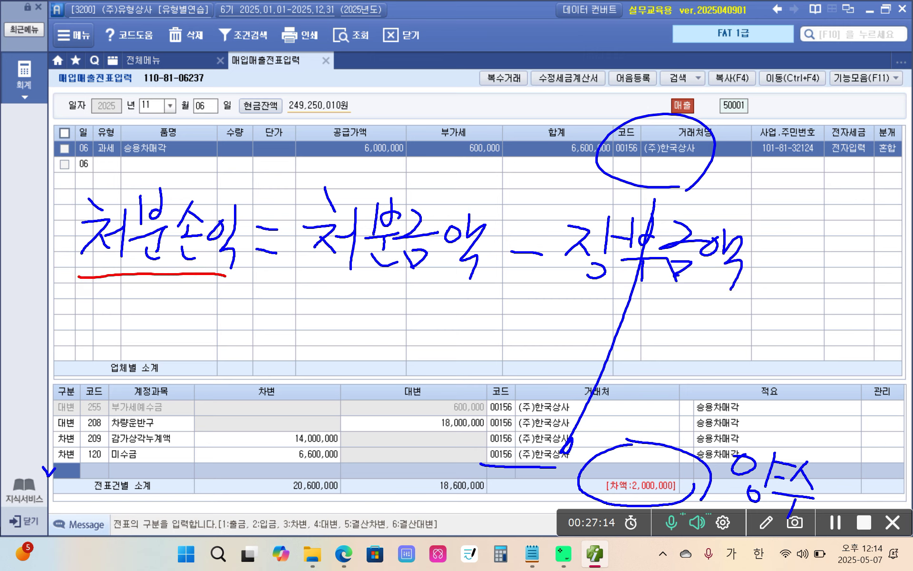
{"action": "left_click_drag", "start_coordinate": [86, 285], "coordinate": [217, 293]}
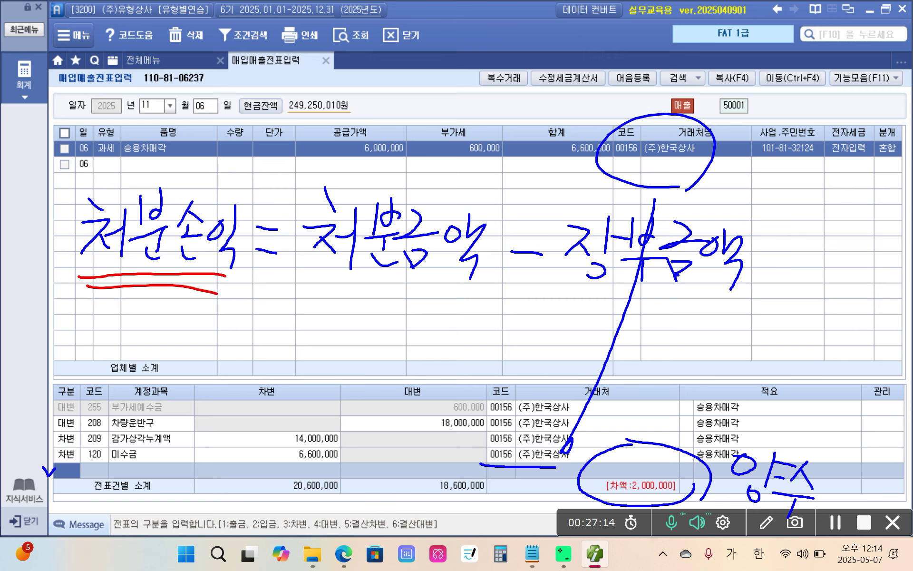
{"action": "left_click_drag", "start_coordinate": [390, 167], "coordinate": [413, 158]}
{"action": "mouse_move", "coordinate": [331, 275]}
{"action": "left_mouse_down"}
{"action": "mouse_move", "coordinate": [327, 327]}
{"action": "mouse_move", "coordinate": [317, 315]}
{"action": "left_mouse_up"}
{"action": "left_click_drag", "start_coordinate": [336, 337], "coordinate": [333, 345]}
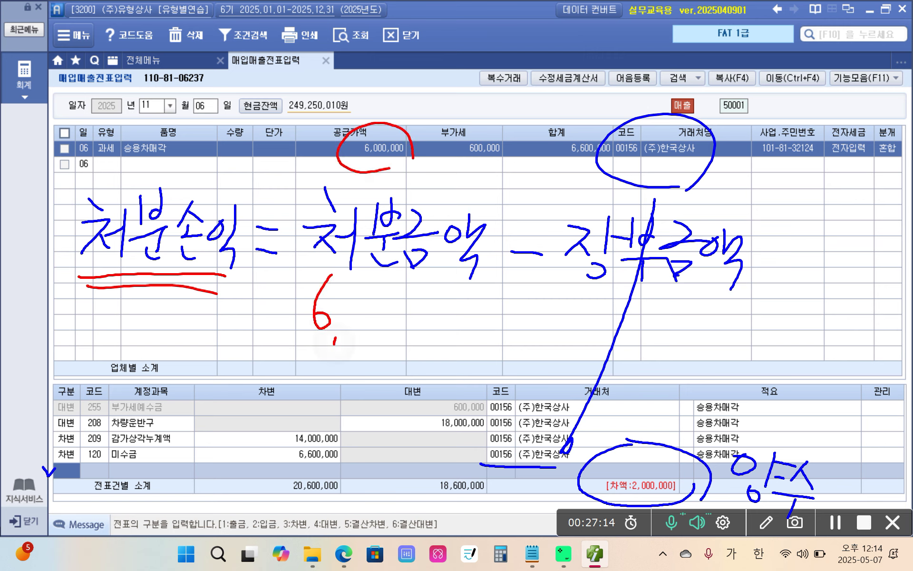
{"action": "mouse_move", "coordinate": [357, 309]}
{"action": "left_mouse_down"}
{"action": "mouse_move", "coordinate": [357, 323]}
{"action": "mouse_move", "coordinate": [374, 302]}
{"action": "mouse_move", "coordinate": [391, 302]}
{"action": "mouse_move", "coordinate": [390, 342]}
{"action": "left_mouse_up"}
{"action": "mouse_move", "coordinate": [415, 309]}
{"action": "left_mouse_down"}
{"action": "mouse_move", "coordinate": [412, 322]}
{"action": "mouse_move", "coordinate": [455, 307]}
{"action": "left_mouse_up"}
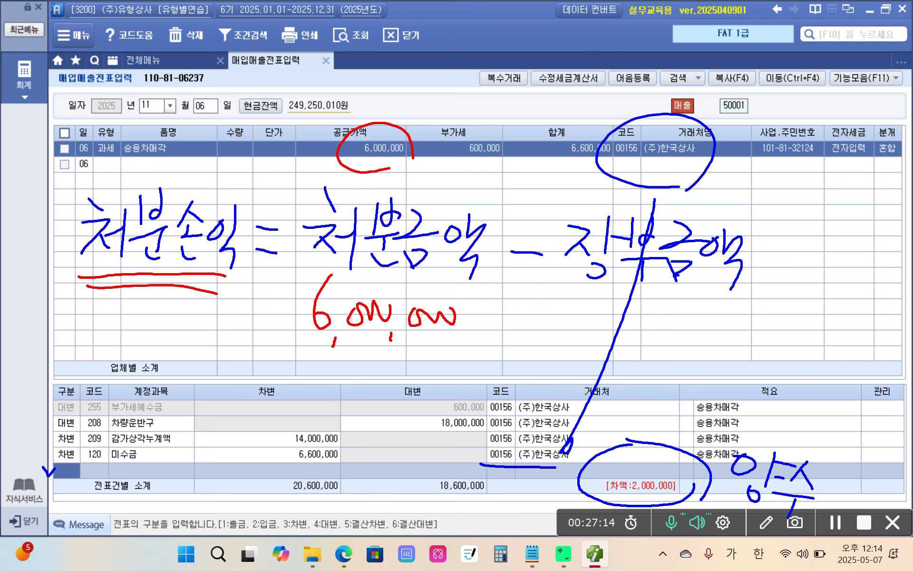
{"action": "left_click_drag", "start_coordinate": [506, 309], "coordinate": [533, 310]}
{"action": "mouse_move", "coordinate": [569, 280]}
{"action": "left_mouse_down"}
{"action": "mouse_move", "coordinate": [549, 307]}
{"action": "mouse_move", "coordinate": [551, 331]}
{"action": "left_mouse_up"}
{"action": "mouse_move", "coordinate": [842, 268]}
{"action": "left_mouse_down"}
{"action": "mouse_move", "coordinate": [862, 296]}
{"action": "mouse_move", "coordinate": [850, 335]}
{"action": "left_mouse_up"}
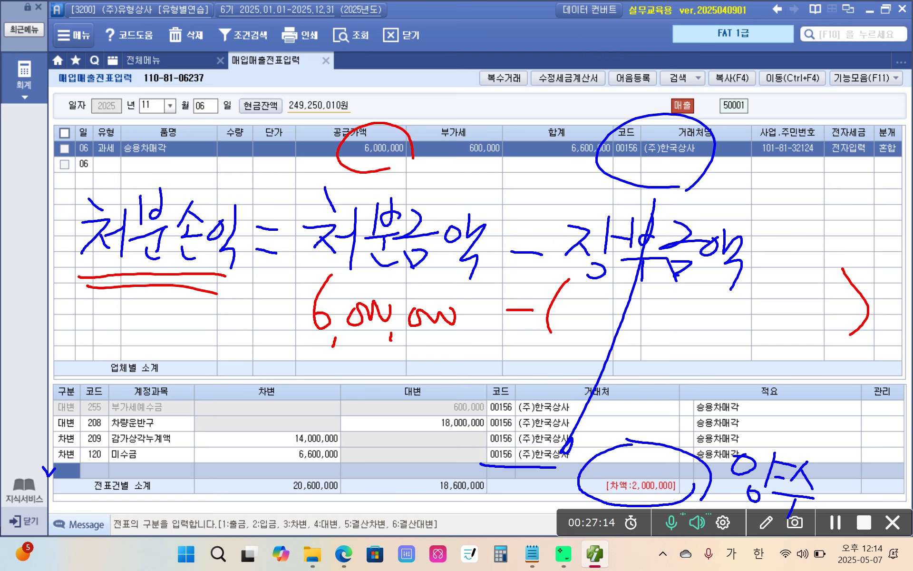
{"action": "left_click_drag", "start_coordinate": [591, 284], "coordinate": [600, 297]}
{"action": "mouse_move", "coordinate": [595, 301]}
{"action": "left_mouse_down"}
{"action": "mouse_move", "coordinate": [588, 312]}
{"action": "mouse_move", "coordinate": [608, 310]}
{"action": "left_mouse_up"}
{"action": "mouse_move", "coordinate": [577, 326]}
{"action": "left_mouse_down"}
{"action": "mouse_move", "coordinate": [601, 318]}
{"action": "mouse_move", "coordinate": [594, 334]}
{"action": "left_mouse_up"}
{"action": "left_click_drag", "start_coordinate": [610, 288], "coordinate": [611, 335]}
{"action": "mouse_move", "coordinate": [646, 289]}
{"action": "left_mouse_down"}
{"action": "mouse_move", "coordinate": [629, 298]}
{"action": "mouse_move", "coordinate": [653, 307]}
{"action": "left_mouse_up"}
{"action": "left_click_drag", "start_coordinate": [614, 324], "coordinate": [650, 312]}
{"action": "mouse_move", "coordinate": [623, 333]}
{"action": "left_mouse_down"}
{"action": "mouse_move", "coordinate": [643, 330]}
{"action": "mouse_move", "coordinate": [643, 344]}
{"action": "left_mouse_up"}
{"action": "left_click_drag", "start_coordinate": [678, 317], "coordinate": [723, 324]}
{"action": "mouse_move", "coordinate": [752, 290]}
{"action": "left_mouse_down"}
{"action": "mouse_move", "coordinate": [772, 304]}
{"action": "mouse_move", "coordinate": [736, 337]}
{"action": "mouse_move", "coordinate": [795, 305]}
{"action": "mouse_move", "coordinate": [798, 324]}
{"action": "mouse_move", "coordinate": [784, 341]}
{"action": "left_mouse_up"}
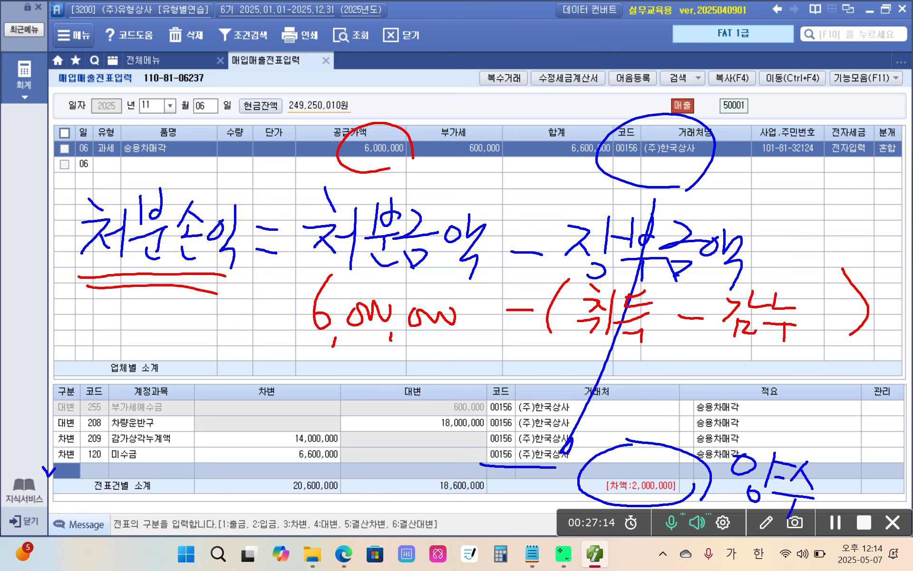
{"action": "left_click_drag", "start_coordinate": [433, 409], "coordinate": [466, 403]}
{"action": "mouse_move", "coordinate": [612, 351]}
{"action": "left_mouse_down"}
{"action": "mouse_move", "coordinate": [604, 374]}
{"action": "mouse_move", "coordinate": [641, 354]}
{"action": "left_mouse_up"}
{"action": "left_click_drag", "start_coordinate": [699, 366], "coordinate": [727, 365]}
{"action": "mouse_move", "coordinate": [768, 358]}
{"action": "left_mouse_down"}
{"action": "mouse_move", "coordinate": [756, 379]}
{"action": "mouse_move", "coordinate": [801, 378]}
{"action": "mouse_move", "coordinate": [782, 396]}
{"action": "left_mouse_up"}
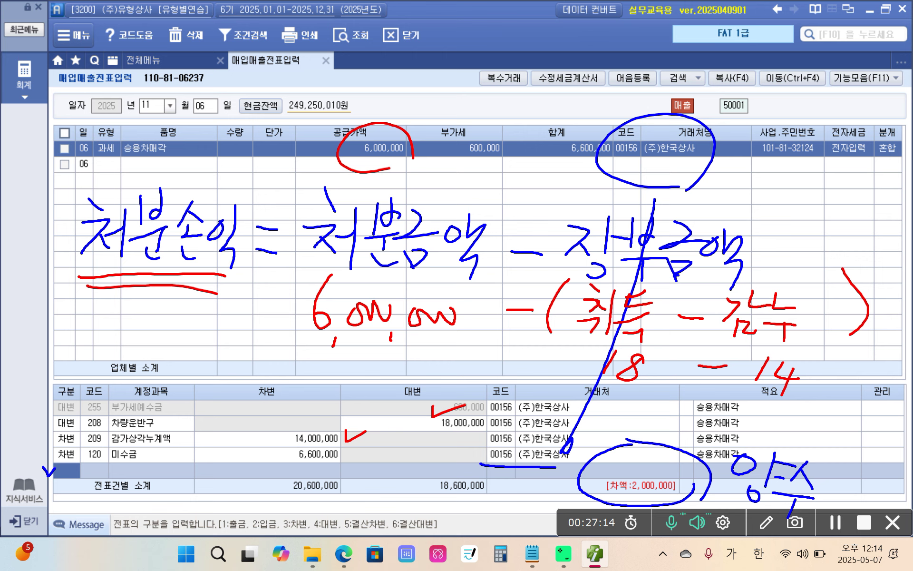
{"action": "mouse_move", "coordinate": [737, 191]}
{"action": "left_mouse_down"}
{"action": "mouse_move", "coordinate": [762, 216]}
{"action": "mouse_move", "coordinate": [742, 224]}
{"action": "mouse_move", "coordinate": [754, 243]}
{"action": "left_mouse_up"}
{"action": "mouse_move", "coordinate": [771, 205]}
{"action": "left_mouse_down"}
{"action": "mouse_move", "coordinate": [780, 219]}
{"action": "mouse_move", "coordinate": [813, 215]}
{"action": "left_mouse_up"}
{"action": "left_click_drag", "start_coordinate": [815, 240], "coordinate": [811, 247]}
{"action": "mouse_move", "coordinate": [830, 211]}
{"action": "left_mouse_down"}
{"action": "mouse_move", "coordinate": [837, 234]}
{"action": "mouse_move", "coordinate": [852, 230]}
{"action": "left_mouse_up"}
{"action": "mouse_move", "coordinate": [848, 224]}
{"action": "left_mouse_down"}
{"action": "mouse_move", "coordinate": [870, 211]}
{"action": "mouse_move", "coordinate": [853, 214]}
{"action": "left_mouse_up"}
{"action": "left_click_drag", "start_coordinate": [863, 217], "coordinate": [868, 225]}
{"action": "mouse_move", "coordinate": [430, 346]}
{"action": "left_mouse_down"}
{"action": "mouse_move", "coordinate": [301, 344]}
{"action": "mouse_move", "coordinate": [450, 340]}
{"action": "mouse_move", "coordinate": [418, 367]}
{"action": "left_mouse_up"}
{"action": "mouse_move", "coordinate": [858, 236]}
{"action": "left_mouse_down"}
{"action": "mouse_move", "coordinate": [702, 218]}
{"action": "mouse_move", "coordinate": [857, 254]}
{"action": "left_mouse_up"}
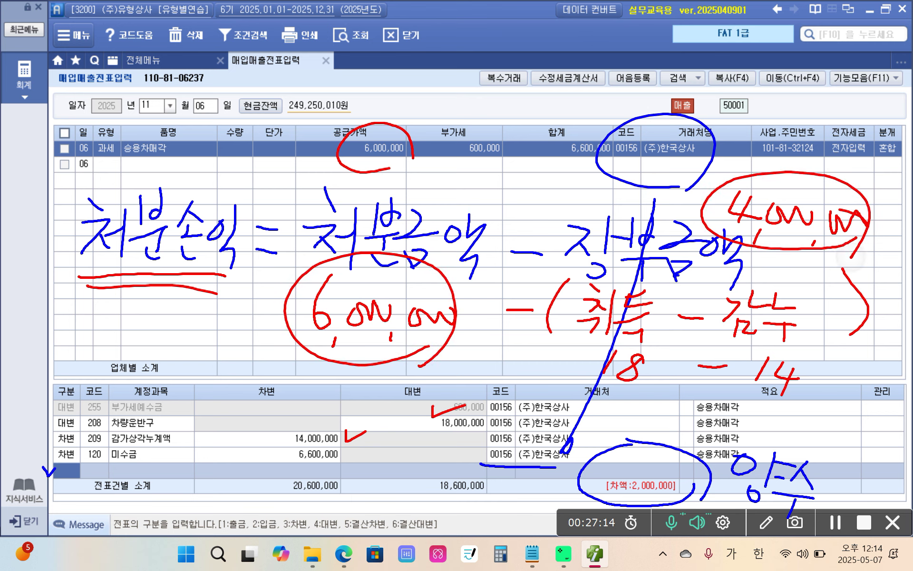
{"action": "left_click_drag", "start_coordinate": [593, 504], "coordinate": [713, 496]}
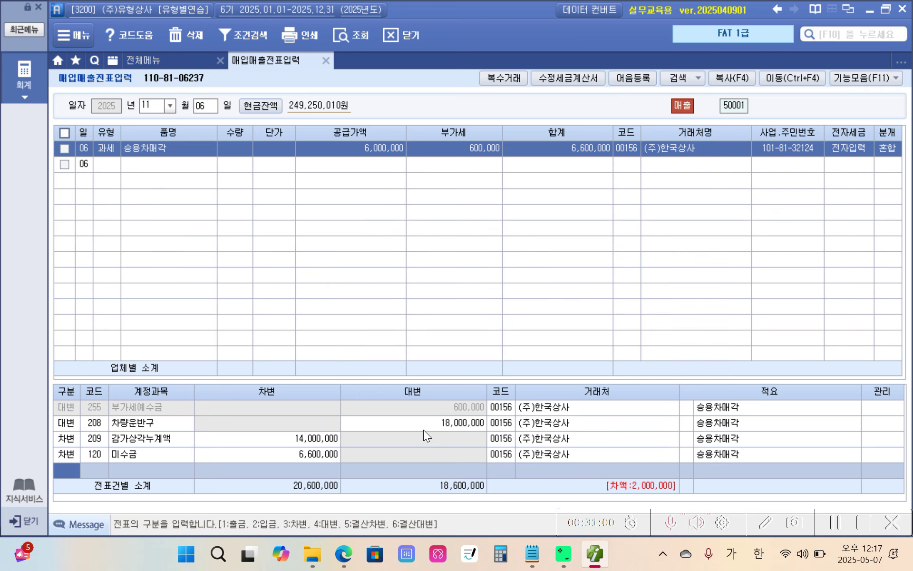
Step: Add a 대변 line for account 914 유형자산처분이익, looked up with 유형, with an amount of 2,000,000
{"action": "type", "text": "4"}
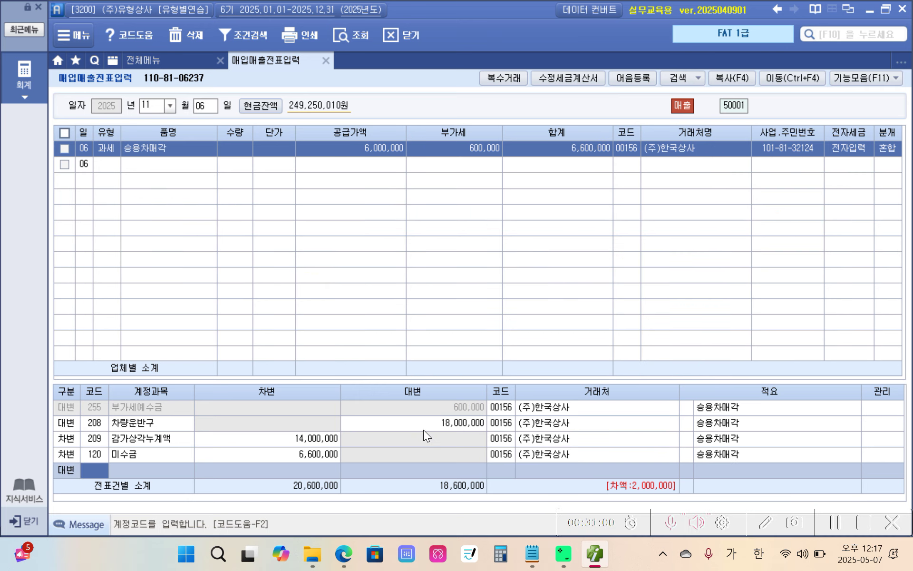
{"action": "type", "text": "유형"}
{"action": "key", "text": "Return"}
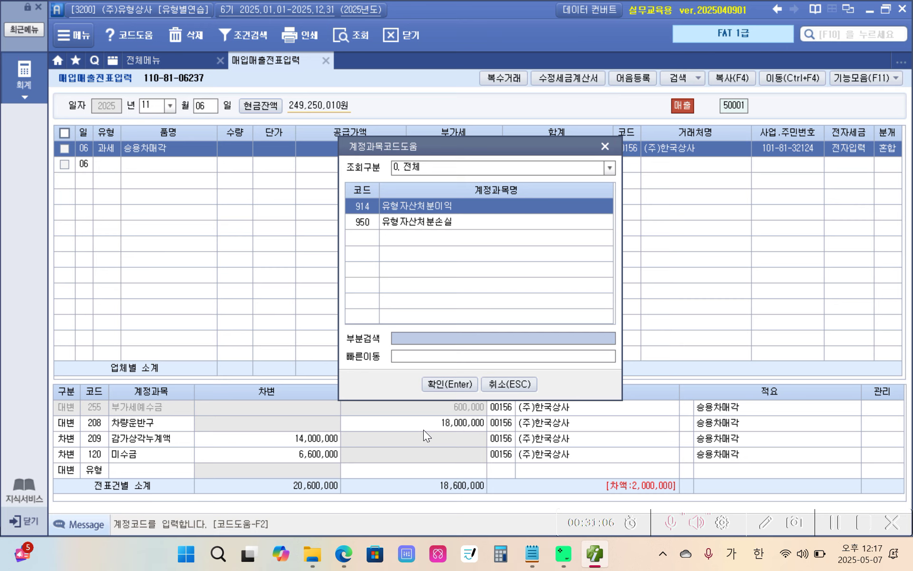
{"action": "key", "text": "Return"}
{"action": "type", "text": "2000000"}
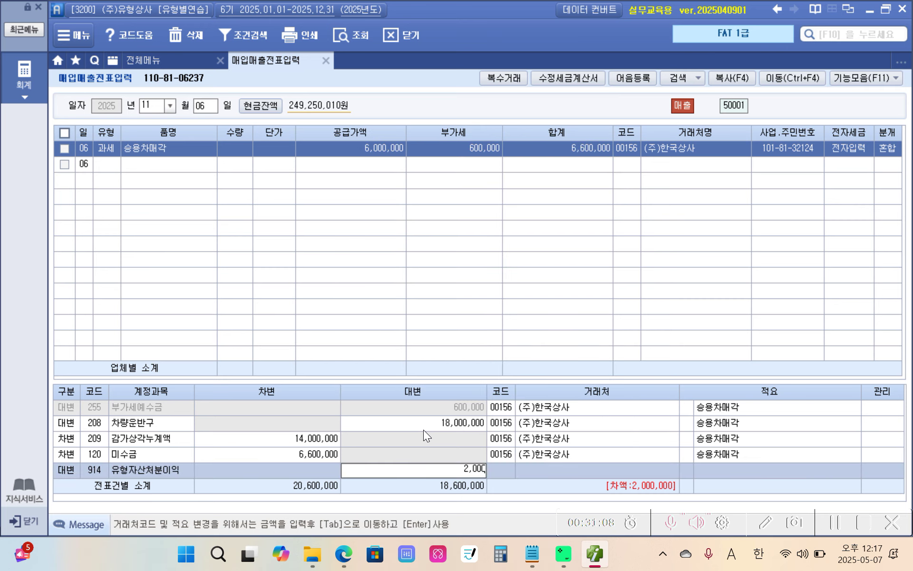
{"action": "key", "text": "Return"}
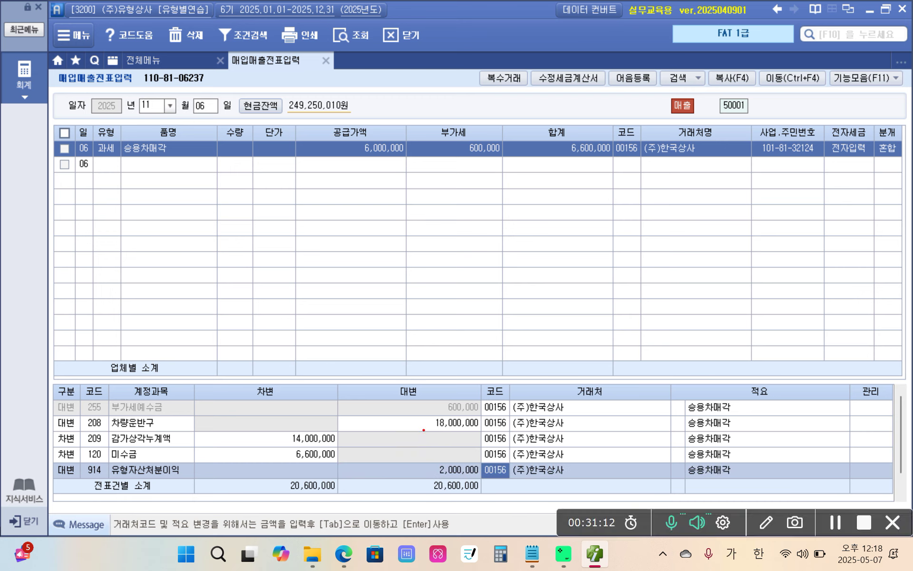
{"action": "mouse_move", "coordinate": [485, 489]}
{"action": "left_mouse_down"}
{"action": "mouse_move", "coordinate": [587, 418]}
{"action": "mouse_move", "coordinate": [531, 478]}
{"action": "left_mouse_up"}
{"action": "mouse_move", "coordinate": [269, 487]}
{"action": "left_mouse_down"}
{"action": "mouse_move", "coordinate": [269, 499]}
{"action": "mouse_move", "coordinate": [296, 466]}
{"action": "left_mouse_up"}
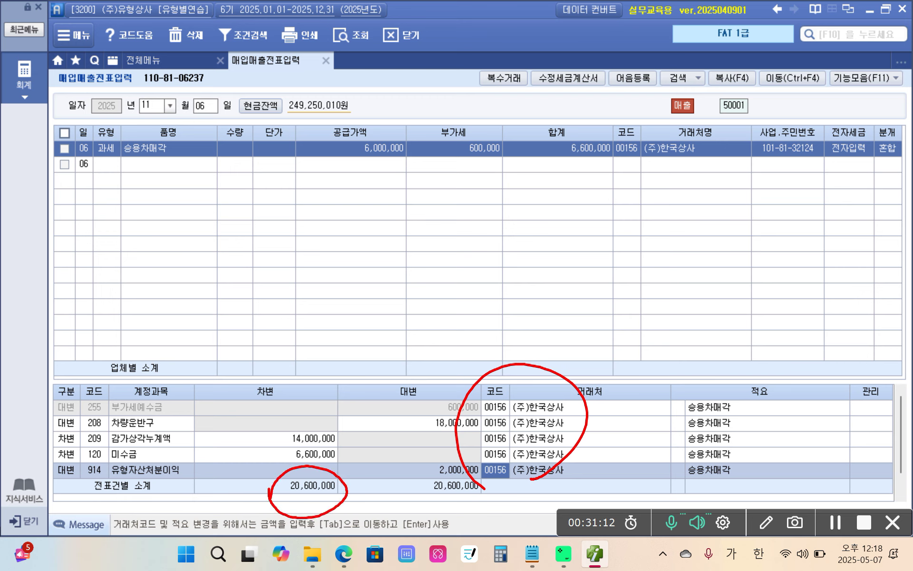
{"action": "mouse_move", "coordinate": [426, 478]}
{"action": "left_mouse_down"}
{"action": "mouse_move", "coordinate": [461, 519]}
{"action": "mouse_move", "coordinate": [445, 464]}
{"action": "mouse_move", "coordinate": [425, 473]}
{"action": "left_mouse_up"}
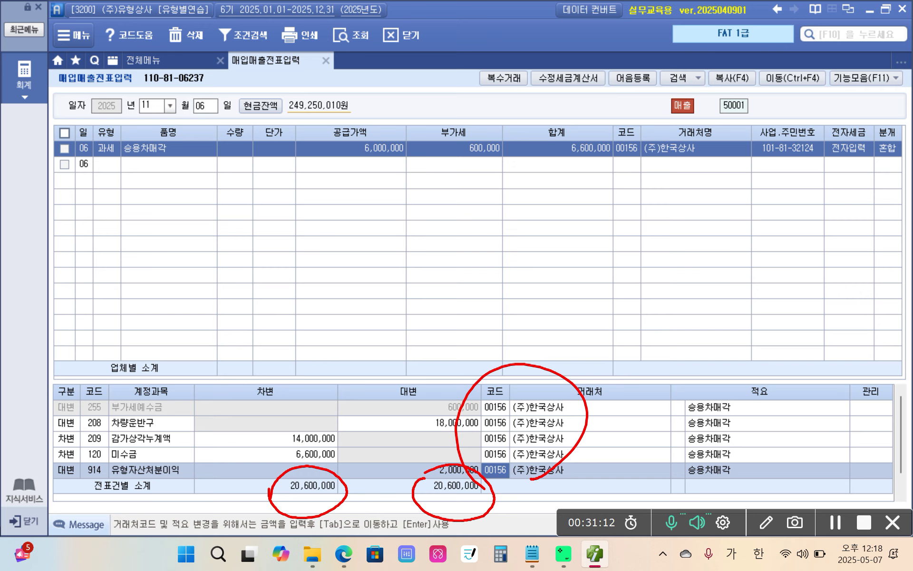
{"action": "mouse_move", "coordinate": [52, 132]}
{"action": "left_mouse_down"}
{"action": "mouse_move", "coordinate": [49, 166]}
{"action": "mouse_move", "coordinate": [170, 175]}
{"action": "mouse_move", "coordinate": [883, 179]}
{"action": "mouse_move", "coordinate": [907, 125]}
{"action": "mouse_move", "coordinate": [712, 117]}
{"action": "mouse_move", "coordinate": [460, 129]}
{"action": "mouse_move", "coordinate": [131, 125]}
{"action": "mouse_move", "coordinate": [46, 159]}
{"action": "left_mouse_up"}
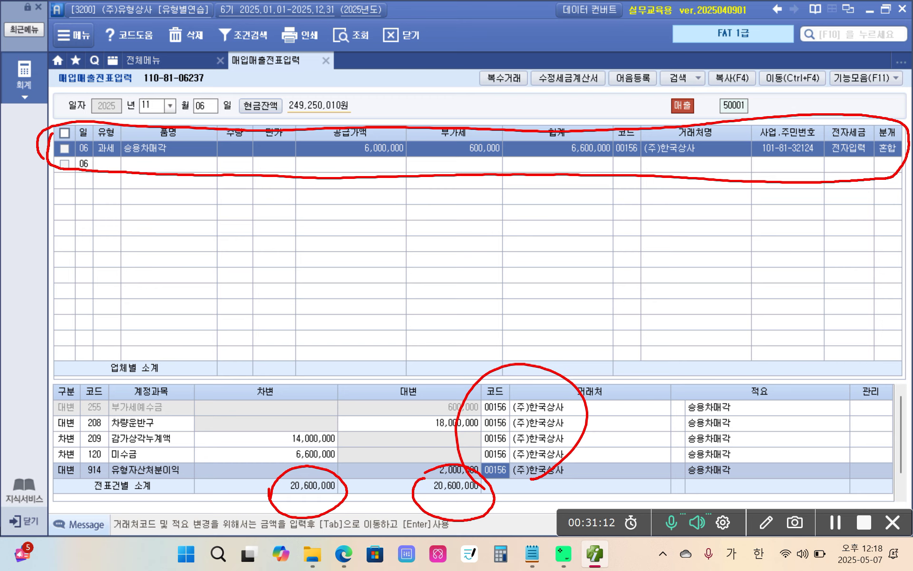
{"action": "mouse_move", "coordinate": [54, 322]}
{"action": "left_mouse_down"}
{"action": "mouse_move", "coordinate": [36, 345]}
{"action": "mouse_move", "coordinate": [95, 511]}
{"action": "mouse_move", "coordinate": [443, 528]}
{"action": "mouse_move", "coordinate": [669, 488]}
{"action": "mouse_move", "coordinate": [594, 357]}
{"action": "mouse_move", "coordinate": [221, 339]}
{"action": "mouse_move", "coordinate": [36, 346]}
{"action": "left_mouse_up"}
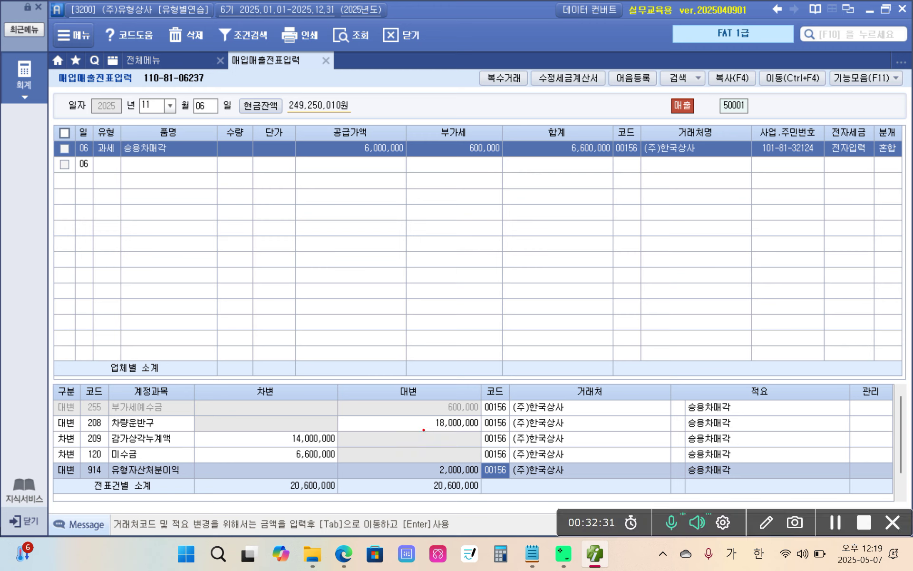
{"action": "mouse_move", "coordinate": [55, 409]}
{"action": "left_mouse_down"}
{"action": "mouse_move", "coordinate": [82, 447]}
{"action": "mouse_move", "coordinate": [490, 452]}
{"action": "mouse_move", "coordinate": [481, 410]}
{"action": "mouse_move", "coordinate": [63, 410]}
{"action": "left_mouse_up"}
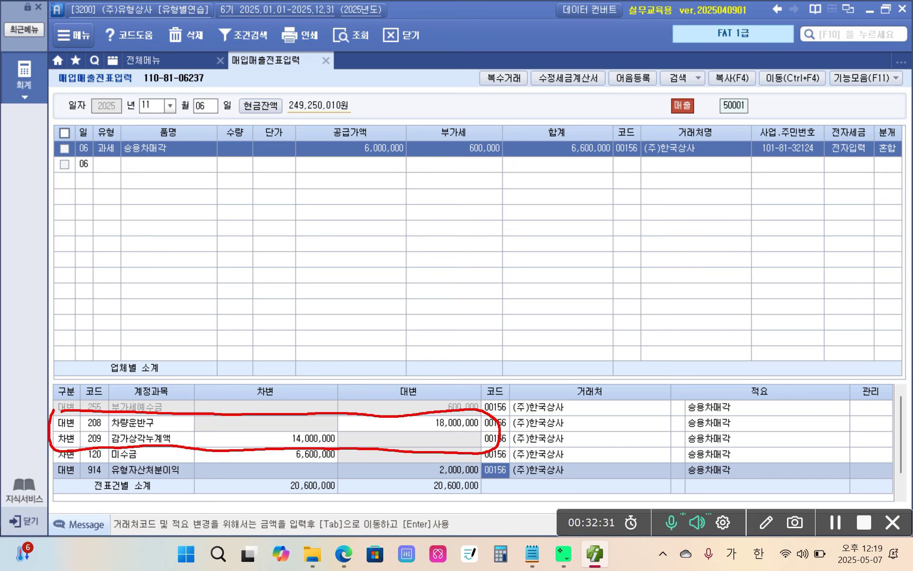
{"action": "mouse_move", "coordinate": [51, 469]}
{"action": "left_mouse_down"}
{"action": "mouse_move", "coordinate": [128, 486]}
{"action": "mouse_move", "coordinate": [367, 490]}
{"action": "mouse_move", "coordinate": [504, 481]}
{"action": "mouse_move", "coordinate": [434, 458]}
{"action": "mouse_move", "coordinate": [50, 467]}
{"action": "left_mouse_up"}
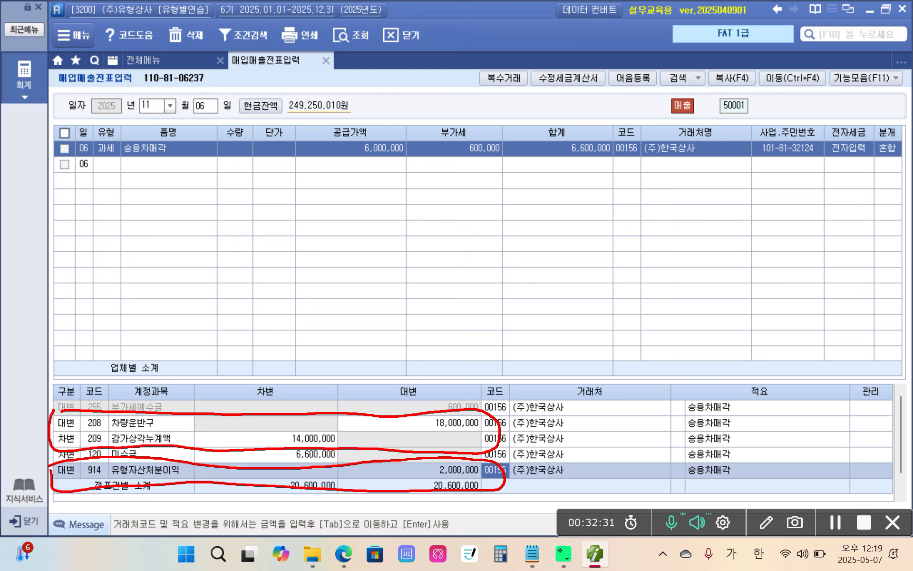
{"action": "mouse_move", "coordinate": [617, 487]}
{"action": "left_mouse_down"}
{"action": "mouse_move", "coordinate": [580, 491]}
{"action": "mouse_move", "coordinate": [659, 490]}
{"action": "mouse_move", "coordinate": [561, 471]}
{"action": "left_mouse_up"}
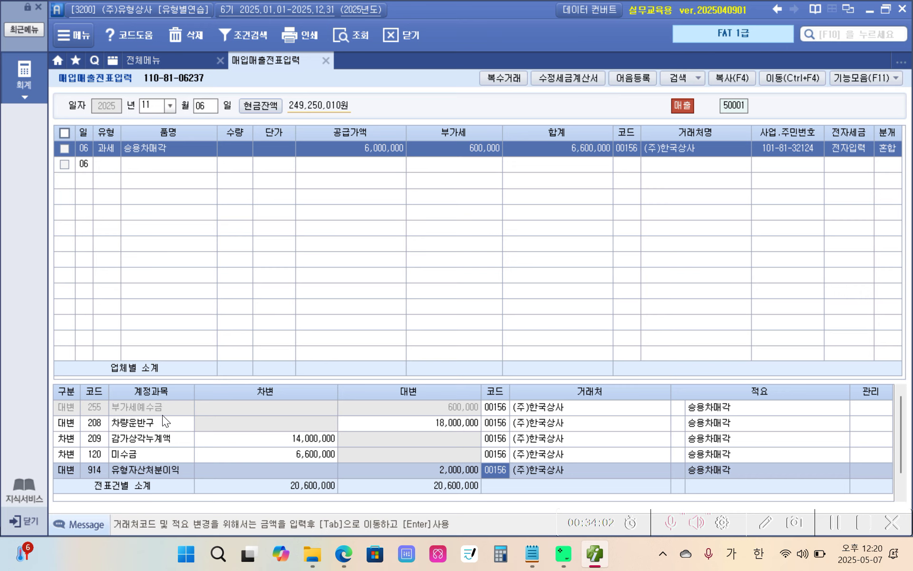
{"action": "left_click", "coordinate": [355, 468]}
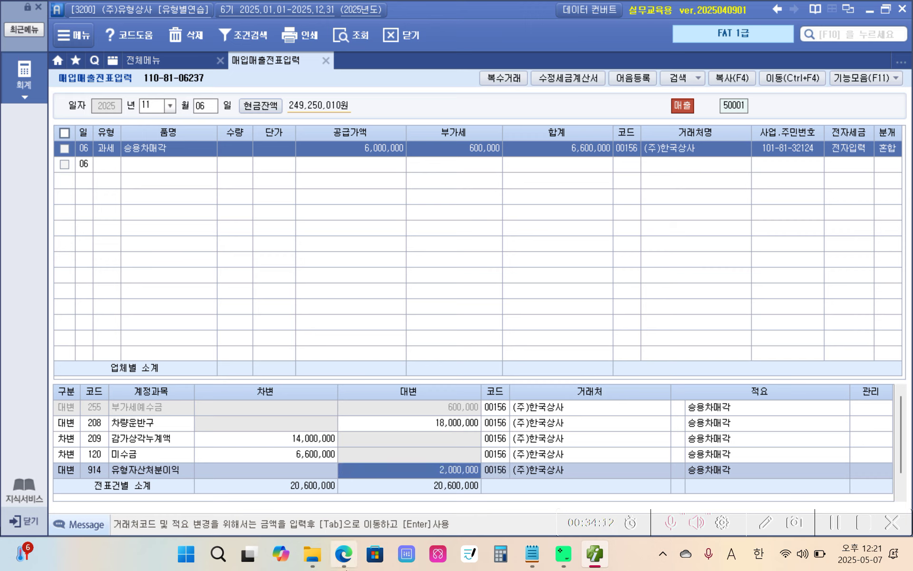
Step: Open 고정자산등록 and load the asset list for all accounts, asset types and depreciation methods
{"action": "mouse_move", "coordinate": [318, 562]}
{"action": "left_click", "coordinate": [149, 60]}
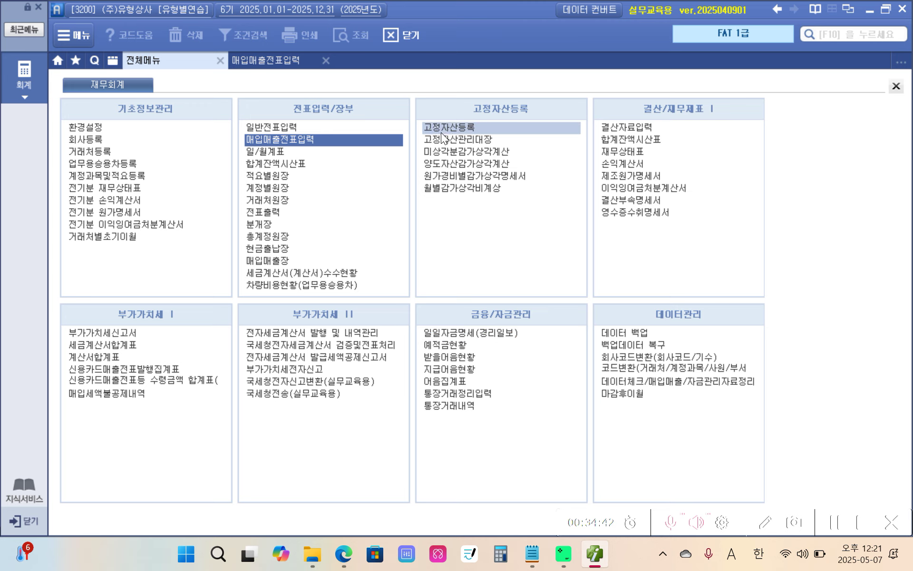
{"action": "left_click", "coordinate": [455, 126]}
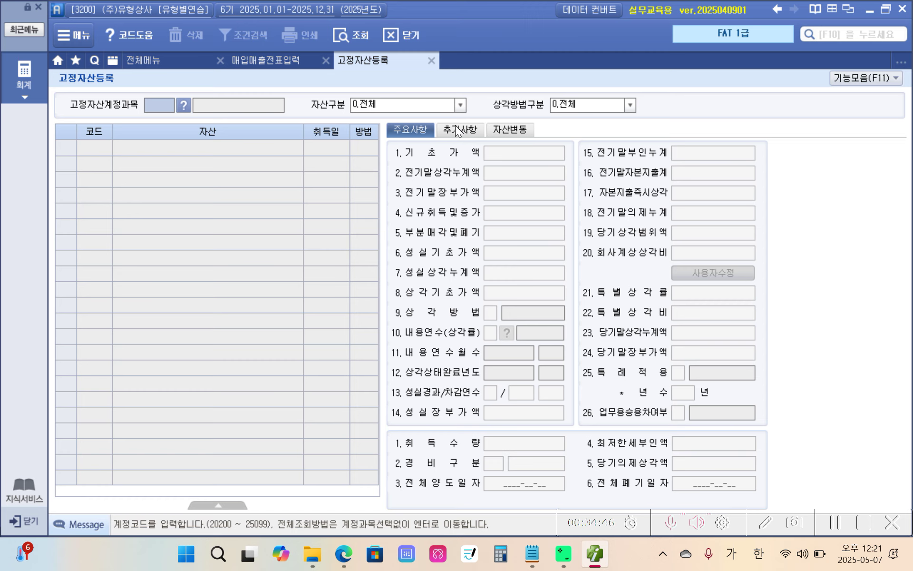
{"action": "key", "text": "Return"}
{"action": "key", "text": "Return"}
{"action": "key", "text": "Return"}
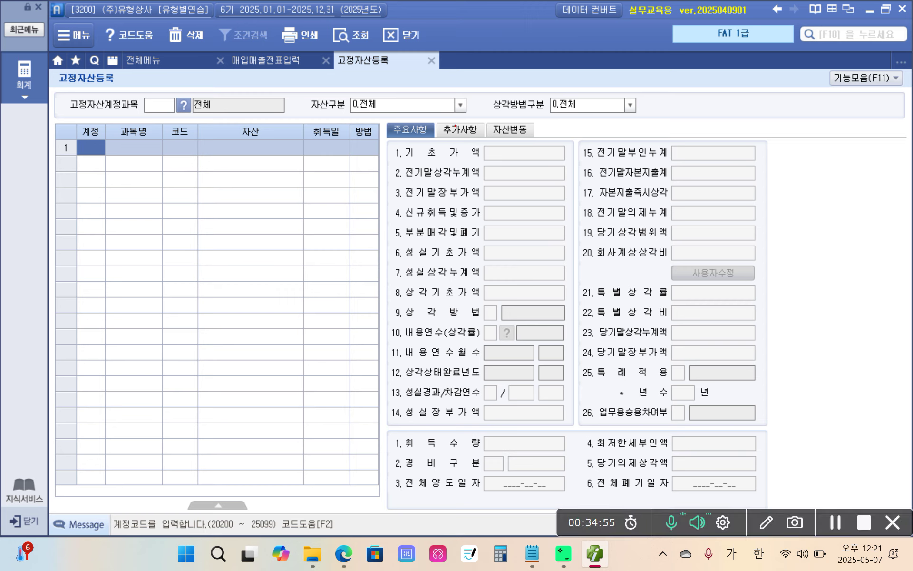
{"action": "mouse_move", "coordinate": [380, 477]}
{"action": "left_mouse_down"}
{"action": "mouse_move", "coordinate": [379, 497]}
{"action": "mouse_move", "coordinate": [547, 500]}
{"action": "mouse_move", "coordinate": [573, 474]}
{"action": "mouse_move", "coordinate": [380, 475]}
{"action": "left_mouse_up"}
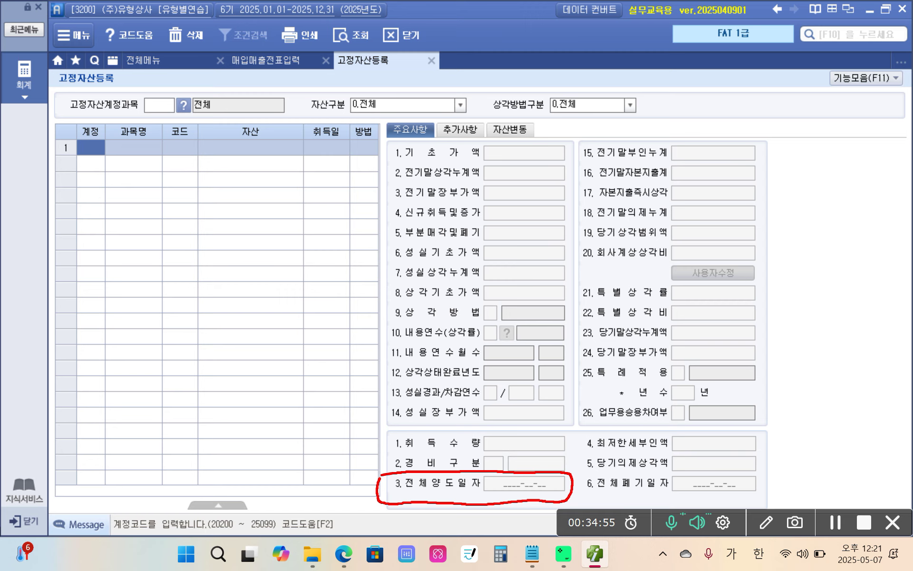
{"action": "mouse_move", "coordinate": [480, 473]}
{"action": "left_mouse_down"}
{"action": "mouse_move", "coordinate": [542, 504]}
{"action": "mouse_move", "coordinate": [500, 467]}
{"action": "left_mouse_up"}
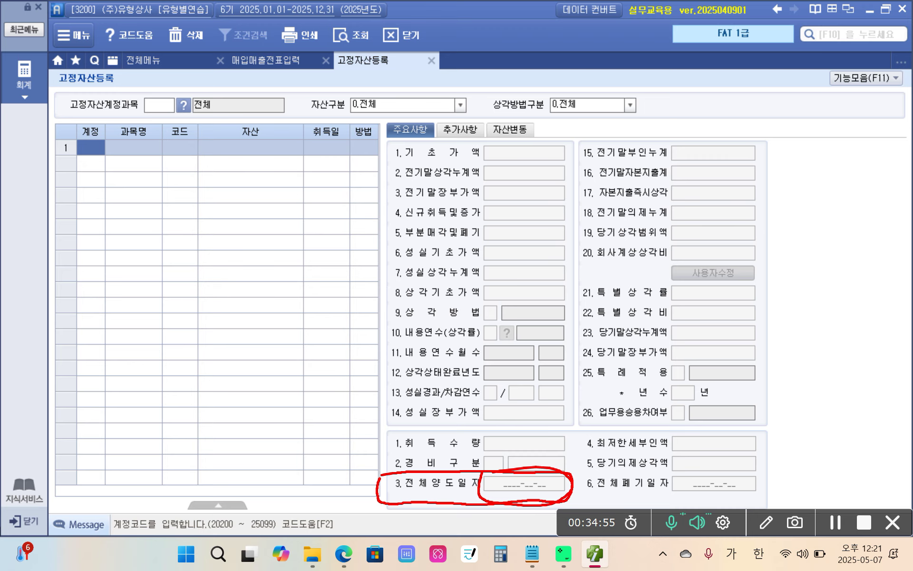
{"action": "mouse_move", "coordinate": [470, 143]}
{"action": "left_mouse_down"}
{"action": "mouse_move", "coordinate": [468, 160]}
{"action": "mouse_move", "coordinate": [510, 163]}
{"action": "mouse_move", "coordinate": [573, 147]}
{"action": "mouse_move", "coordinate": [471, 142]}
{"action": "left_mouse_up"}
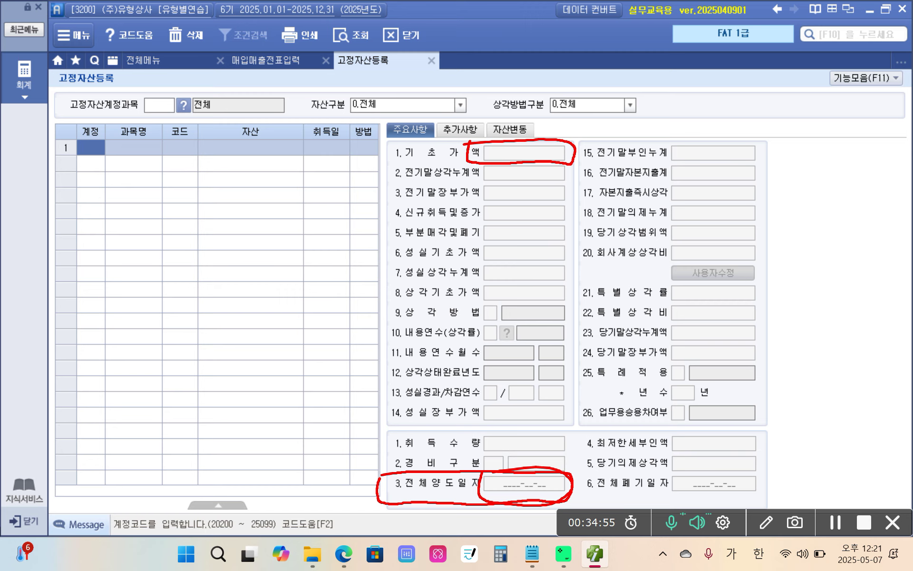
{"action": "mouse_move", "coordinate": [476, 164]}
{"action": "left_mouse_down"}
{"action": "mouse_move", "coordinate": [476, 174]}
{"action": "mouse_move", "coordinate": [539, 182]}
{"action": "mouse_move", "coordinate": [574, 165]}
{"action": "mouse_move", "coordinate": [480, 161]}
{"action": "left_mouse_up"}
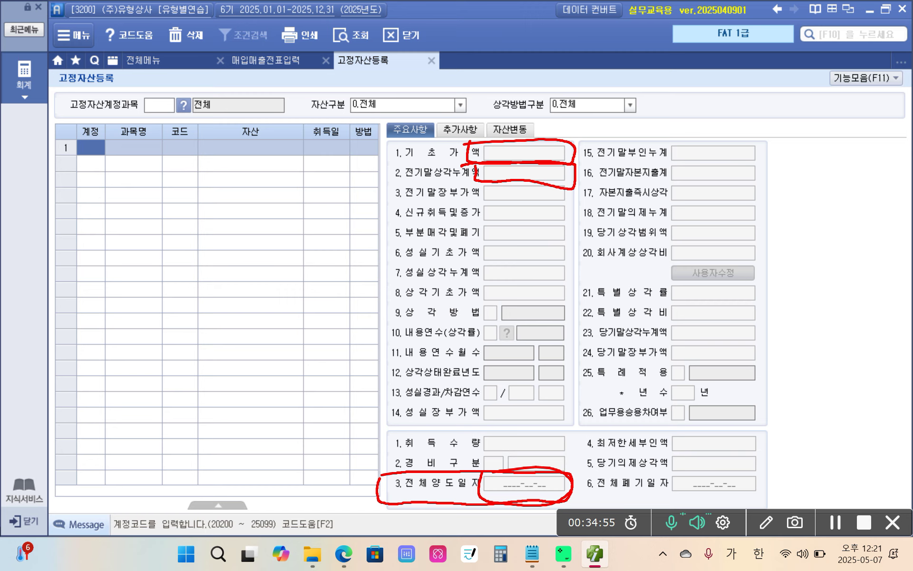
{"action": "left_click_drag", "start_coordinate": [471, 312], "coordinate": [542, 302]}
{"action": "mouse_move", "coordinate": [498, 486]}
{"action": "left_mouse_down"}
{"action": "mouse_move", "coordinate": [498, 495]}
{"action": "mouse_move", "coordinate": [545, 501]}
{"action": "left_mouse_up"}
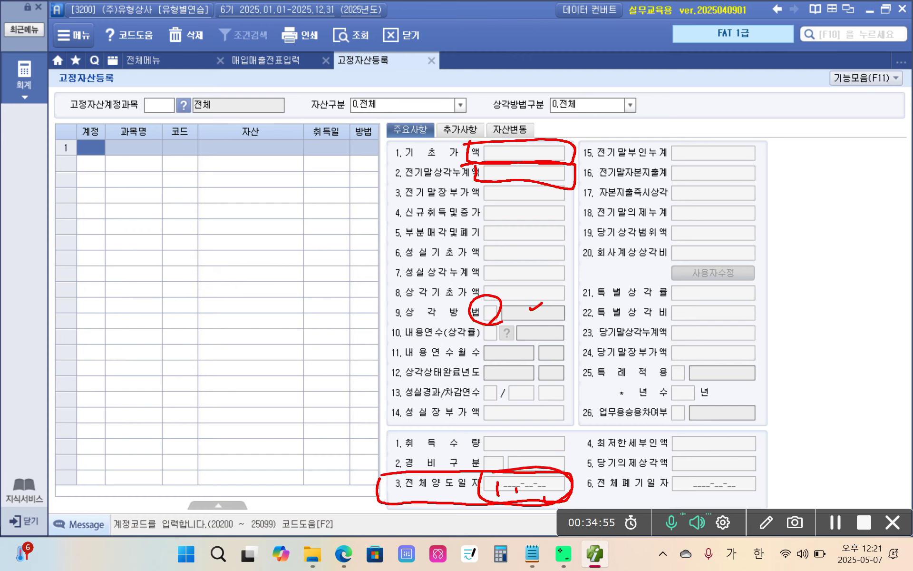
{"action": "mouse_move", "coordinate": [582, 235]}
{"action": "left_mouse_down"}
{"action": "mouse_move", "coordinate": [629, 274]}
{"action": "mouse_move", "coordinate": [792, 246]}
{"action": "mouse_move", "coordinate": [578, 248]}
{"action": "left_mouse_up"}
{"action": "left_click_drag", "start_coordinate": [816, 243], "coordinate": [812, 260]}
{"action": "left_click_drag", "start_coordinate": [828, 232], "coordinate": [820, 268]}
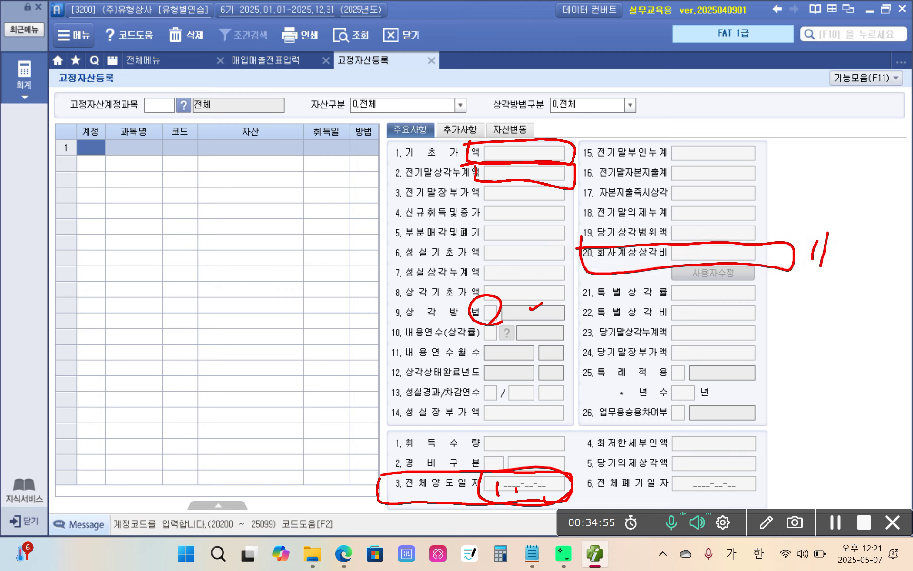
{"action": "left_click_drag", "start_coordinate": [592, 271], "coordinate": [758, 265]}
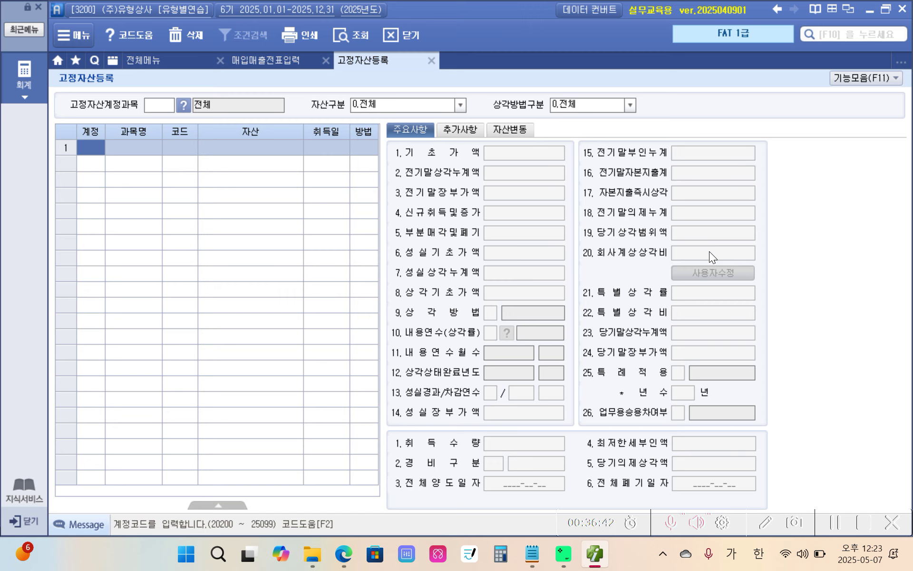
Step: Close 고정자산등록 to return to the November 6 voucher in 매입매출전표입력
{"action": "key", "text": "ctrl+2"}
{"action": "mouse_move", "coordinate": [659, 261]}
{"action": "left_mouse_down"}
{"action": "mouse_move", "coordinate": [695, 272]}
{"action": "mouse_move", "coordinate": [654, 257]}
{"action": "left_mouse_up"}
{"action": "mouse_move", "coordinate": [473, 163]}
{"action": "left_mouse_down"}
{"action": "mouse_move", "coordinate": [527, 180]}
{"action": "mouse_move", "coordinate": [480, 156]}
{"action": "mouse_move", "coordinate": [471, 166]}
{"action": "left_mouse_up"}
{"action": "mouse_move", "coordinate": [581, 178]}
{"action": "left_mouse_down"}
{"action": "mouse_move", "coordinate": [628, 209]}
{"action": "mouse_move", "coordinate": [600, 212]}
{"action": "left_mouse_up"}
{"action": "left_click", "coordinate": [431, 60]}
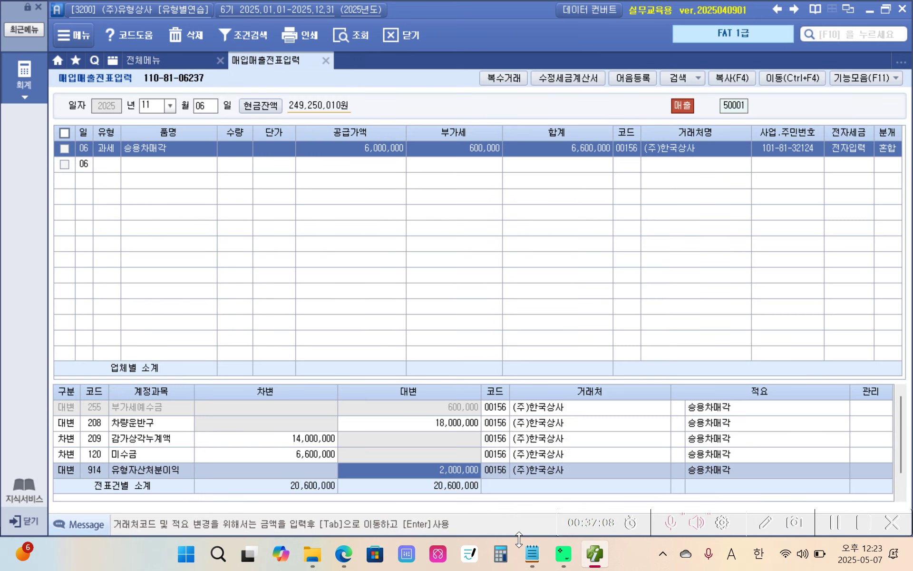
Step: Switch to the textbook PDF in Edge and highlight 특허권을 (주)스마일에 매각하고 in yellow in the 11월 07일 item
{"action": "left_click", "coordinate": [344, 553]}
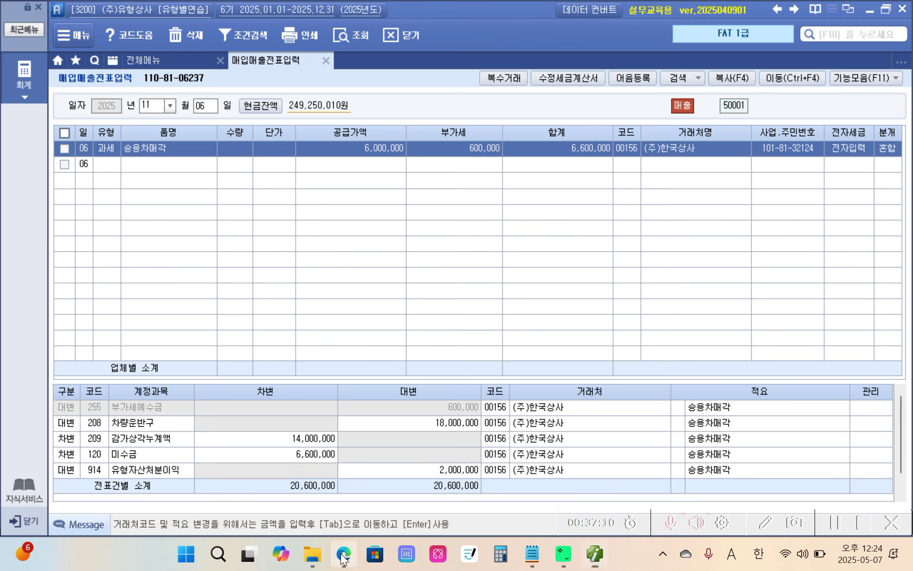
{"action": "scroll", "coordinate": [333, 401], "scroll_direction": "down", "scroll_amount": 6}
{"action": "scroll", "coordinate": [336, 355], "scroll_direction": "up", "scroll_amount": 5}
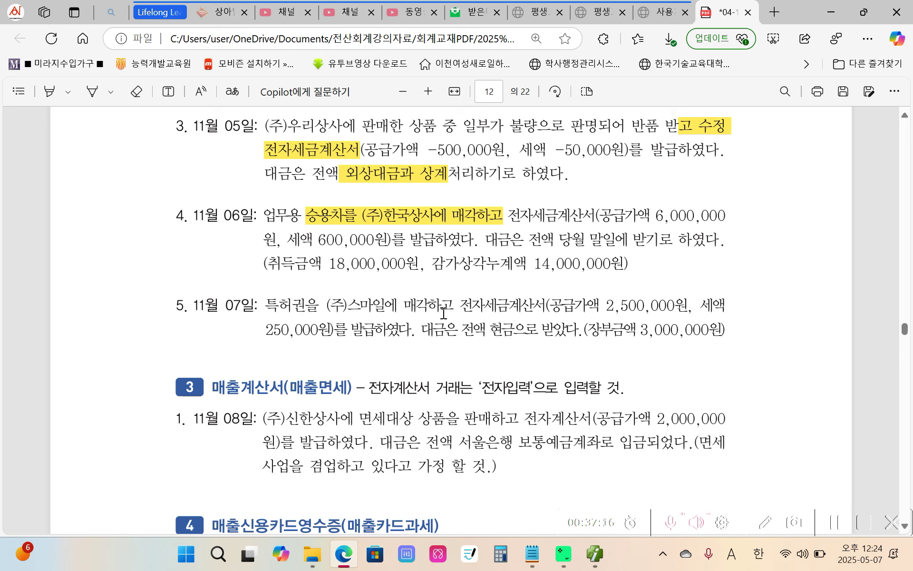
{"action": "left_click_drag", "start_coordinate": [453, 304], "coordinate": [265, 305]}
{"action": "mouse_move", "coordinate": [290, 228]}
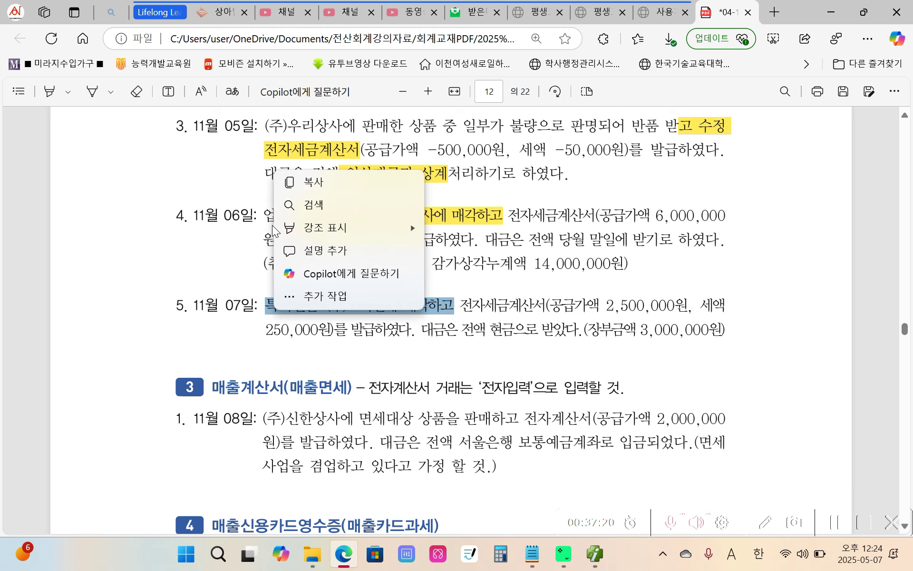
{"action": "mouse_move", "coordinate": [401, 228]}
{"action": "left_click", "coordinate": [429, 225]}
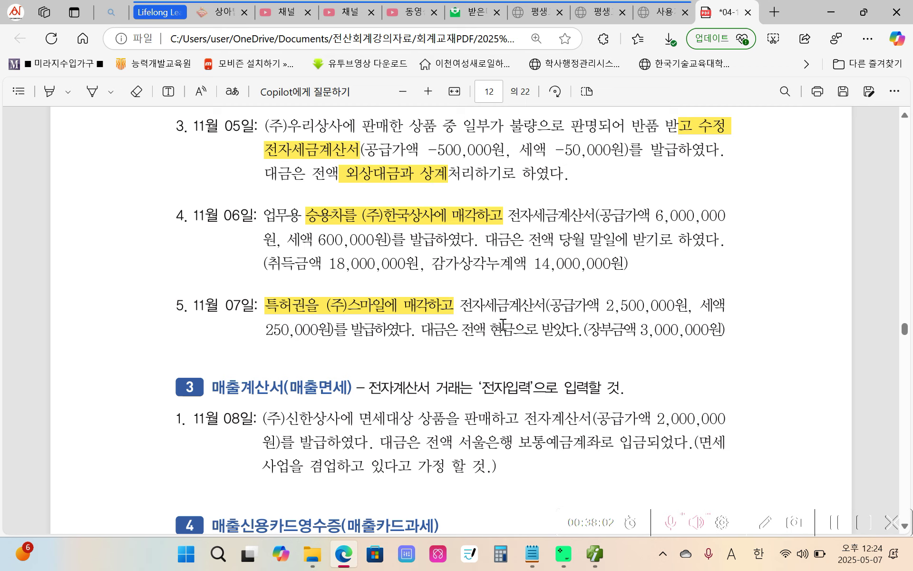
{"action": "left_click_drag", "start_coordinate": [426, 279], "coordinate": [609, 284]}
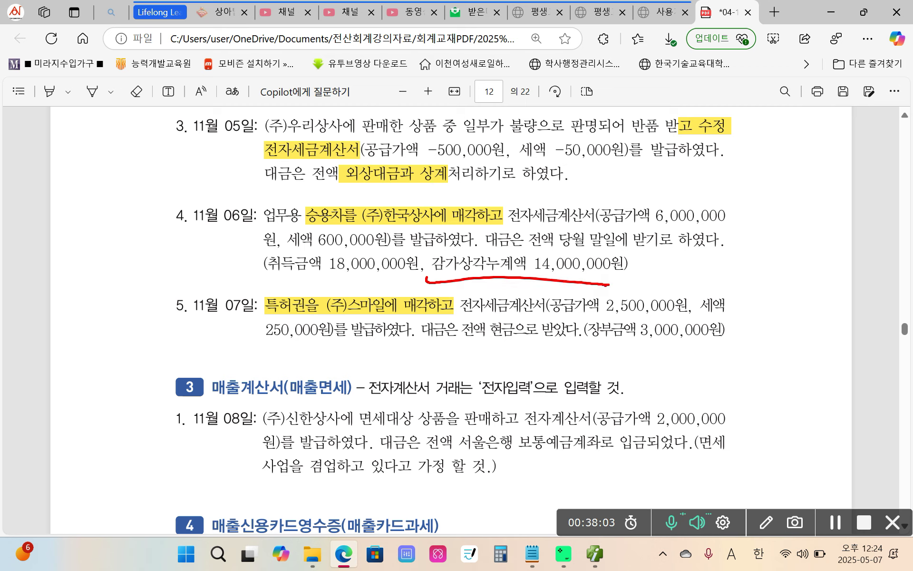
{"action": "key", "text": "Escape"}
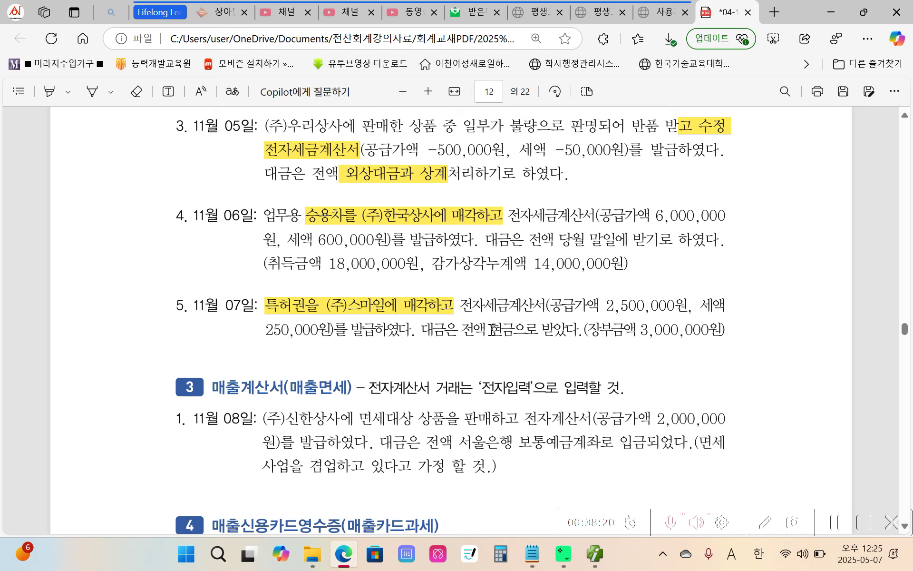
Step: Highlight 현금 and 장부금액 3,000,000원 in yellow in the 11월 07일 transaction
{"action": "left_click_drag", "start_coordinate": [492, 330], "coordinate": [515, 330]}
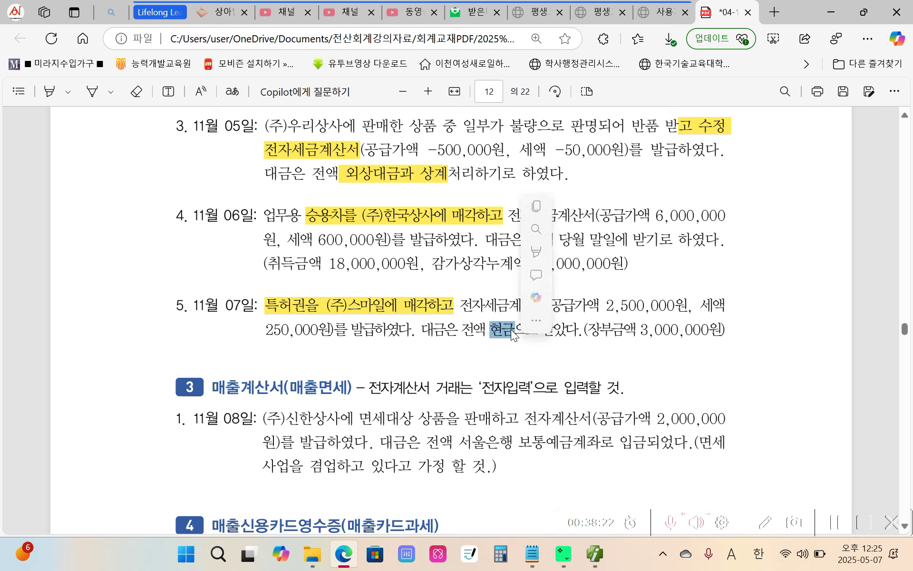
{"action": "mouse_move", "coordinate": [643, 250]}
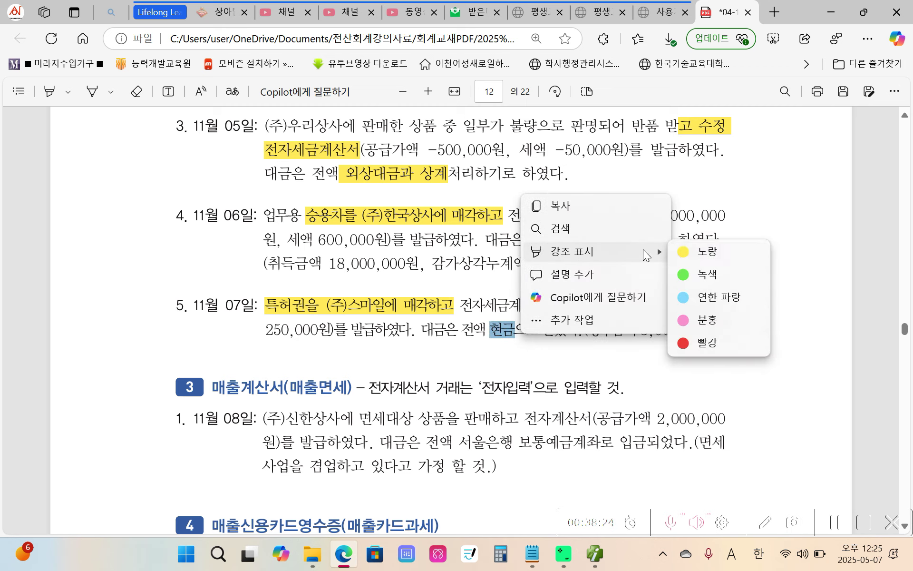
{"action": "left_click", "coordinate": [708, 255]}
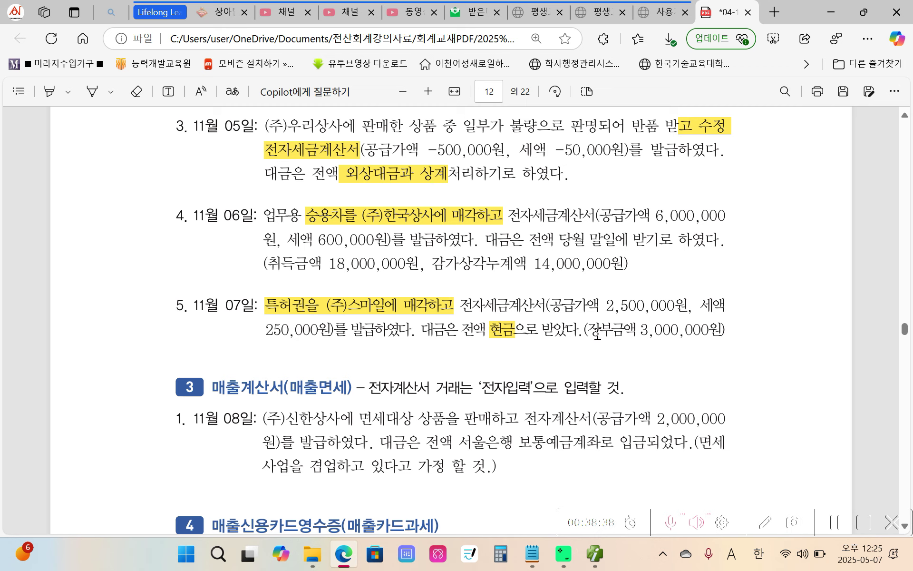
{"action": "left_click_drag", "start_coordinate": [591, 330], "coordinate": [715, 326]}
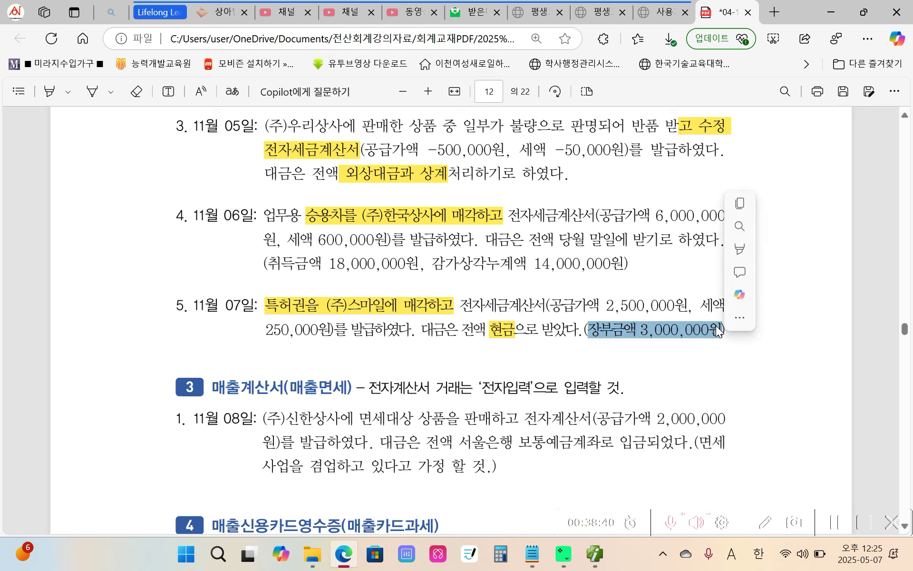
{"action": "mouse_move", "coordinate": [735, 252]}
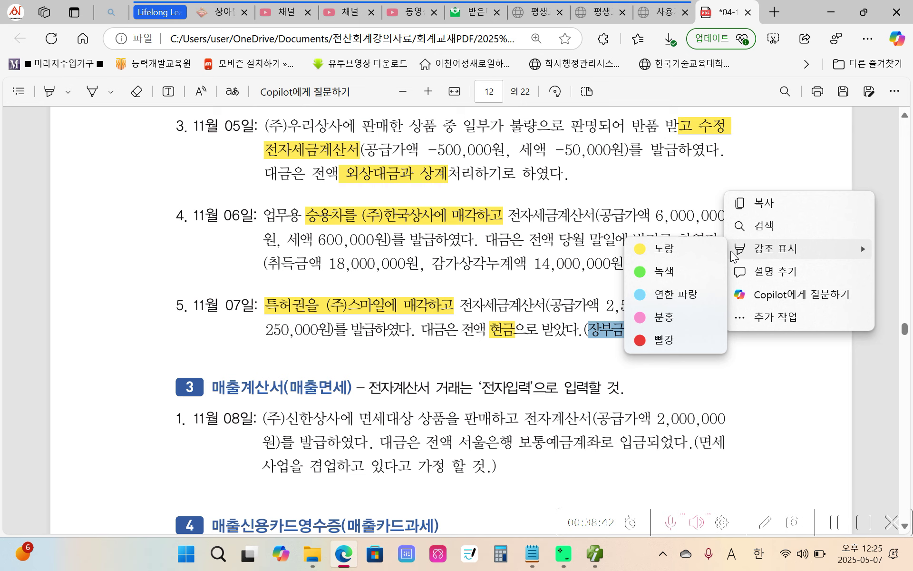
{"action": "left_click", "coordinate": [651, 247]}
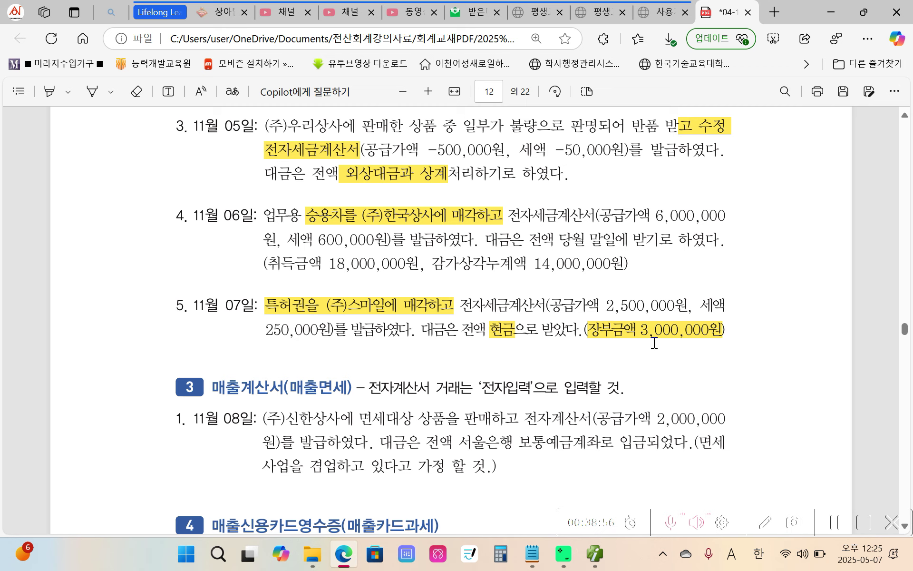
{"action": "key", "text": "ctrl+alt+d"}
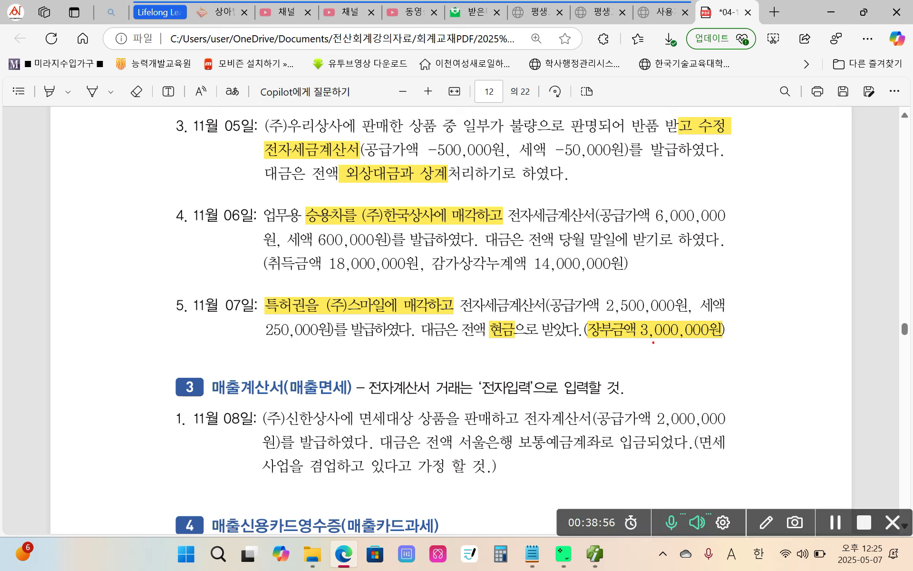
{"action": "left_click_drag", "start_coordinate": [591, 343], "coordinate": [715, 348]}
{"action": "left_click_drag", "start_coordinate": [549, 316], "coordinate": [678, 315]}
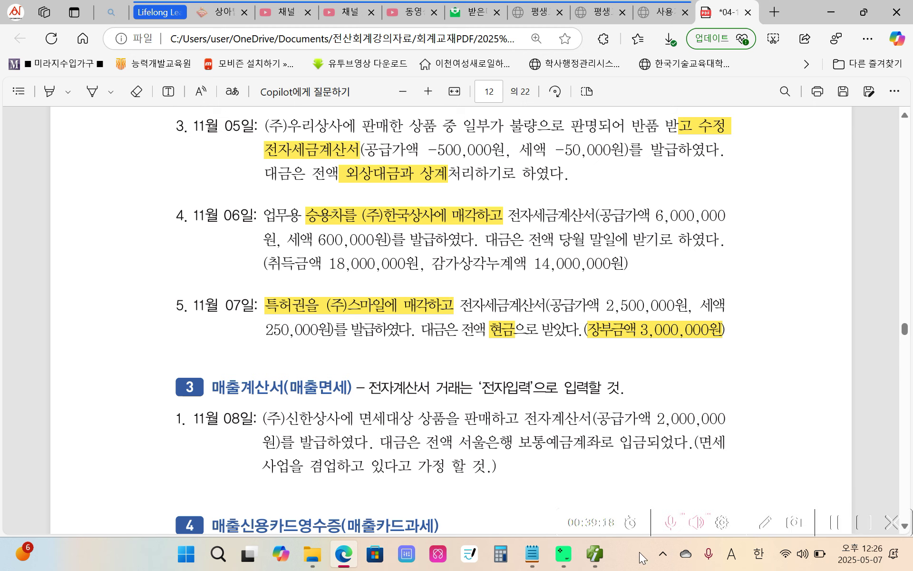
Step: Switch to the accounting program's 매입매출전표입력 and start an entry for November 7 with sales type 11. 과세
{"action": "left_click", "coordinate": [595, 557]}
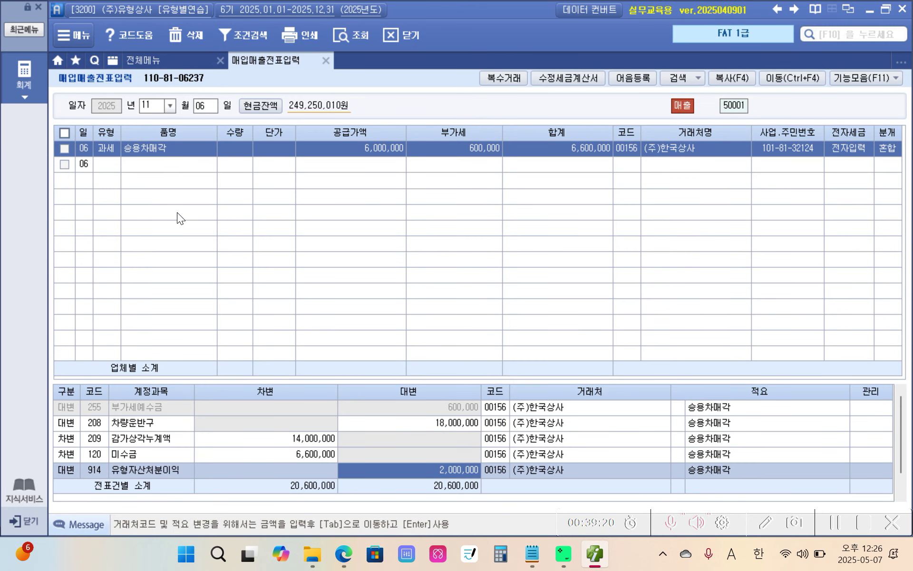
{"action": "left_click", "coordinate": [213, 106]}
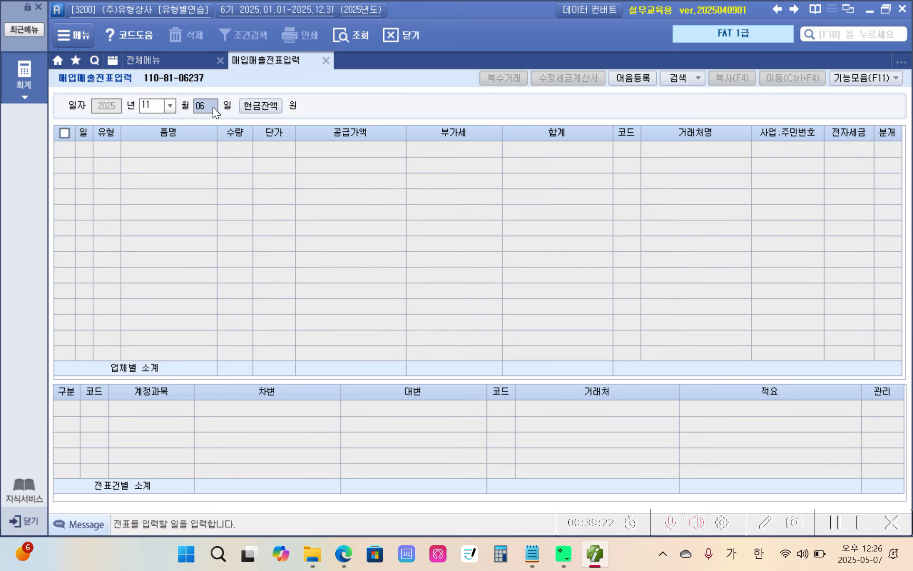
{"action": "type", "text": "7"}
{"action": "key", "text": "Return"}
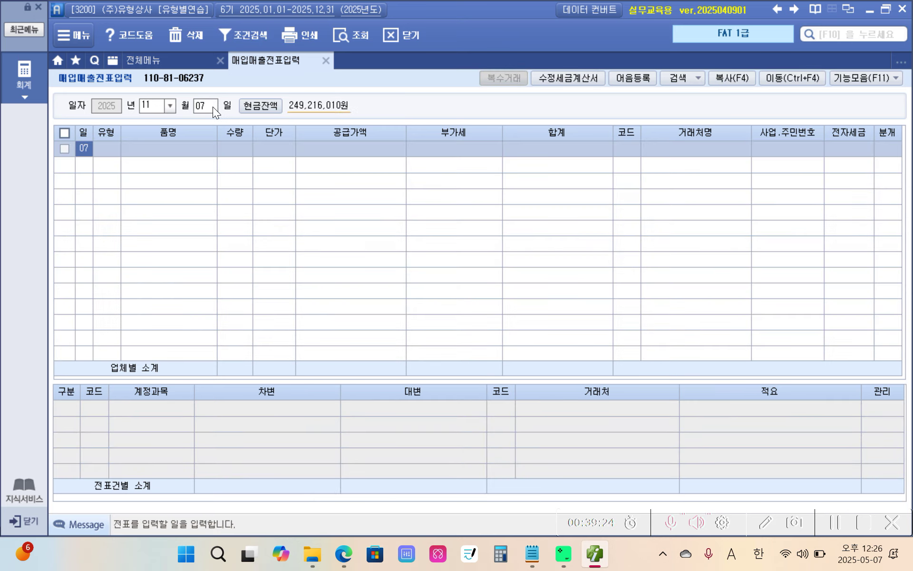
{"action": "key", "text": "Return"}
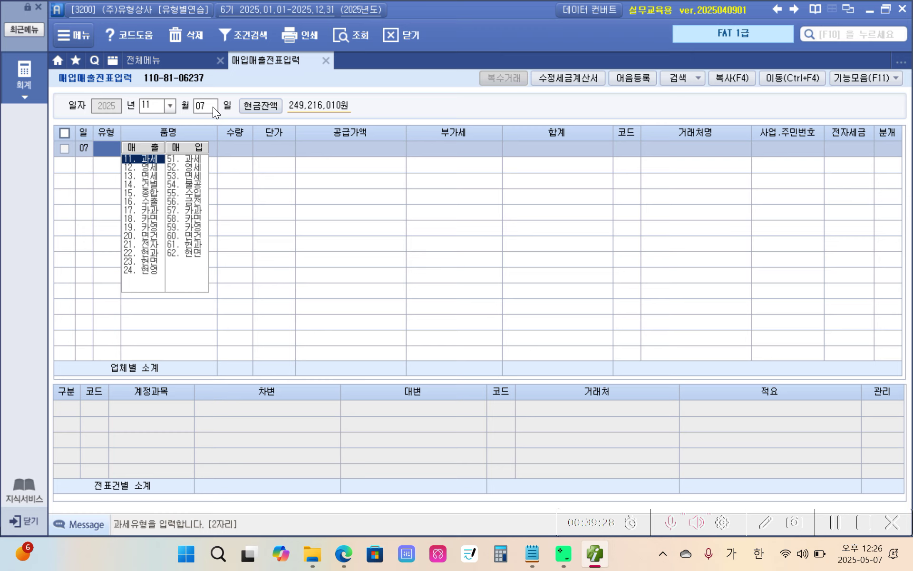
{"action": "type", "text": "11"}
{"action": "key", "text": "Return"}
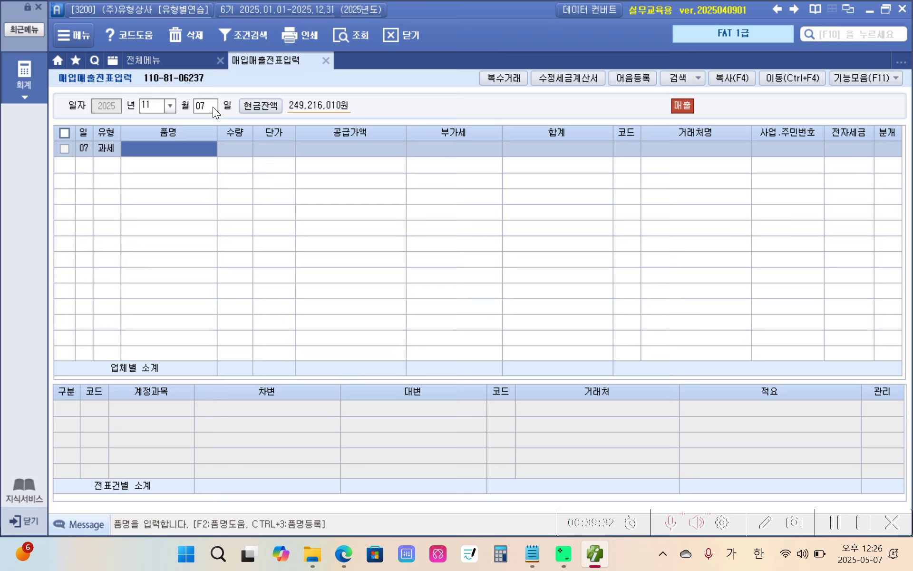
Step: Enter the item name 특허권 매각 and a supply amount of 2,500,000, accepting the calculated VAT
{"action": "type", "text": "특"}
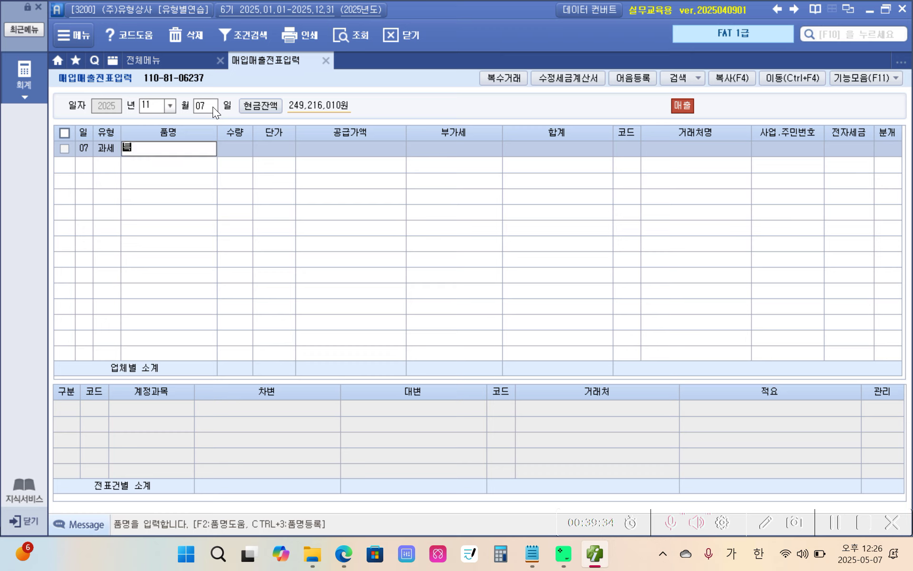
{"action": "type", "text": "ㅎ허권 매각"}
{"action": "key", "text": "Return"}
{"action": "key", "text": "Return"}
{"action": "key", "text": "Return"}
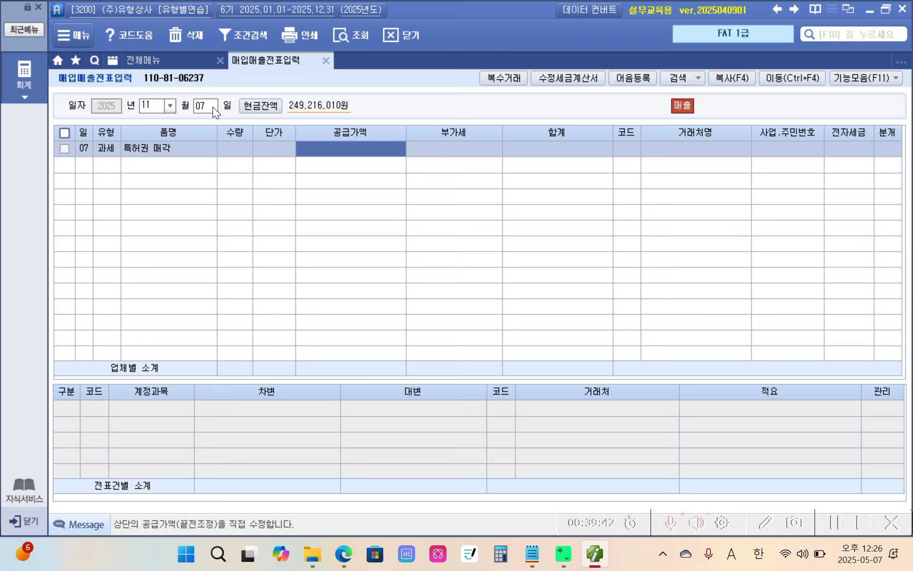
{"action": "type", "text": "2500000"}
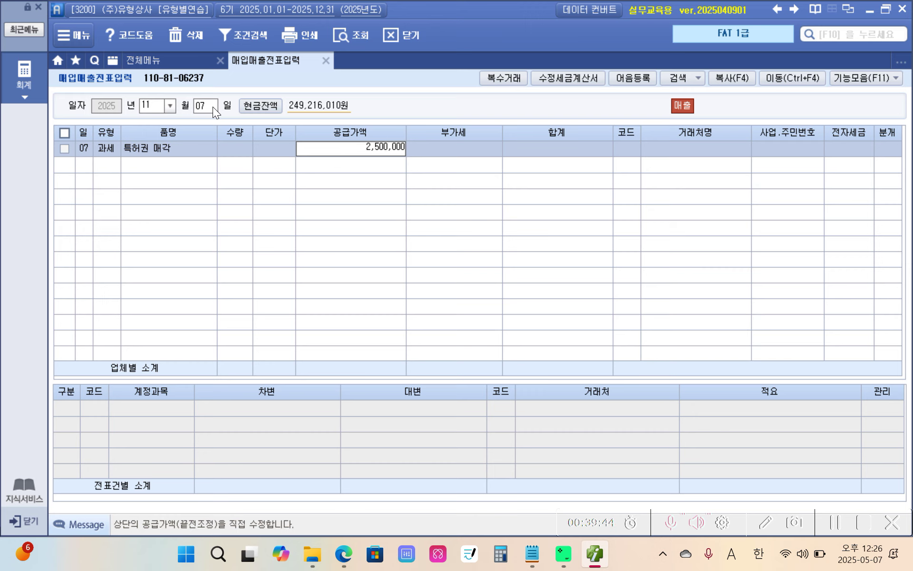
{"action": "key", "text": "Return"}
{"action": "key", "text": "Return"}
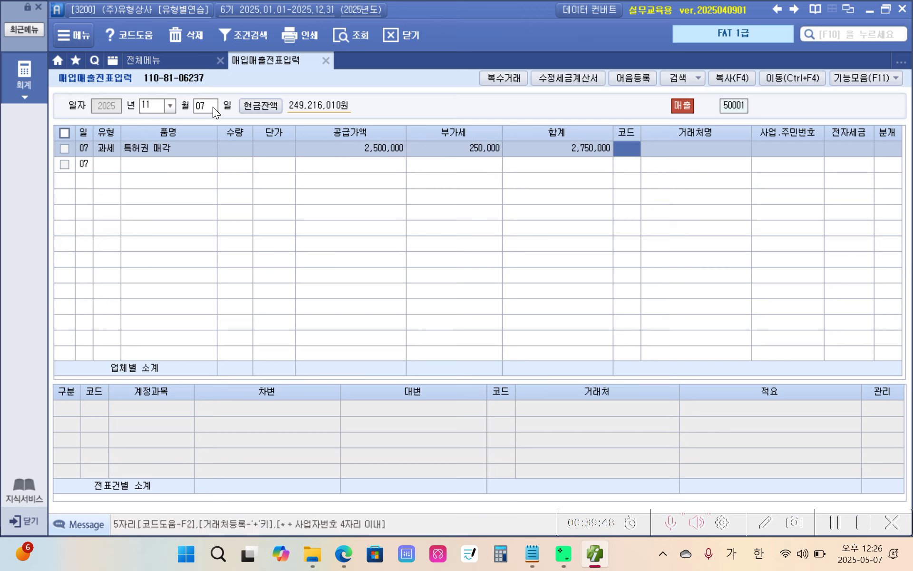
Step: Set the customer to (주)스마일, mark the tax invoice as 전자입력, and choose 혼합 as the journal type
{"action": "type", "text": "스마"}
{"action": "key", "text": "Return"}
{"action": "key", "text": "Return"}
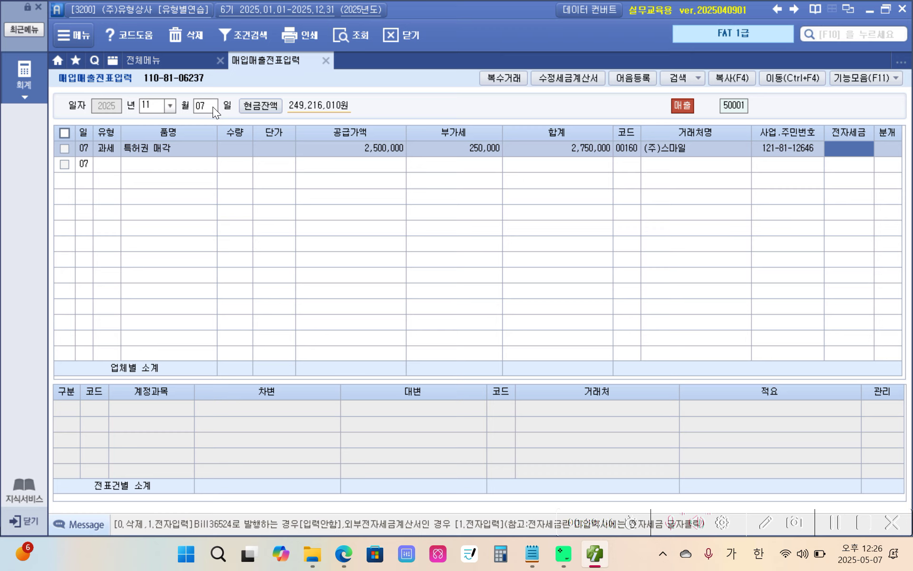
{"action": "type", "text": "1"}
{"action": "key", "text": "Return"}
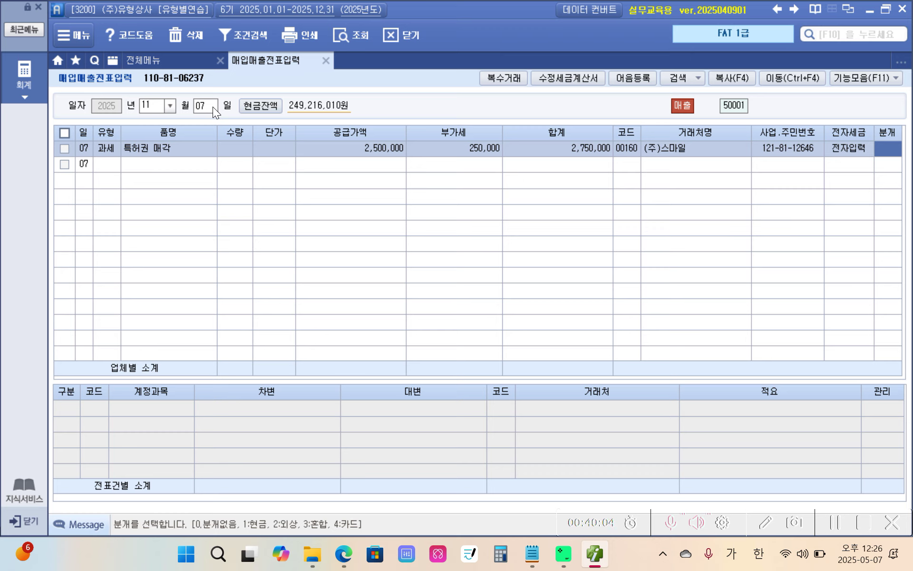
{"action": "type", "text": "3"}
{"action": "key", "text": "Return"}
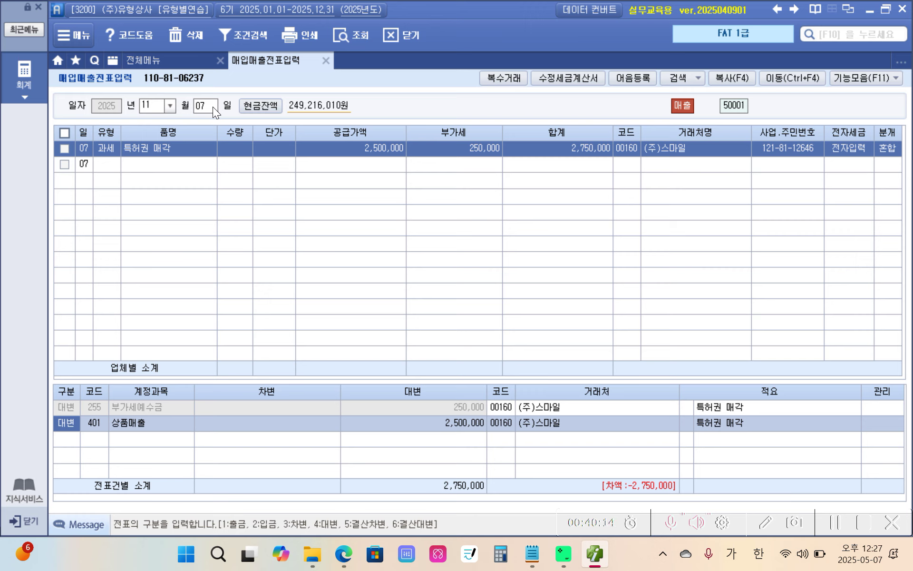
Step: Change the 상품매출 credit line's account to 특허권 (232) and set its credit amount to 3,000,000
{"action": "left_click", "coordinate": [75, 406]}
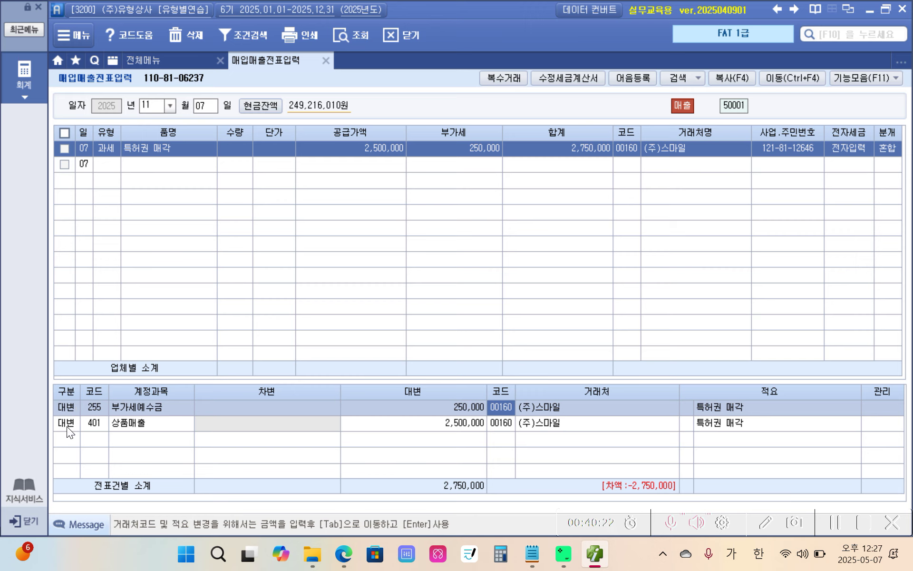
{"action": "left_click", "coordinate": [67, 423]}
{"action": "left_click", "coordinate": [98, 423]}
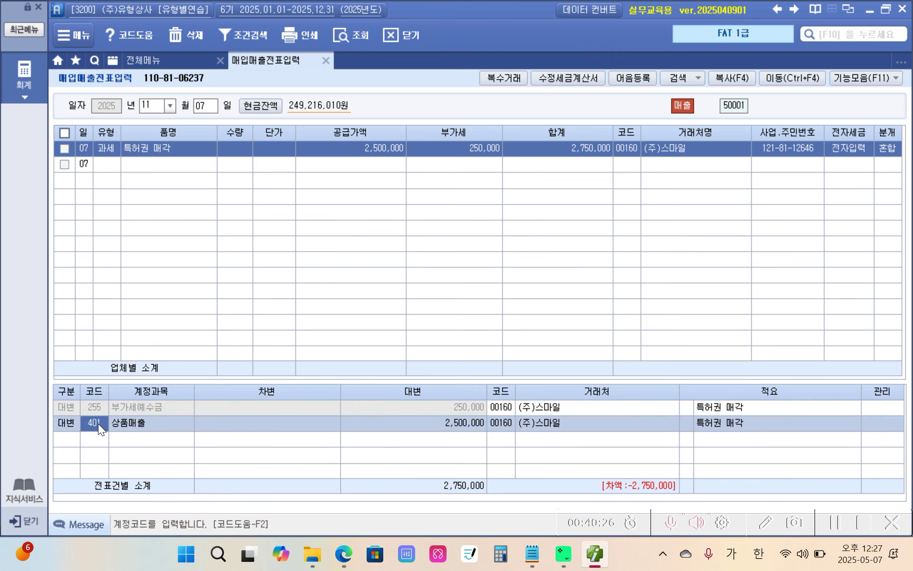
{"action": "type", "text": "특허"}
{"action": "key", "text": "Return"}
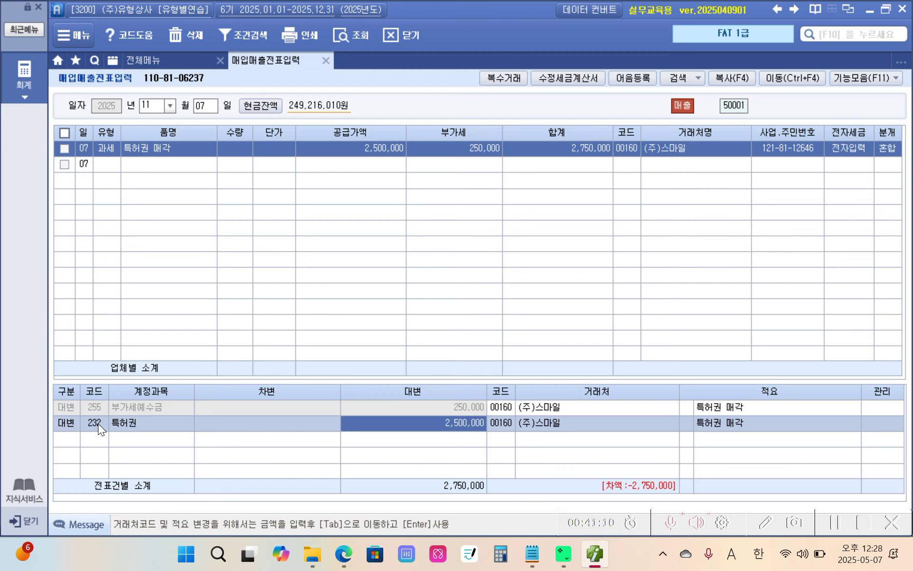
{"action": "type", "text": "3000000"}
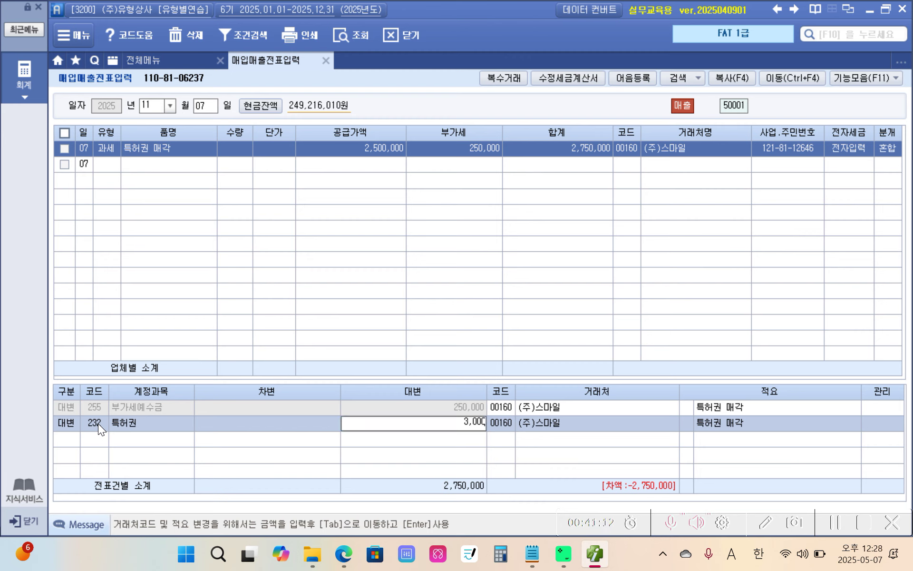
{"action": "key", "text": "Return"}
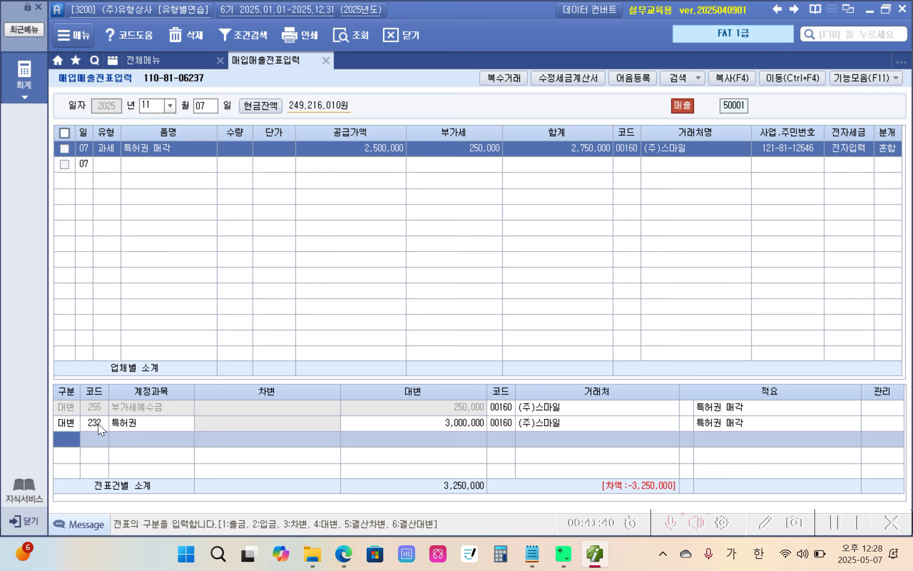
{"action": "mouse_move", "coordinate": [608, 183]}
{"action": "left_mouse_down"}
{"action": "mouse_move", "coordinate": [542, 172]}
{"action": "mouse_move", "coordinate": [625, 138]}
{"action": "mouse_move", "coordinate": [588, 209]}
{"action": "left_mouse_up"}
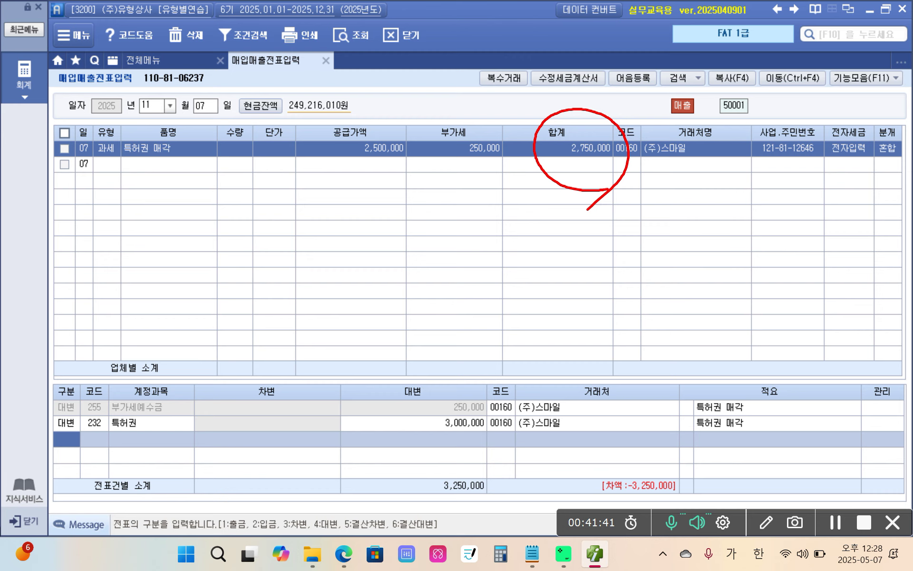
{"action": "mouse_move", "coordinate": [580, 189]}
{"action": "left_mouse_down"}
{"action": "mouse_move", "coordinate": [91, 436]}
{"action": "mouse_move", "coordinate": [81, 446]}
{"action": "mouse_move", "coordinate": [91, 453]}
{"action": "left_mouse_up"}
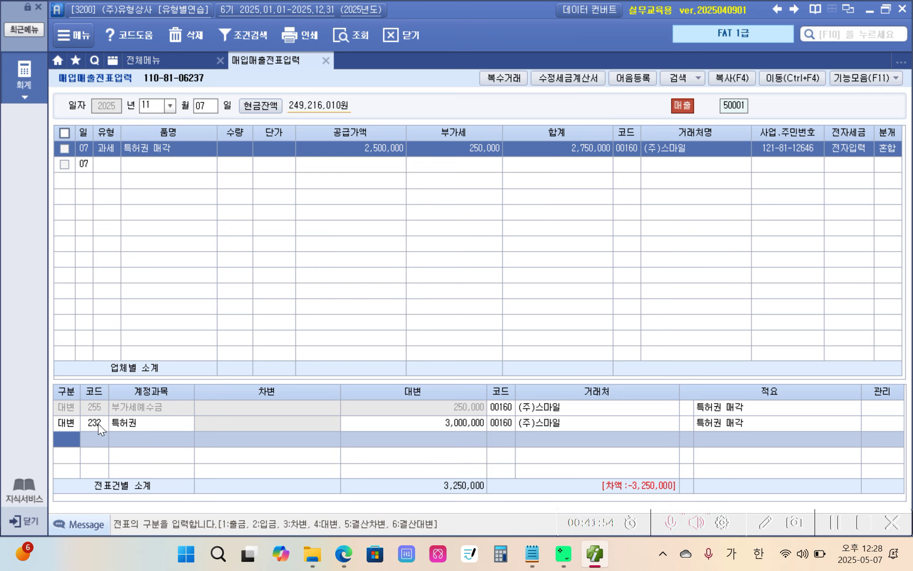
Step: Add a debit line for 현금 (101) with an amount of 2,750,000
{"action": "type", "text": "3101"}
{"action": "key", "text": "Return"}
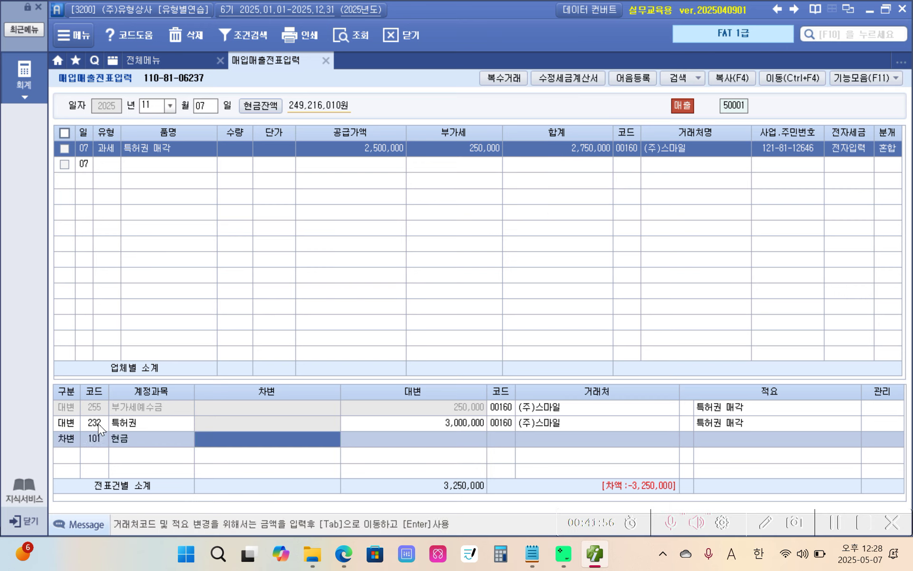
{"action": "type", "text": "2,75"}
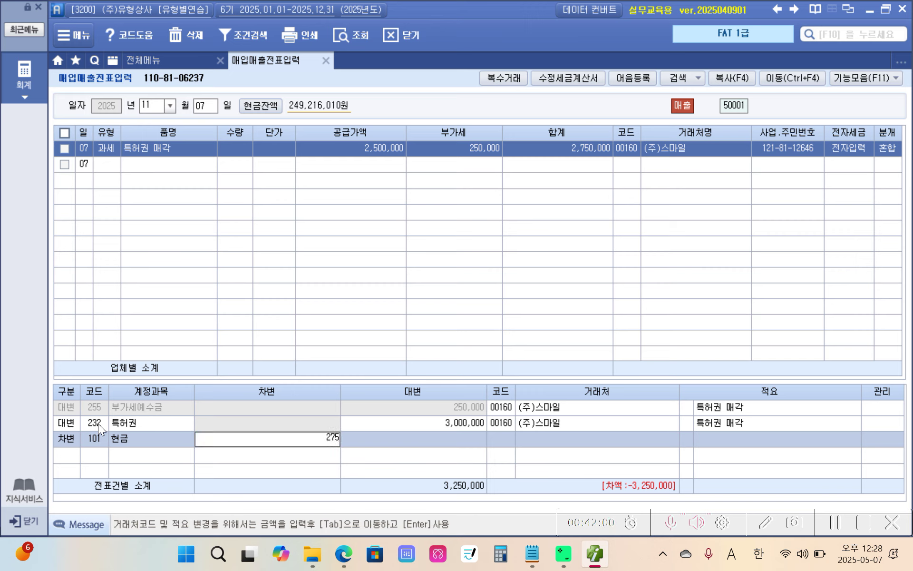
{"action": "type", "text": "0,000"}
{"action": "key", "text": "Return"}
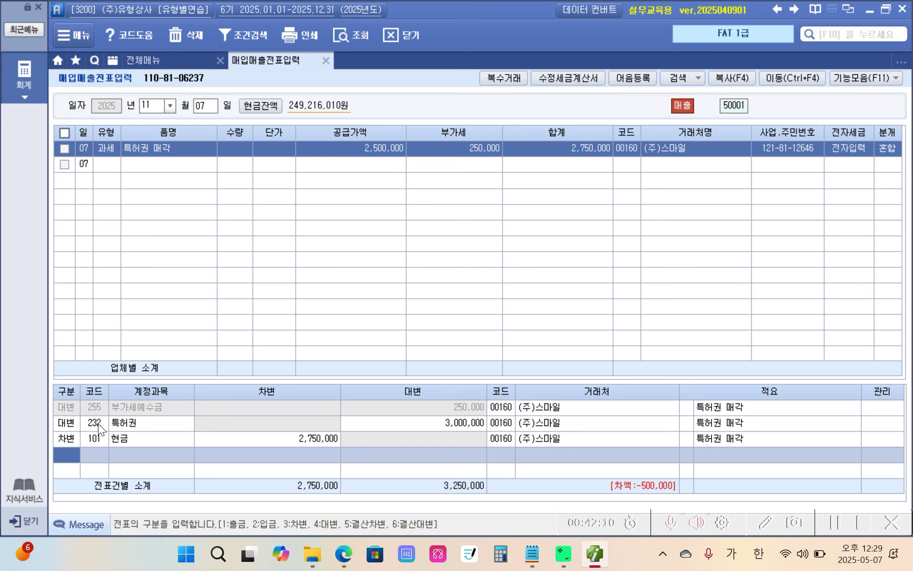
Step: Add a debit line for 무형자산처분손실 (952) with an amount of 500,000
{"action": "mouse_move", "coordinate": [623, 450]}
{"action": "left_mouse_down"}
{"action": "mouse_move", "coordinate": [592, 467]}
{"action": "mouse_move", "coordinate": [694, 493]}
{"action": "mouse_move", "coordinate": [625, 447]}
{"action": "left_mouse_up"}
{"action": "type", "text": "3"}
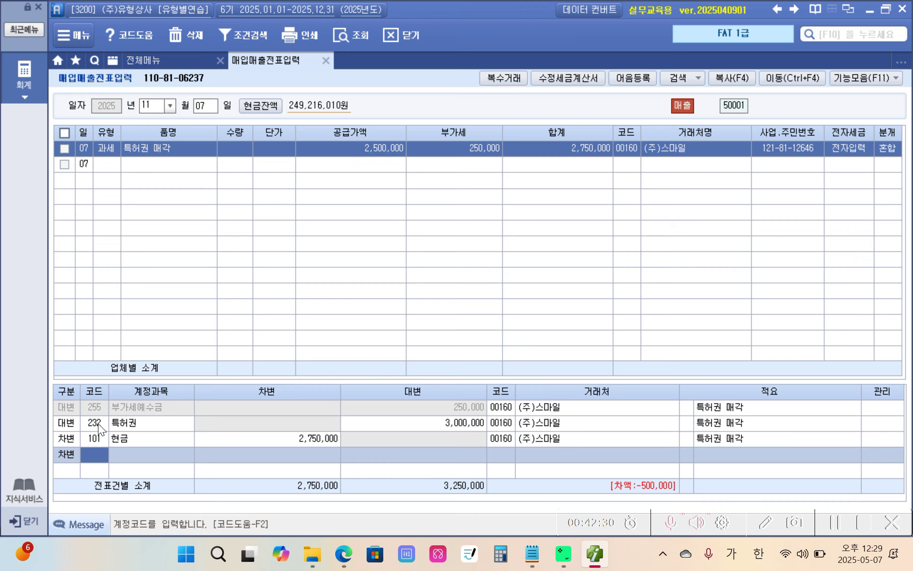
{"action": "type", "text": "무형"}
{"action": "key", "text": "Return"}
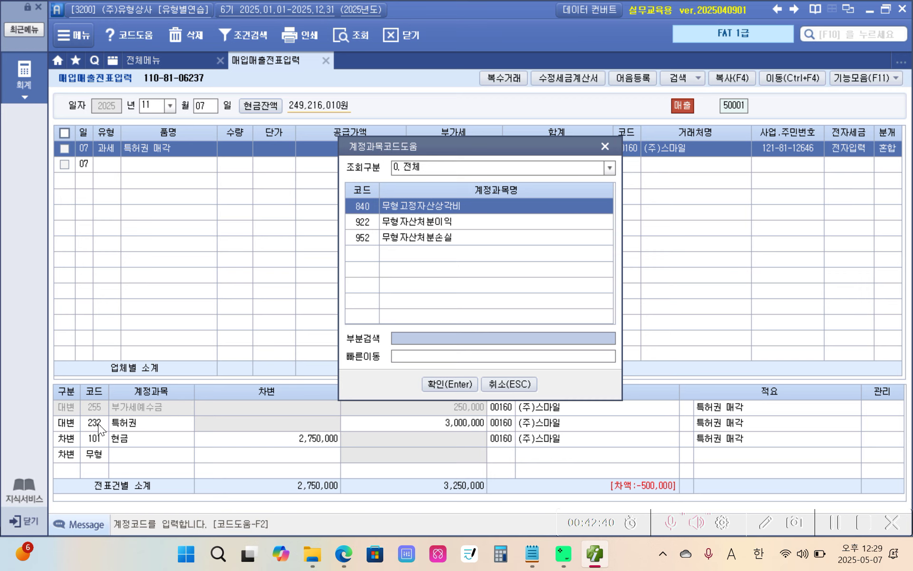
{"action": "key", "text": "Down"}
{"action": "key", "text": "Down"}
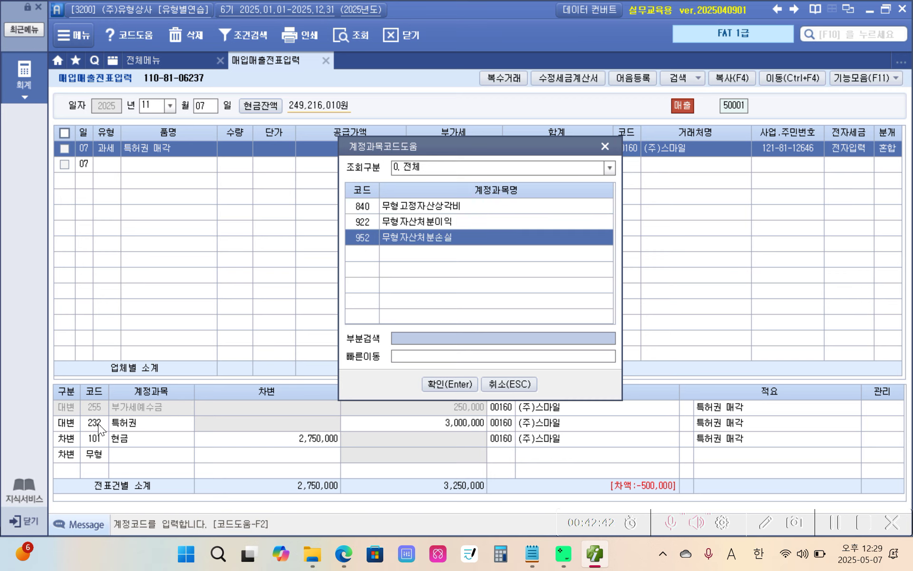
{"action": "key", "text": "Return"}
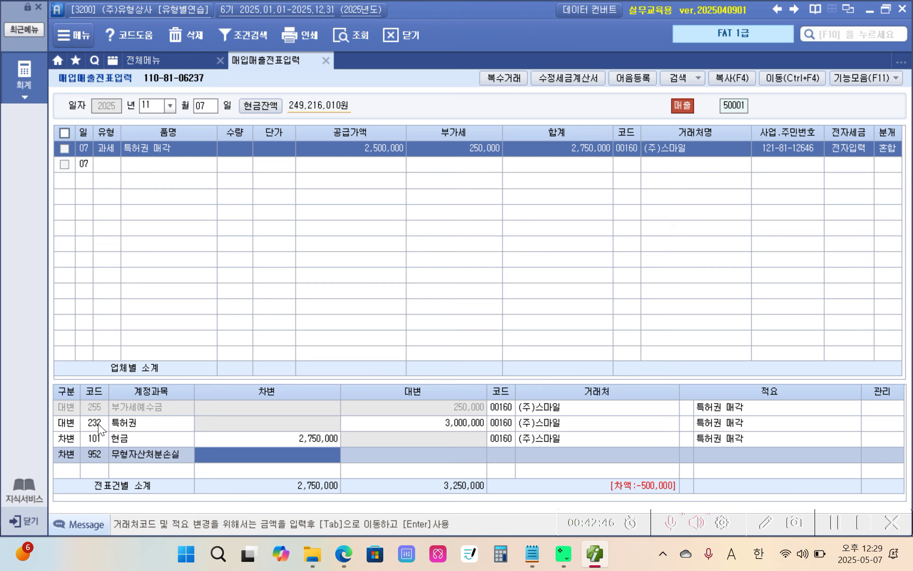
{"action": "type", "text": "5000000"}
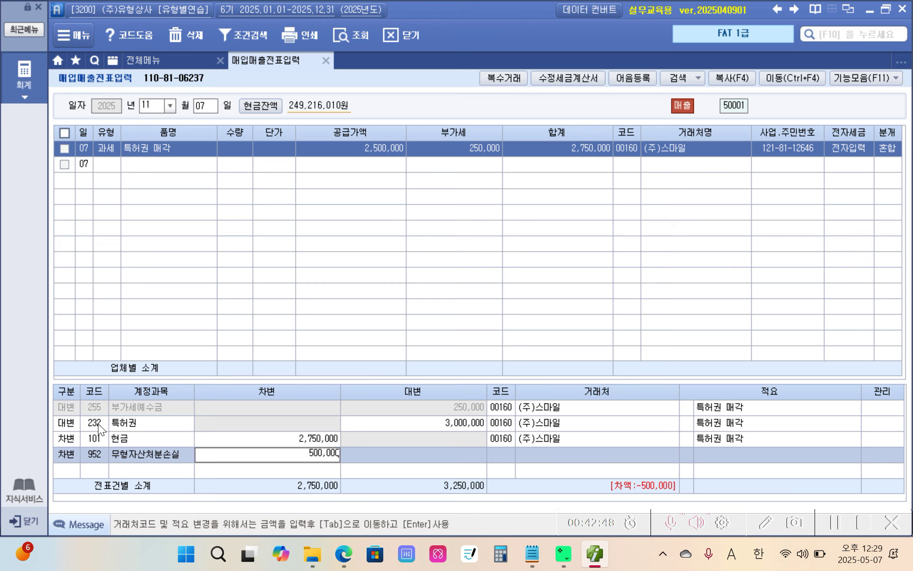
{"action": "key", "text": "Return"}
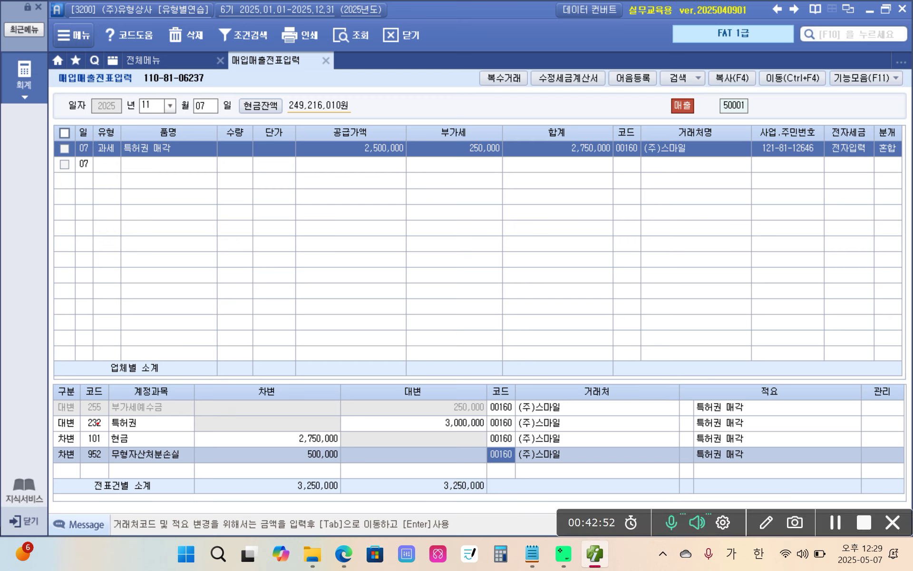
{"action": "mouse_move", "coordinate": [512, 476]}
{"action": "left_mouse_down"}
{"action": "mouse_move", "coordinate": [475, 437]}
{"action": "mouse_move", "coordinate": [581, 403]}
{"action": "mouse_move", "coordinate": [554, 458]}
{"action": "mouse_move", "coordinate": [510, 478]}
{"action": "left_mouse_up"}
{"action": "mouse_move", "coordinate": [280, 484]}
{"action": "left_mouse_down"}
{"action": "mouse_move", "coordinate": [350, 497]}
{"action": "mouse_move", "coordinate": [285, 480]}
{"action": "left_mouse_up"}
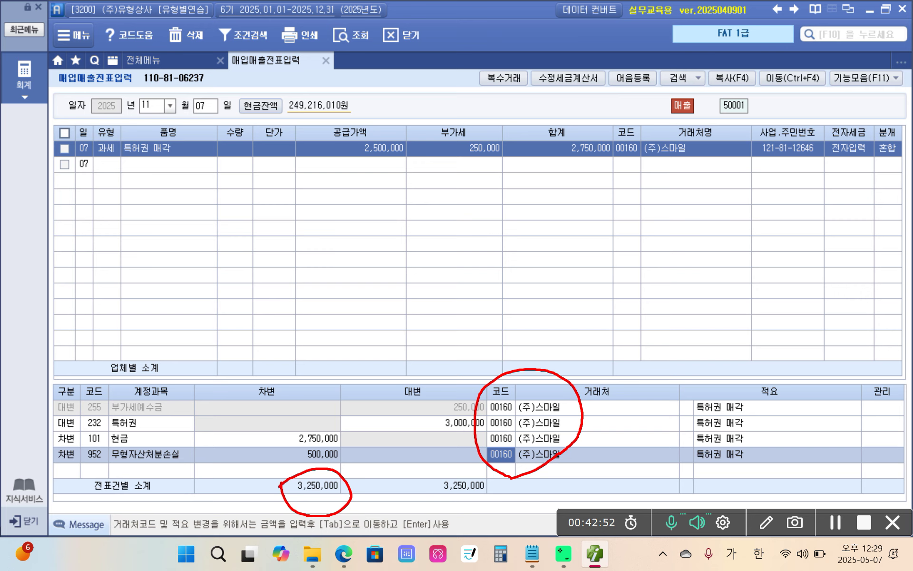
{"action": "mouse_move", "coordinate": [435, 471]}
{"action": "left_mouse_down"}
{"action": "mouse_move", "coordinate": [492, 505]}
{"action": "mouse_move", "coordinate": [450, 469]}
{"action": "left_mouse_up"}
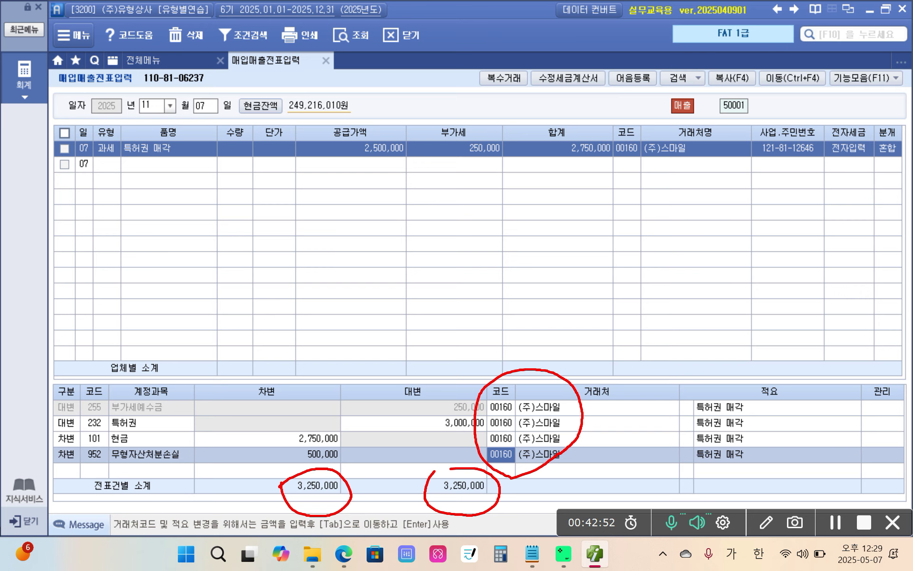
{"action": "mouse_move", "coordinate": [116, 202]}
{"action": "left_mouse_down"}
{"action": "mouse_move", "coordinate": [138, 220]}
{"action": "mouse_move", "coordinate": [119, 267]}
{"action": "mouse_move", "coordinate": [148, 261]}
{"action": "left_mouse_up"}
{"action": "mouse_move", "coordinate": [147, 253]}
{"action": "left_mouse_down"}
{"action": "mouse_move", "coordinate": [169, 236]}
{"action": "mouse_move", "coordinate": [169, 287]}
{"action": "left_mouse_up"}
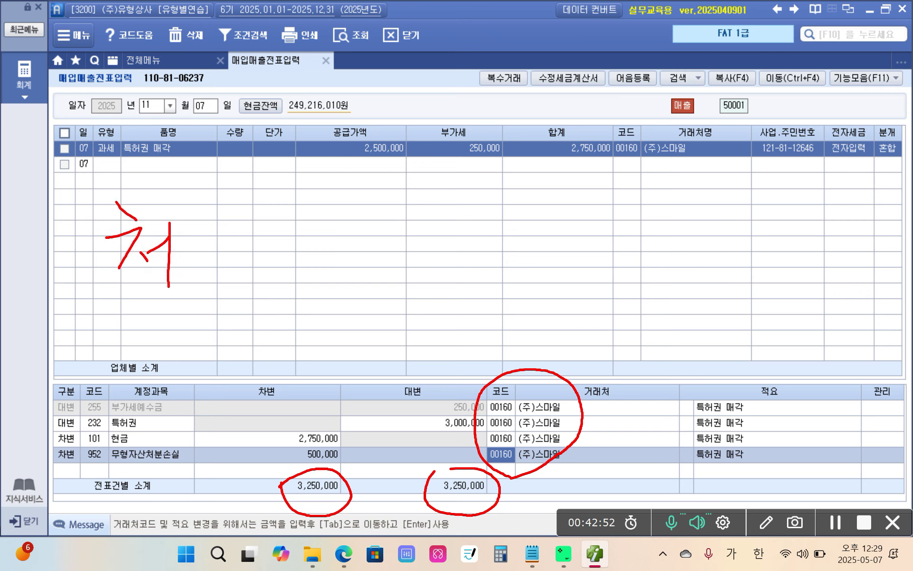
{"action": "left_click_drag", "start_coordinate": [189, 211], "coordinate": [191, 248]}
{"action": "mouse_move", "coordinate": [203, 204]}
{"action": "left_mouse_down"}
{"action": "mouse_move", "coordinate": [214, 226]}
{"action": "mouse_move", "coordinate": [200, 238]}
{"action": "left_mouse_up"}
{"action": "mouse_move", "coordinate": [183, 261]}
{"action": "left_mouse_down"}
{"action": "mouse_move", "coordinate": [211, 241]}
{"action": "mouse_move", "coordinate": [212, 267]}
{"action": "left_mouse_up"}
{"action": "left_click_drag", "start_coordinate": [194, 264], "coordinate": [225, 274]}
{"action": "left_click_drag", "start_coordinate": [239, 224], "coordinate": [230, 253]}
{"action": "mouse_move", "coordinate": [240, 232]}
{"action": "left_mouse_down"}
{"action": "mouse_move", "coordinate": [260, 246]}
{"action": "mouse_move", "coordinate": [257, 277]}
{"action": "left_mouse_up"}
{"action": "left_click_drag", "start_coordinate": [269, 232], "coordinate": [282, 254]}
{"action": "left_click_drag", "start_coordinate": [295, 208], "coordinate": [297, 297]}
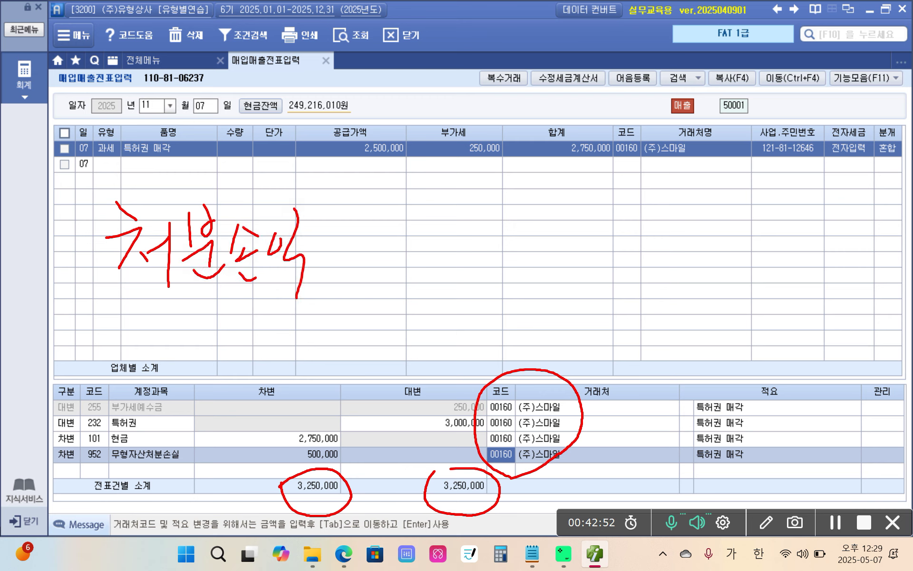
{"action": "mouse_move", "coordinate": [344, 245]}
{"action": "left_mouse_down"}
{"action": "mouse_move", "coordinate": [371, 241]}
{"action": "mouse_move", "coordinate": [367, 271]}
{"action": "left_mouse_up"}
{"action": "left_click_drag", "start_coordinate": [430, 213], "coordinate": [443, 222]}
{"action": "left_click_drag", "start_coordinate": [424, 236], "coordinate": [420, 268]}
{"action": "left_click_drag", "start_coordinate": [436, 249], "coordinate": [447, 262]}
{"action": "mouse_move", "coordinate": [454, 246]}
{"action": "left_mouse_down"}
{"action": "mouse_move", "coordinate": [468, 242]}
{"action": "mouse_move", "coordinate": [465, 279]}
{"action": "left_mouse_up"}
{"action": "left_click_drag", "start_coordinate": [492, 218], "coordinate": [489, 247]}
{"action": "mouse_move", "coordinate": [509, 210]}
{"action": "left_mouse_down"}
{"action": "mouse_move", "coordinate": [500, 246]}
{"action": "mouse_move", "coordinate": [522, 249]}
{"action": "mouse_move", "coordinate": [498, 279]}
{"action": "left_mouse_up"}
{"action": "left_click_drag", "start_coordinate": [486, 278], "coordinate": [507, 282]}
{"action": "mouse_move", "coordinate": [528, 228]}
{"action": "left_mouse_down"}
{"action": "mouse_move", "coordinate": [548, 247]}
{"action": "mouse_move", "coordinate": [529, 279]}
{"action": "left_mouse_up"}
{"action": "left_click_drag", "start_coordinate": [527, 262], "coordinate": [541, 276]}
{"action": "mouse_move", "coordinate": [558, 238]}
{"action": "left_mouse_down"}
{"action": "mouse_move", "coordinate": [552, 250]}
{"action": "mouse_move", "coordinate": [561, 239]}
{"action": "left_mouse_up"}
{"action": "mouse_move", "coordinate": [576, 227]}
{"action": "left_mouse_down"}
{"action": "mouse_move", "coordinate": [574, 252]}
{"action": "mouse_move", "coordinate": [587, 238]}
{"action": "left_mouse_up"}
{"action": "mouse_move", "coordinate": [574, 261]}
{"action": "left_mouse_down"}
{"action": "mouse_move", "coordinate": [584, 286]}
{"action": "mouse_move", "coordinate": [646, 260]}
{"action": "mouse_move", "coordinate": [699, 221]}
{"action": "mouse_move", "coordinate": [669, 260]}
{"action": "left_mouse_up"}
{"action": "left_click_drag", "start_coordinate": [688, 240], "coordinate": [702, 252]}
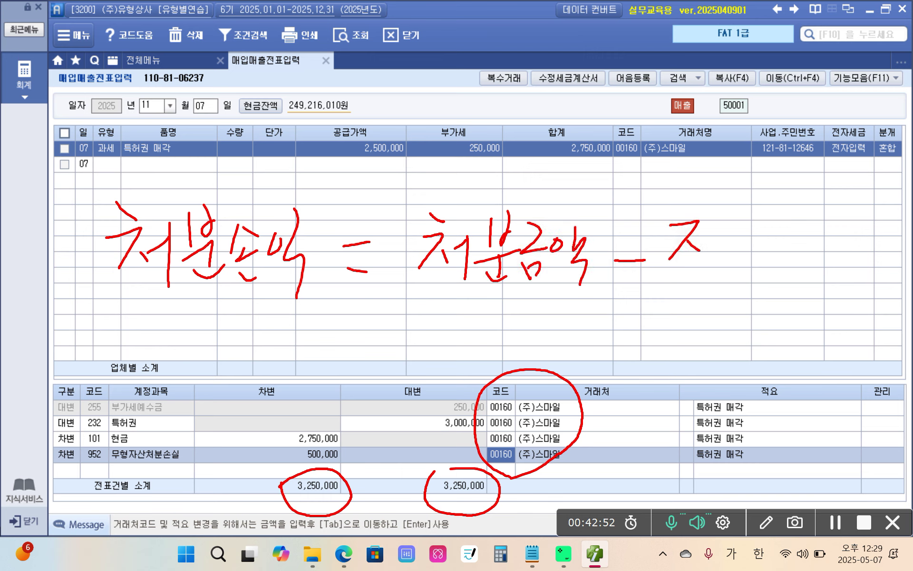
{"action": "mouse_move", "coordinate": [711, 199]}
{"action": "left_mouse_down"}
{"action": "mouse_move", "coordinate": [734, 229]}
{"action": "mouse_move", "coordinate": [710, 260]}
{"action": "left_mouse_up"}
{"action": "mouse_move", "coordinate": [739, 216]}
{"action": "left_mouse_down"}
{"action": "mouse_move", "coordinate": [740, 244]}
{"action": "mouse_move", "coordinate": [754, 236]}
{"action": "left_mouse_up"}
{"action": "left_click_drag", "start_coordinate": [725, 260], "coordinate": [769, 243]}
{"action": "left_click_drag", "start_coordinate": [751, 259], "coordinate": [752, 283]}
{"action": "left_click_drag", "start_coordinate": [777, 215], "coordinate": [793, 220]}
{"action": "left_click_drag", "start_coordinate": [767, 228], "coordinate": [806, 221]}
{"action": "left_click_drag", "start_coordinate": [772, 249], "coordinate": [782, 271]}
{"action": "mouse_move", "coordinate": [781, 253]}
{"action": "left_mouse_down"}
{"action": "mouse_move", "coordinate": [796, 251]}
{"action": "mouse_move", "coordinate": [804, 266]}
{"action": "left_mouse_up"}
{"action": "mouse_move", "coordinate": [815, 224]}
{"action": "left_mouse_down"}
{"action": "mouse_move", "coordinate": [809, 236]}
{"action": "mouse_move", "coordinate": [816, 224]}
{"action": "left_mouse_up"}
{"action": "mouse_move", "coordinate": [832, 220]}
{"action": "left_mouse_down"}
{"action": "mouse_move", "coordinate": [833, 231]}
{"action": "mouse_move", "coordinate": [846, 229]}
{"action": "left_mouse_up"}
{"action": "left_click_drag", "start_coordinate": [840, 227], "coordinate": [842, 286]}
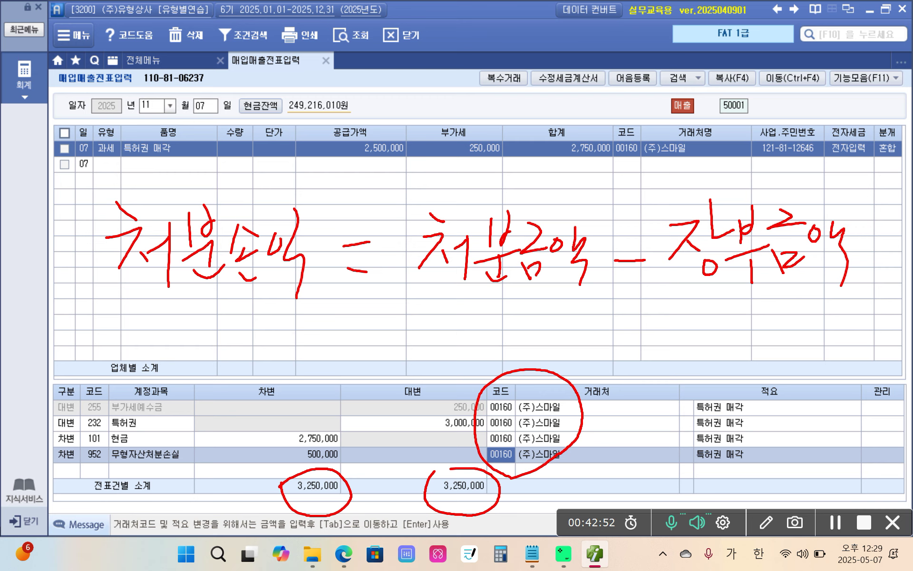
{"action": "left_click_drag", "start_coordinate": [343, 163], "coordinate": [424, 170]}
{"action": "mouse_move", "coordinate": [414, 298]}
{"action": "left_mouse_down"}
{"action": "mouse_move", "coordinate": [444, 333]}
{"action": "mouse_move", "coordinate": [444, 366]}
{"action": "left_mouse_up"}
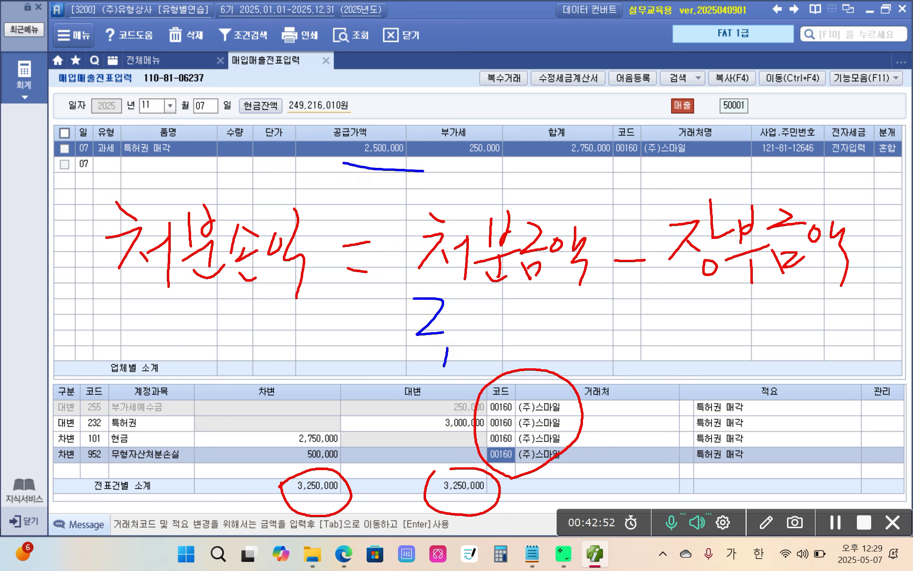
{"action": "mouse_move", "coordinate": [478, 290]}
{"action": "left_mouse_down"}
{"action": "mouse_move", "coordinate": [461, 344]}
{"action": "mouse_move", "coordinate": [513, 307]}
{"action": "left_mouse_up"}
{"action": "mouse_move", "coordinate": [520, 348]}
{"action": "left_mouse_down"}
{"action": "mouse_move", "coordinate": [513, 356]}
{"action": "mouse_move", "coordinate": [542, 318]}
{"action": "mouse_move", "coordinate": [558, 328]}
{"action": "left_mouse_up"}
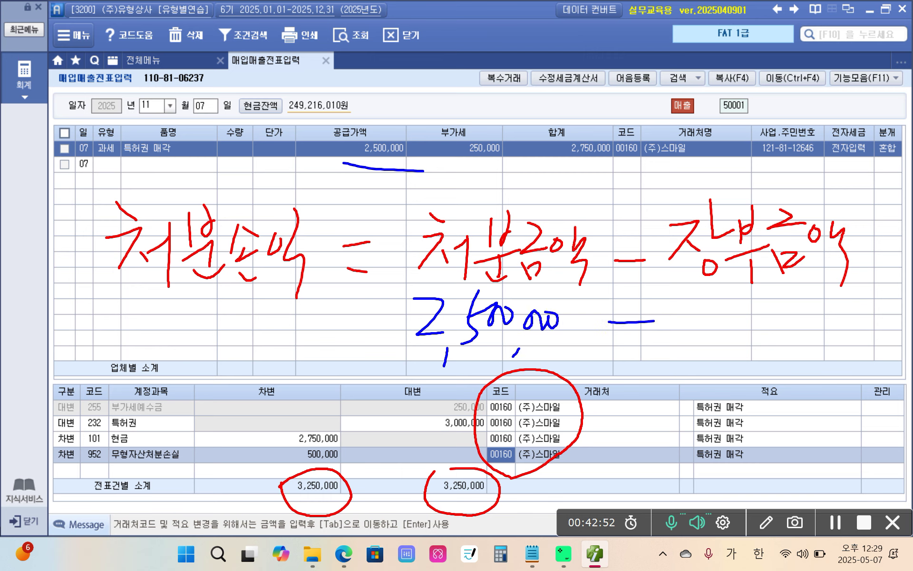
{"action": "mouse_move", "coordinate": [705, 309]}
{"action": "left_mouse_down"}
{"action": "mouse_move", "coordinate": [719, 315]}
{"action": "mouse_move", "coordinate": [713, 351]}
{"action": "mouse_move", "coordinate": [731, 360]}
{"action": "left_mouse_up"}
{"action": "mouse_move", "coordinate": [748, 326]}
{"action": "left_mouse_down"}
{"action": "mouse_move", "coordinate": [755, 340]}
{"action": "mouse_move", "coordinate": [788, 323]}
{"action": "mouse_move", "coordinate": [792, 351]}
{"action": "left_mouse_up"}
{"action": "left_click_drag", "start_coordinate": [809, 327], "coordinate": [849, 326]}
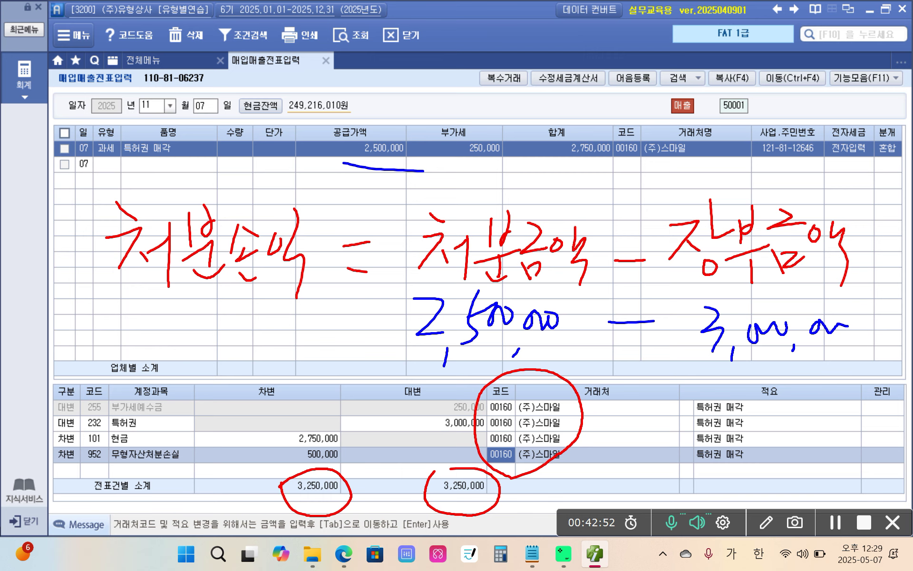
{"action": "mouse_move", "coordinate": [107, 304]}
{"action": "left_mouse_down"}
{"action": "mouse_move", "coordinate": [122, 340]}
{"action": "mouse_move", "coordinate": [106, 307]}
{"action": "left_mouse_up"}
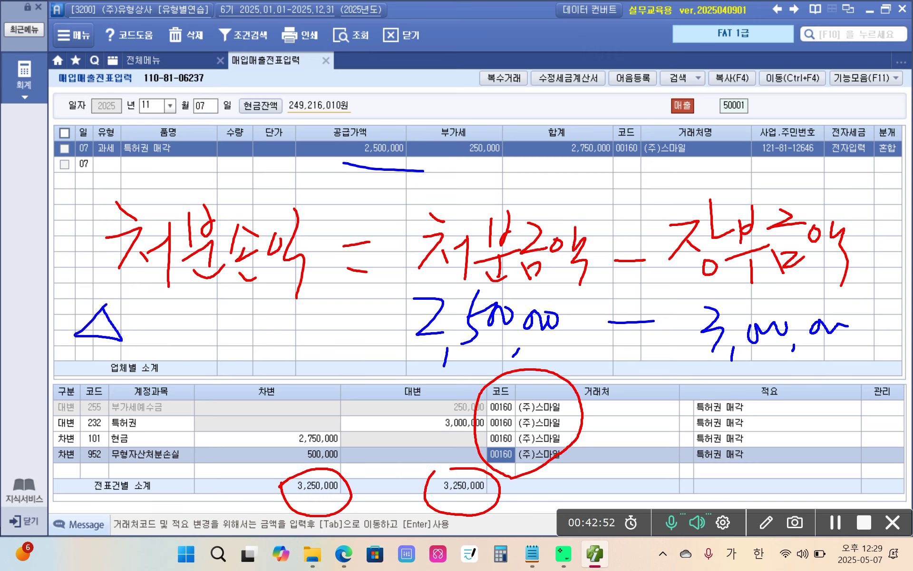
{"action": "mouse_move", "coordinate": [179, 296]}
{"action": "left_mouse_down"}
{"action": "mouse_move", "coordinate": [166, 344]}
{"action": "mouse_move", "coordinate": [227, 307]}
{"action": "mouse_move", "coordinate": [236, 342]}
{"action": "left_mouse_up"}
{"action": "mouse_move", "coordinate": [259, 314]}
{"action": "left_mouse_down"}
{"action": "mouse_move", "coordinate": [295, 314]}
{"action": "mouse_move", "coordinate": [306, 294]}
{"action": "left_mouse_up"}
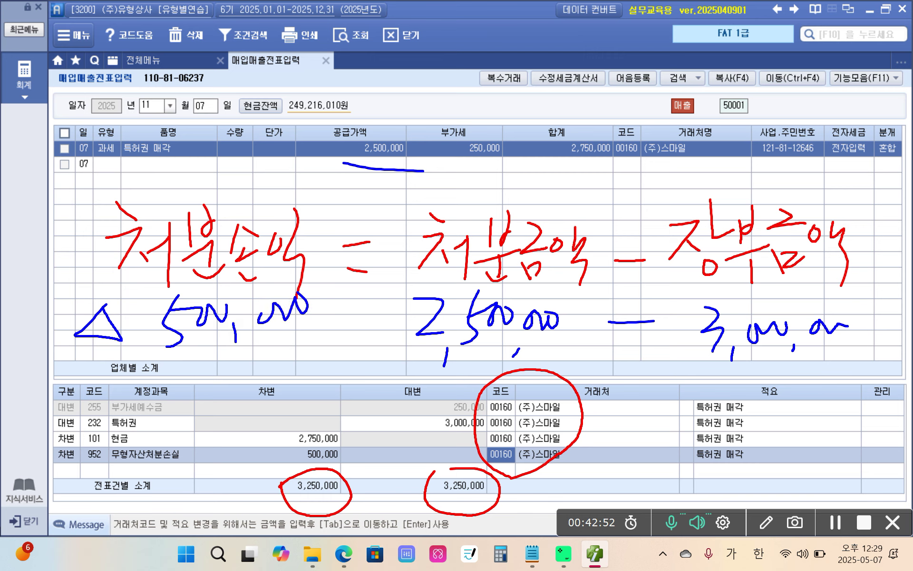
{"action": "mouse_move", "coordinate": [307, 458]}
{"action": "left_mouse_down"}
{"action": "mouse_move", "coordinate": [348, 455]}
{"action": "mouse_move", "coordinate": [312, 449]}
{"action": "left_mouse_up"}
{"action": "mouse_move", "coordinate": [226, 345]}
{"action": "left_mouse_down"}
{"action": "mouse_move", "coordinate": [187, 451]}
{"action": "mouse_move", "coordinate": [195, 453]}
{"action": "left_mouse_up"}
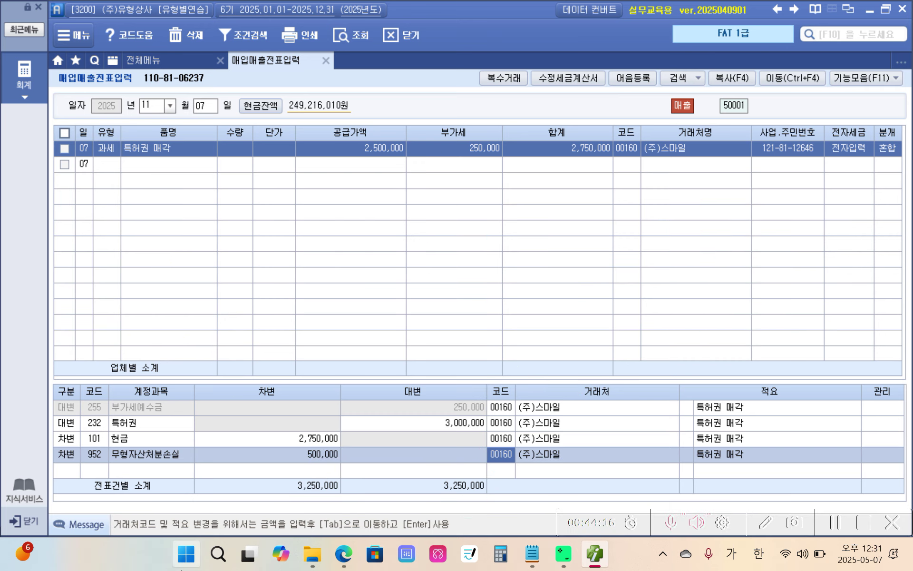
Step: Switch to the textbook PDF in Edge and highlight 매출면세 in the section 3 heading in yellow
{"action": "mouse_move", "coordinate": [344, 554]}
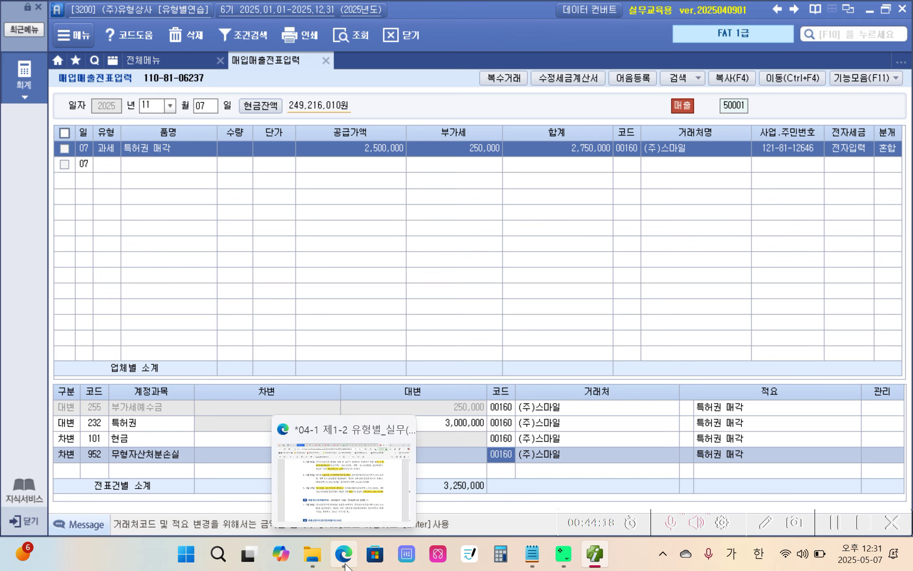
{"action": "left_click", "coordinate": [292, 477]}
{"action": "scroll", "coordinate": [292, 477], "scroll_direction": "down", "scroll_amount": 3}
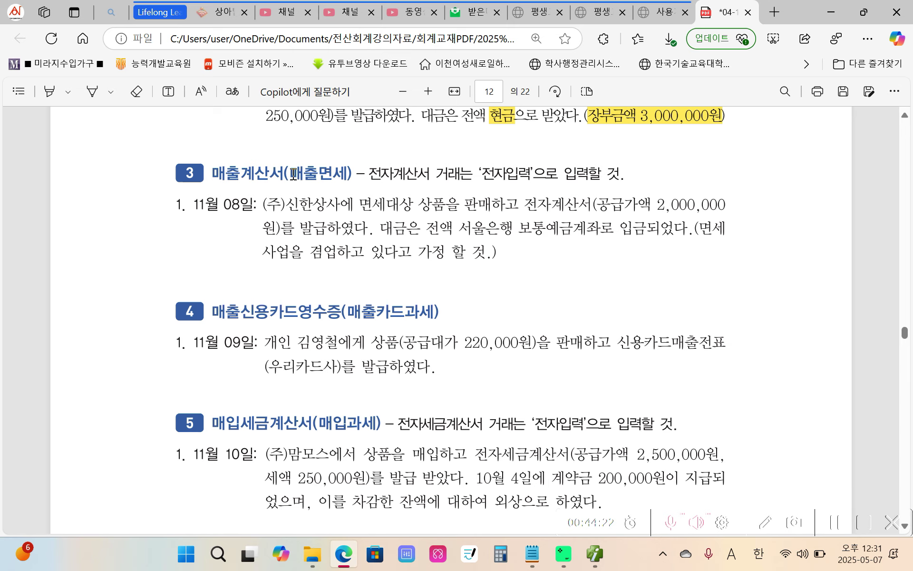
{"action": "left_click_drag", "start_coordinate": [290, 174], "coordinate": [346, 174]}
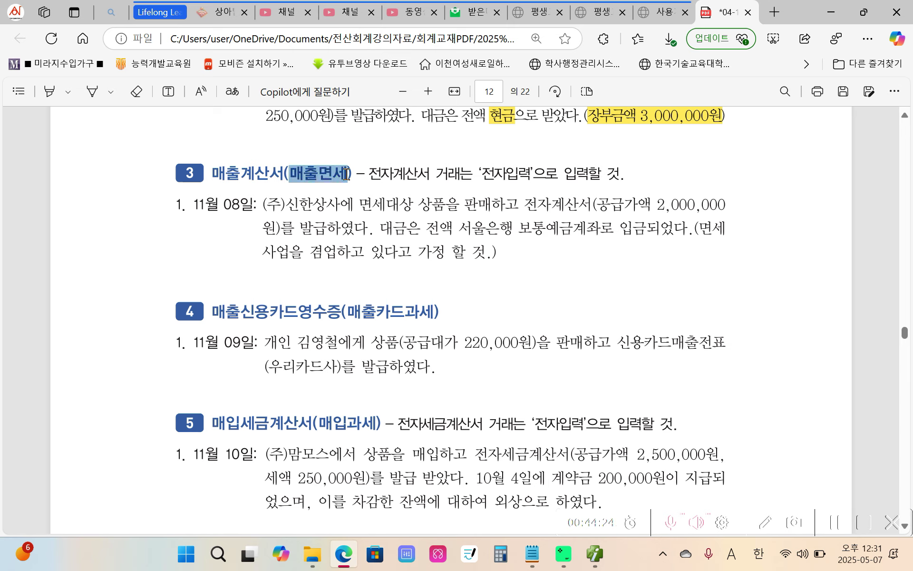
{"action": "mouse_move", "coordinate": [370, 137]}
{"action": "mouse_move", "coordinate": [436, 135]}
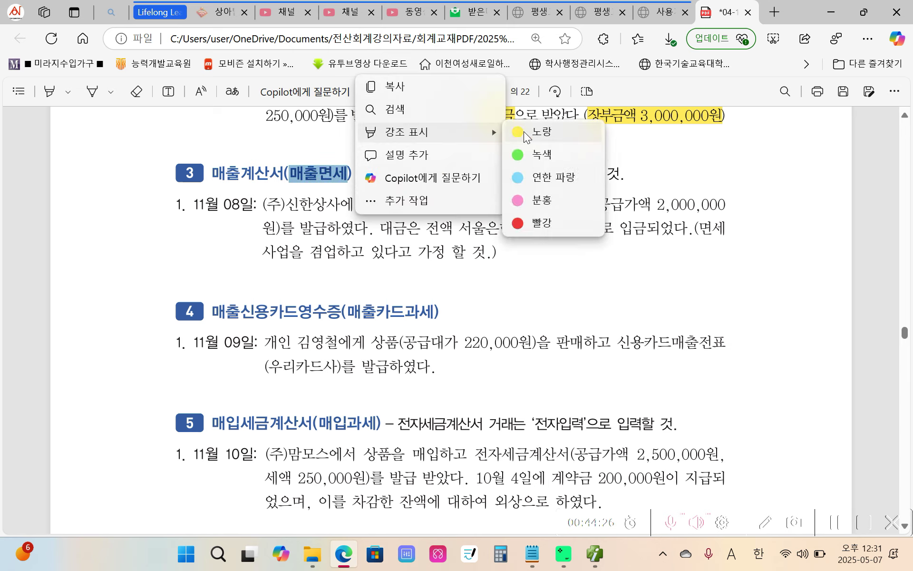
{"action": "left_click", "coordinate": [524, 135]}
Step: Highlight 전자계산서 in the section 3 heading in yellow and switch back to the accounting program's 매입매출전표입력 screen
{"action": "left_click_drag", "start_coordinate": [369, 173], "coordinate": [429, 175]}
{"action": "mouse_move", "coordinate": [461, 130]}
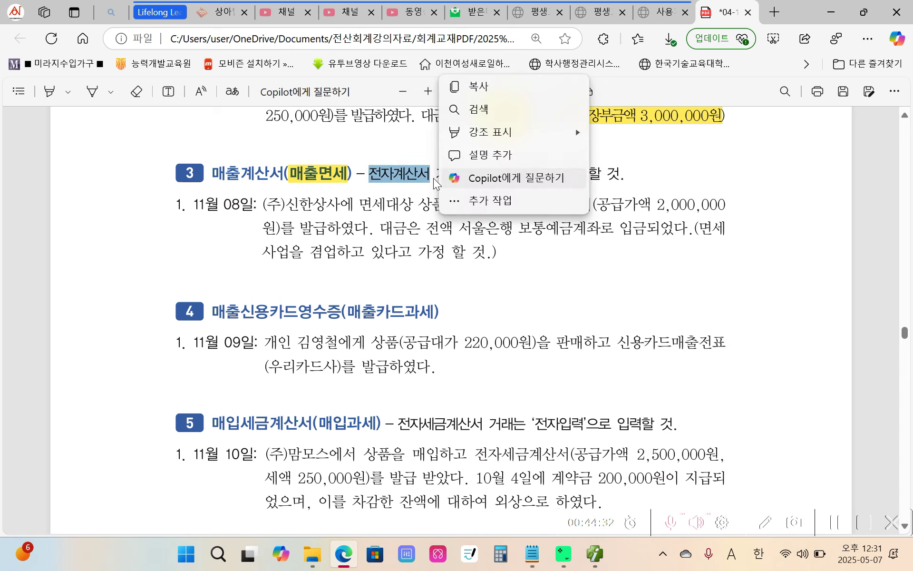
{"action": "mouse_move", "coordinate": [490, 132]}
{"action": "left_click", "coordinate": [627, 128]}
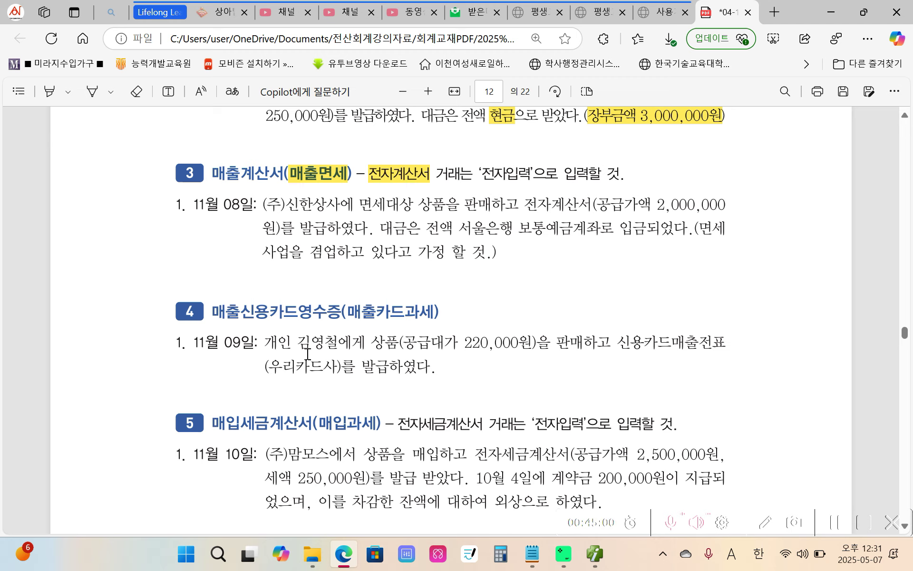
{"action": "left_click", "coordinate": [594, 554]}
{"action": "left_click", "coordinate": [204, 106]}
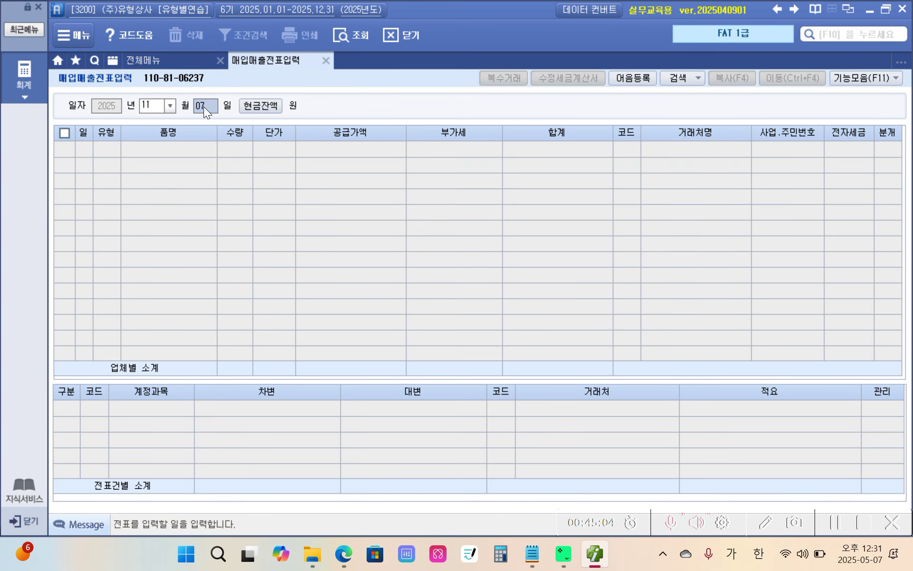
{"action": "type", "text": "09"}
{"action": "key", "text": "Return"}
{"action": "key", "text": "Return"}
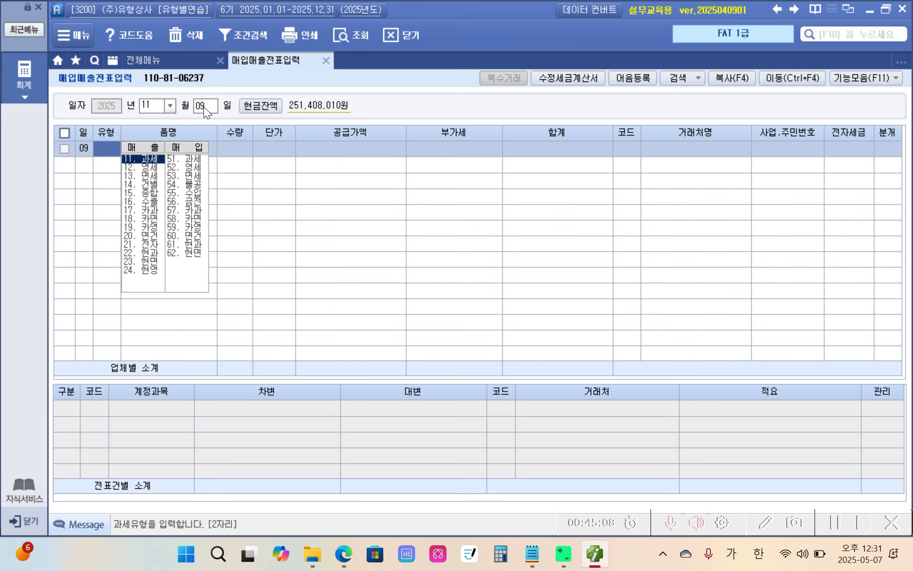
{"action": "type", "text": "13"}
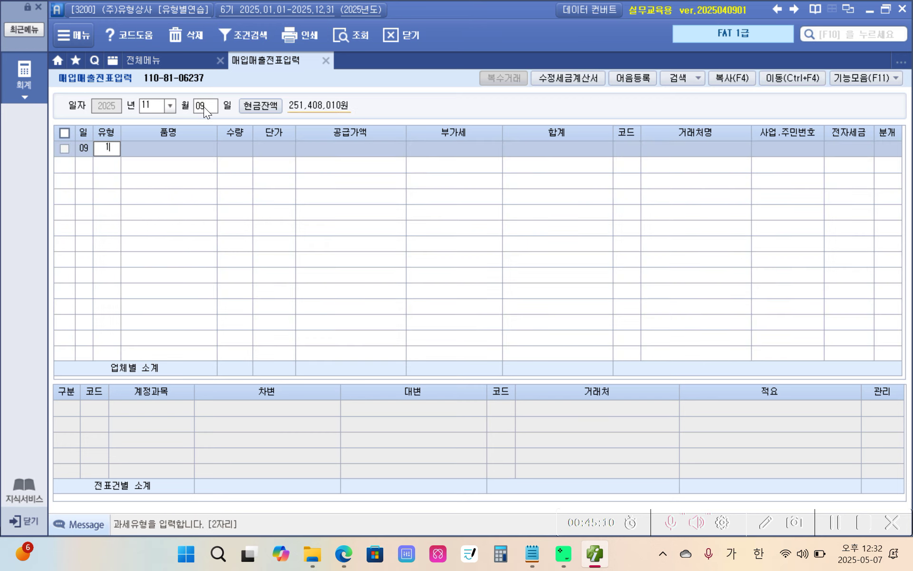
{"action": "key", "text": "Return"}
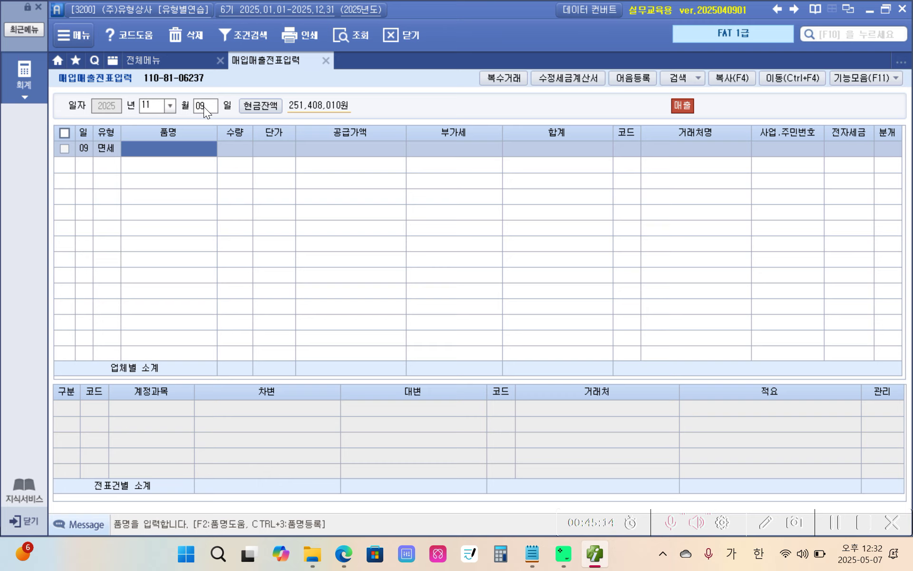
Step: Set the voucher day to November 8 and choose 면세 (13) as the type of the sales entry
{"action": "left_click", "coordinate": [203, 107]}
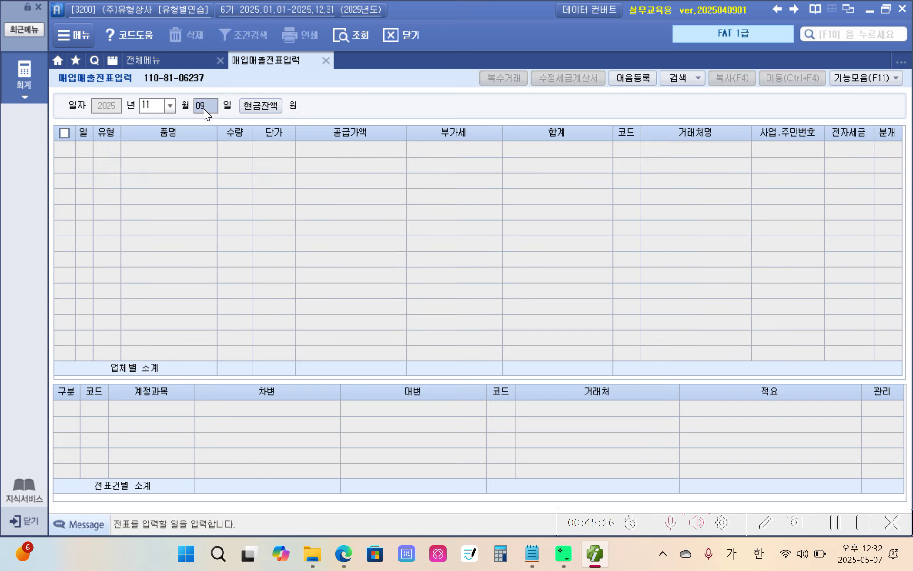
{"action": "type", "text": "8"}
{"action": "key", "text": "Return"}
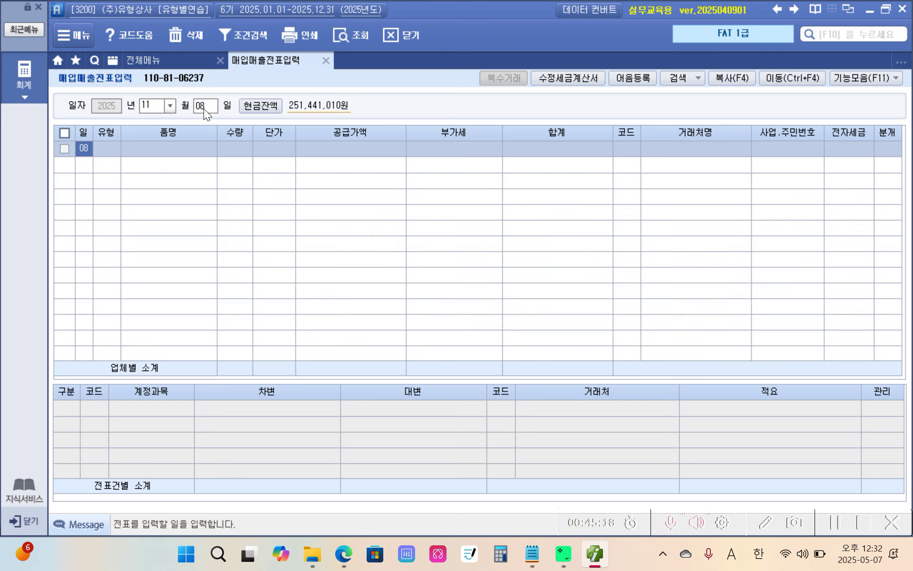
{"action": "type", "text": "13"}
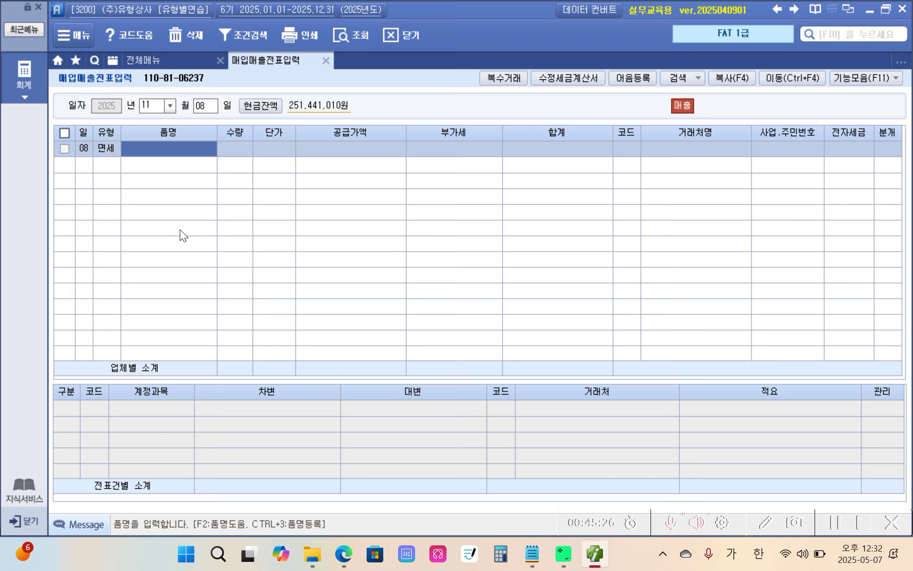
Step: Enter 상품 as the item name of the November 8 entry with a supply amount of 2,000,000
{"action": "type", "text": "쌀"}
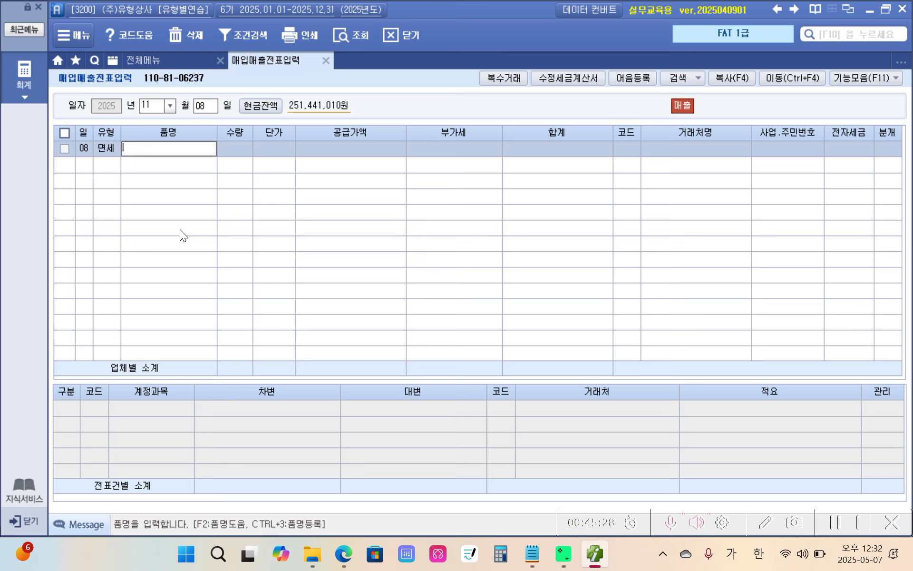
{"action": "type", "text": "품"}
{"action": "key", "text": "Return"}
{"action": "key", "text": "Return"}
{"action": "key", "text": "Return"}
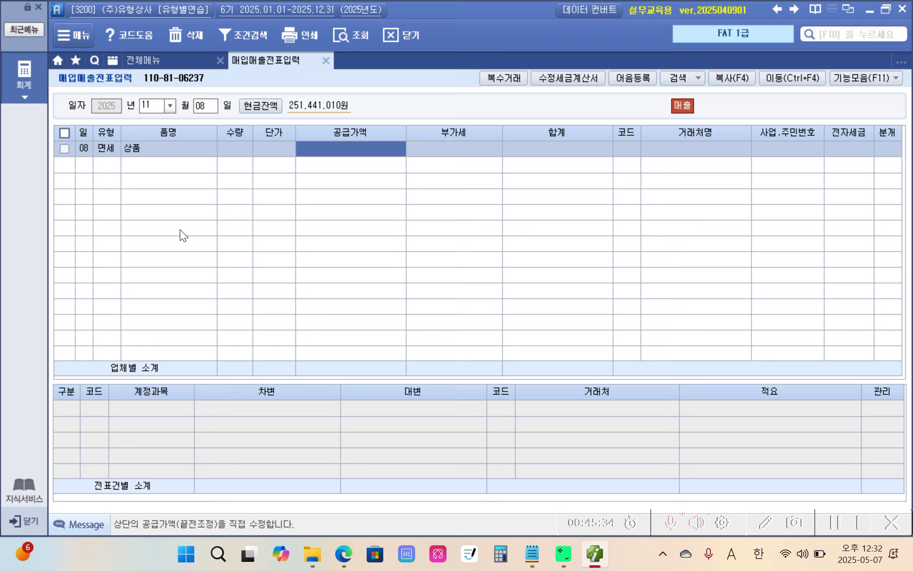
{"action": "type", "text": "2000000"}
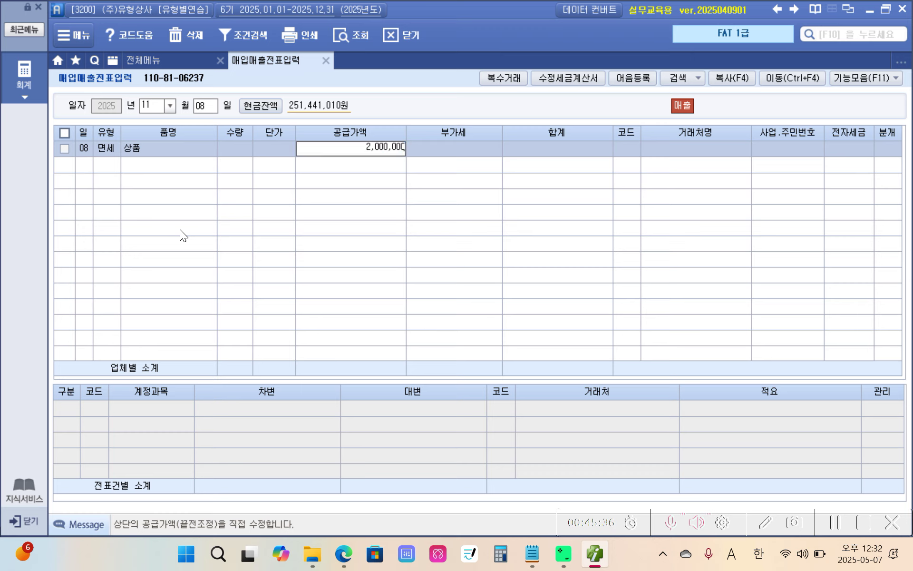
{"action": "key", "text": "Return"}
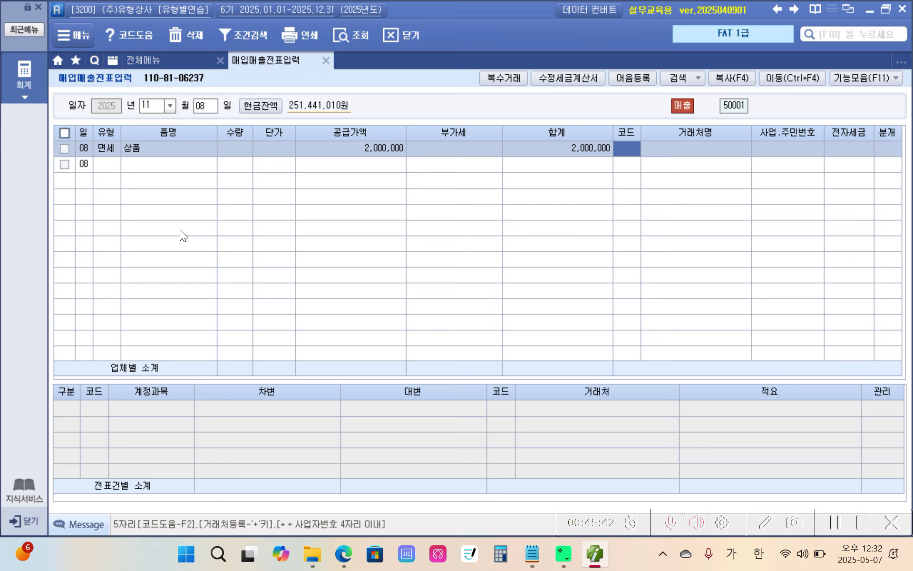
Step: Set the customer to (주)신한상사, mark the invoice as 전자입력, and choose 혼합 as the journal type
{"action": "type", "text": "신한"}
{"action": "key", "text": "Return"}
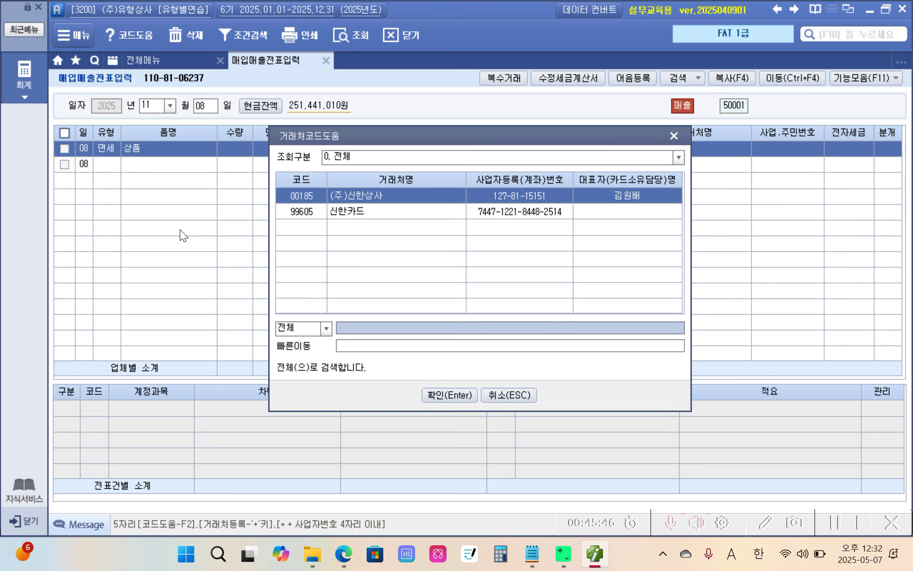
{"action": "key", "text": "Return"}
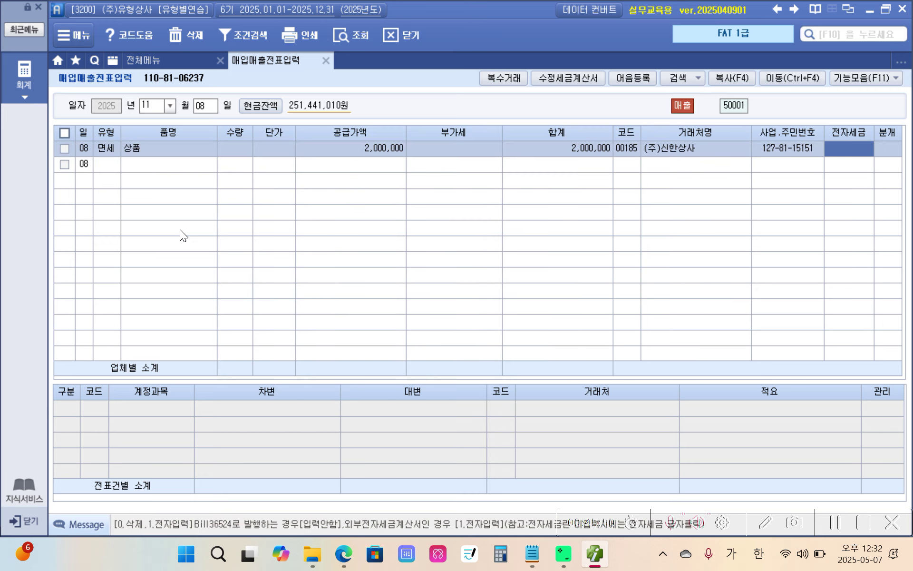
{"action": "type", "text": "1"}
{"action": "key", "text": "Return"}
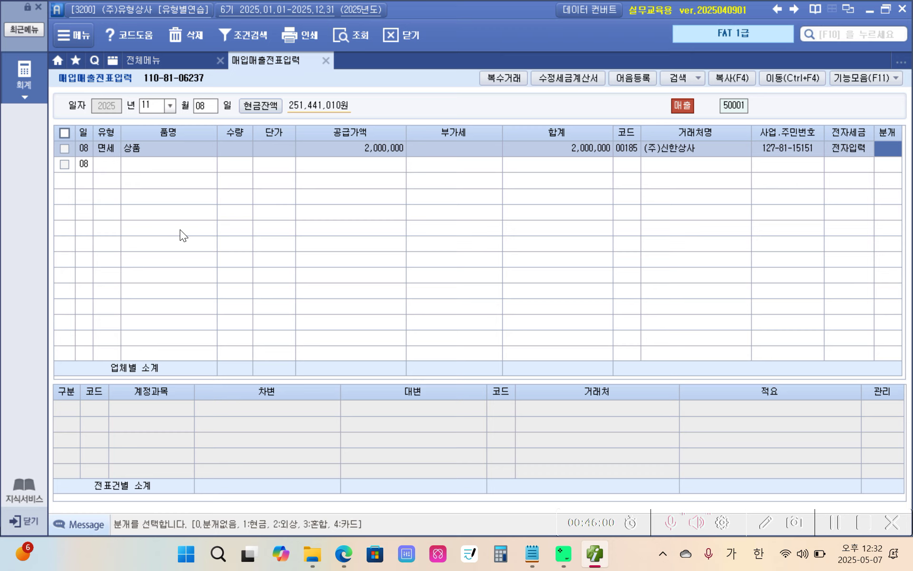
{"action": "type", "text": "3"}
{"action": "key", "text": "Return"}
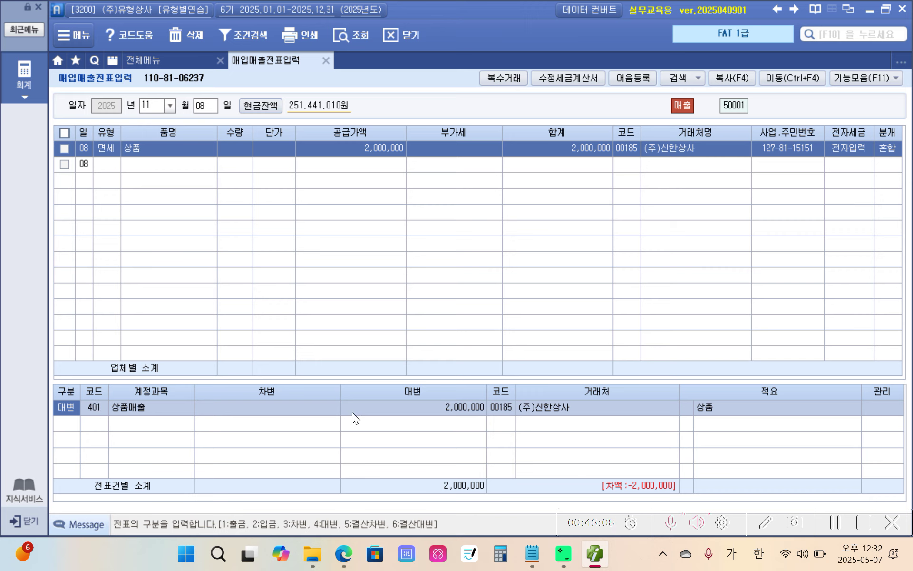
Step: Add a debit line for 보통예금 (103) with an amount of 2,000,000
{"action": "left_click", "coordinate": [416, 407]}
{"action": "left_click", "coordinate": [101, 412]}
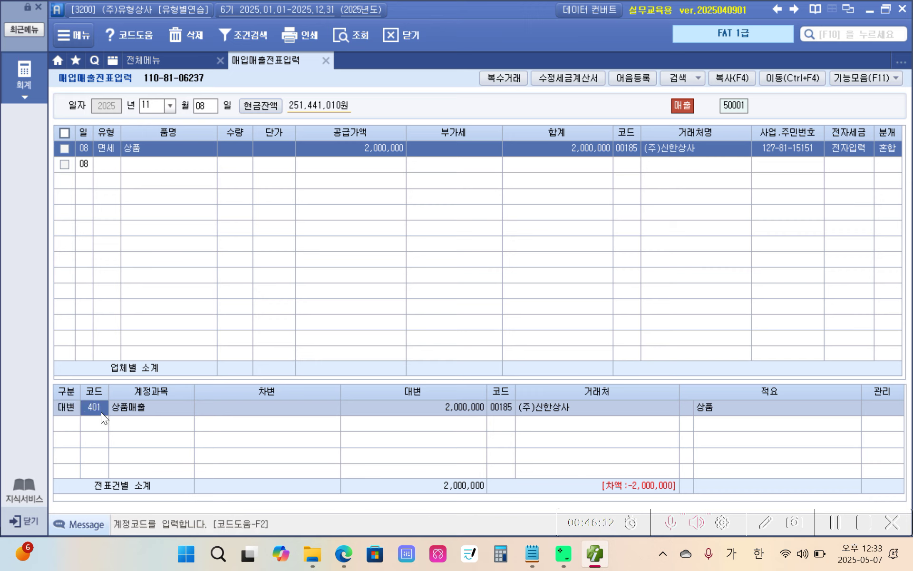
{"action": "left_click", "coordinate": [69, 427]}
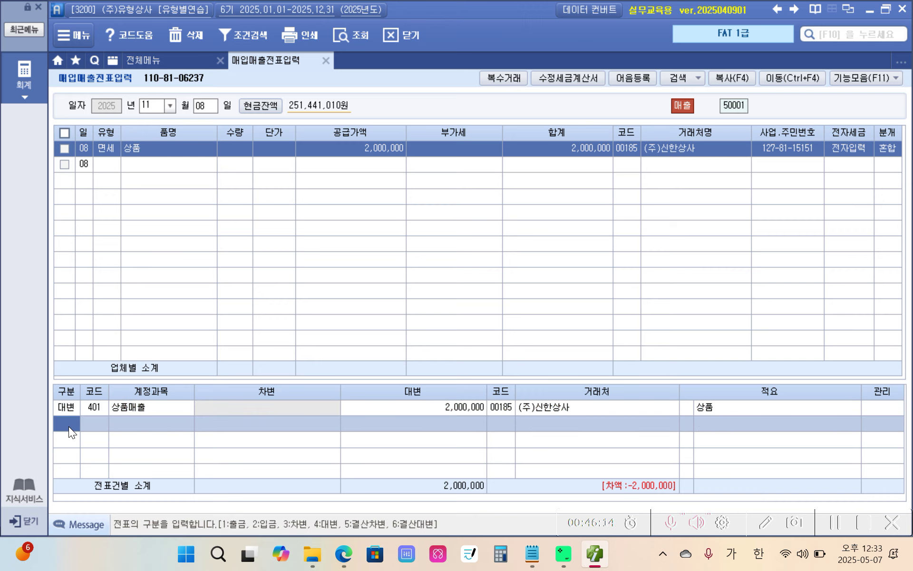
{"action": "type", "text": "3"}
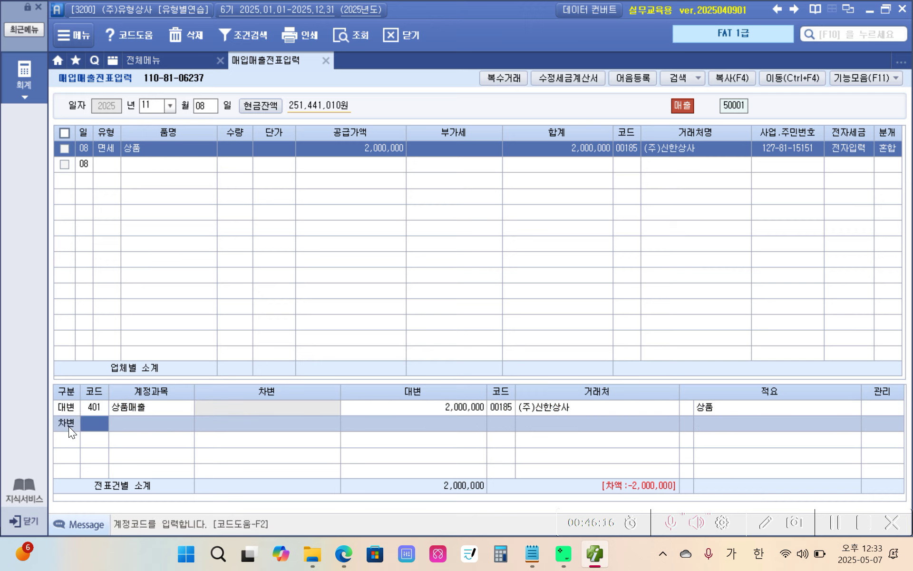
{"action": "type", "text": "103"}
{"action": "key", "text": "Return"}
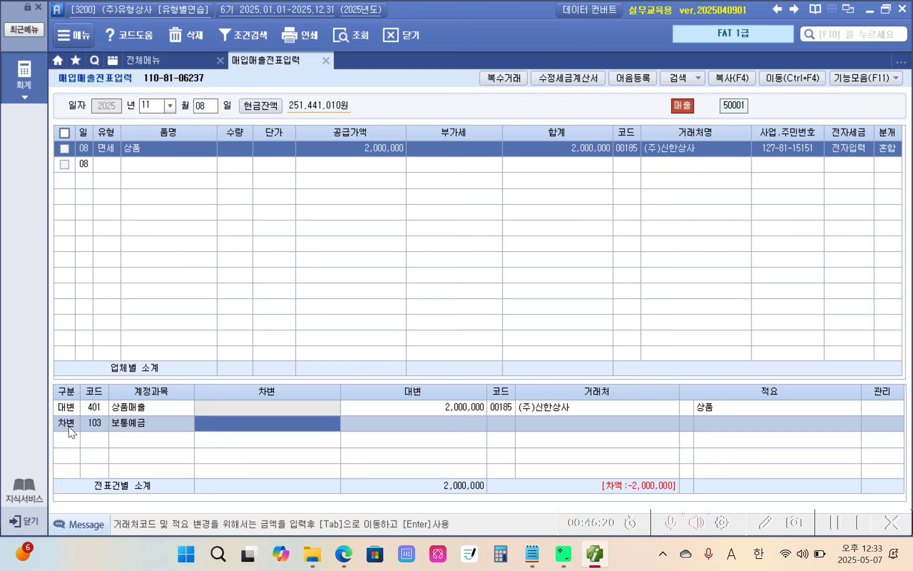
{"action": "type", "text": "2000000"}
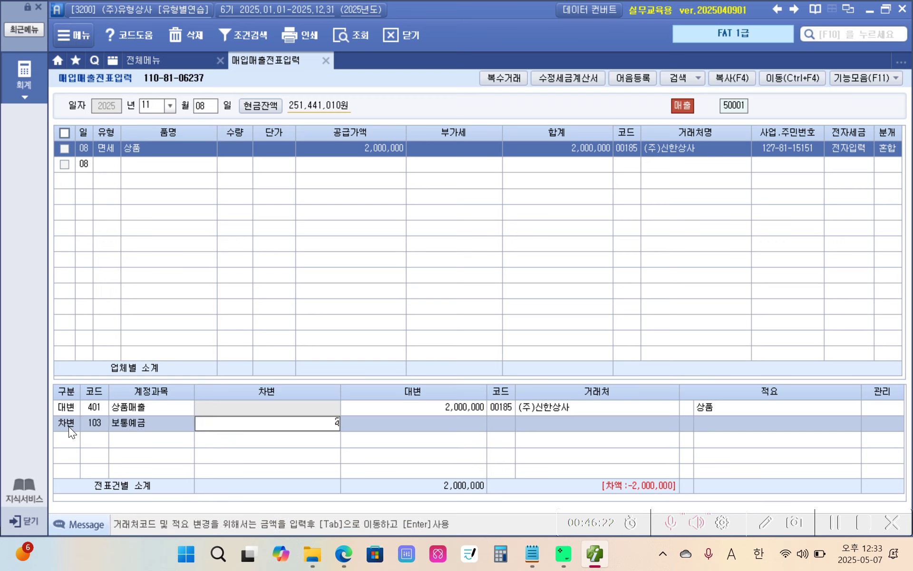
{"action": "key", "text": "Tab"}
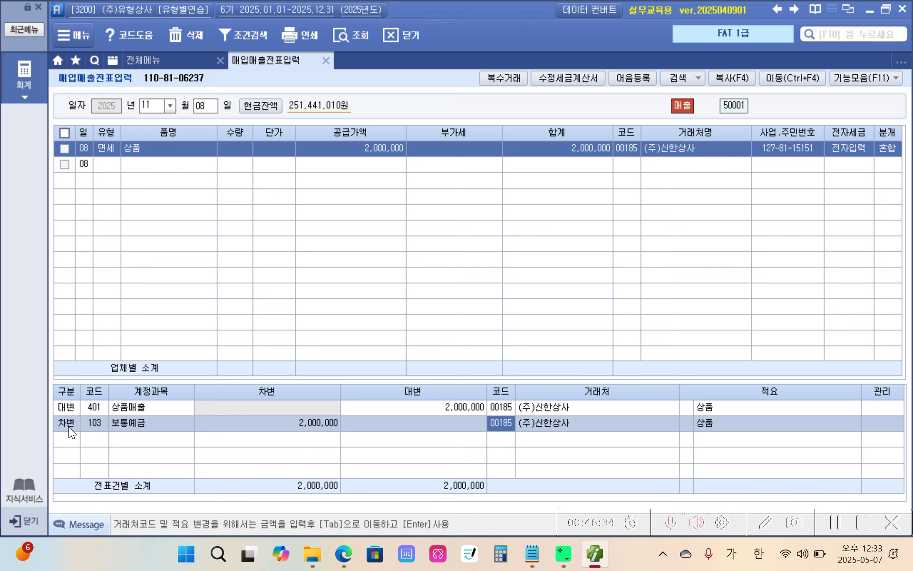
Step: Change the 보통예금 line's counterparty to 서울은행(보통) by searching for 서울
{"action": "type", "text": "심"}
{"action": "type", "text": "울"}
{"action": "key", "text": "Return"}
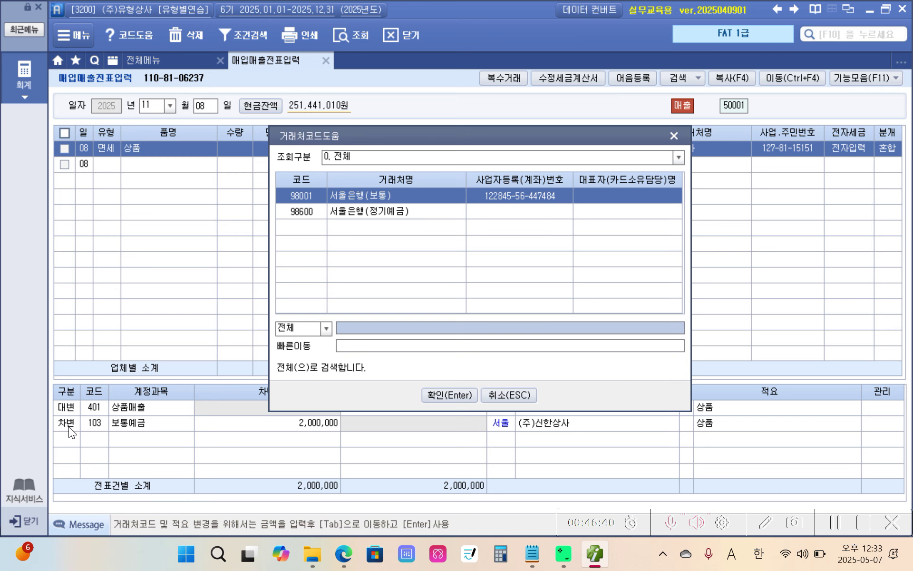
{"action": "key", "text": "Return"}
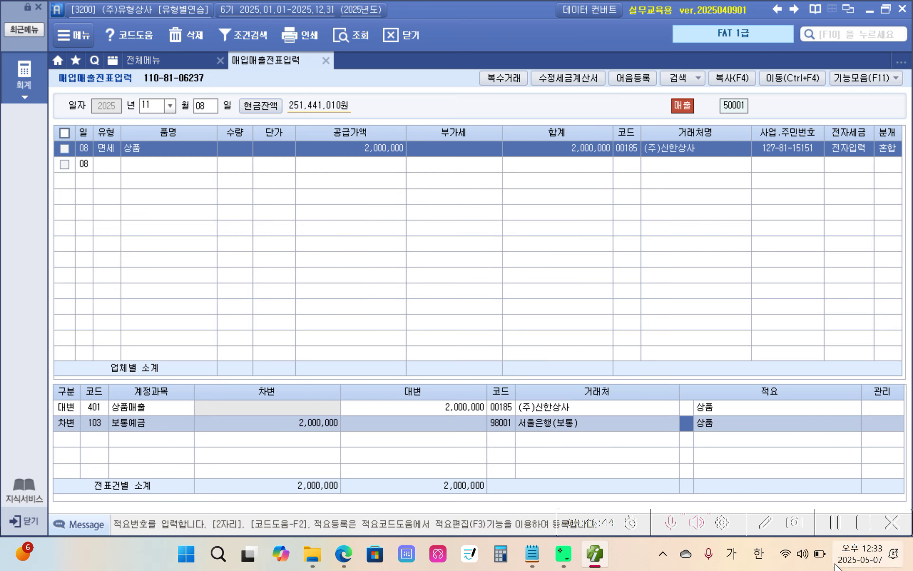
Step: Compare the counterparties of the 상품매출 and 보통예금 lines in the November 8 journal
{"action": "left_click", "coordinate": [542, 408]}
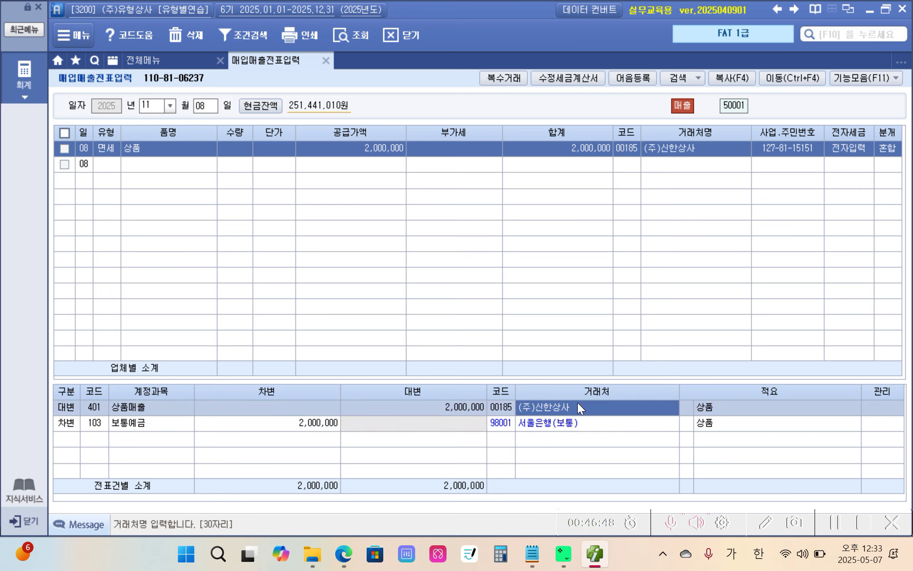
{"action": "left_click", "coordinate": [541, 422]}
{"action": "left_click", "coordinate": [549, 407]}
{"action": "left_click", "coordinate": [547, 423]}
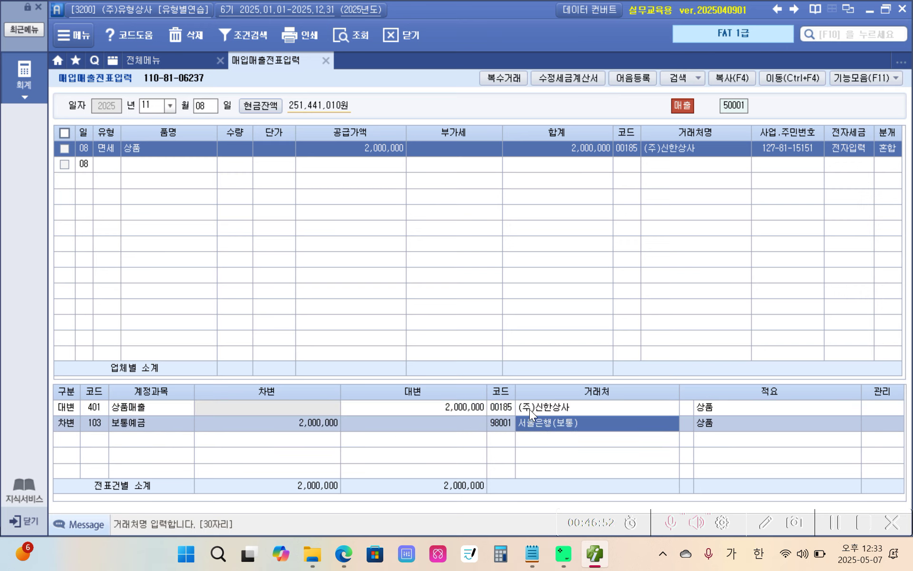
{"action": "left_click", "coordinate": [530, 409]}
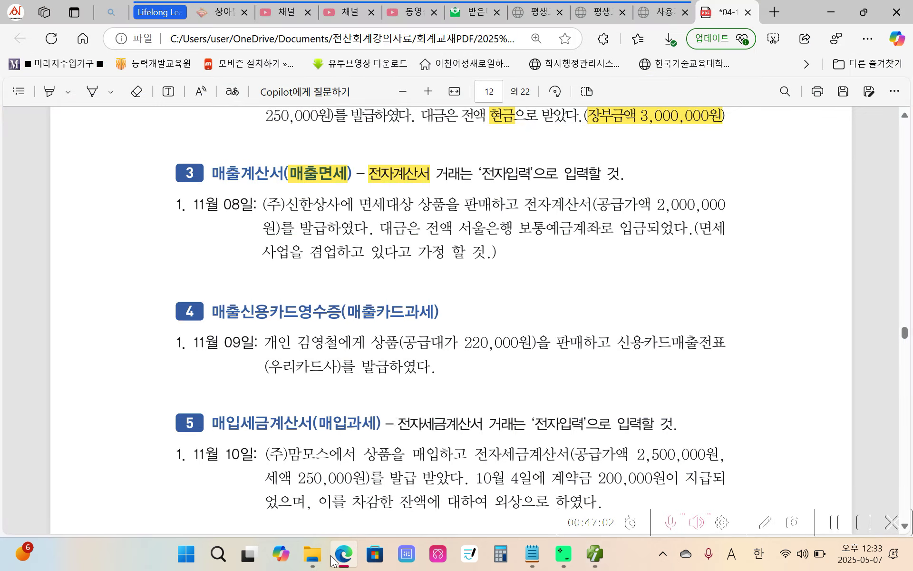
Step: Switch to the textbook PDF in Edge and highlight 공급대가 220,000원 in the November 9 card sale problem
{"action": "left_click", "coordinate": [344, 554]}
{"action": "scroll", "coordinate": [332, 385], "scroll_direction": "down", "scroll_amount": 1}
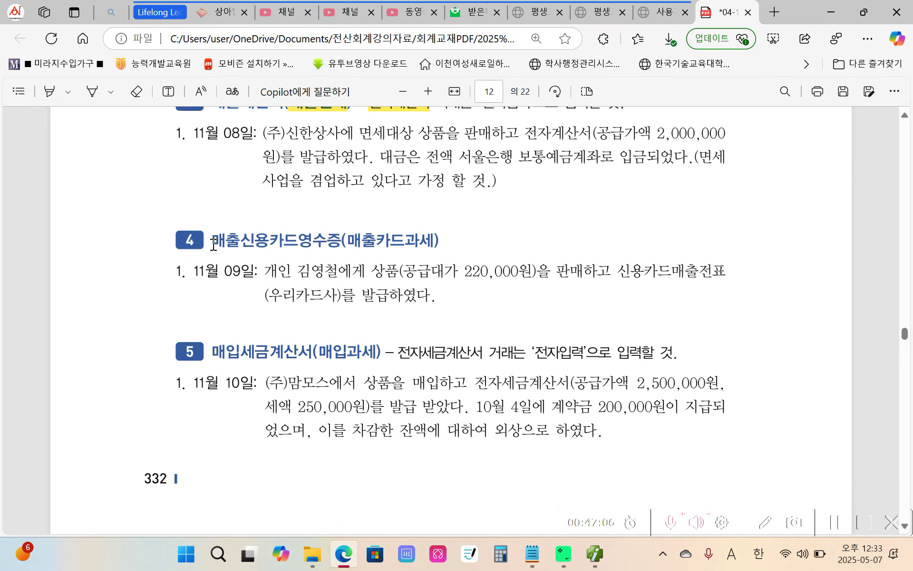
{"action": "left_click_drag", "start_coordinate": [215, 245], "coordinate": [336, 241]}
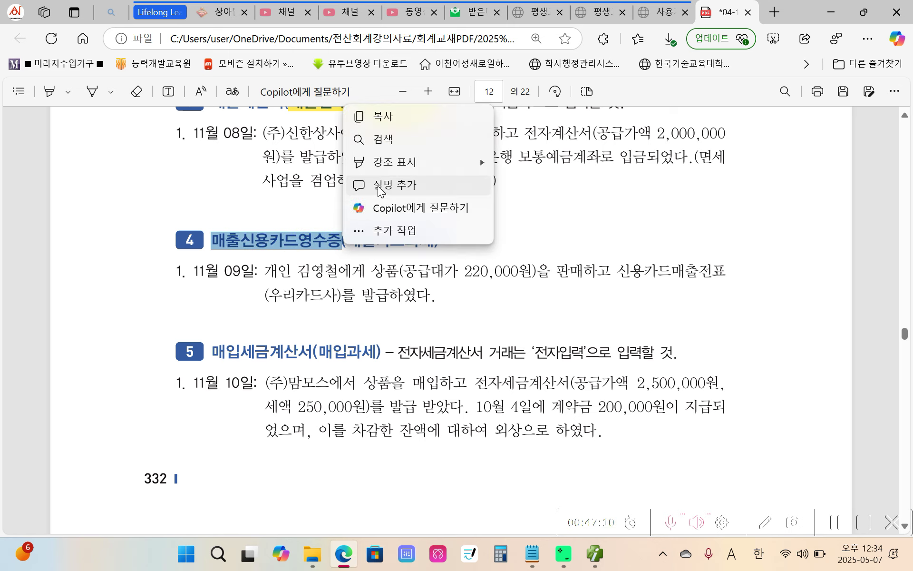
{"action": "left_click", "coordinate": [324, 285]}
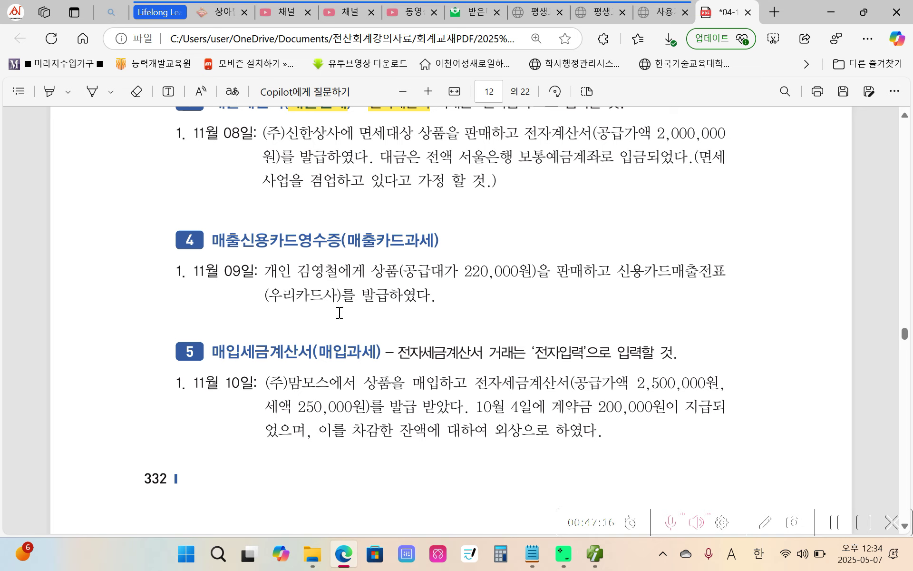
{"action": "left_click_drag", "start_coordinate": [406, 271], "coordinate": [532, 272]}
{"action": "left_click", "coordinate": [549, 259]}
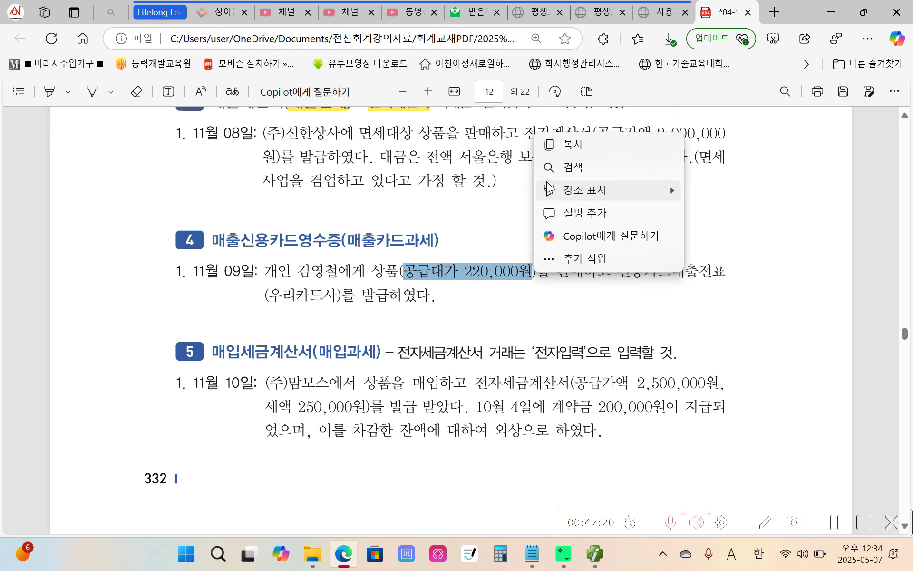
{"action": "mouse_move", "coordinate": [673, 186]}
{"action": "left_click", "coordinate": [716, 186]}
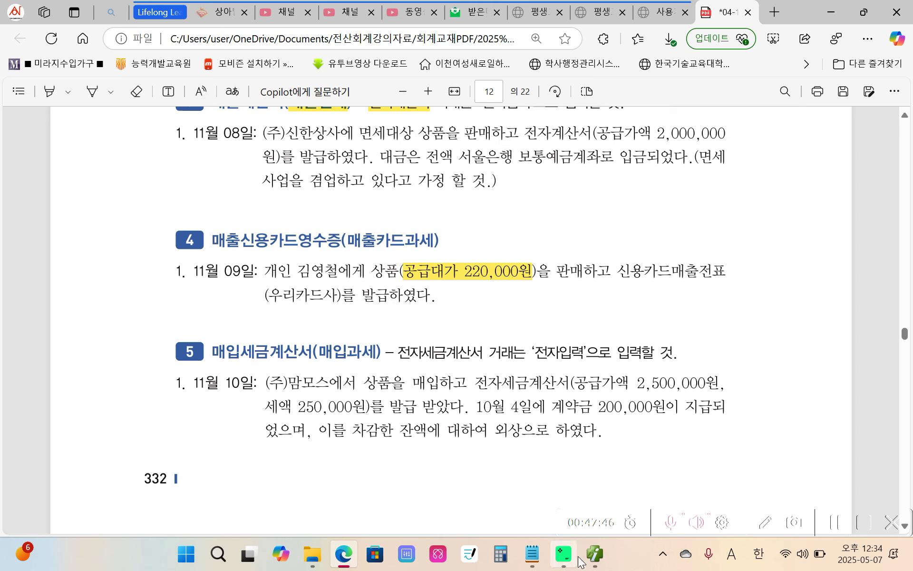
Step: Switch back to the accounting program and set the voucher date to November 09
{"action": "left_click", "coordinate": [595, 553]}
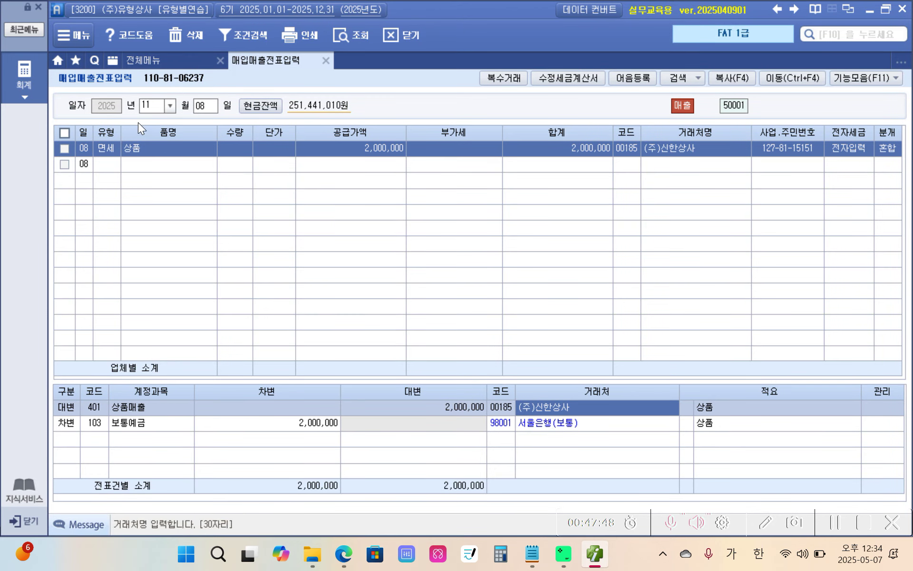
{"action": "left_click", "coordinate": [212, 105]}
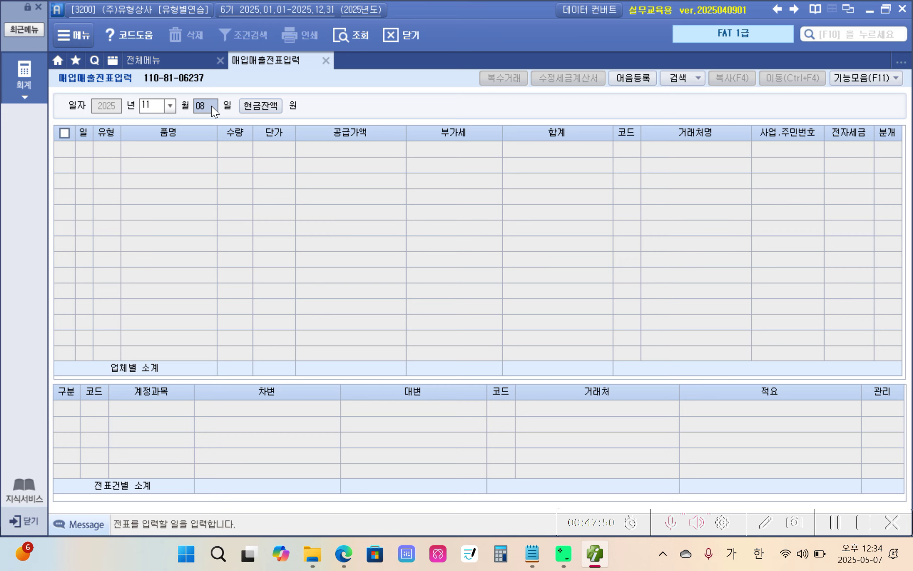
{"action": "type", "text": "09"}
{"action": "key", "text": "Return"}
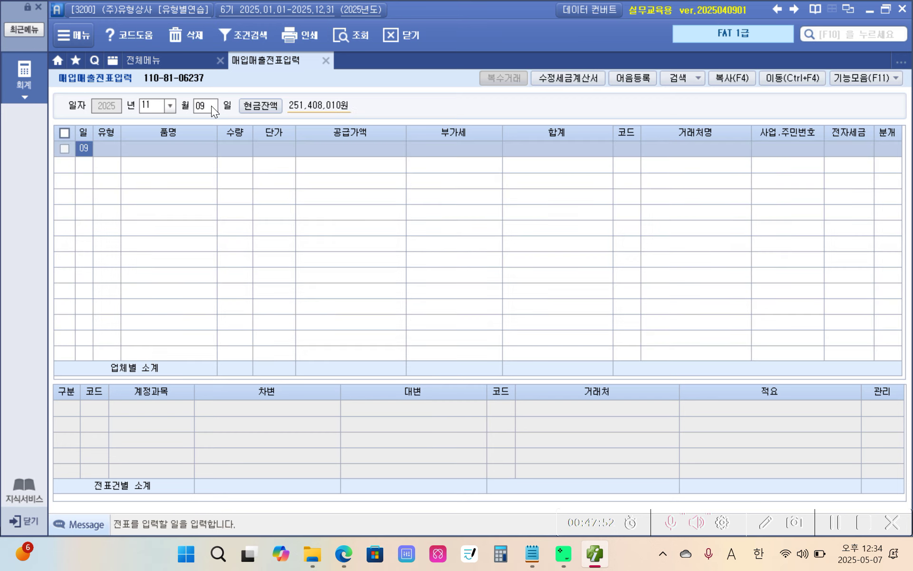
Step: Set the new entry's type to the sales-side 카과 and choose 우리카드사 as the credit card company
{"action": "key", "text": "Return"}
{"action": "type", "text": "57"}
{"action": "key", "text": "Return"}
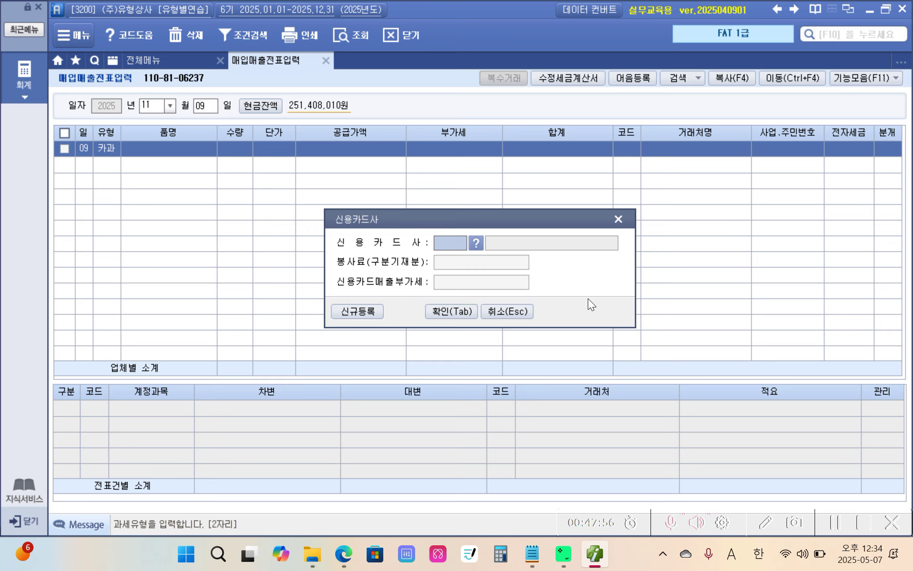
{"action": "left_click", "coordinate": [476, 243]}
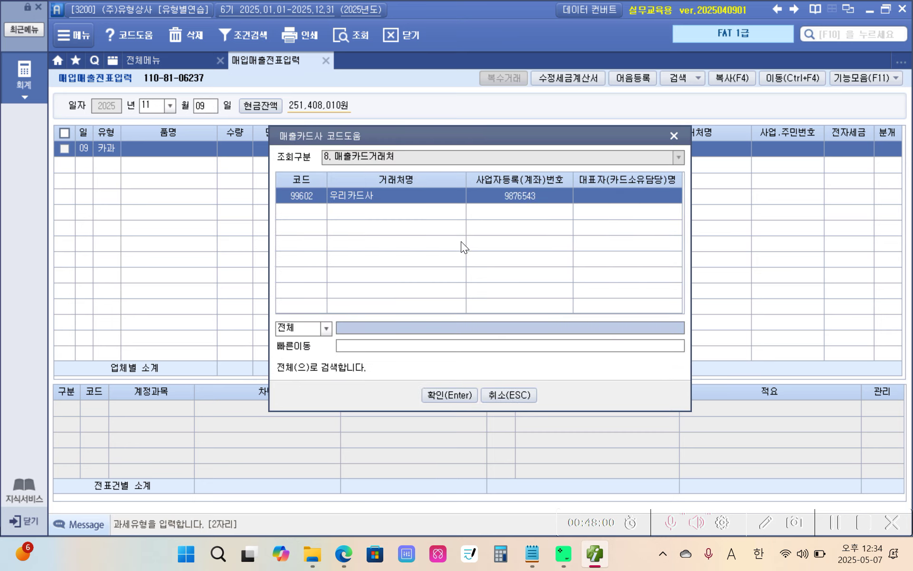
{"action": "left_click", "coordinate": [447, 402]}
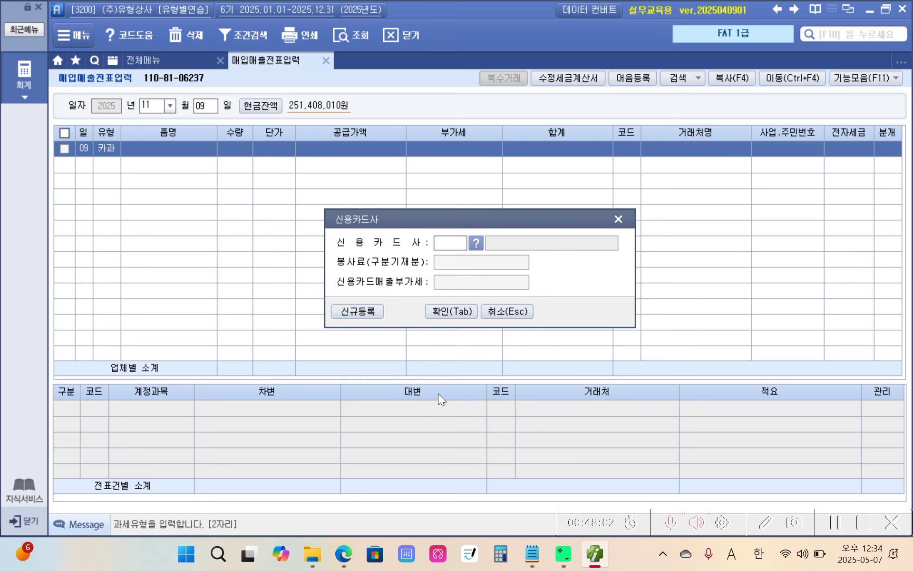
{"action": "left_click", "coordinate": [448, 311]}
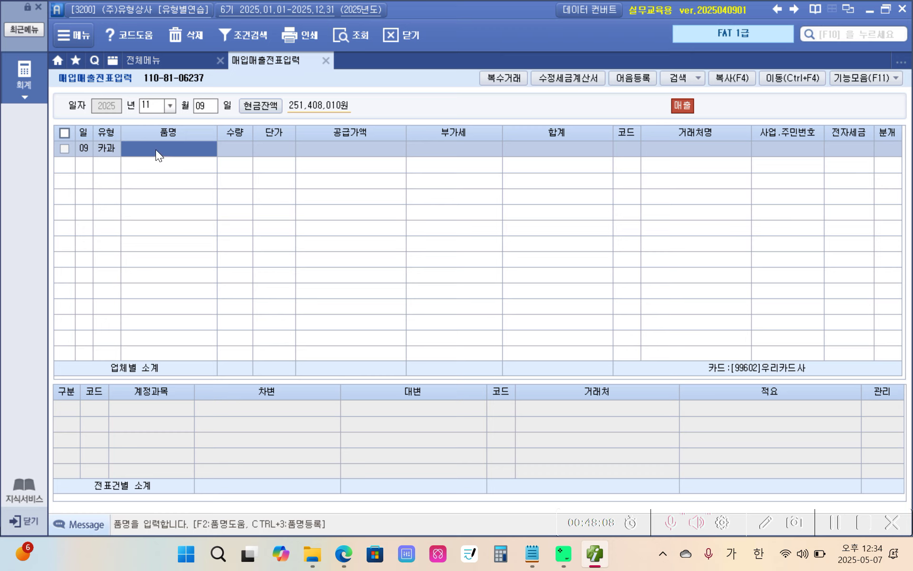
Step: Enter 상품 as the item name of the November 9 entry and 220,000 as its VAT-inclusive supply amount
{"action": "type", "text": "상품"}
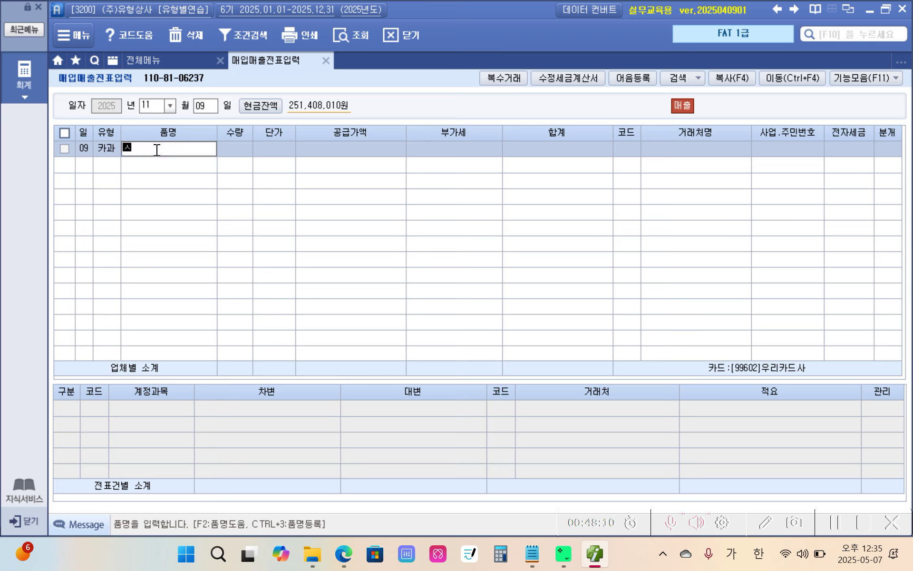
{"action": "key", "text": "Hangul"}
{"action": "key", "text": "Return"}
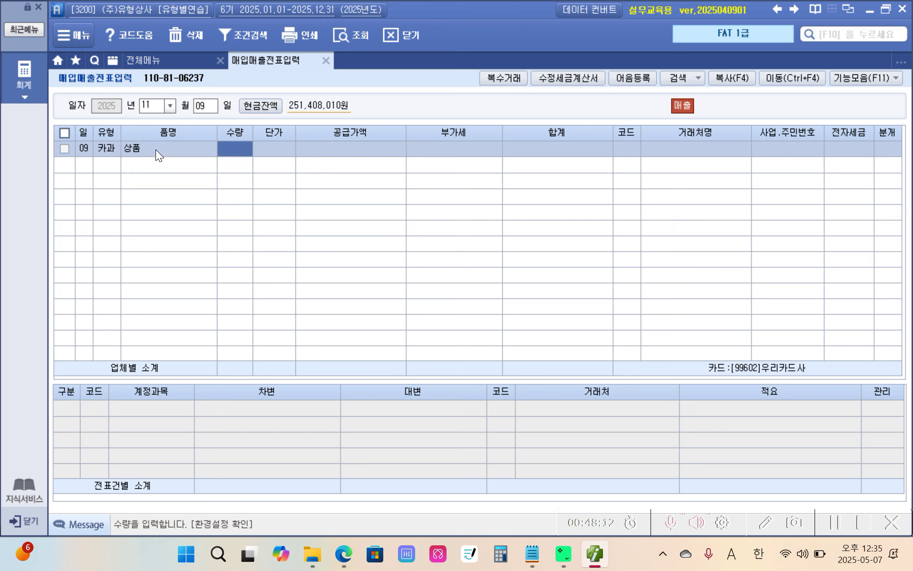
{"action": "key", "text": "Return"}
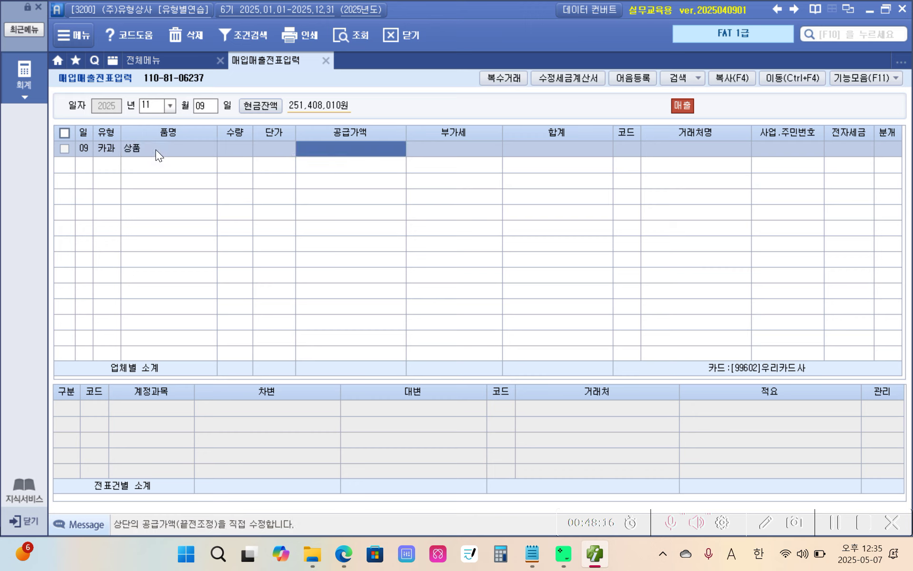
{"action": "type", "text": "2200000"}
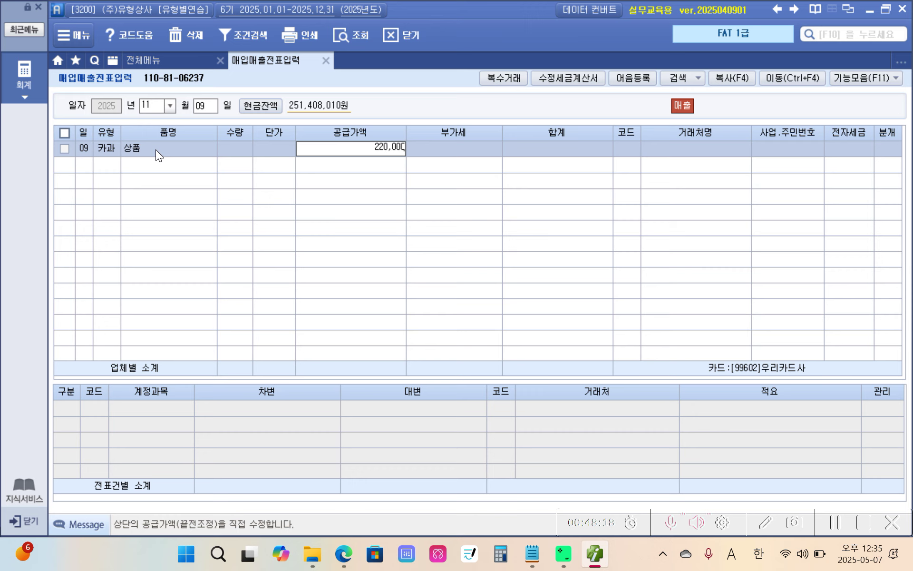
{"action": "key", "text": "Return"}
{"action": "key", "text": "Return"}
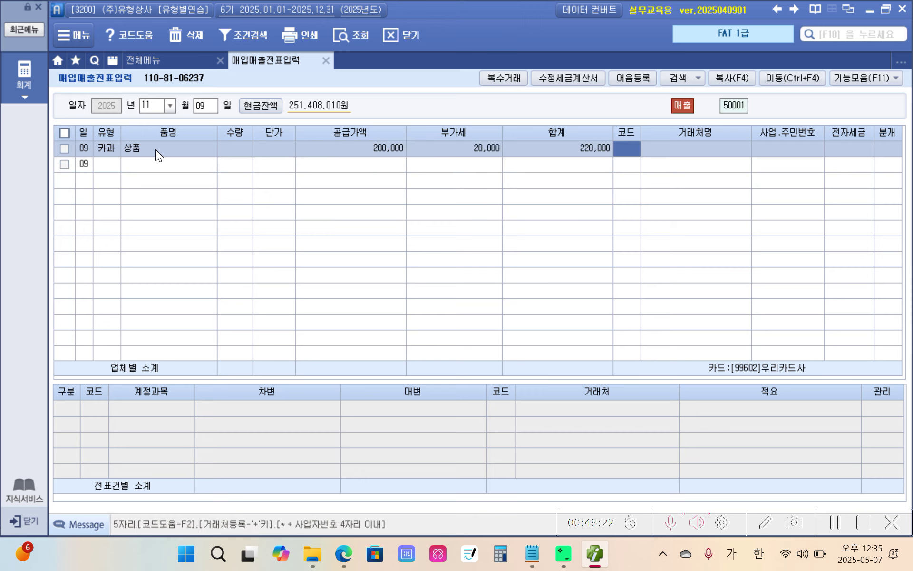
Step: Set the November 9 entry's customer to the individual buyer by entering the start of the name
{"action": "type", "text": "기념"}
{"action": "key", "text": "BackSpace"}
{"action": "key", "text": "BackSpace"}
{"action": "key", "text": "BackSpace"}
{"action": "key", "text": "BackSpace"}
{"action": "type", "text": "김영"}
{"action": "key", "text": "Return"}
{"action": "key", "text": "Return"}
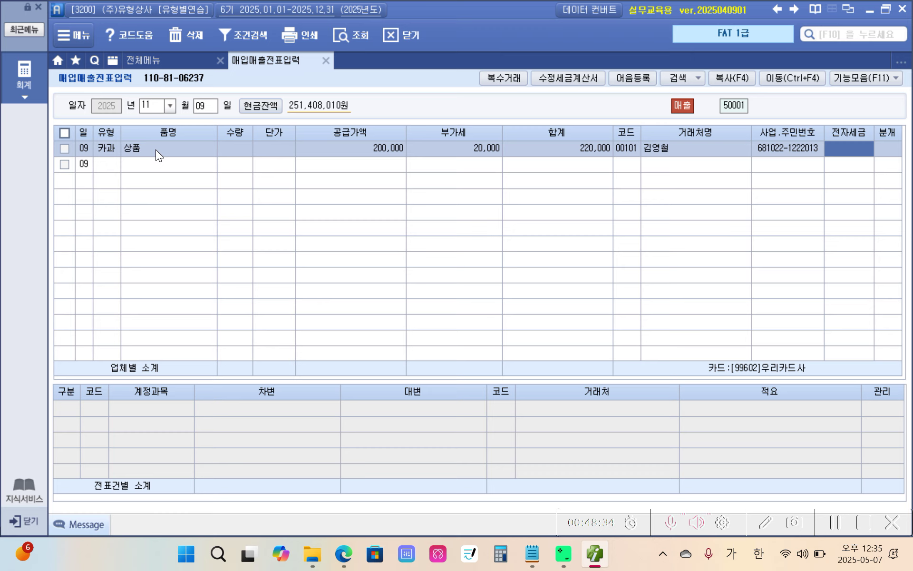
Step: Choose 카드 as the November 9 entry's journal type and check the 외상매출금, 부가세예수금 and 상품매출 lines
{"action": "key", "text": "Return"}
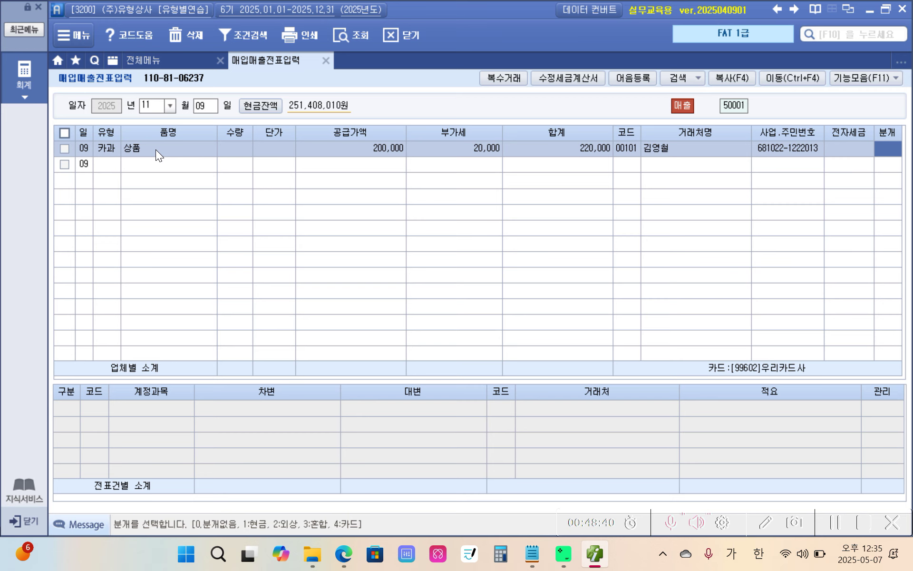
{"action": "type", "text": "4"}
{"action": "key", "text": "Return"}
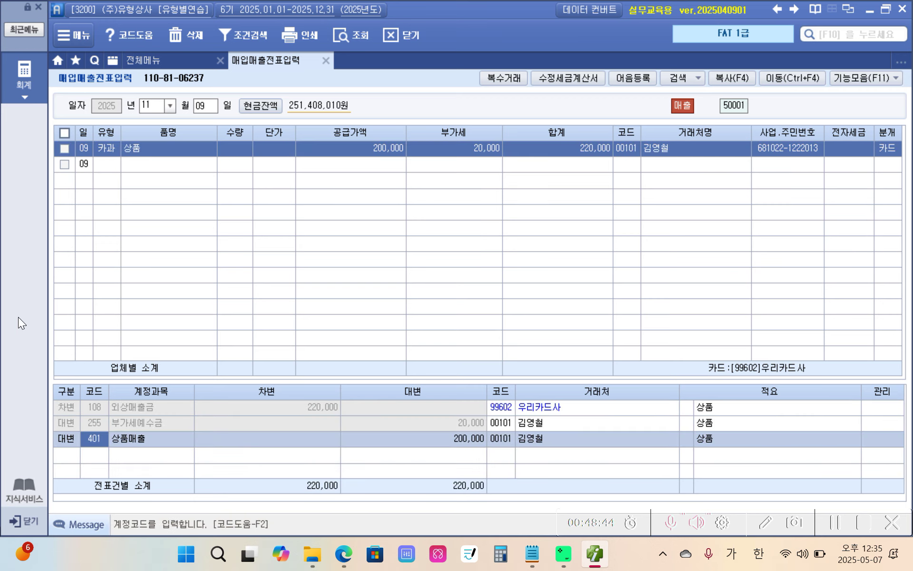
{"action": "left_click", "coordinate": [156, 409]}
{"action": "left_click", "coordinate": [156, 417]}
{"action": "left_click", "coordinate": [155, 438]}
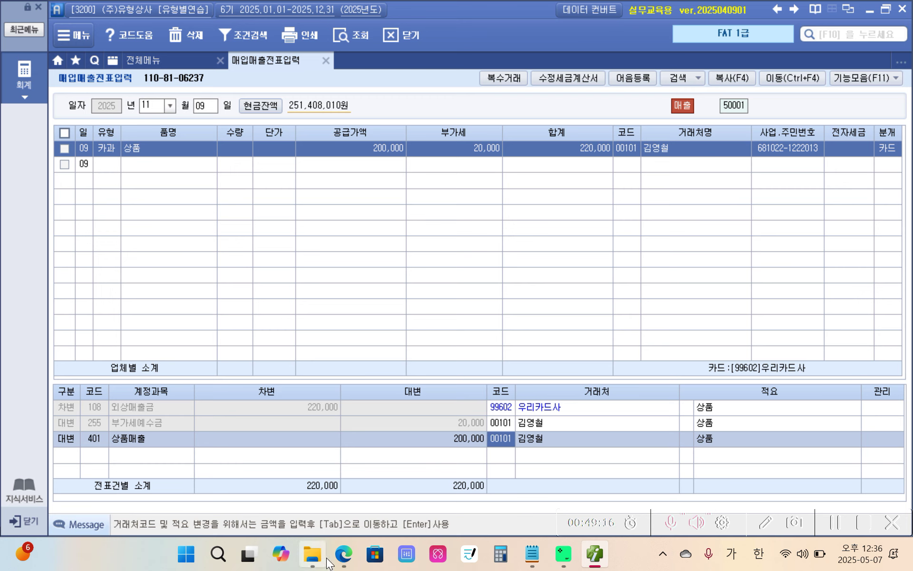
Step: Switch to the textbook PDF and highlight 계약금 200,000원이 지급되 and 외상으로 하였다 in the November 10 problem
{"action": "left_click", "coordinate": [343, 553]}
{"action": "scroll", "coordinate": [282, 409], "scroll_direction": "down", "scroll_amount": 1}
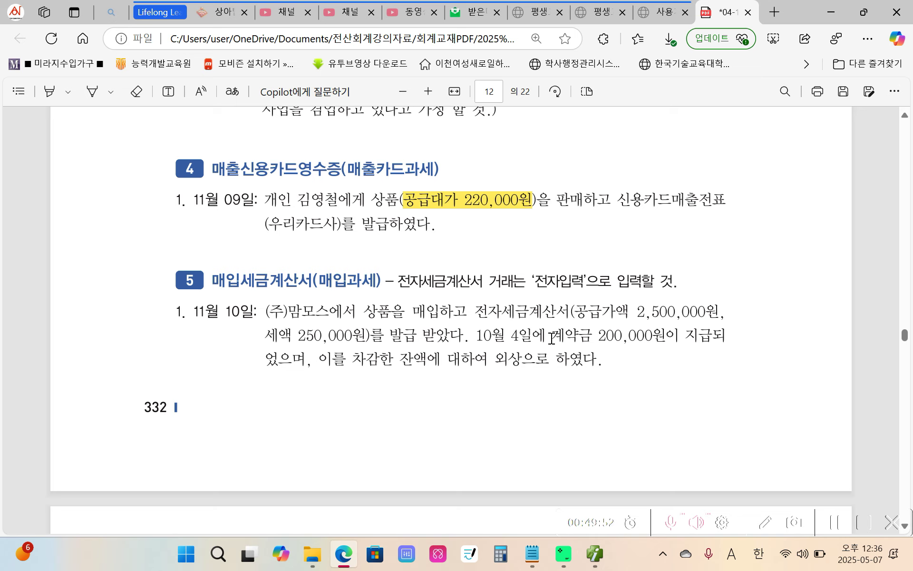
{"action": "left_click_drag", "start_coordinate": [551, 338], "coordinate": [736, 331]}
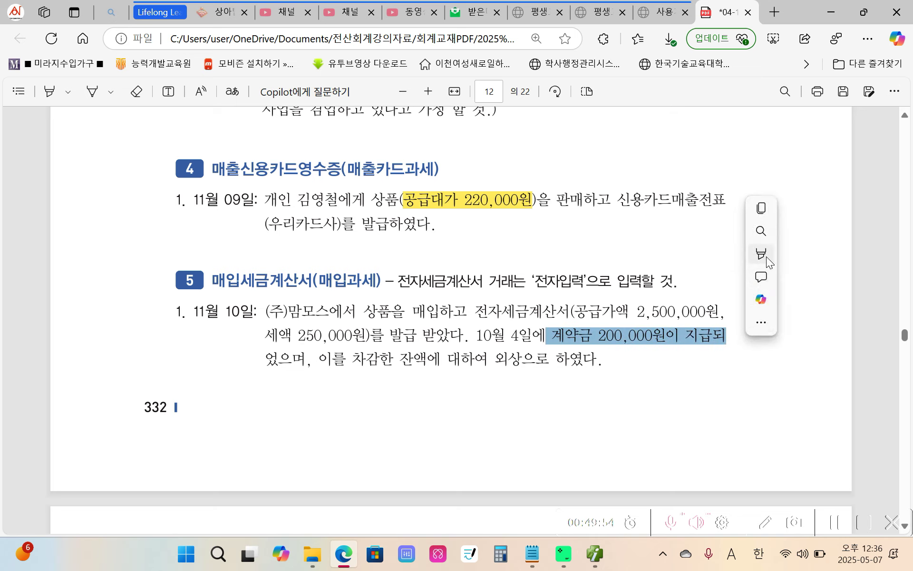
{"action": "mouse_move", "coordinate": [766, 256]}
{"action": "left_click", "coordinate": [685, 252]}
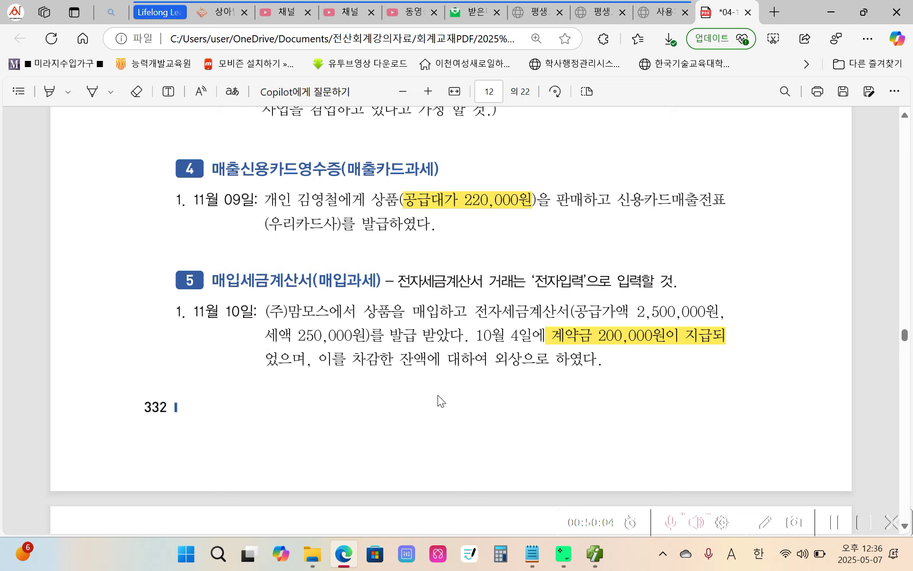
{"action": "left_click_drag", "start_coordinate": [491, 363], "coordinate": [597, 363]}
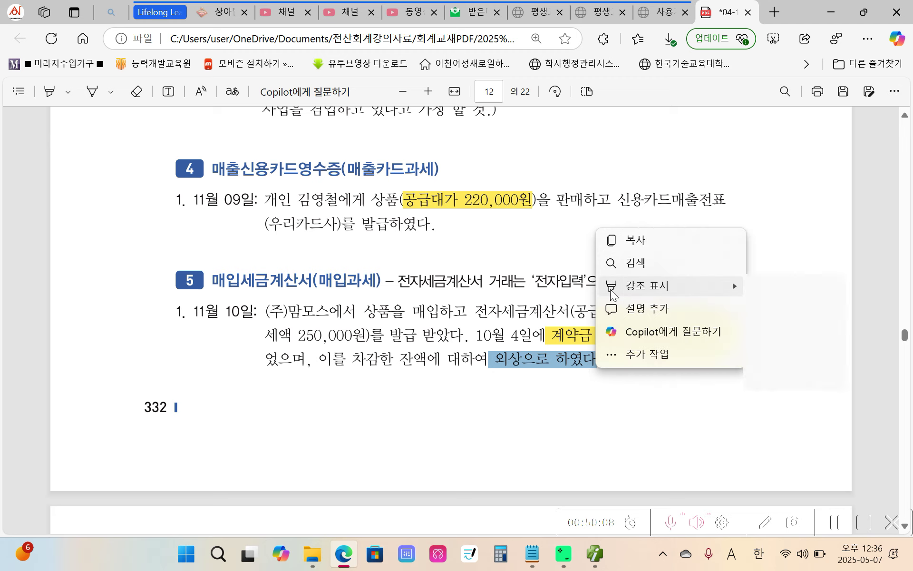
{"action": "mouse_move", "coordinate": [637, 286]}
{"action": "left_click", "coordinate": [785, 288]}
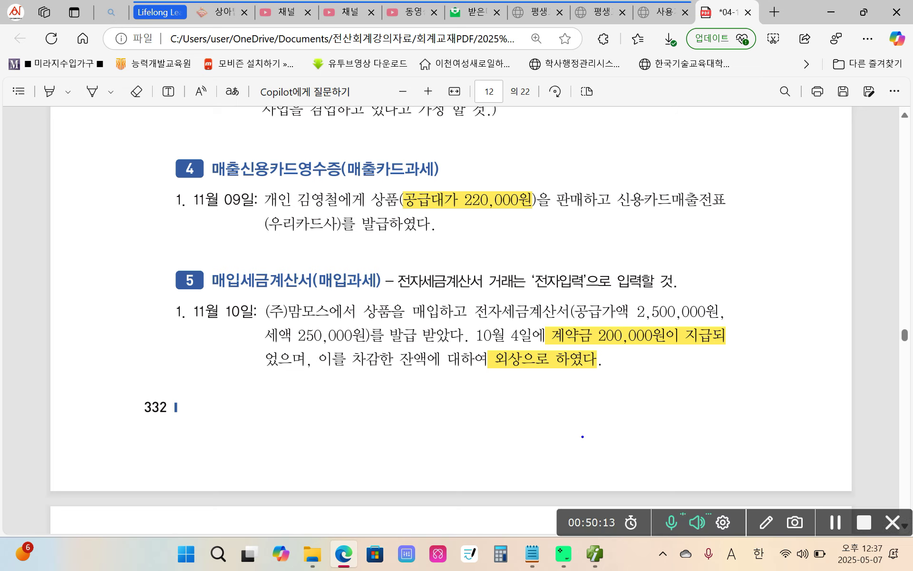
Step: Circle 세액 250,000원 and underline 전자세금계산서 in the November 10 problem with temporary pen strokes, and clear the strokes
{"action": "mouse_move", "coordinate": [292, 347]}
{"action": "left_mouse_down"}
{"action": "mouse_move", "coordinate": [383, 333]}
{"action": "mouse_move", "coordinate": [261, 334]}
{"action": "left_mouse_up"}
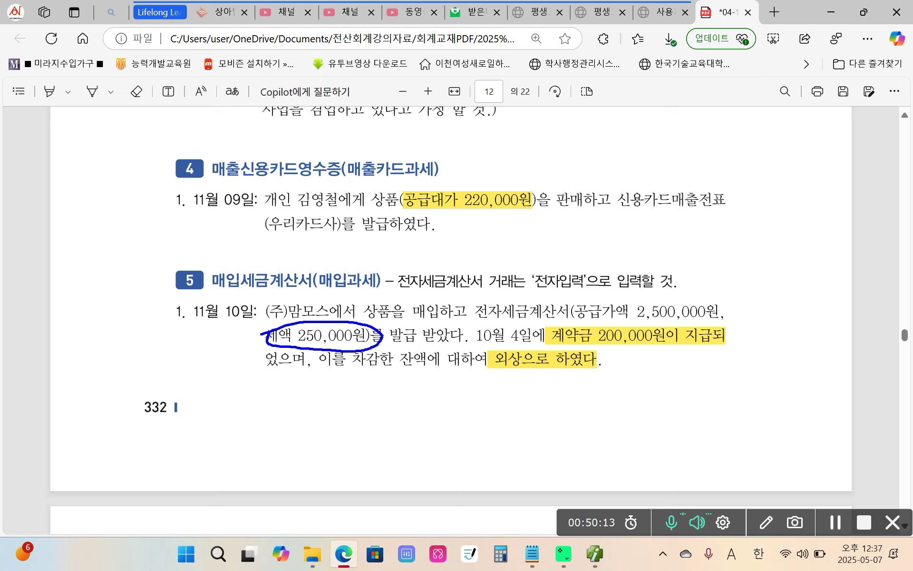
{"action": "left_click_drag", "start_coordinate": [384, 292], "coordinate": [486, 301]}
{"action": "left_click_drag", "start_coordinate": [126, 321], "coordinate": [114, 374]}
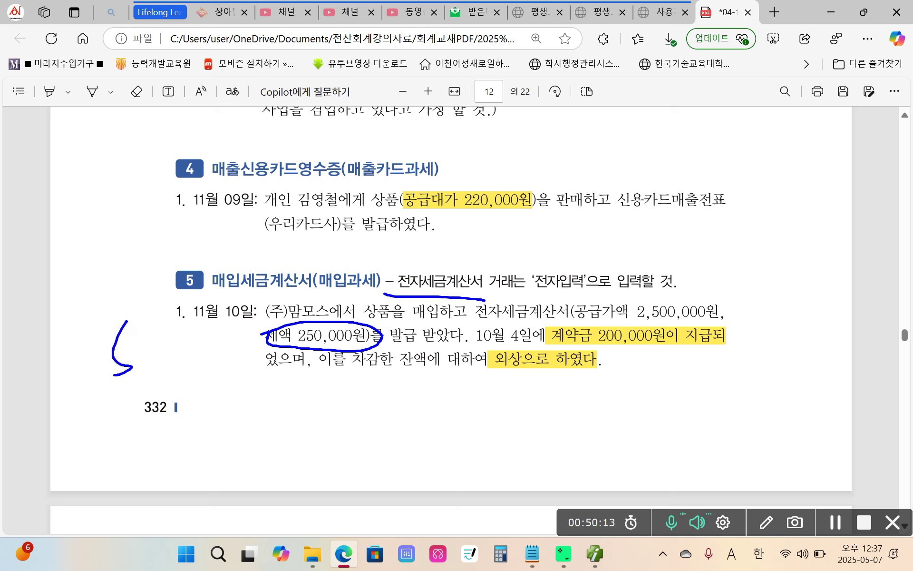
{"action": "mouse_move", "coordinate": [109, 336]}
{"action": "left_mouse_down"}
{"action": "mouse_move", "coordinate": [137, 340]}
{"action": "mouse_move", "coordinate": [151, 386]}
{"action": "left_mouse_up"}
{"action": "key", "text": "Escape"}
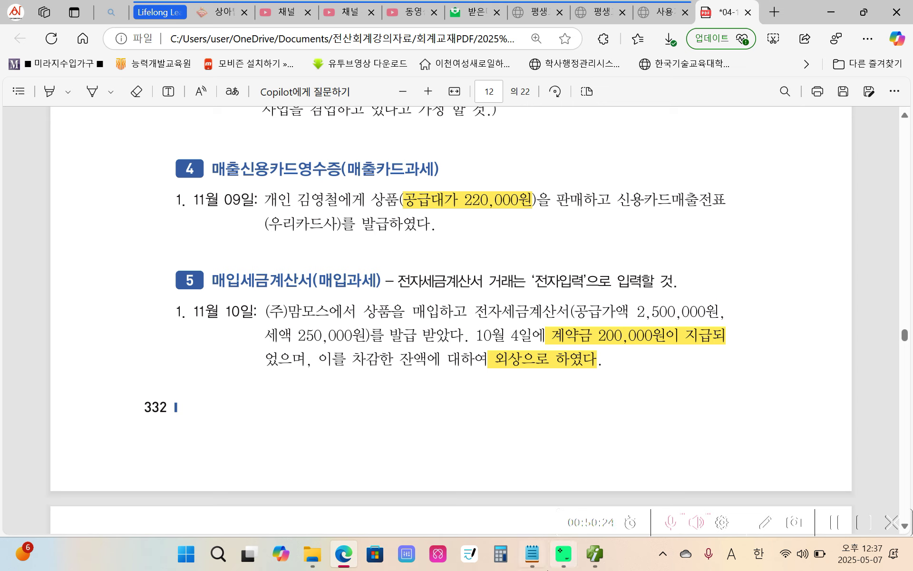
Step: Switch back to the accounting program, set the voucher date to November 10, and open the new entry's 유형 choices
{"action": "left_click", "coordinate": [594, 556]}
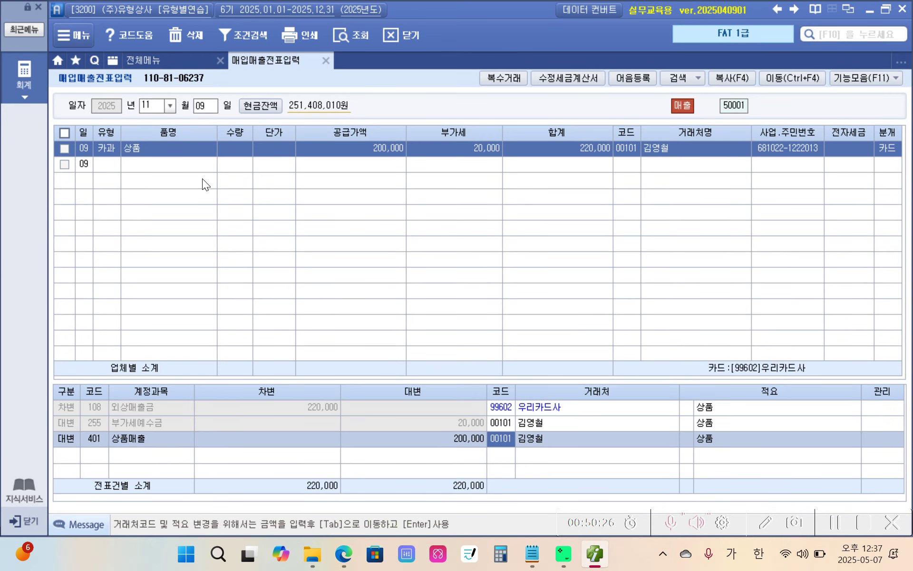
{"action": "left_click", "coordinate": [201, 106]}
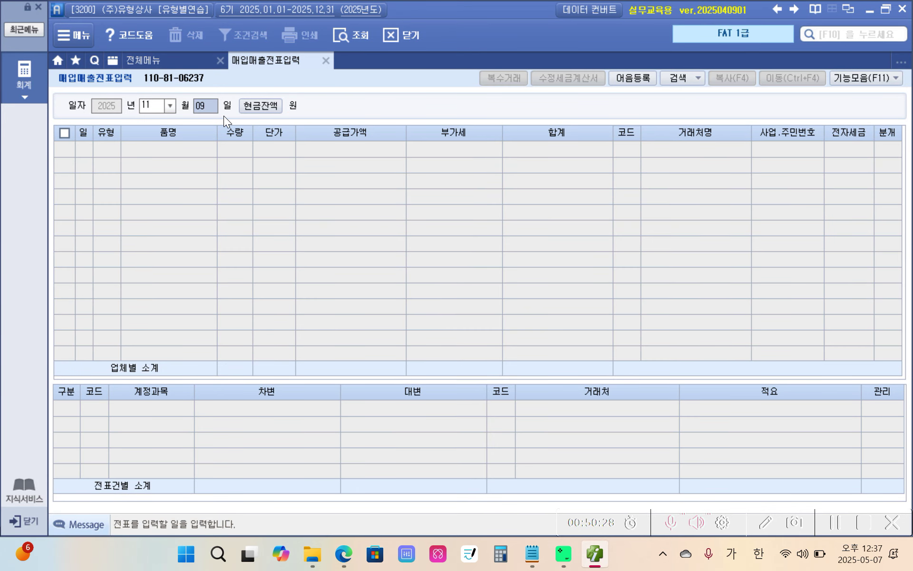
{"action": "type", "text": "10"}
{"action": "key", "text": "Return"}
{"action": "key", "text": "Return"}
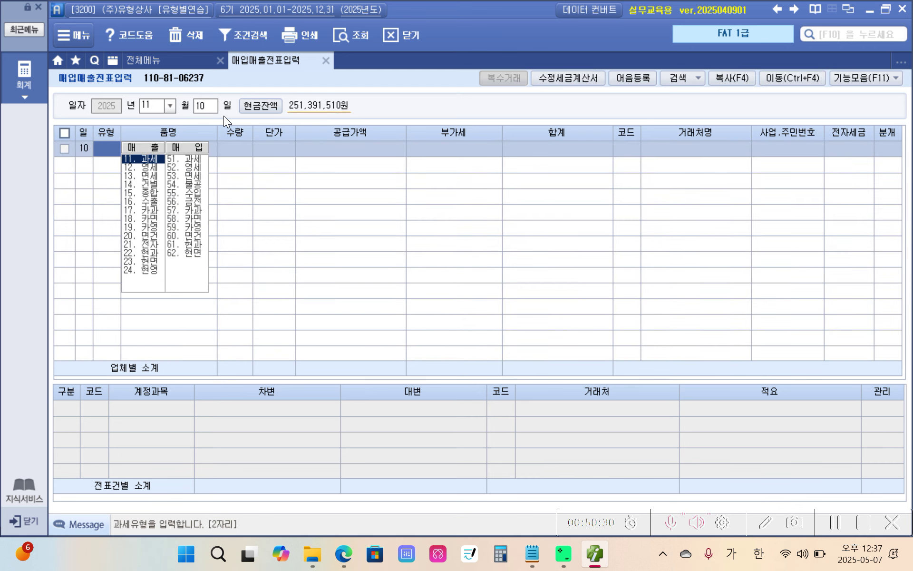
Step: Set the November 10 entry to purchase type 51 과세 with item 상품 and supply value 2,500,000, accepting the calculated VAT
{"action": "type", "text": "51"}
{"action": "key", "text": "Return"}
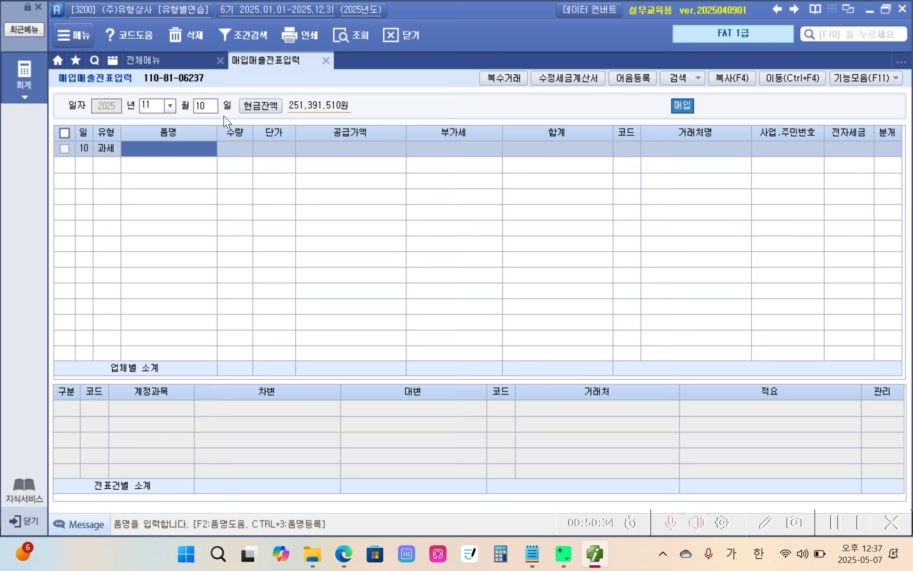
{"action": "type", "text": "상품"}
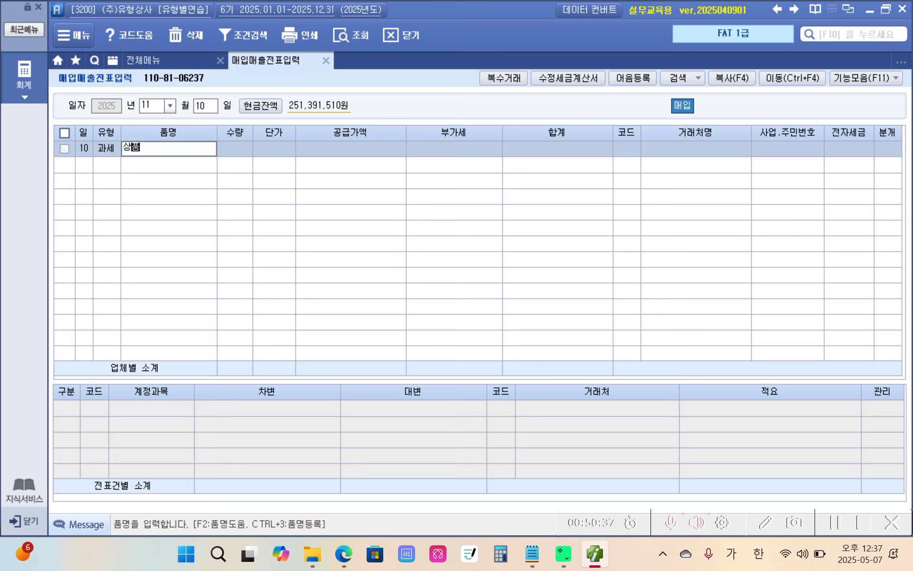
{"action": "key", "text": "Return"}
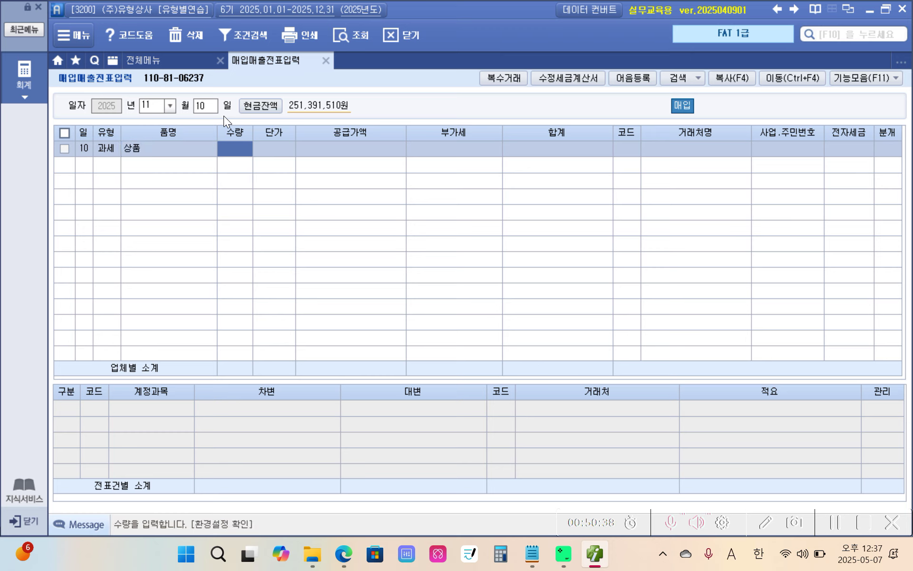
{"action": "key", "text": "Return"}
{"action": "key", "text": "Return"}
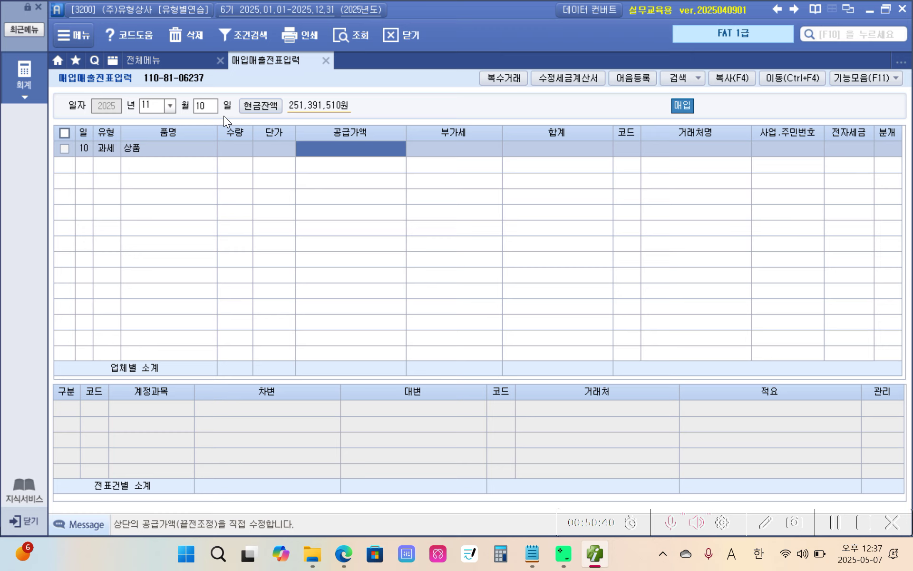
{"action": "type", "text": "2500000"}
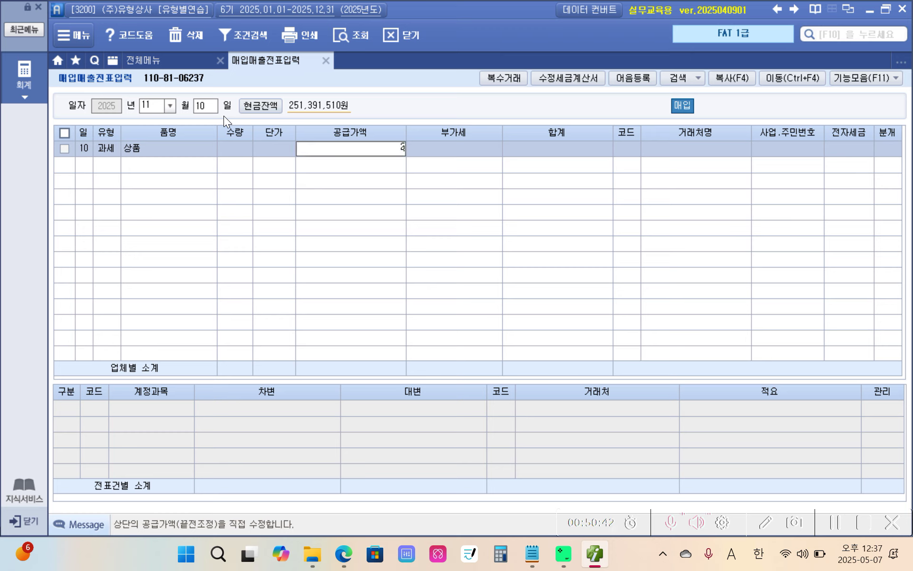
{"action": "key", "text": "Return"}
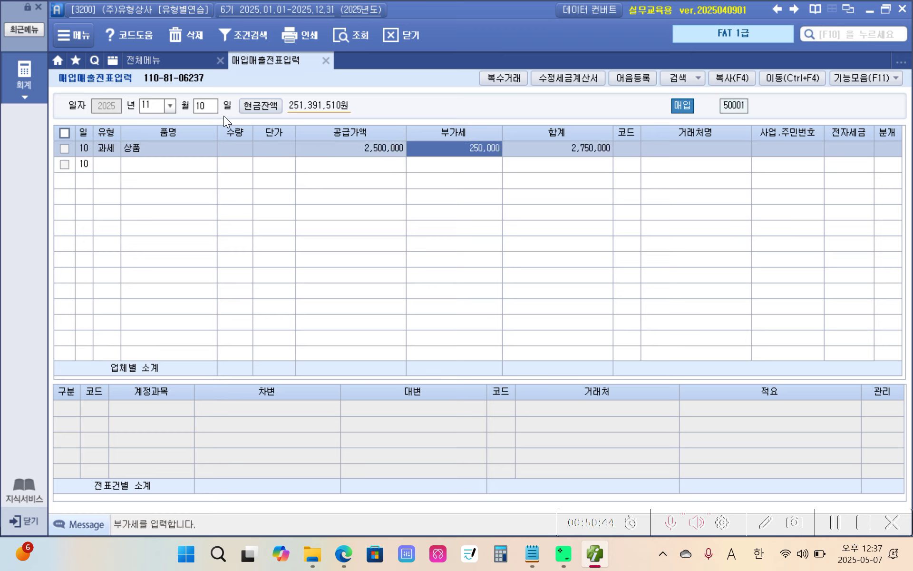
{"action": "key", "text": "Return"}
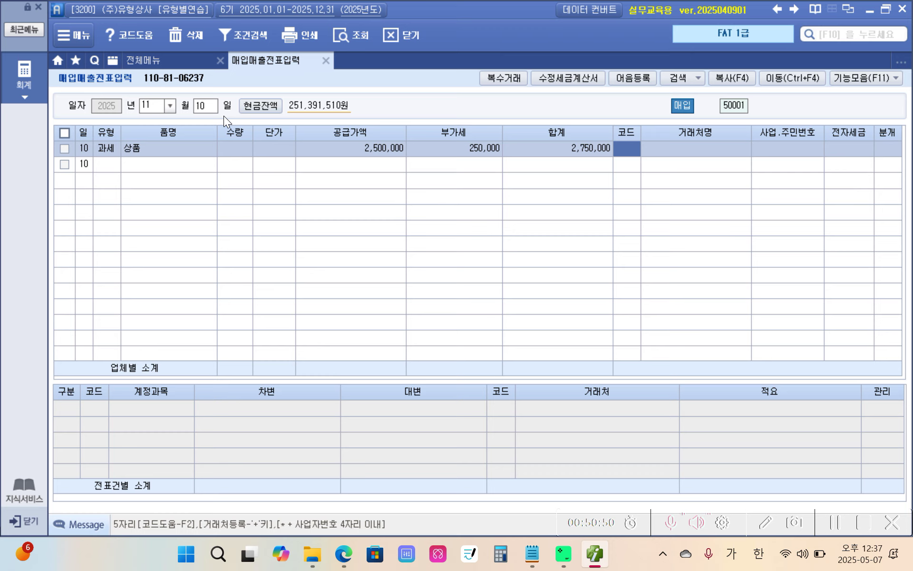
Step: Assign (주)맘모스 as the November 10 entry's vendor and set its electronic invoice status to 전자입력
{"action": "type", "text": "맘빌"}
{"action": "key", "text": "Return"}
{"action": "key", "text": "Return"}
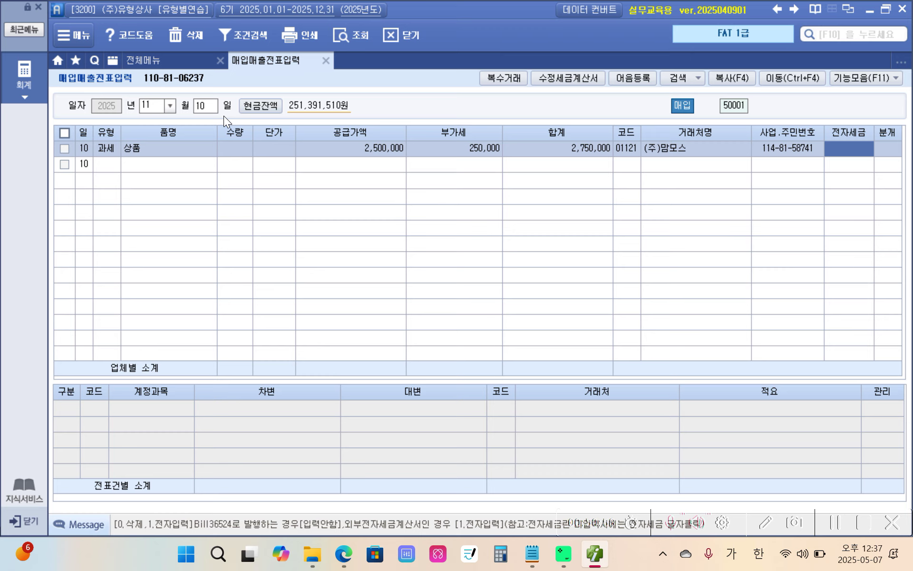
{"action": "type", "text": "1"}
{"action": "key", "text": "Return"}
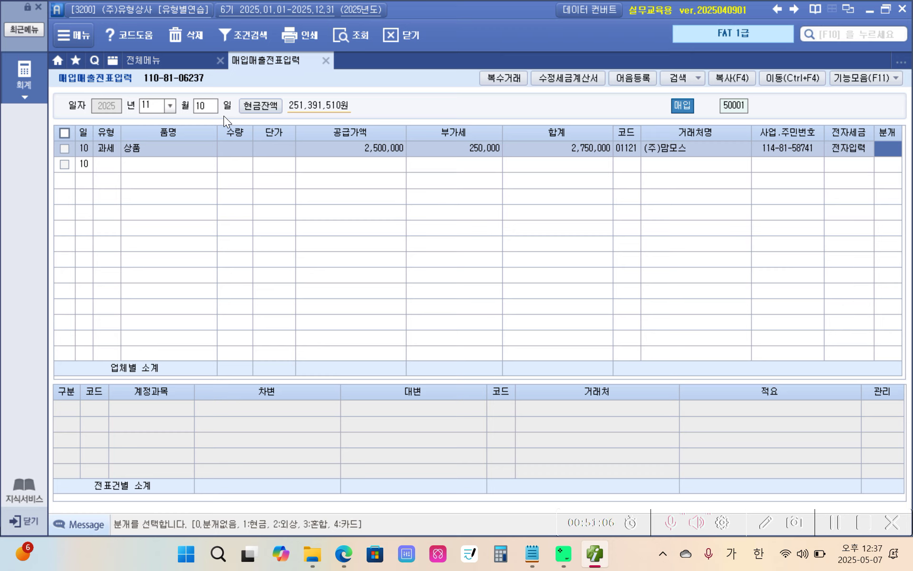
Step: Choose 혼합 as the November 10 entry's journal type and check the 부가세대급금 and 상품 debit lines
{"action": "type", "text": "3"}
{"action": "key", "text": "Return"}
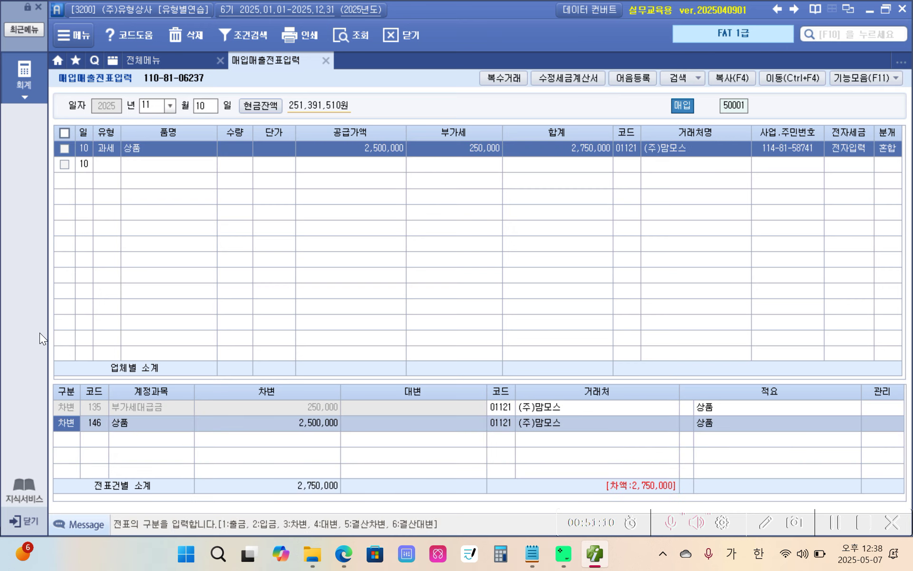
{"action": "left_click", "coordinate": [64, 412]}
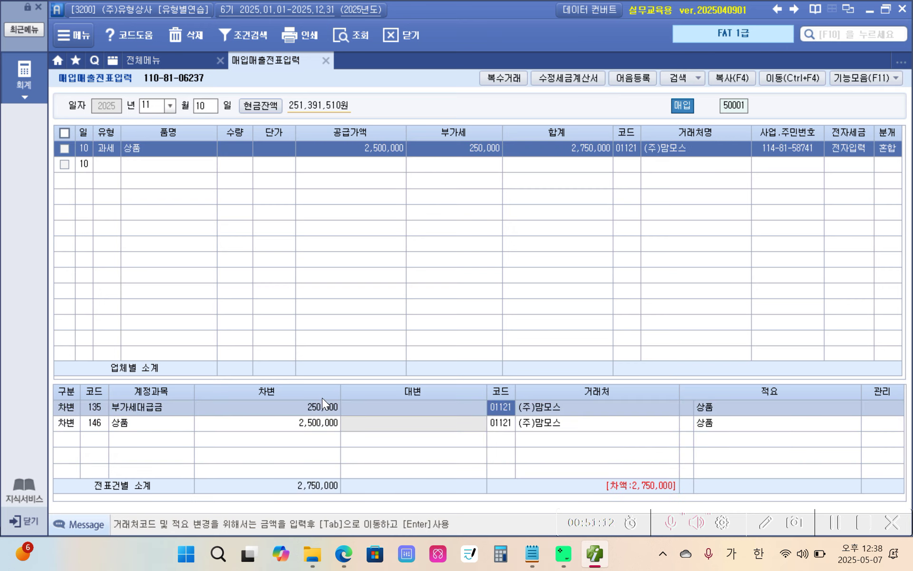
{"action": "left_click", "coordinate": [275, 420]}
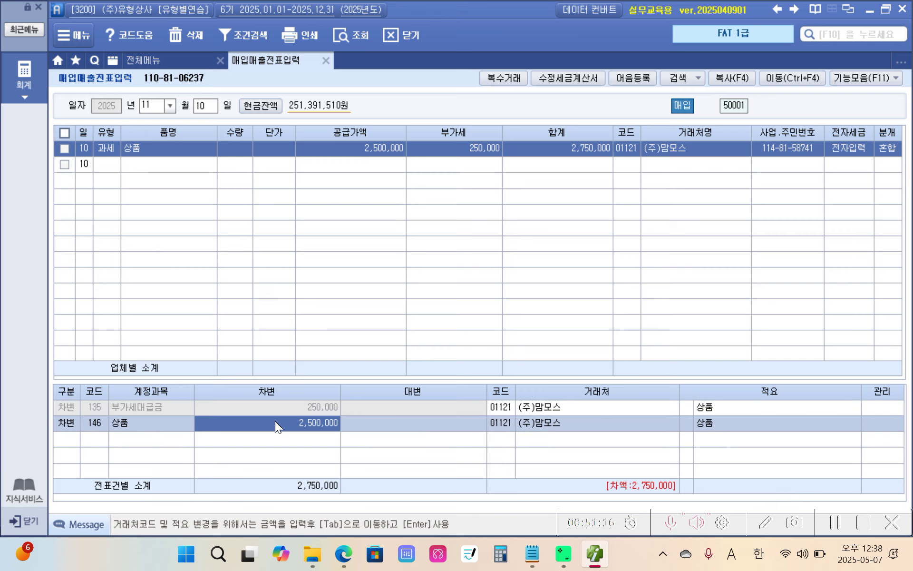
Step: Add a credit line for 선급금 with an amount of 200,000 to the November 10 journal entry
{"action": "left_click", "coordinate": [64, 438]}
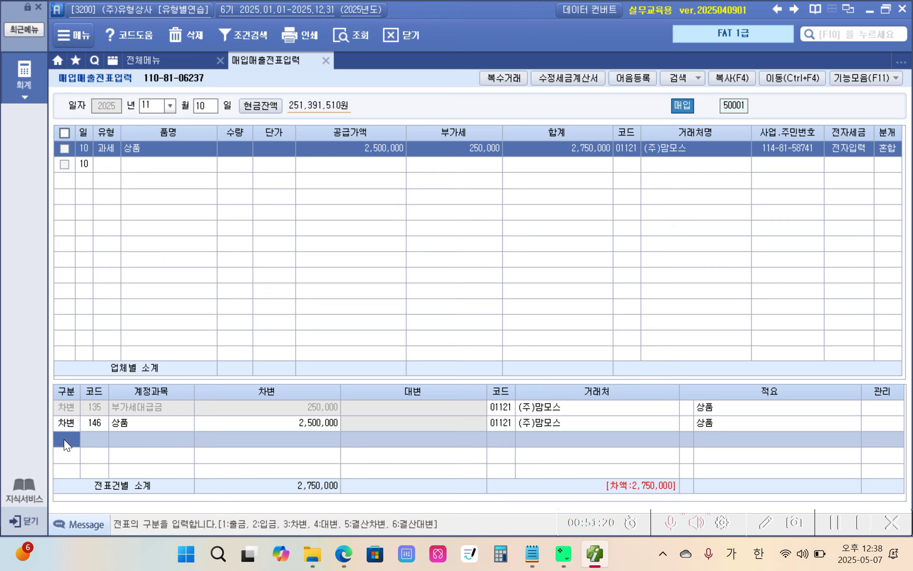
{"action": "type", "text": "4"}
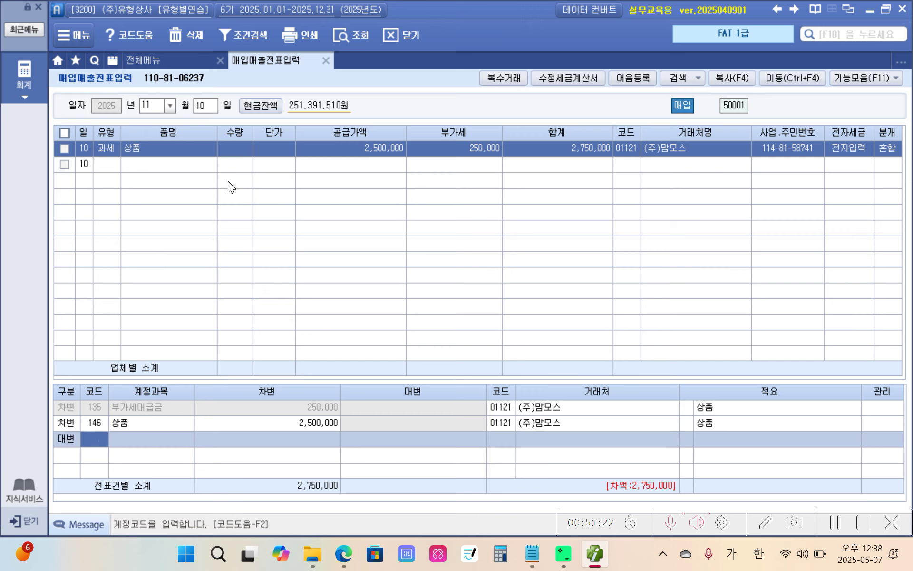
{"action": "type", "text": "선급"}
{"action": "key", "text": "Return"}
{"action": "key", "text": "Return"}
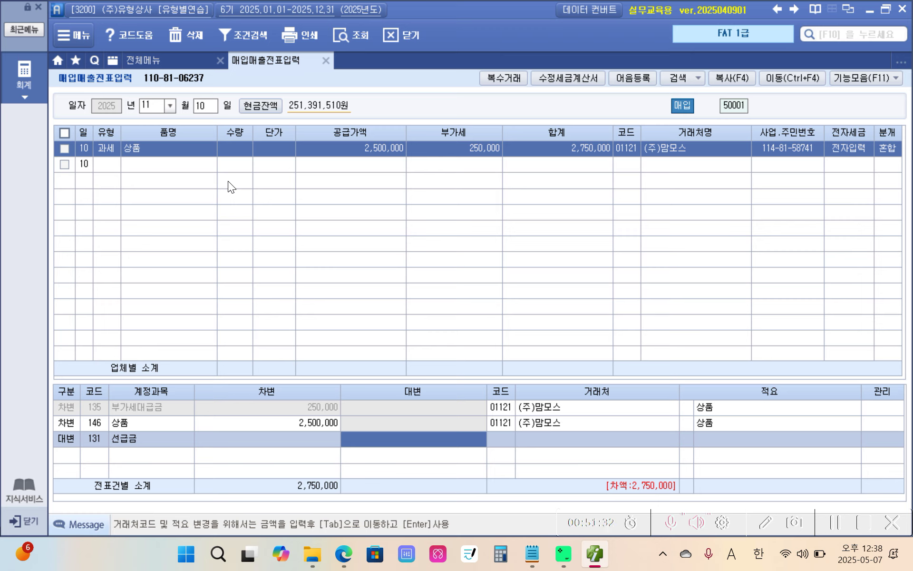
{"action": "type", "text": "2000000"}
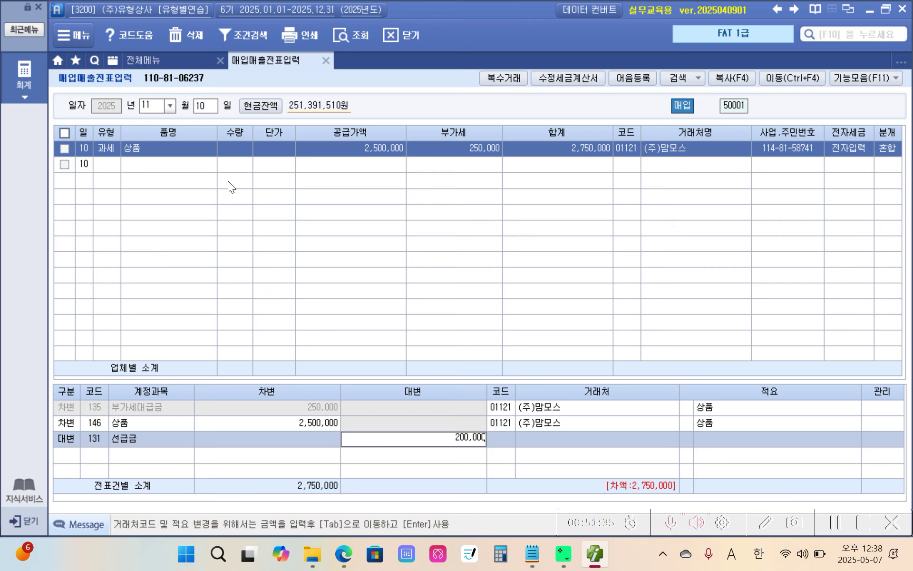
{"action": "key", "text": "Return"}
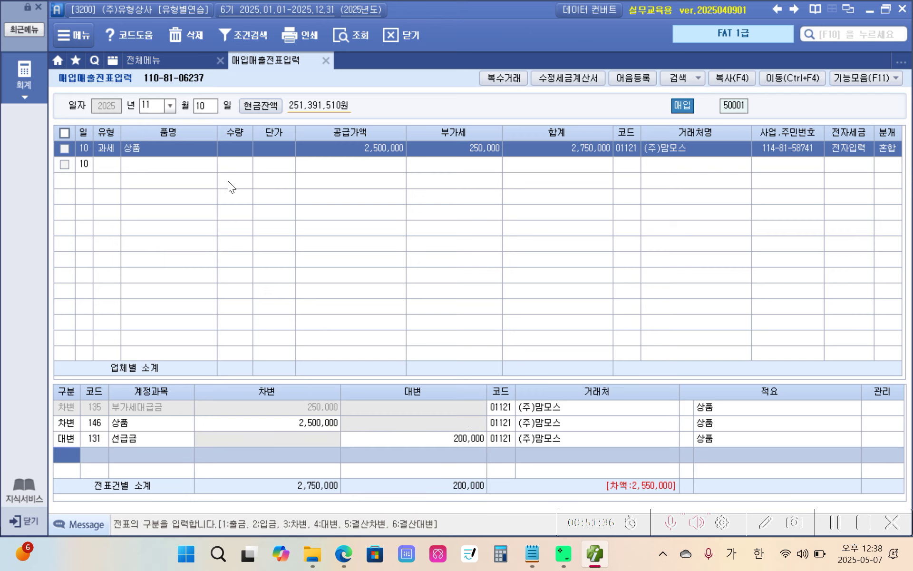
Step: Add a credit line for account 251 외상매입금 with an amount of 2,550,000 to the November 10 journal entry
{"action": "type", "text": "4"}
{"action": "type", "text": "2"}
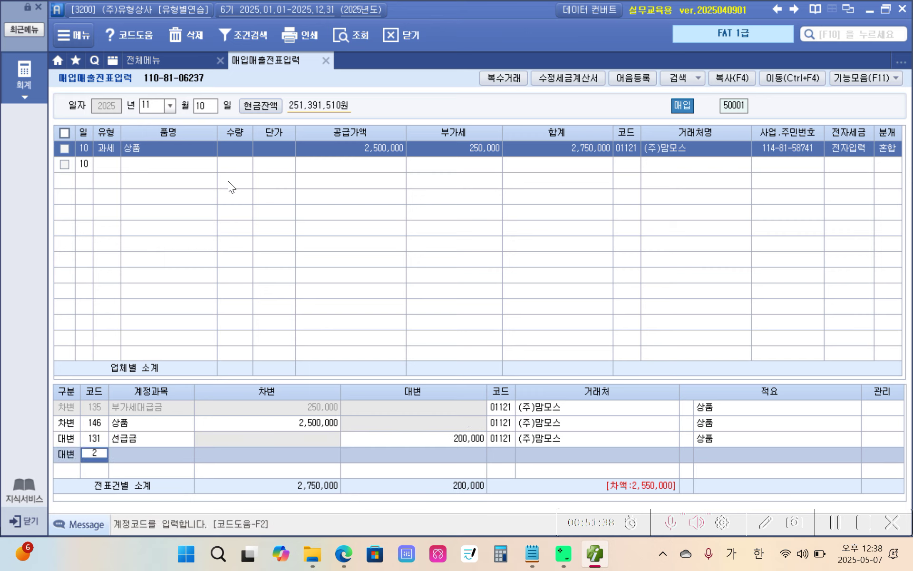
{"action": "type", "text": "51"}
{"action": "key", "text": "Return"}
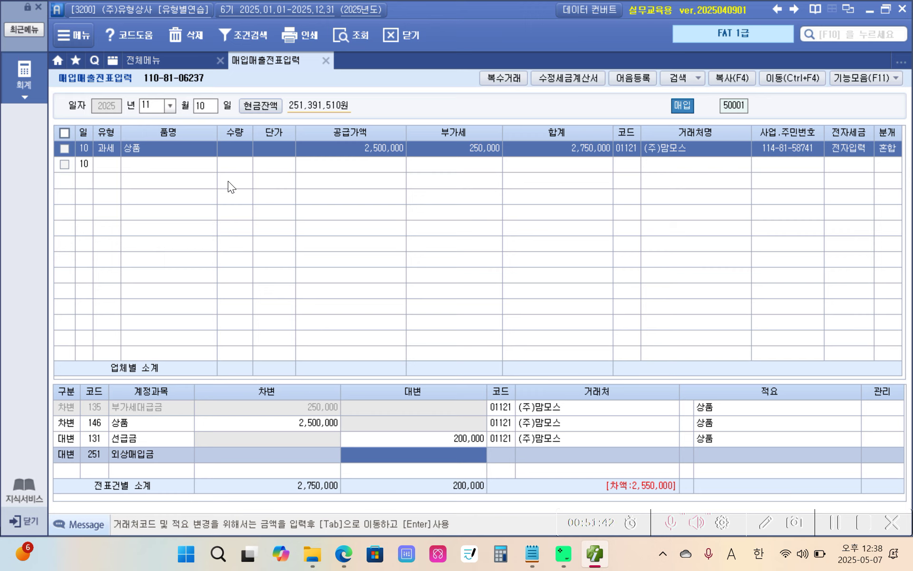
{"action": "type", "text": "2,550"}
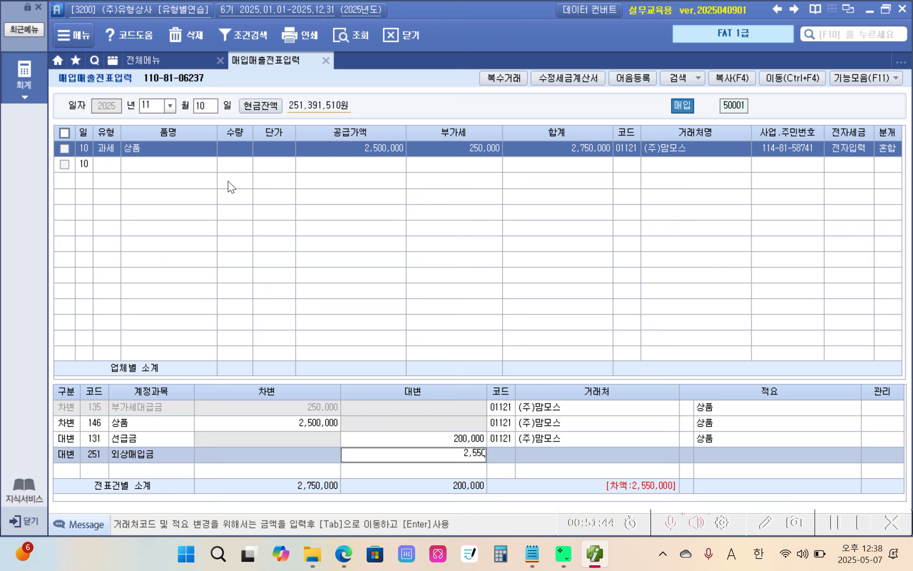
{"action": "type", "text": ",000"}
{"action": "key", "text": "Tab"}
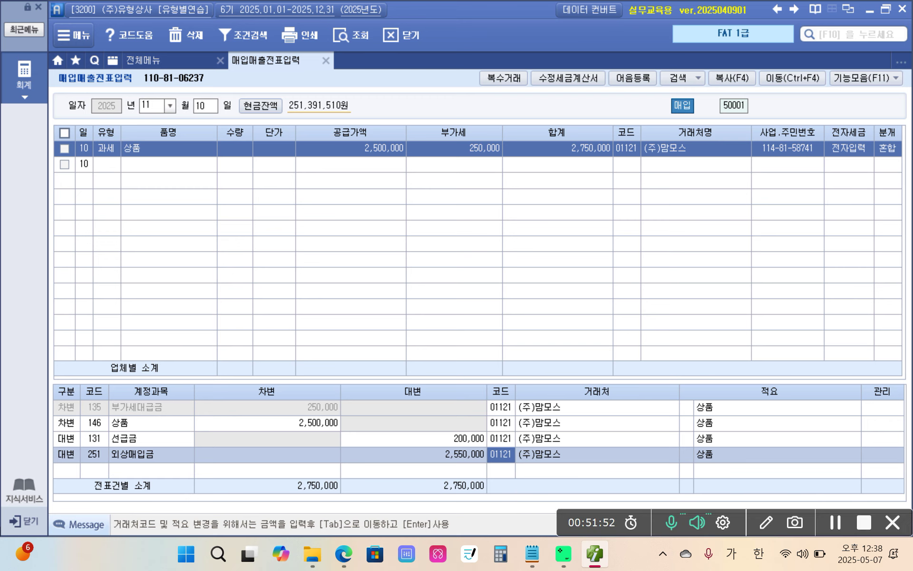
Step: Box the vendor cells of the 선급금 and 외상매입금 lines and mark above the debit and credit totals with temporary pen strokes
{"action": "mouse_move", "coordinate": [484, 431]}
{"action": "left_mouse_down"}
{"action": "mouse_move", "coordinate": [529, 461]}
{"action": "mouse_move", "coordinate": [594, 461]}
{"action": "left_mouse_up"}
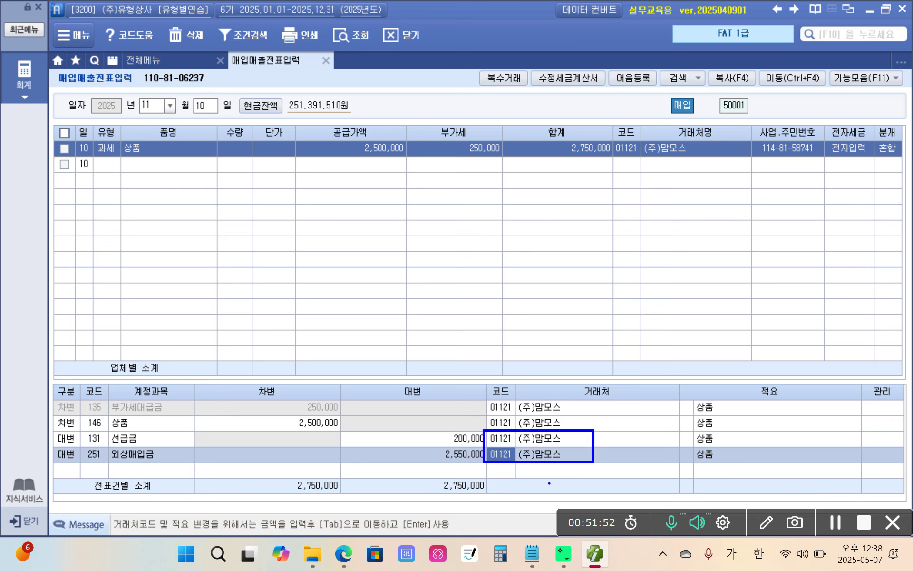
{"action": "mouse_move", "coordinate": [285, 466]}
{"action": "left_mouse_down"}
{"action": "mouse_move", "coordinate": [270, 476]}
{"action": "mouse_move", "coordinate": [357, 471]}
{"action": "mouse_move", "coordinate": [287, 472]}
{"action": "left_mouse_up"}
{"action": "mouse_move", "coordinate": [450, 471]}
{"action": "left_mouse_down"}
{"action": "mouse_move", "coordinate": [438, 503]}
{"action": "mouse_move", "coordinate": [498, 488]}
{"action": "mouse_move", "coordinate": [458, 473]}
{"action": "left_mouse_up"}
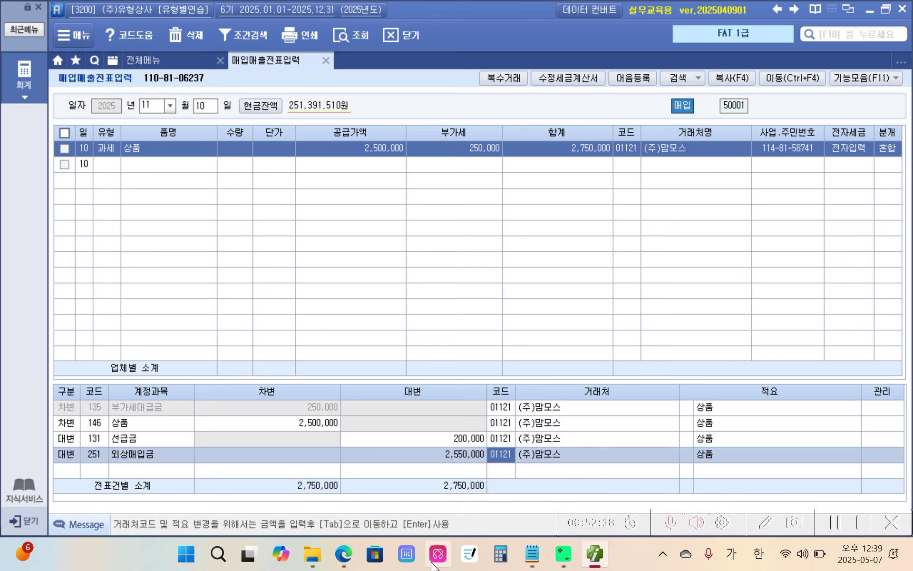
Step: Switch to the textbook PDF and highlight 외상대금과 상계처리 in yellow in the November 11 problem
{"action": "left_click", "coordinate": [343, 553]}
{"action": "scroll", "coordinate": [381, 456], "scroll_direction": "down", "scroll_amount": 10}
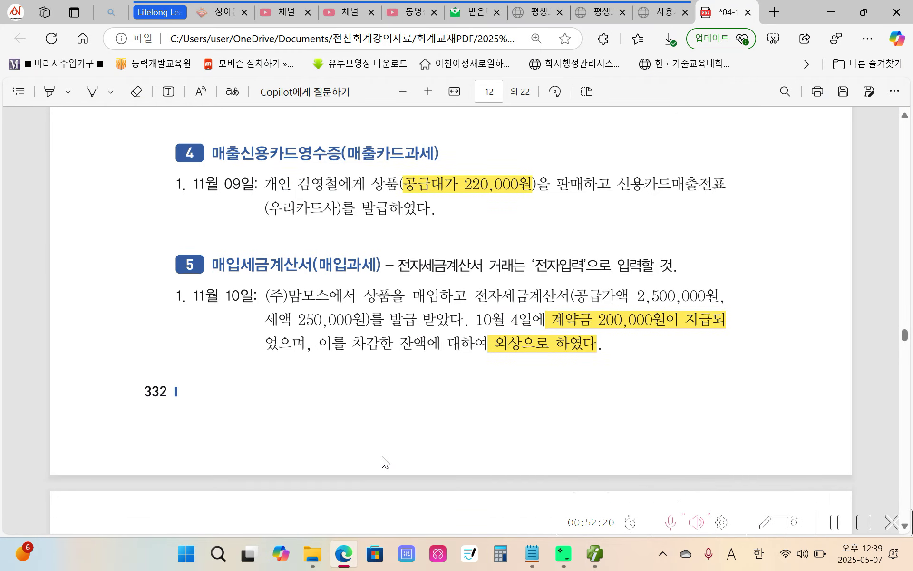
{"action": "scroll", "coordinate": [383, 459], "scroll_direction": "up", "scroll_amount": 5}
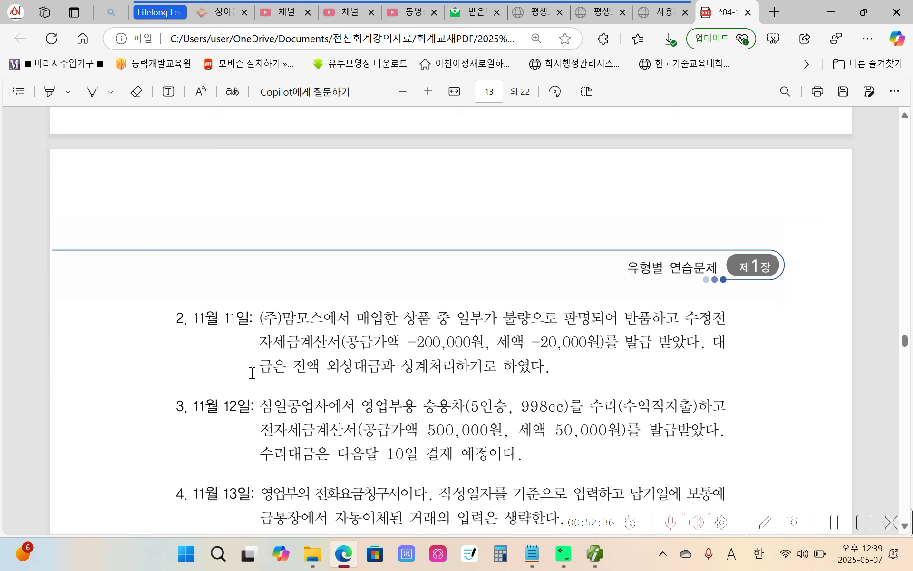
{"action": "left_click_drag", "start_coordinate": [328, 369], "coordinate": [457, 371]}
{"action": "right_click", "coordinate": [465, 373]}
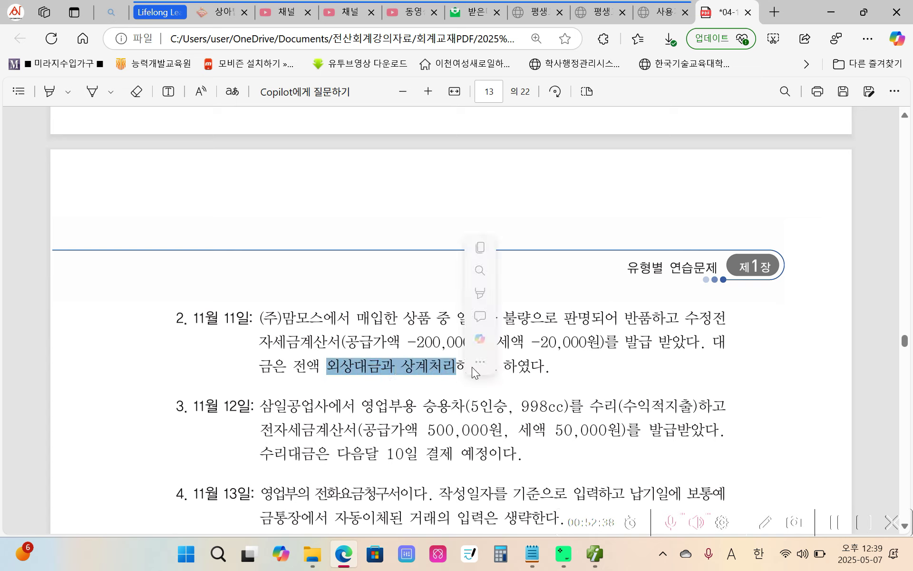
{"action": "mouse_move", "coordinate": [584, 290]}
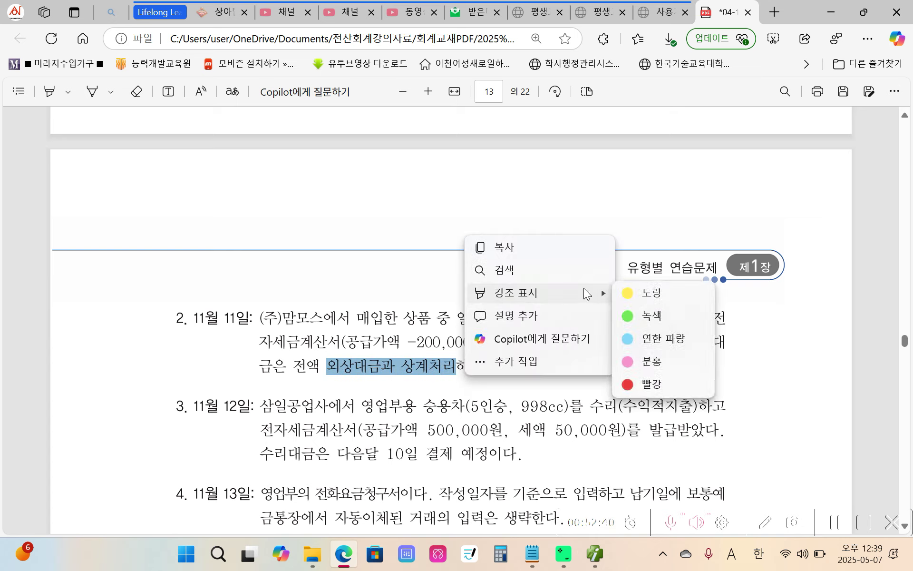
{"action": "left_click", "coordinate": [627, 291]}
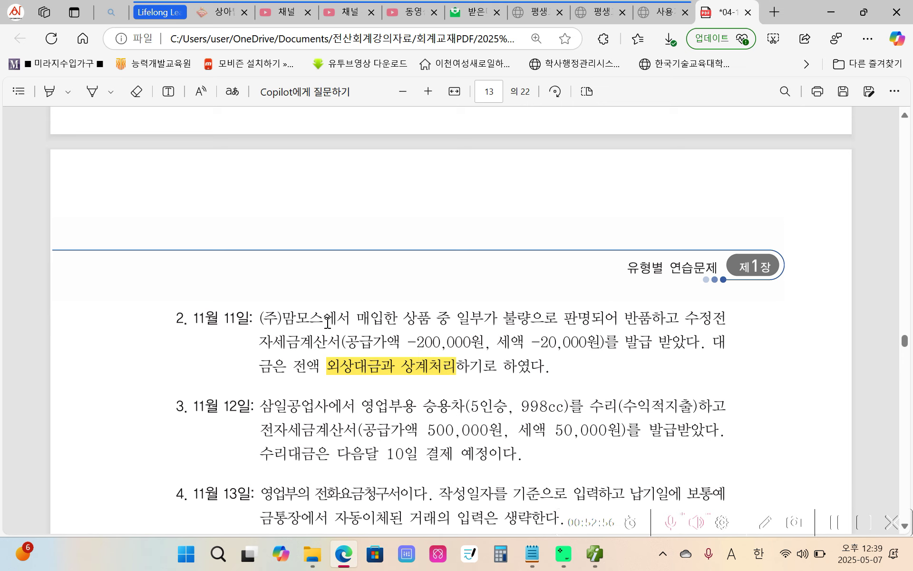
Step: Switch back to the accounting program, set the voucher date to November 11, and open the new entry's 유형 choices
{"action": "left_click", "coordinate": [591, 563]}
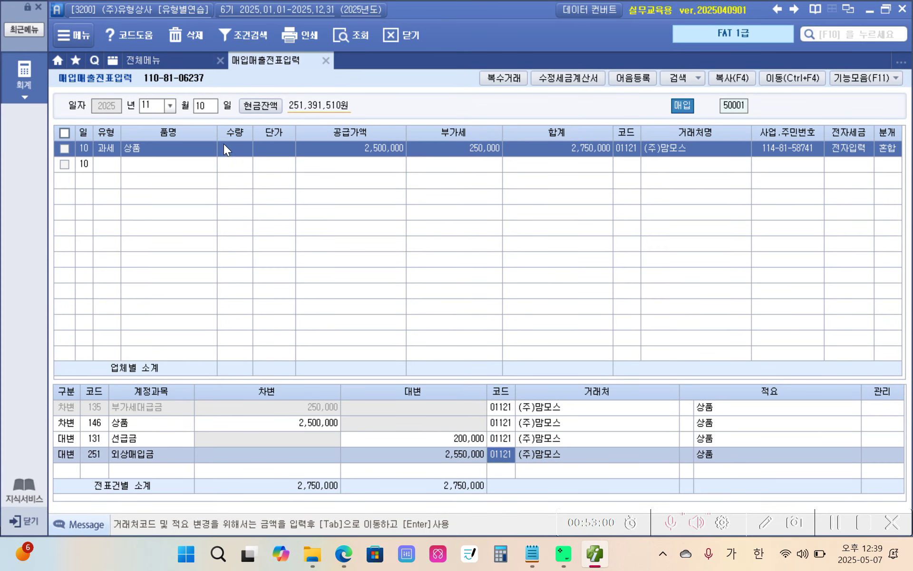
{"action": "left_click", "coordinate": [206, 107]}
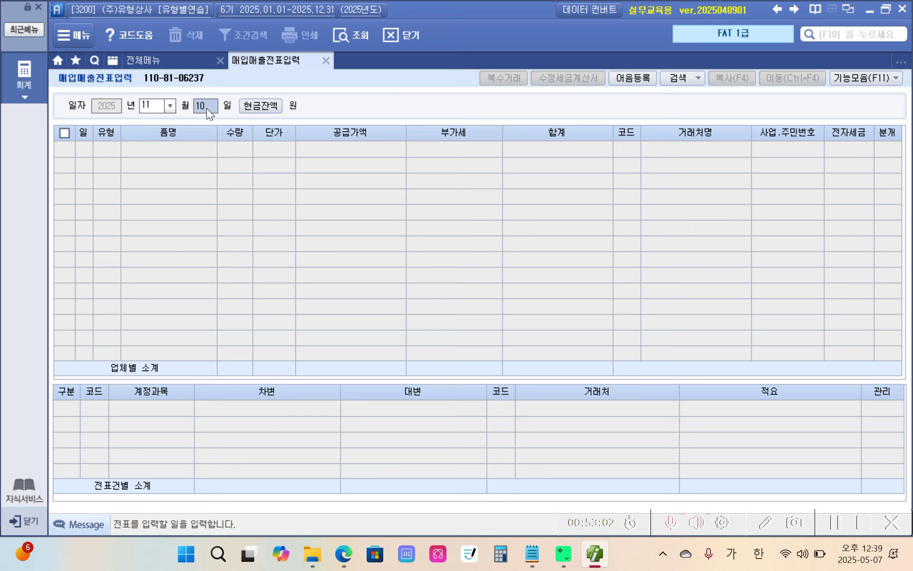
{"action": "type", "text": "11"}
{"action": "key", "text": "Return"}
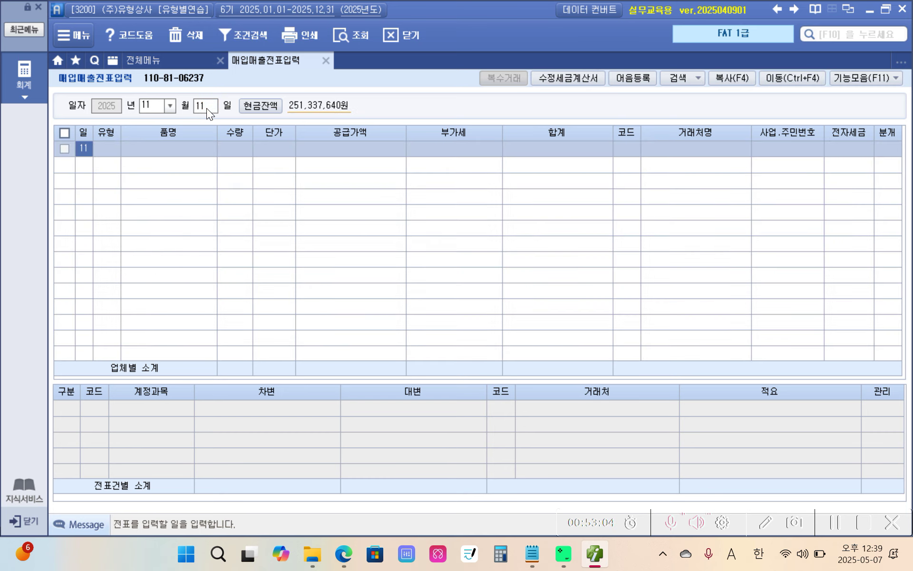
{"action": "key", "text": "Return"}
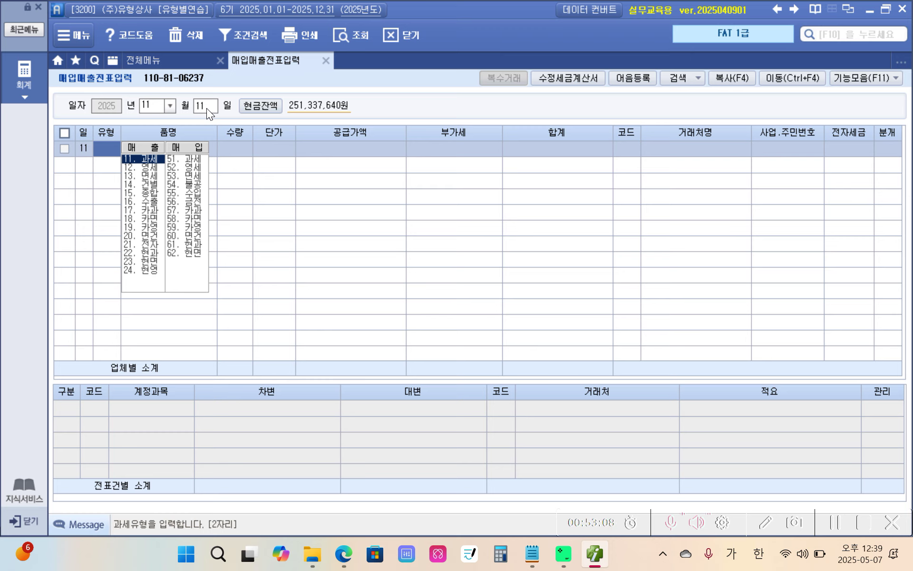
Step: Set the November 11 entry to purchase type 51 과세 and enter 상품 as its item name
{"action": "type", "text": "11"}
{"action": "key", "text": "Return"}
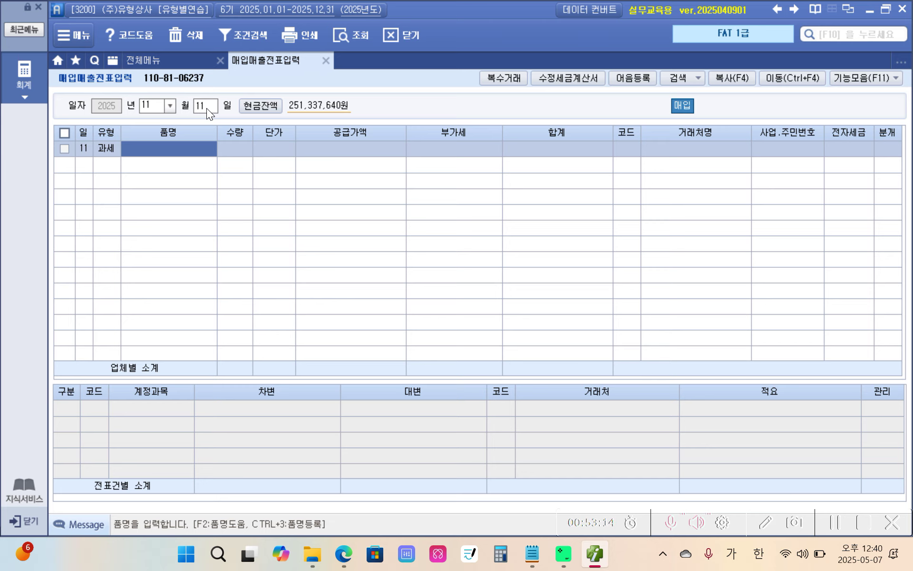
{"action": "type", "text": "상품"}
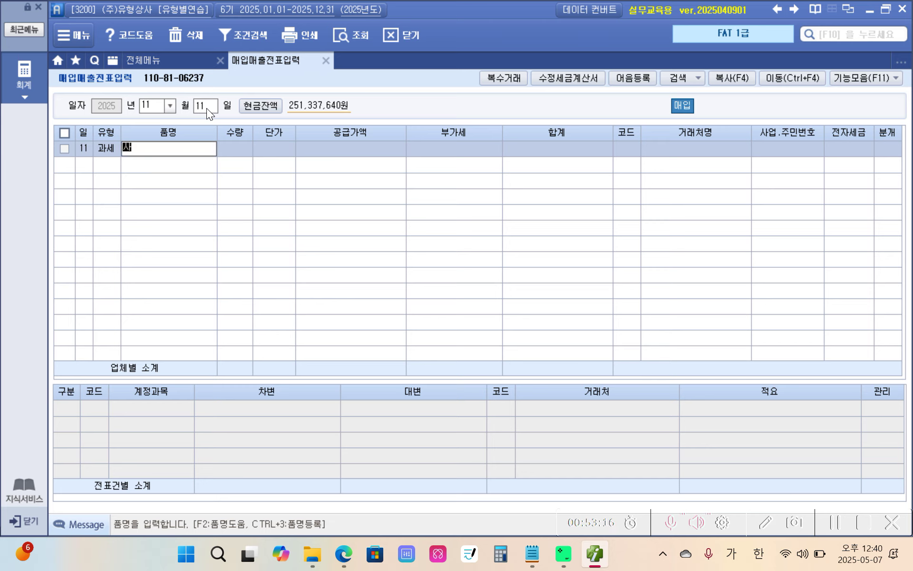
{"action": "key", "text": "Return"}
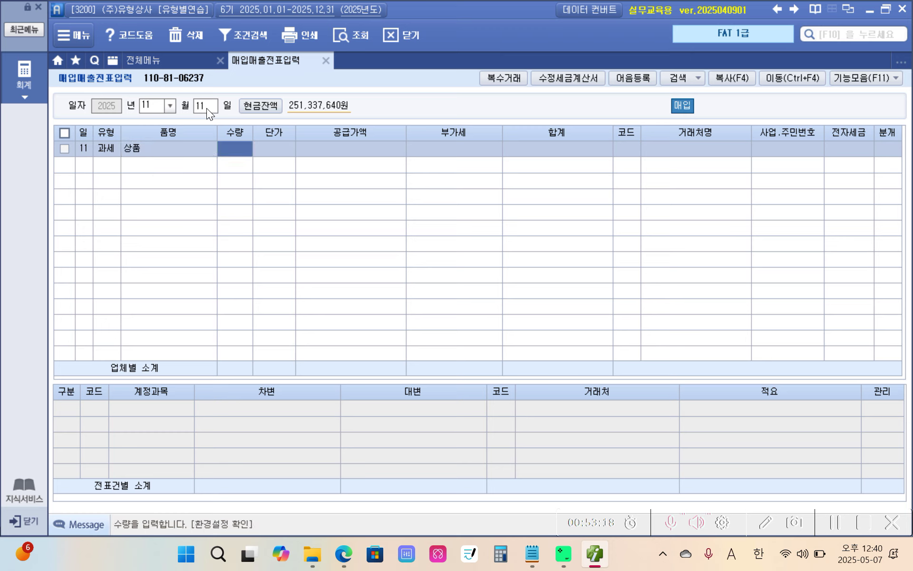
Step: Enter a supply amount of -200,000 for the November 11 상품 return and set (주)맘모스 as its vendor
{"action": "key", "text": "Return"}
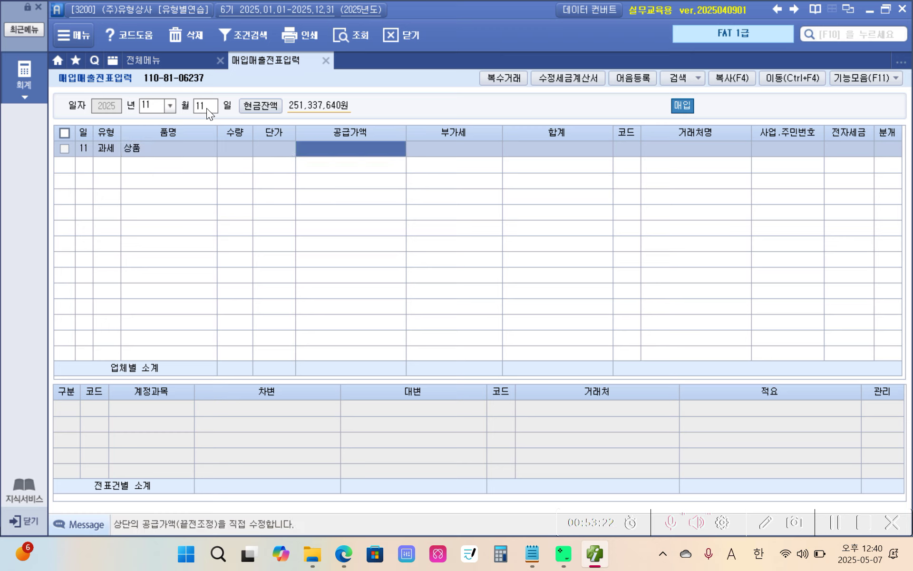
{"action": "type", "text": "-2000000"}
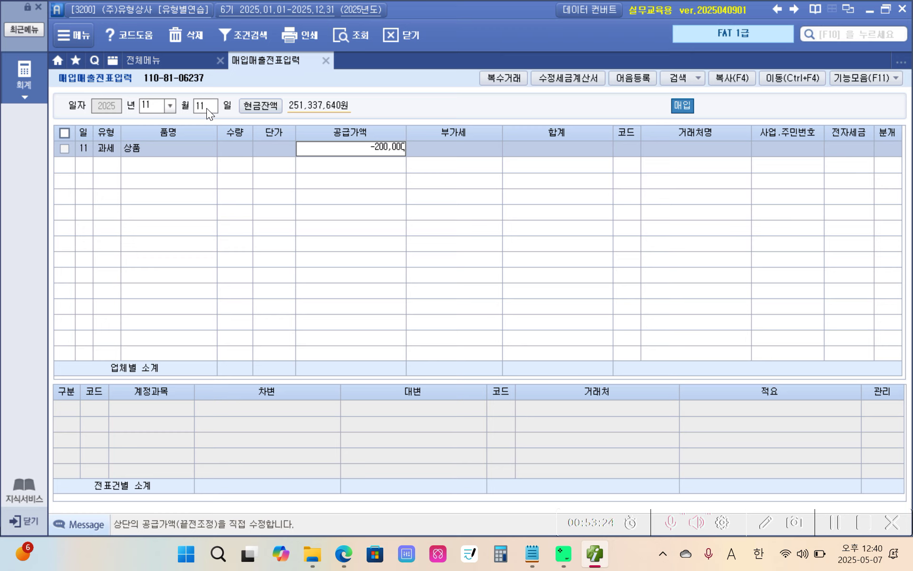
{"action": "key", "text": "Return"}
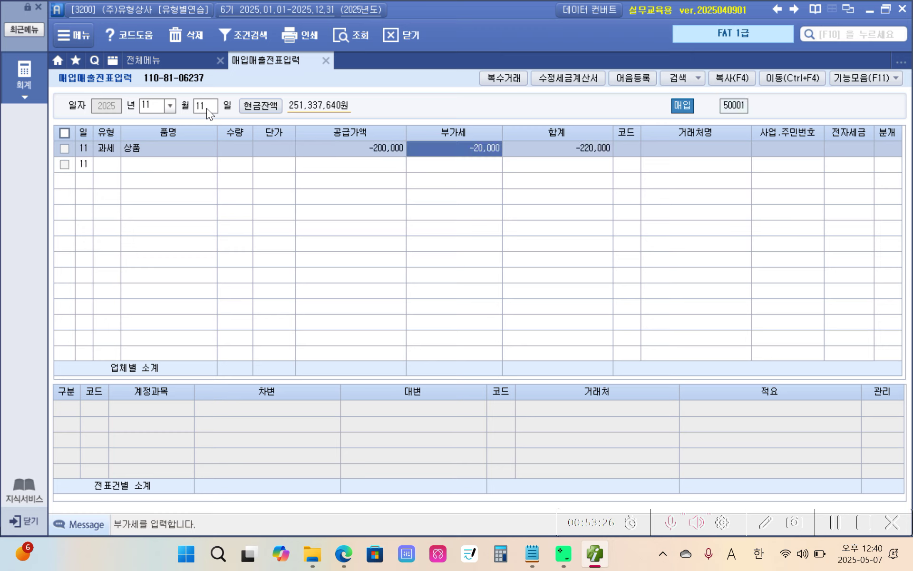
{"action": "key", "text": "Return"}
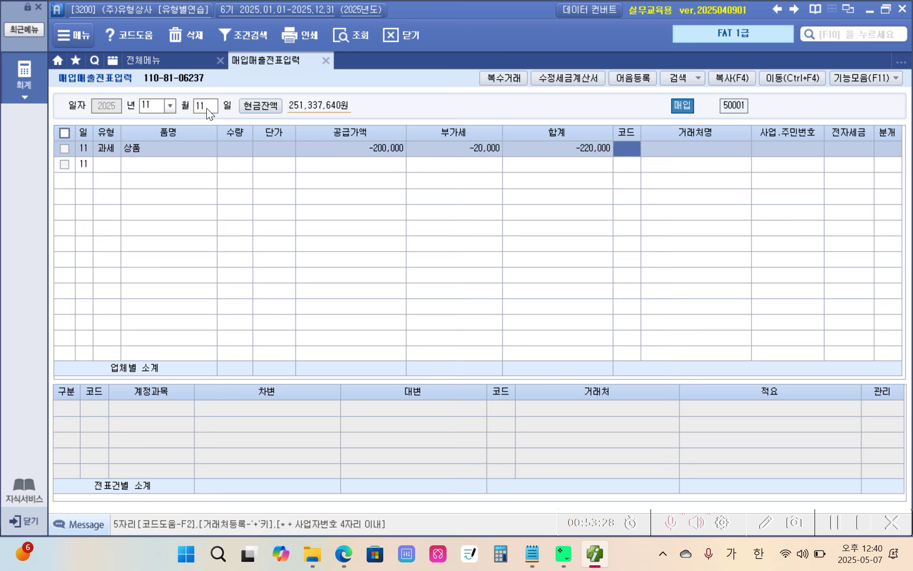
{"action": "type", "text": "맘모"}
{"action": "key", "text": "Return"}
{"action": "key", "text": "Return"}
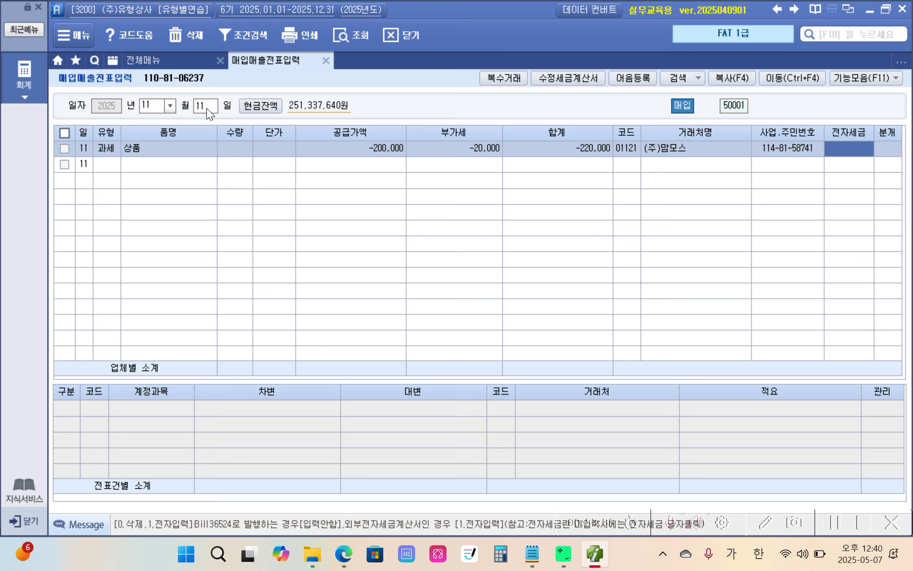
Step: Mark the November 11 return as 전자입력 and set its journal type to 외상
{"action": "type", "text": "1"}
{"action": "key", "text": "Return"}
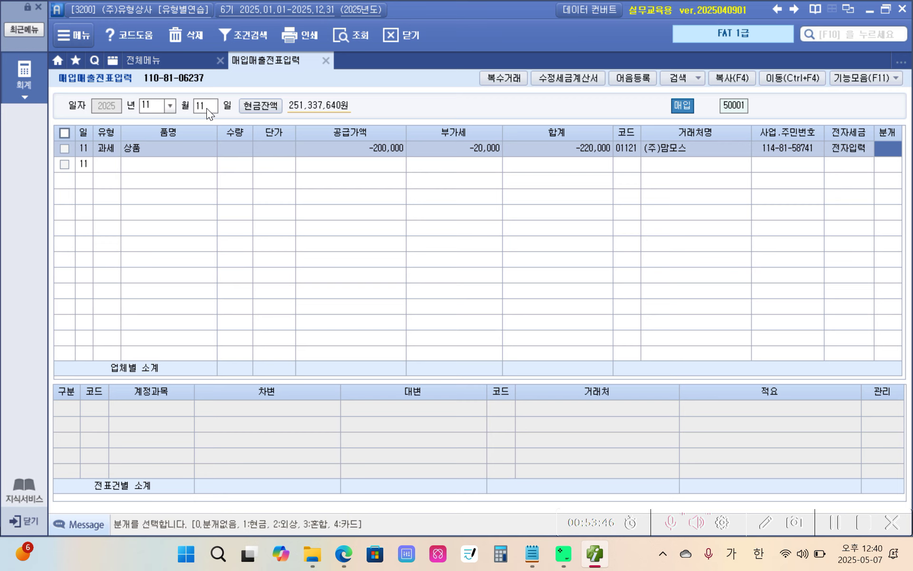
{"action": "type", "text": "2"}
{"action": "key", "text": "Return"}
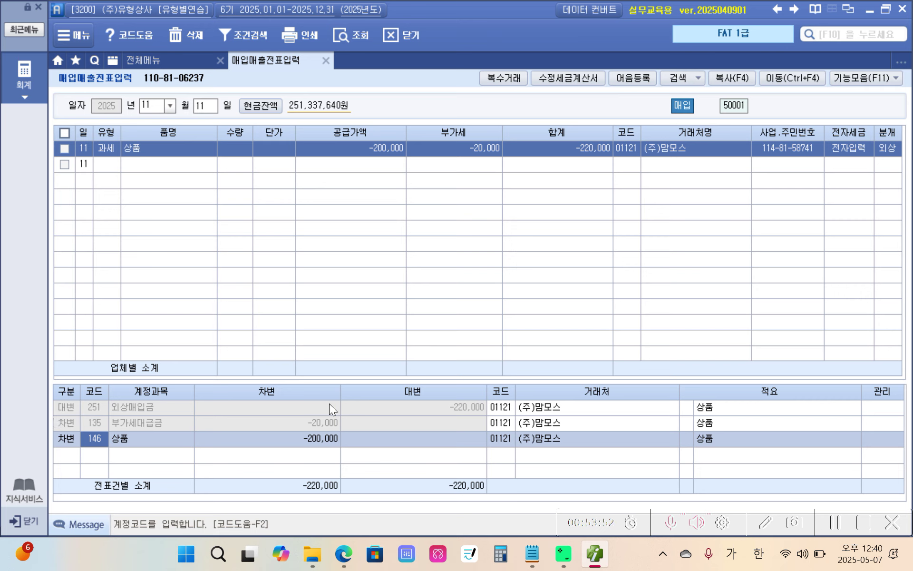
Step: Go through the 외상매입금, 부가세대급금 and 상품 journal lines and circle 수정세금계산서 with a temporary pen stroke
{"action": "left_click", "coordinate": [441, 406]}
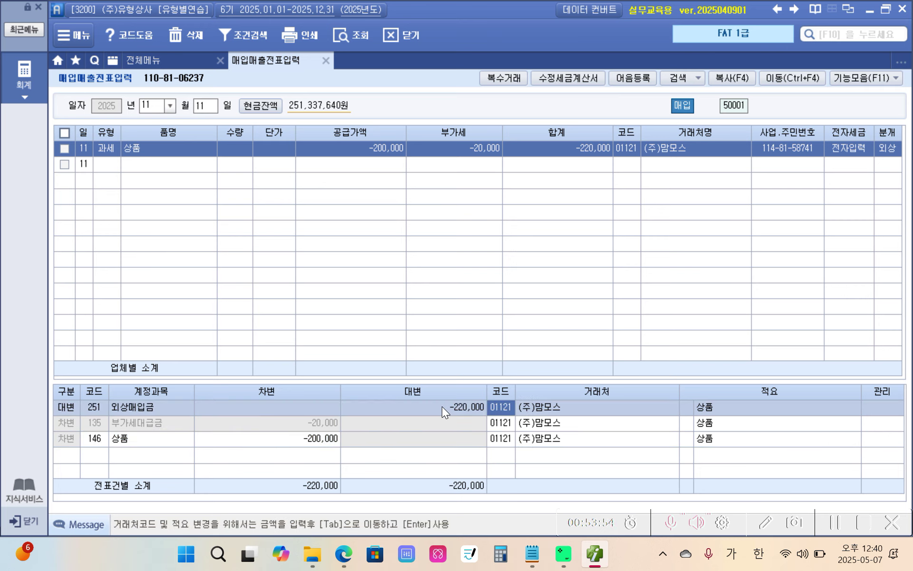
{"action": "left_click", "coordinate": [87, 422]}
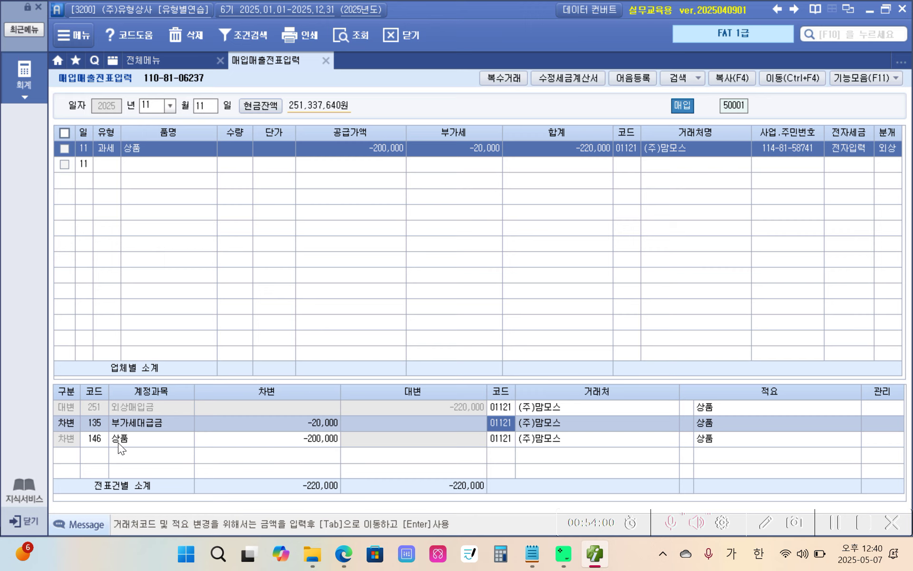
{"action": "left_click", "coordinate": [95, 443]}
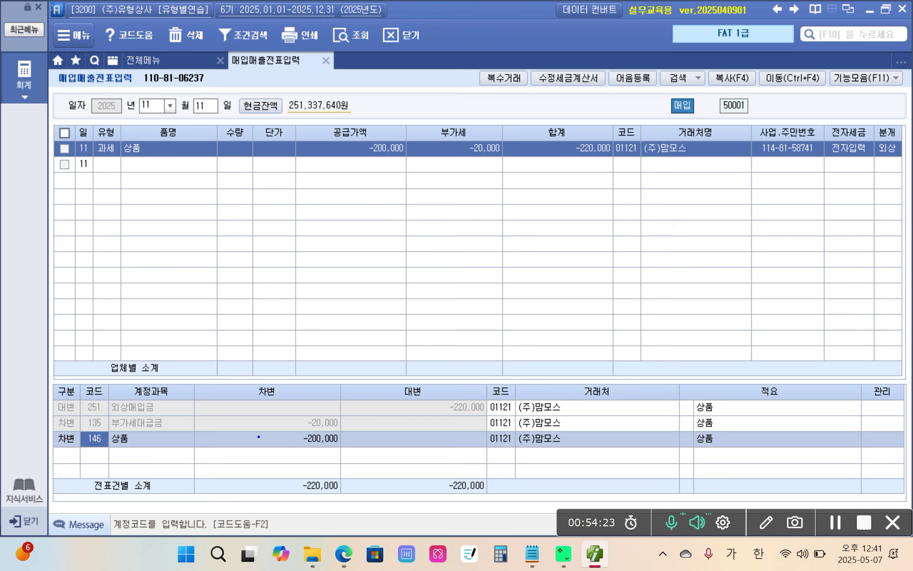
{"action": "mouse_move", "coordinate": [531, 103]}
{"action": "left_mouse_down"}
{"action": "mouse_move", "coordinate": [557, 69]}
{"action": "mouse_move", "coordinate": [608, 90]}
{"action": "mouse_move", "coordinate": [543, 106]}
{"action": "left_mouse_up"}
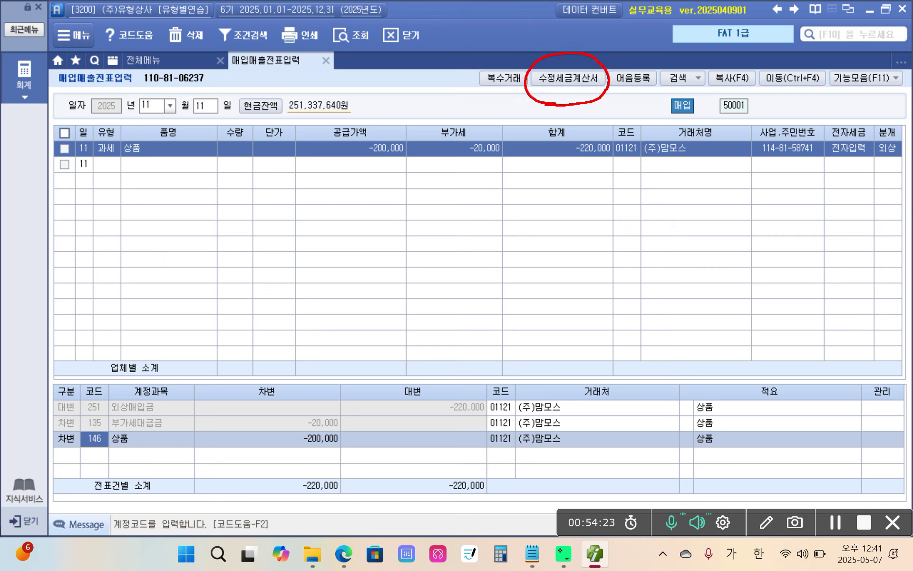
{"action": "left_click_drag", "start_coordinate": [459, 244], "coordinate": [546, 109]}
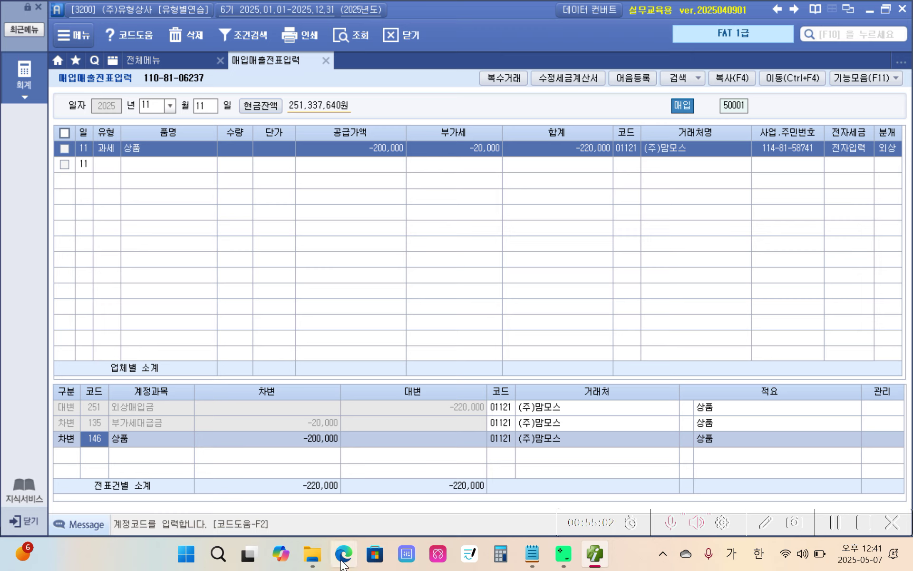
Step: Switch to the textbook PDF and highlight 998cc in yellow in the November 12 problem
{"action": "left_click", "coordinate": [341, 535]}
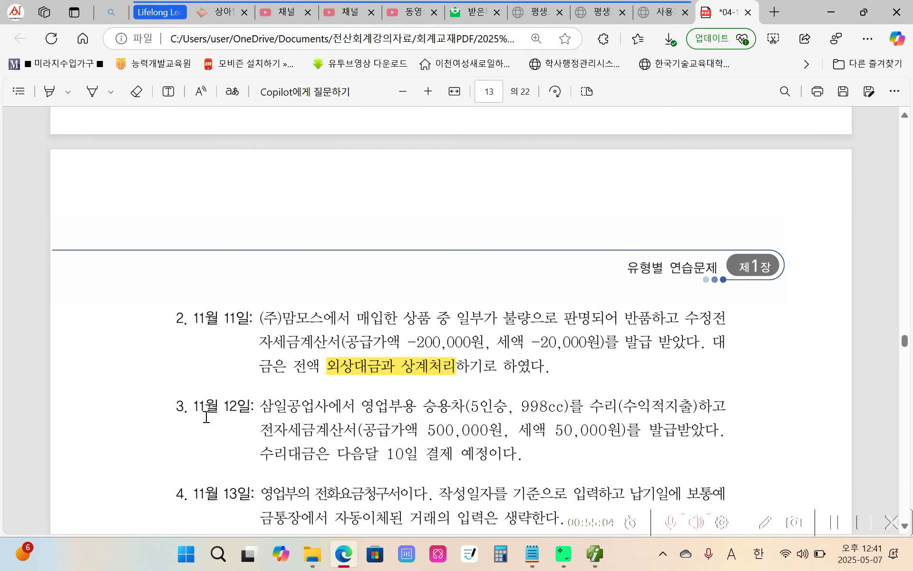
{"action": "scroll", "coordinate": [204, 395], "scroll_direction": "down", "scroll_amount": 1}
{"action": "scroll", "coordinate": [277, 343], "scroll_direction": "down", "scroll_amount": 1}
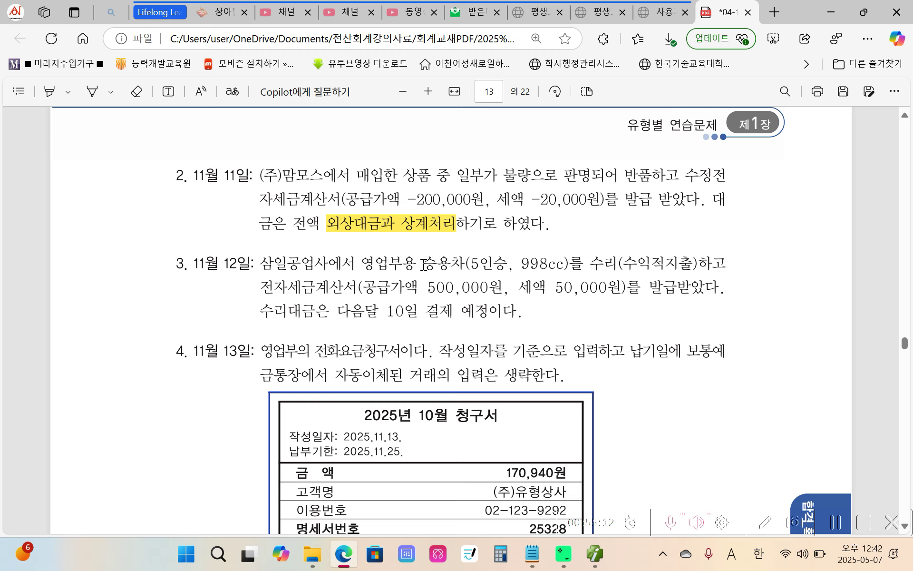
{"action": "left_click_drag", "start_coordinate": [515, 264], "coordinate": [565, 264]}
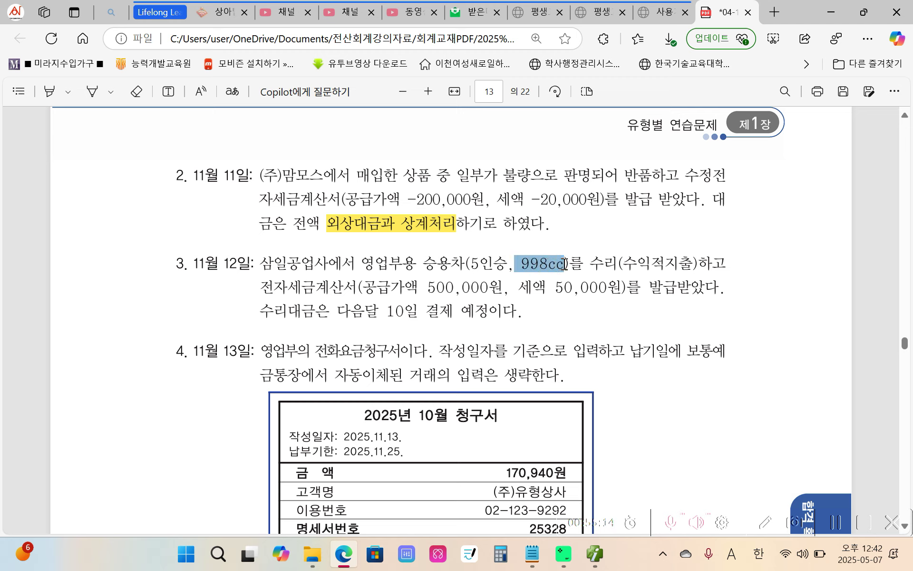
{"action": "mouse_move", "coordinate": [595, 197]}
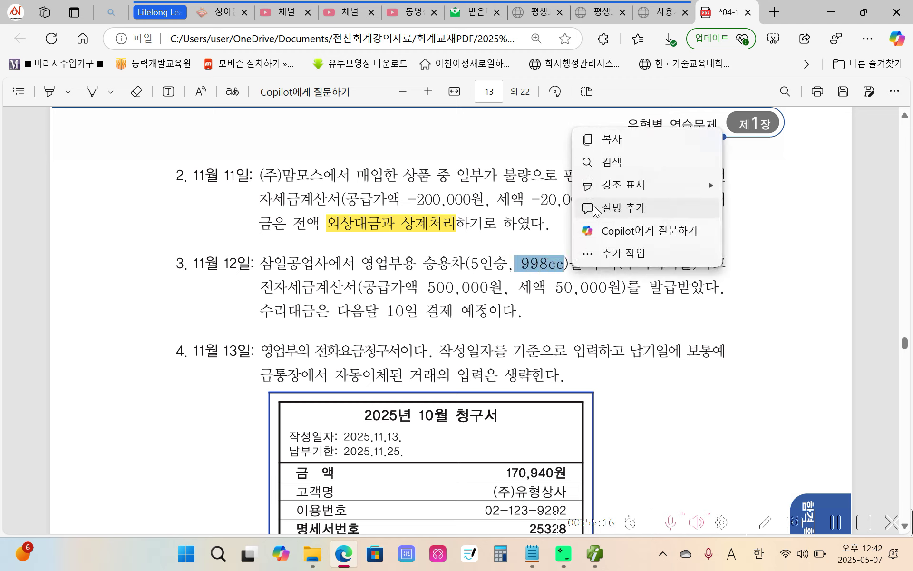
{"action": "left_click", "coordinate": [736, 186]}
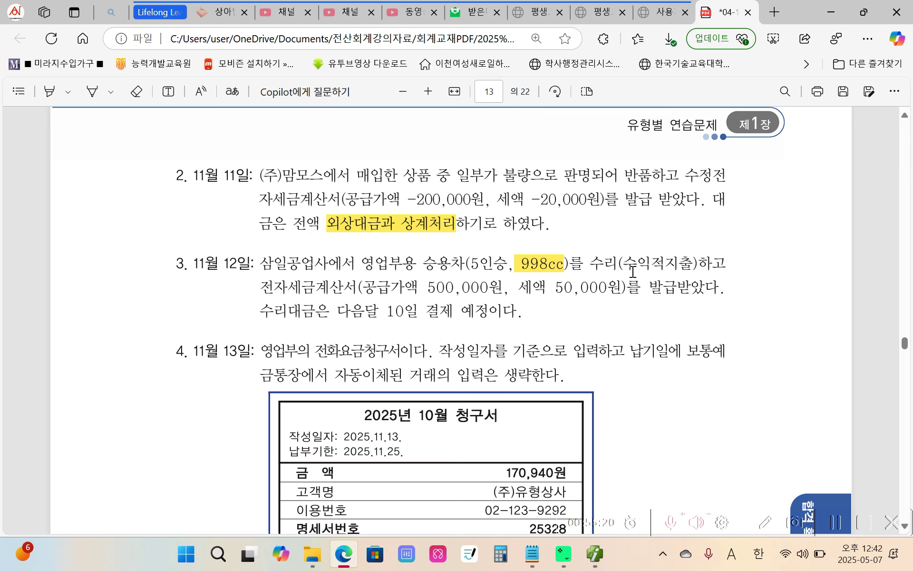
Step: Highlight 수익적지출 and 음달 10일 결제 예정이 in yellow in the November 12 problem
{"action": "left_click_drag", "start_coordinate": [695, 264], "coordinate": [623, 264]}
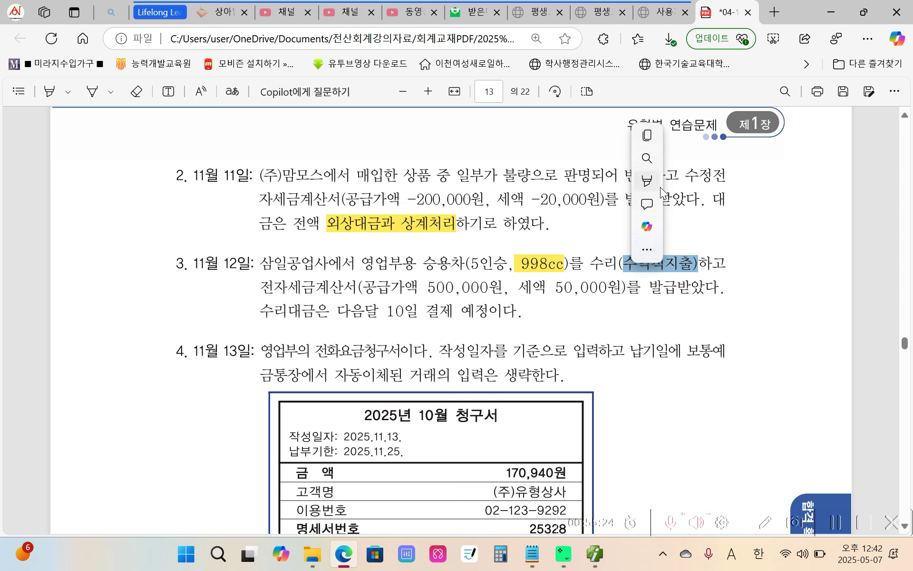
{"action": "right_click", "coordinate": [661, 183]}
{"action": "mouse_move", "coordinate": [727, 182]}
{"action": "left_click", "coordinate": [827, 181]}
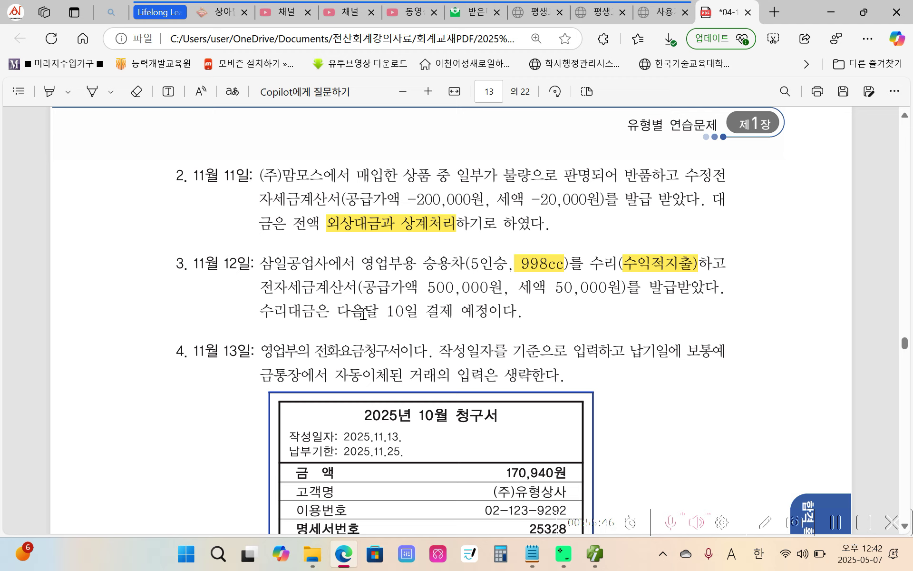
{"action": "left_click_drag", "start_coordinate": [352, 312], "coordinate": [491, 315]}
{"action": "mouse_move", "coordinate": [552, 234]}
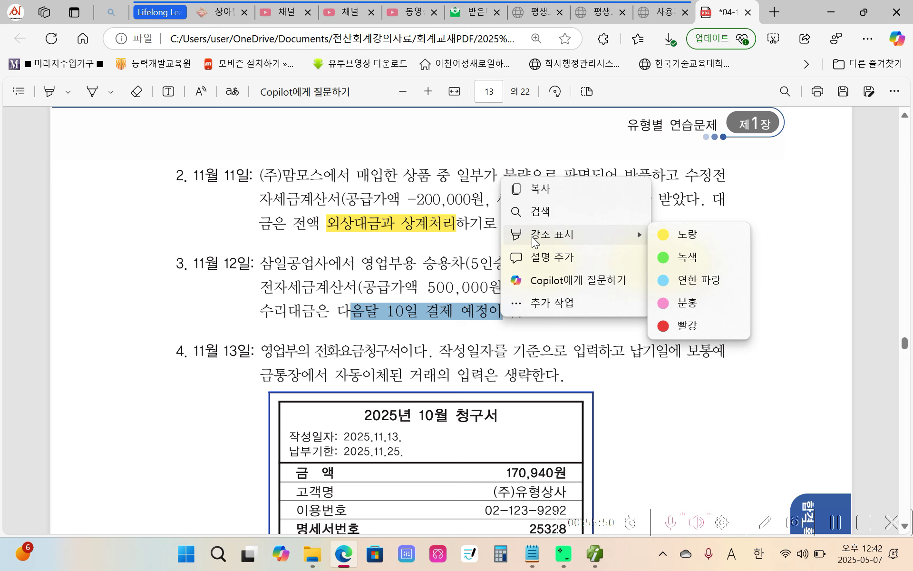
{"action": "left_click", "coordinate": [713, 232]}
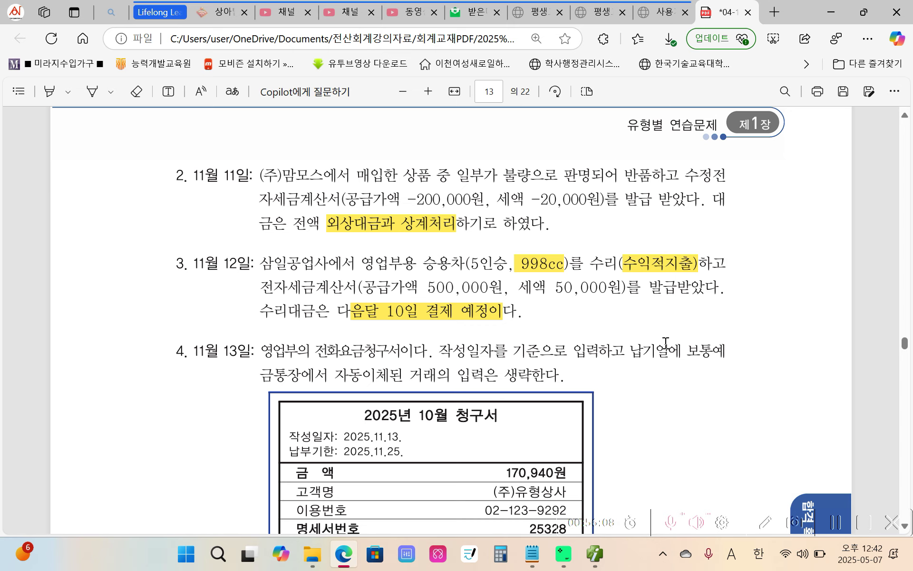
Step: Underline 세액 50,000원 in the November 12 problem with a temporary red pen stroke
{"action": "key", "text": "ctrl+2"}
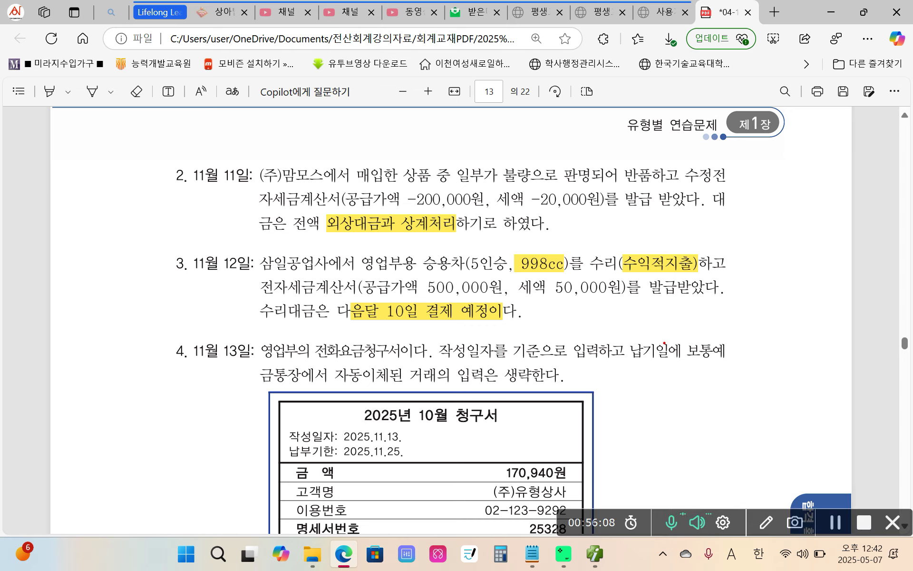
{"action": "mouse_move", "coordinate": [511, 297]}
{"action": "left_mouse_down"}
{"action": "mouse_move", "coordinate": [564, 310]}
{"action": "mouse_move", "coordinate": [623, 305]}
{"action": "left_mouse_up"}
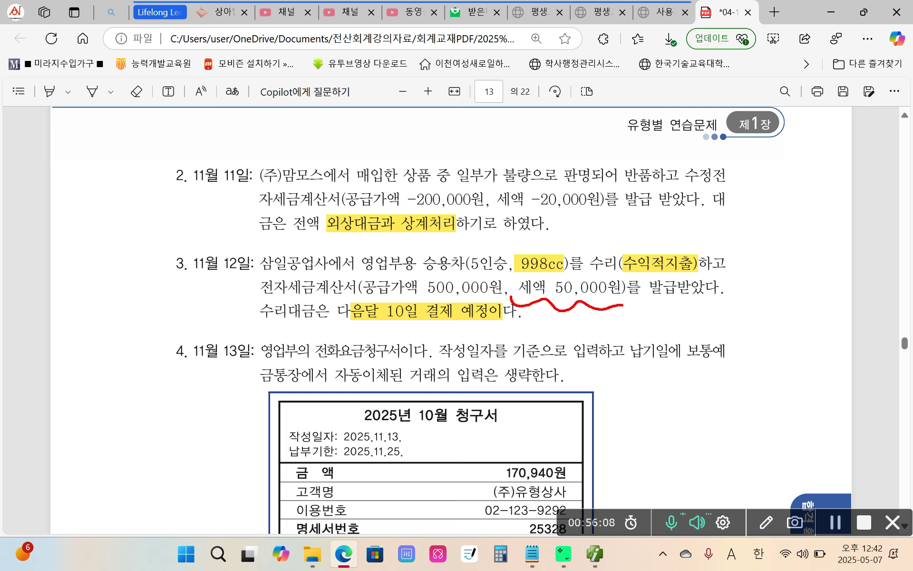
{"action": "key", "text": "Escape"}
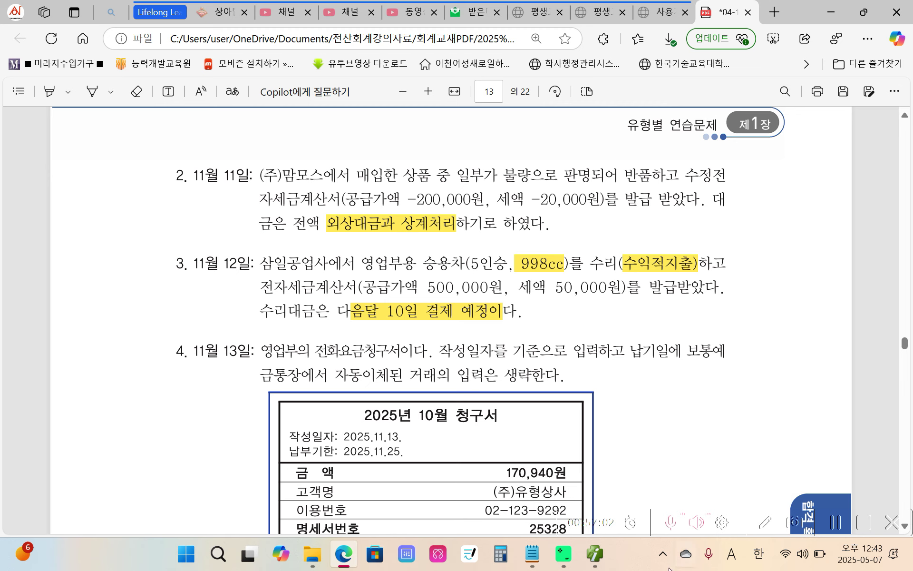
Step: Switch back to the accounting program, set the voucher date to November 12, and give the new entry purchase type 51 과세
{"action": "left_click", "coordinate": [595, 553]}
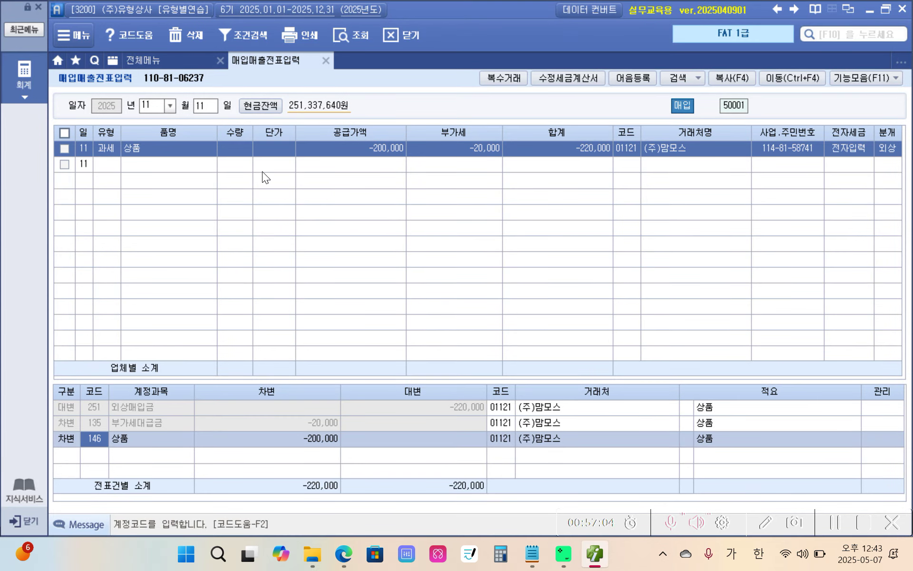
{"action": "left_click", "coordinate": [204, 107]}
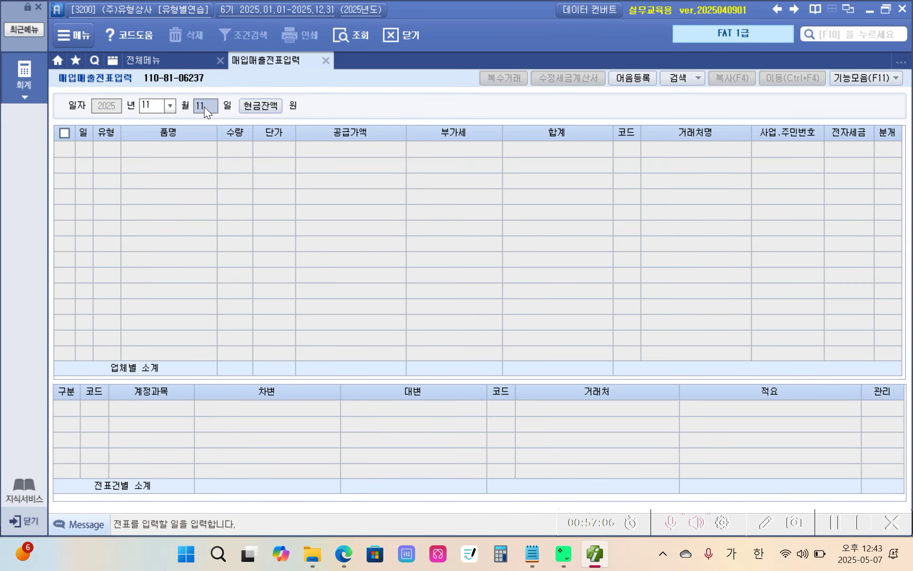
{"action": "type", "text": "12"}
{"action": "key", "text": "Return"}
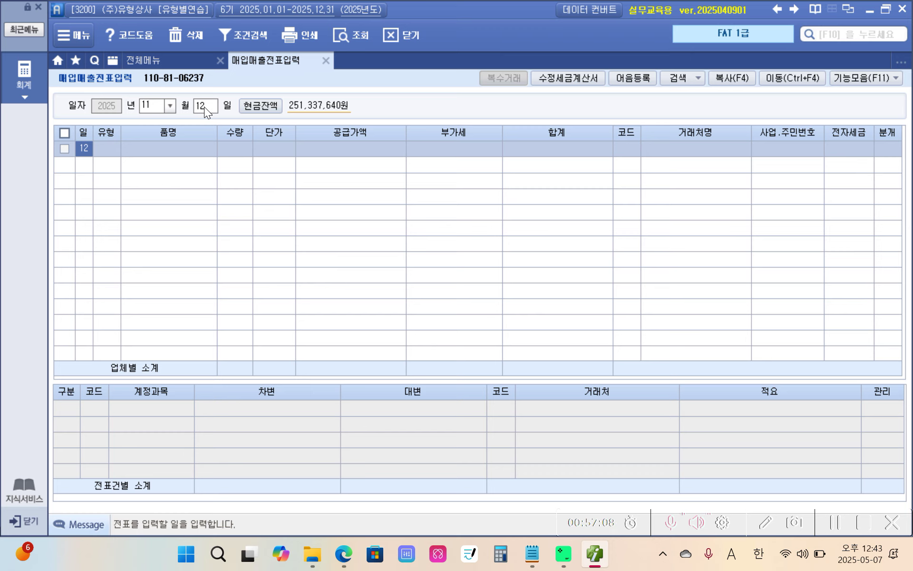
{"action": "key", "text": "Return"}
{"action": "type", "text": "11"}
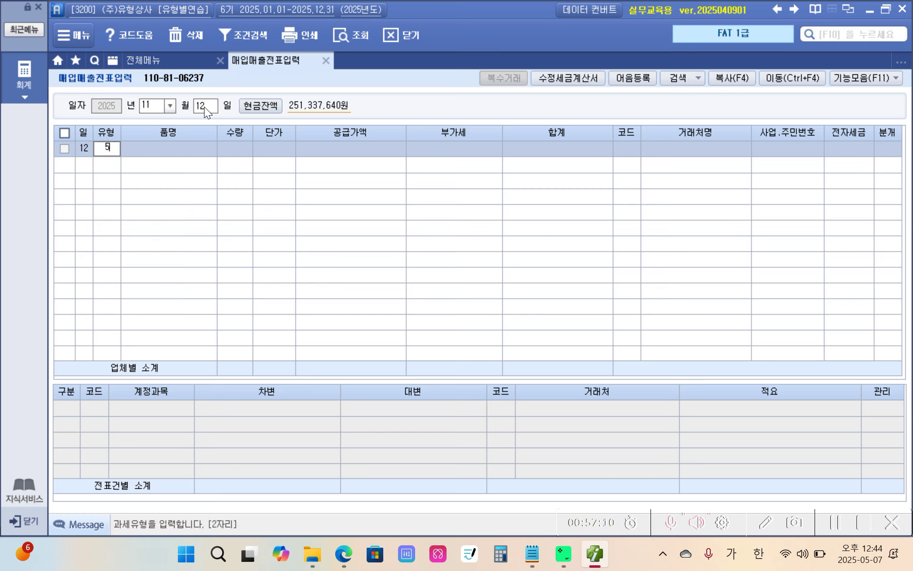
{"action": "key", "text": "Return"}
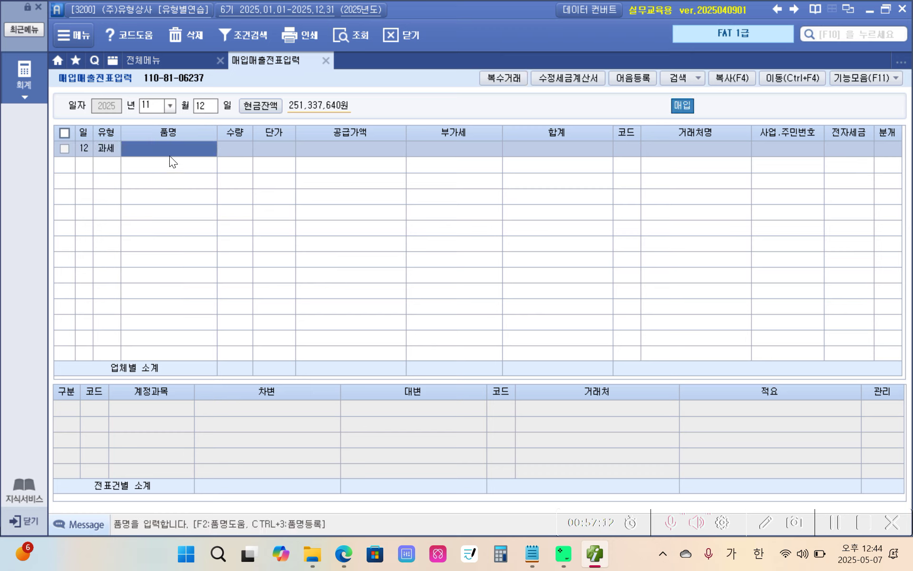
Step: Enter 승용차수리 as the November 12 entry's item name with a supply amount of 500,000
{"action": "type", "text": "승용차"}
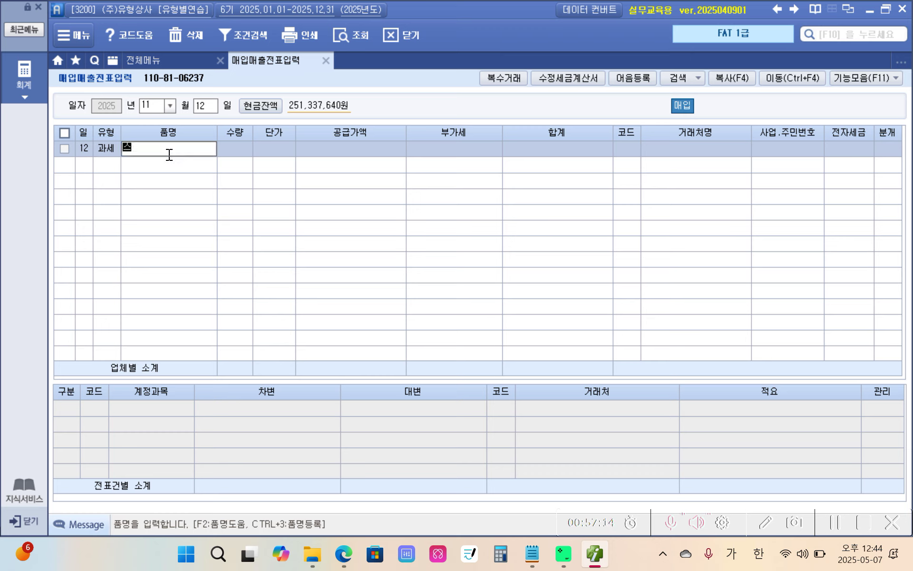
{"action": "type", "text": "수리"}
{"action": "key", "text": "Return"}
{"action": "key", "text": "Return"}
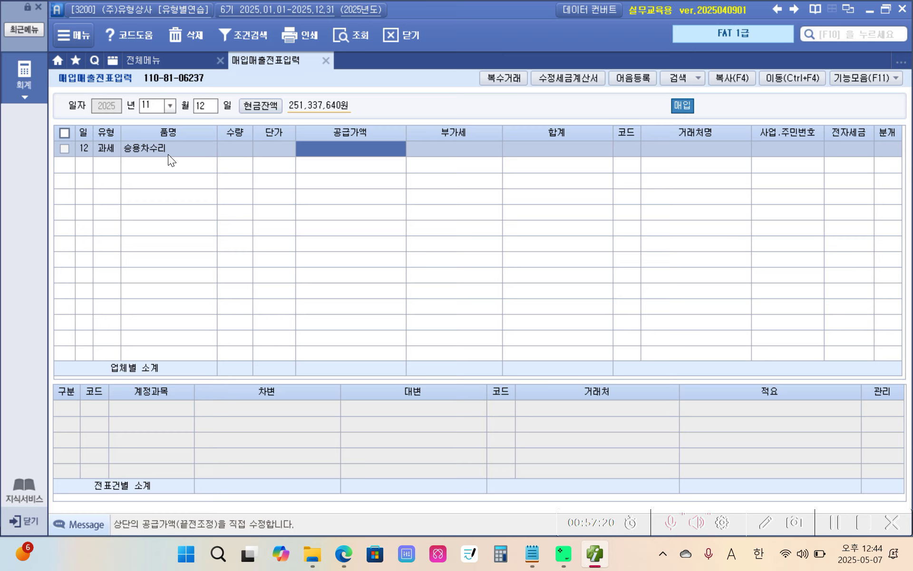
{"action": "type", "text": "5000000"}
{"action": "key", "text": "Return"}
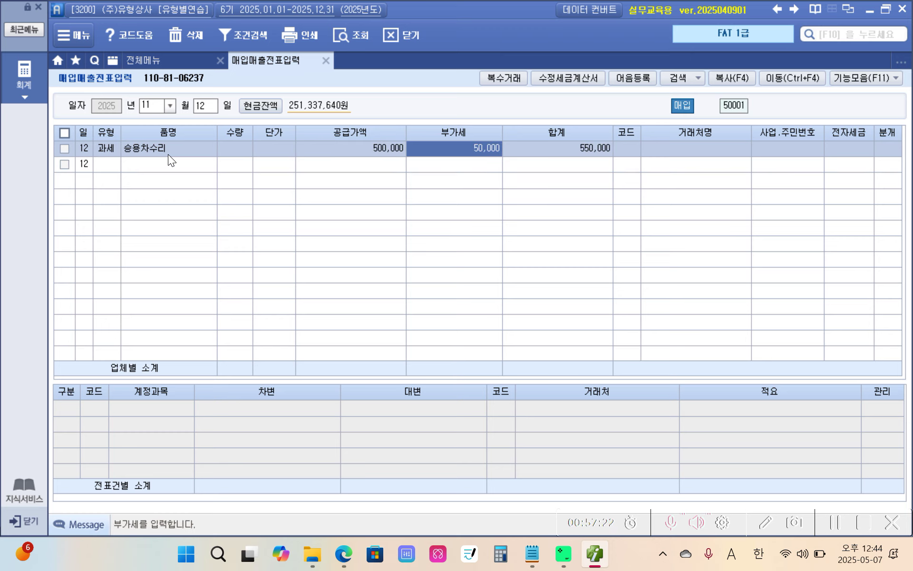
{"action": "key", "text": "Return"}
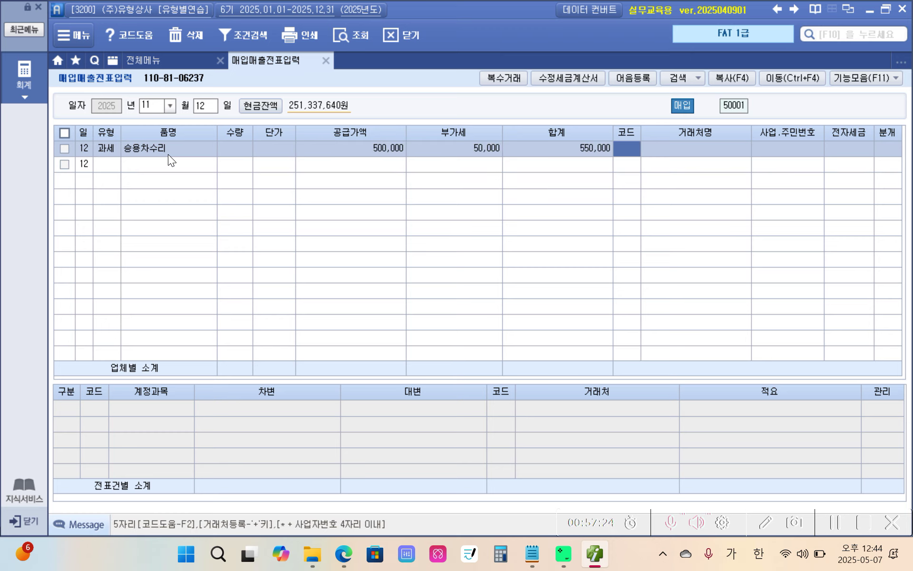
Step: Set 삼일공업사 as the vendor of the November 12 entry and mark it as 전자입력
{"action": "type", "text": "삼일"}
{"action": "key", "text": "Return"}
{"action": "key", "text": "Return"}
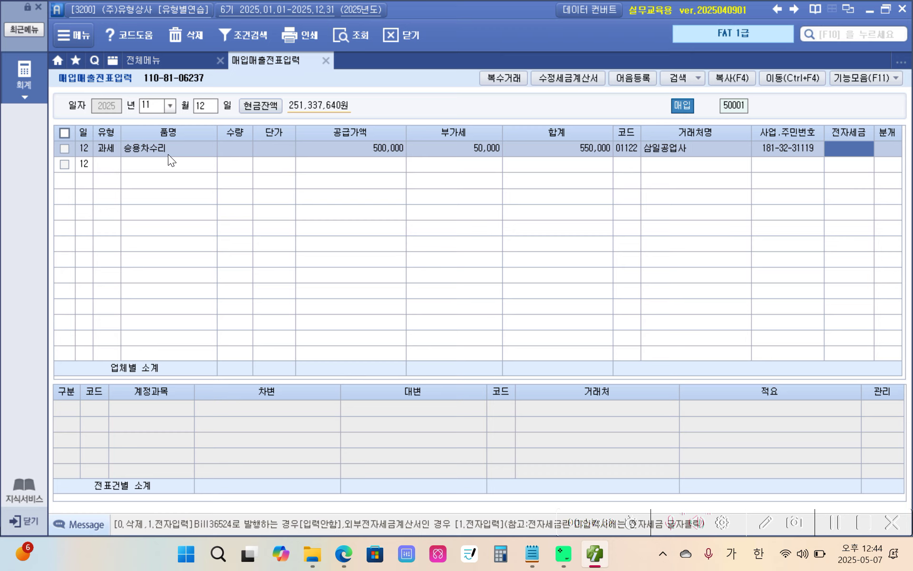
{"action": "type", "text": "1"}
{"action": "key", "text": "Return"}
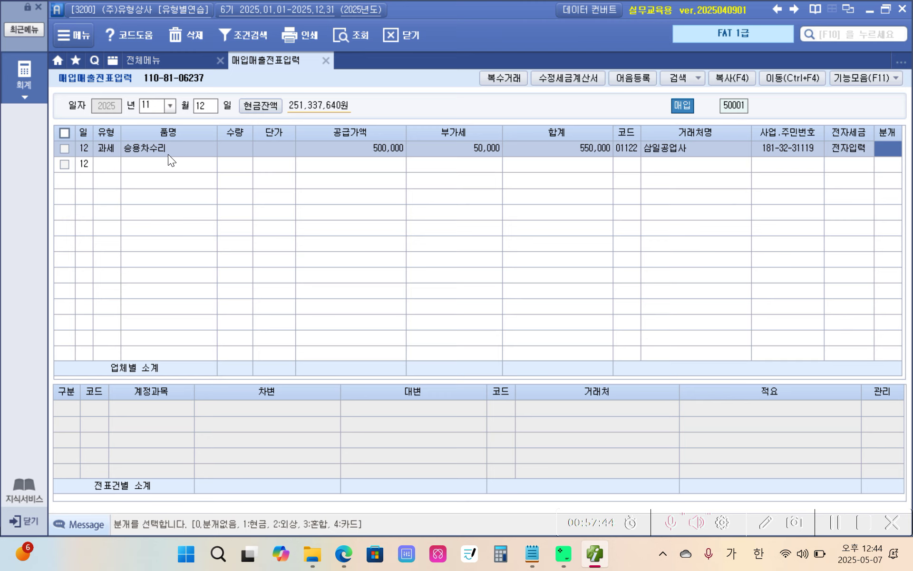
Step: Set the November 12 entry's journal type to 3 혼합 and temporarily circle its 과세 type in red pen
{"action": "type", "text": "3"}
{"action": "key", "text": "Return"}
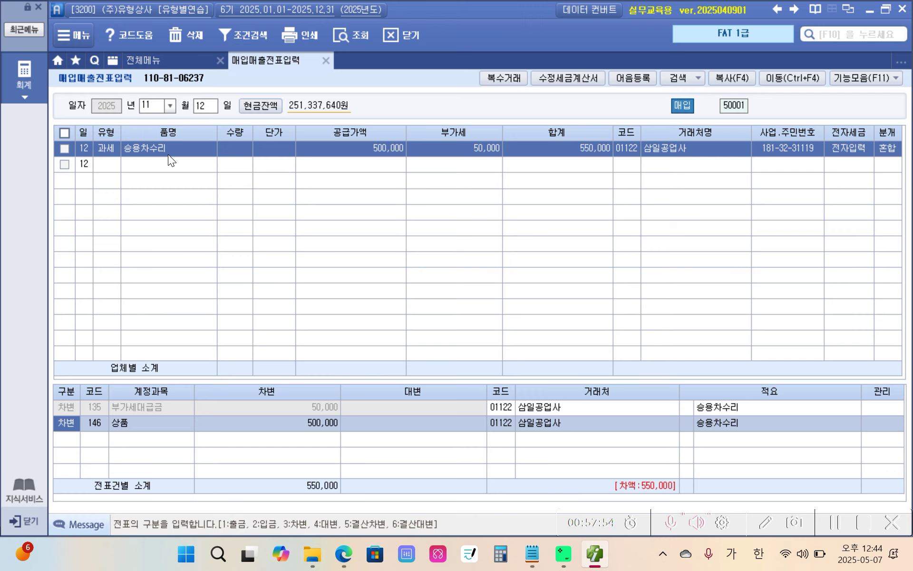
{"action": "key", "text": "Return"}
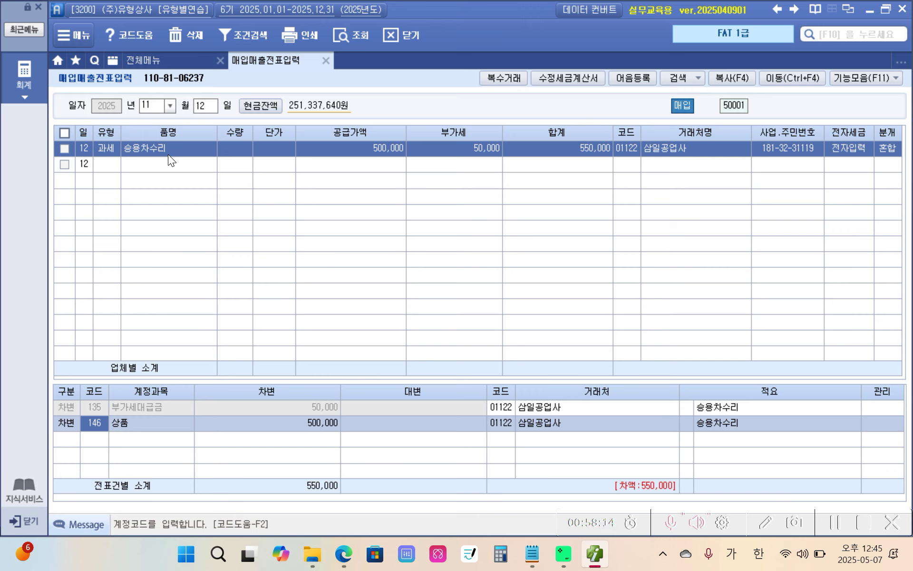
{"action": "mouse_move", "coordinate": [83, 176]}
{"action": "left_mouse_down"}
{"action": "mouse_move", "coordinate": [129, 139]}
{"action": "mouse_move", "coordinate": [73, 202]}
{"action": "left_mouse_up"}
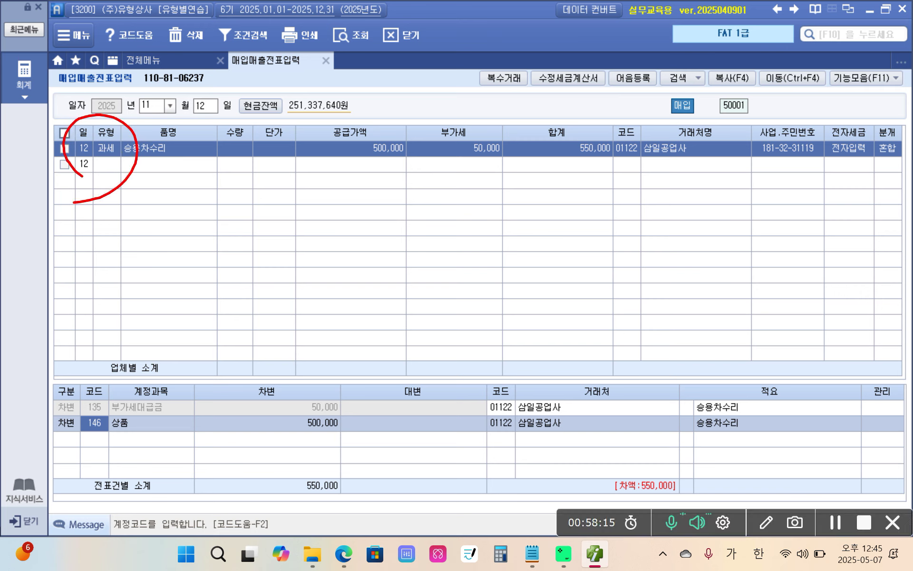
{"action": "key", "text": "Escape"}
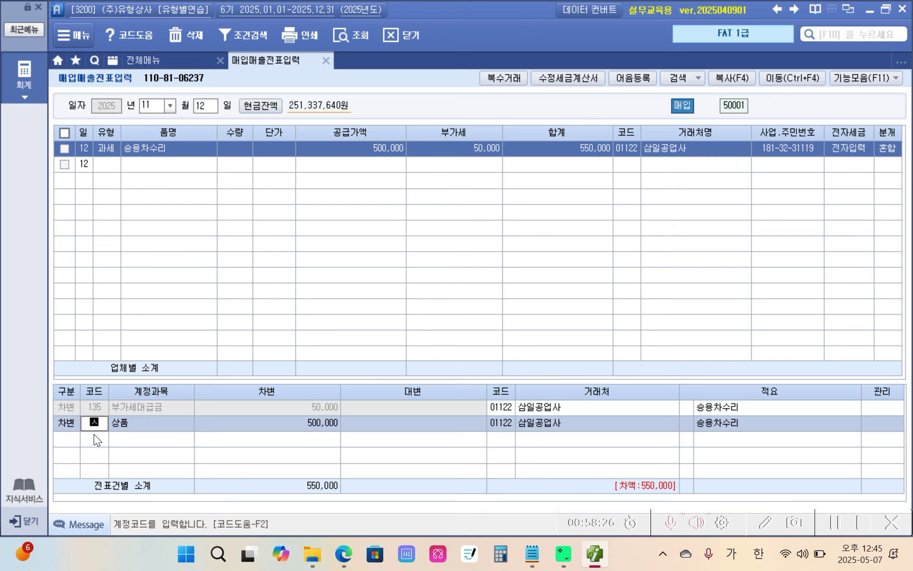
Step: Change the November 12 voucher's debit account from 상품 to 822 차량유지비
{"action": "type", "text": "146"}
{"action": "key", "text": "Return"}
{"action": "key", "text": "shift+Tab"}
{"action": "type", "text": "차량"}
{"action": "key", "text": "Return"}
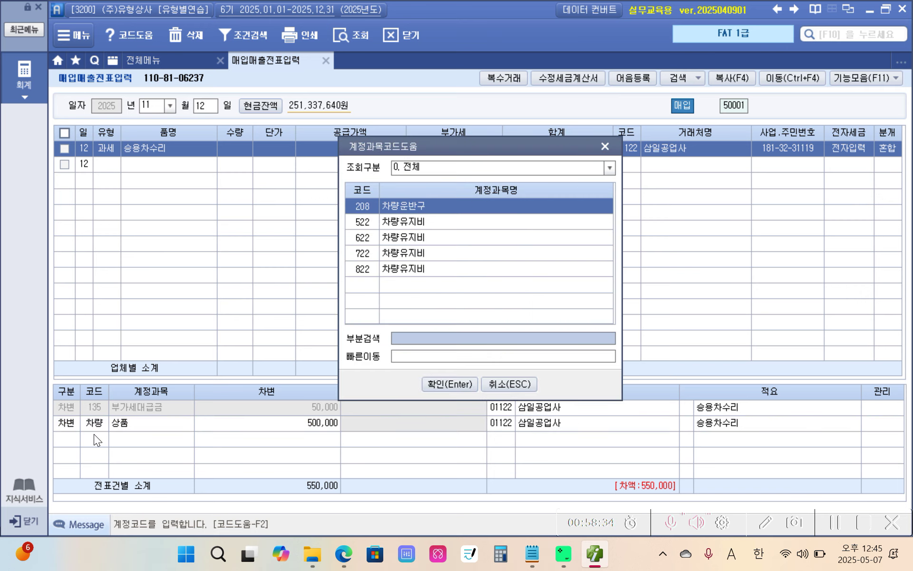
{"action": "key", "text": "Down"}
{"action": "key", "text": "Down"}
{"action": "key", "text": "Down"}
{"action": "key", "text": "Down"}
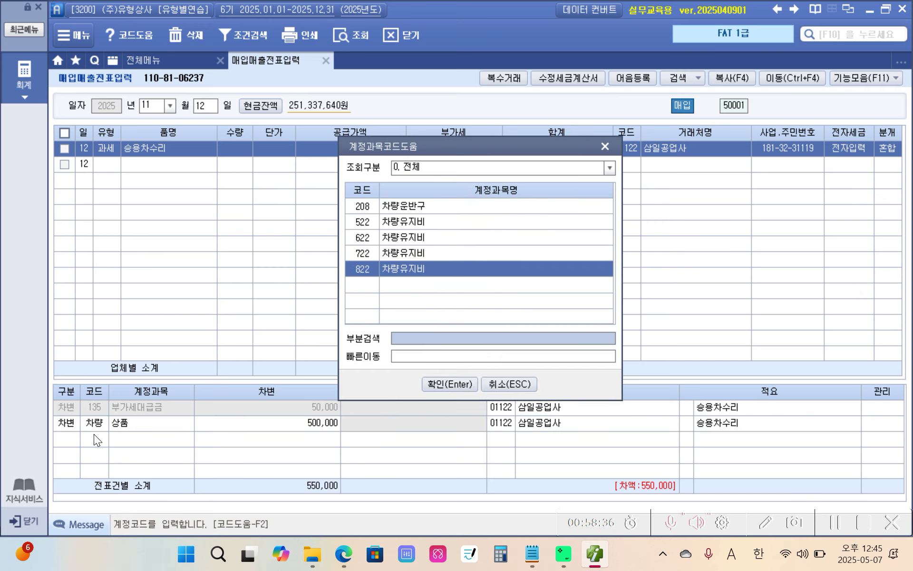
{"action": "key", "text": "Return"}
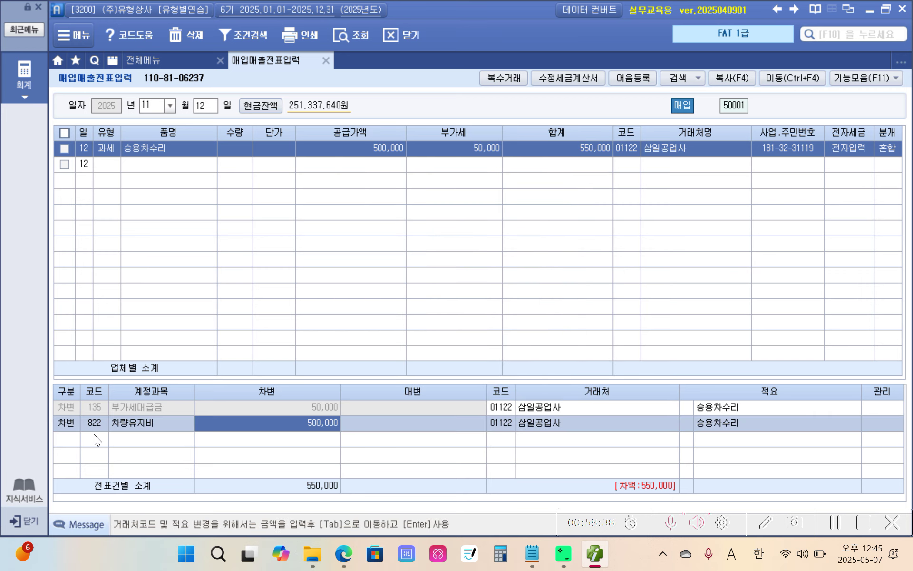
Step: Add a credit line to the November 12 voucher with account 253 미지급금 and an amount of 550,000
{"action": "left_click", "coordinate": [58, 438]}
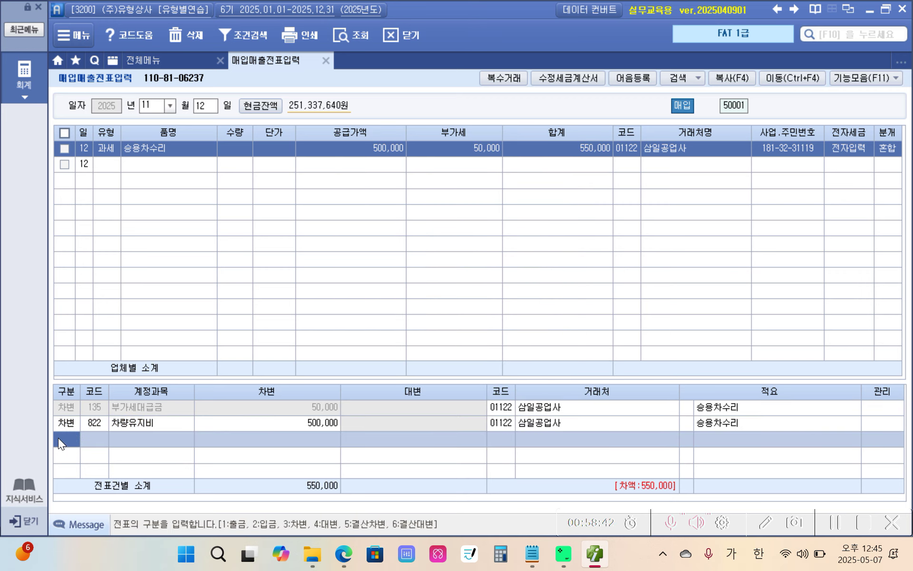
{"action": "type", "text": "4"}
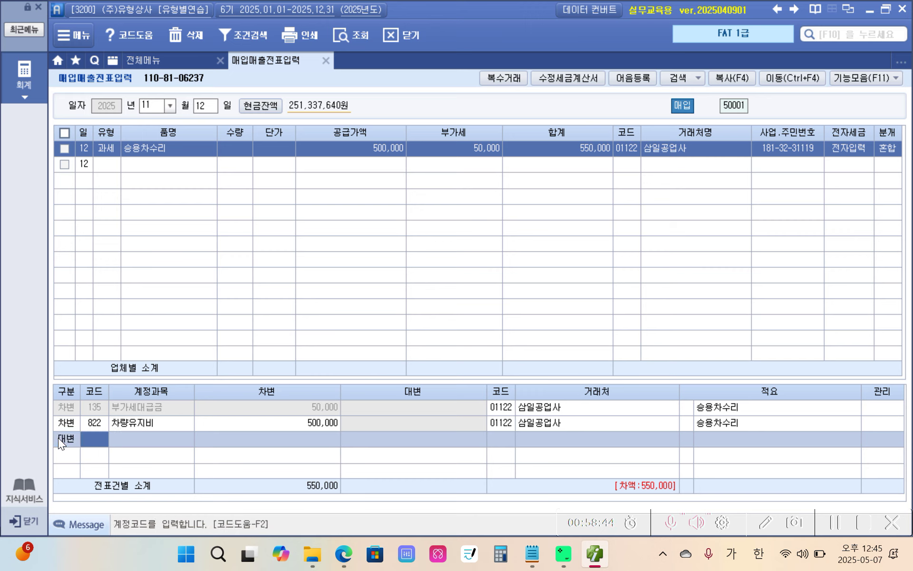
{"action": "type", "text": "253"}
{"action": "key", "text": "Return"}
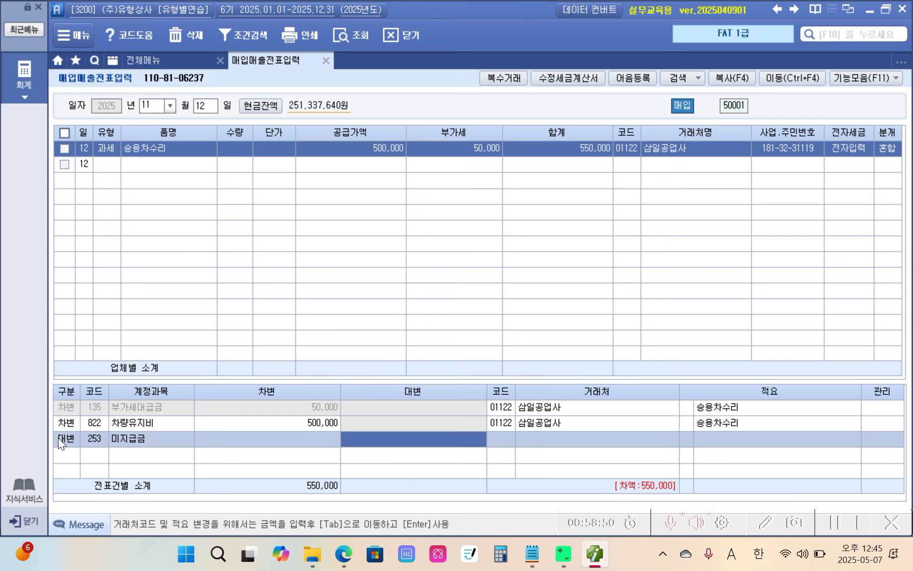
{"action": "type", "text": "5500000"}
{"action": "key", "text": "Return"}
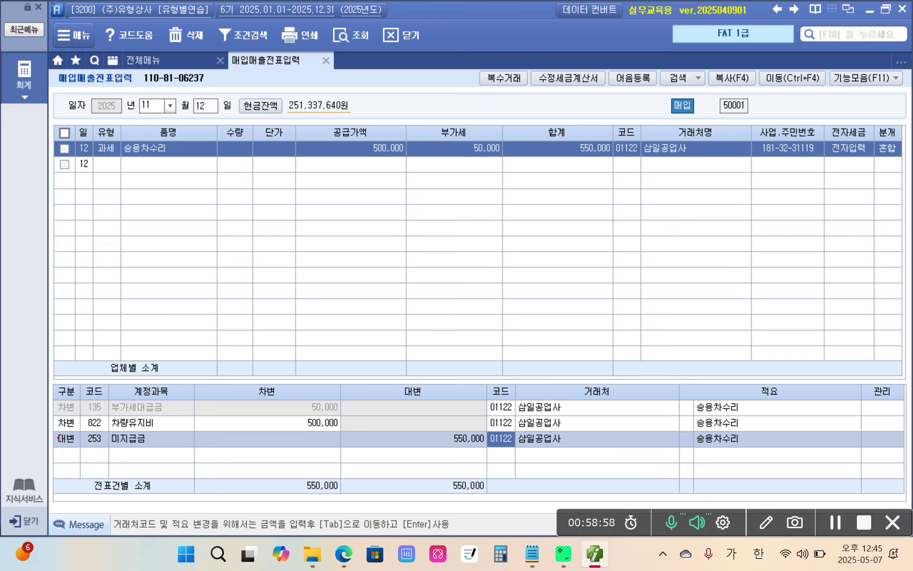
{"action": "mouse_move", "coordinate": [678, 187]}
{"action": "left_mouse_down"}
{"action": "mouse_move", "coordinate": [688, 125]}
{"action": "mouse_move", "coordinate": [613, 347]}
{"action": "mouse_move", "coordinate": [559, 448]}
{"action": "left_mouse_up"}
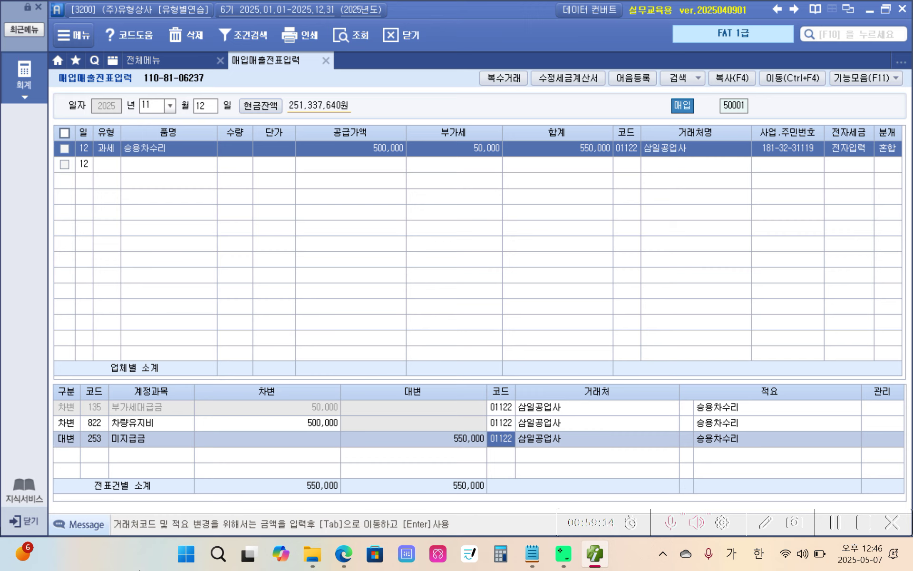
Step: Switch to the textbook PDF in Edge and highlight 작성일자를 기준으로 입력하고 in the November 13 problem in yellow
{"action": "left_click", "coordinate": [346, 554]}
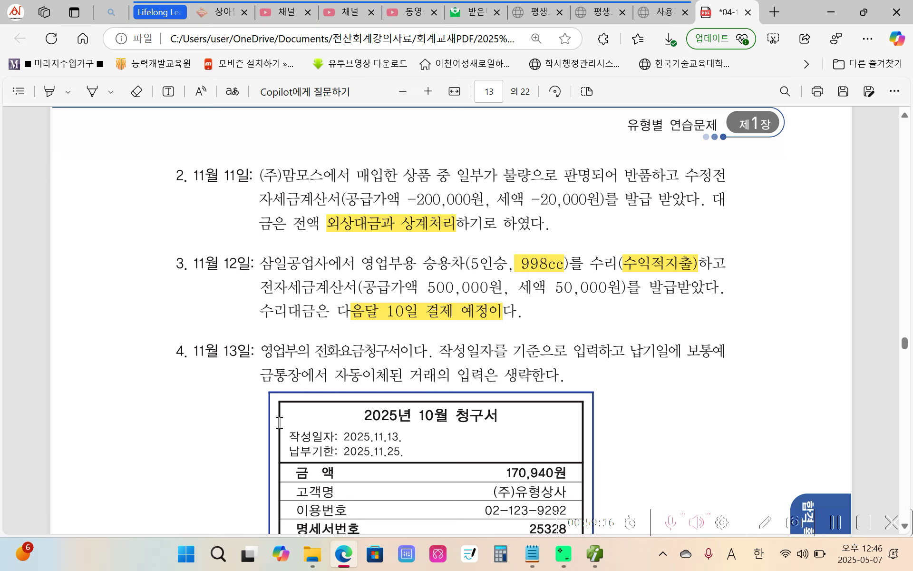
{"action": "scroll", "coordinate": [278, 420], "scroll_direction": "down", "scroll_amount": 3}
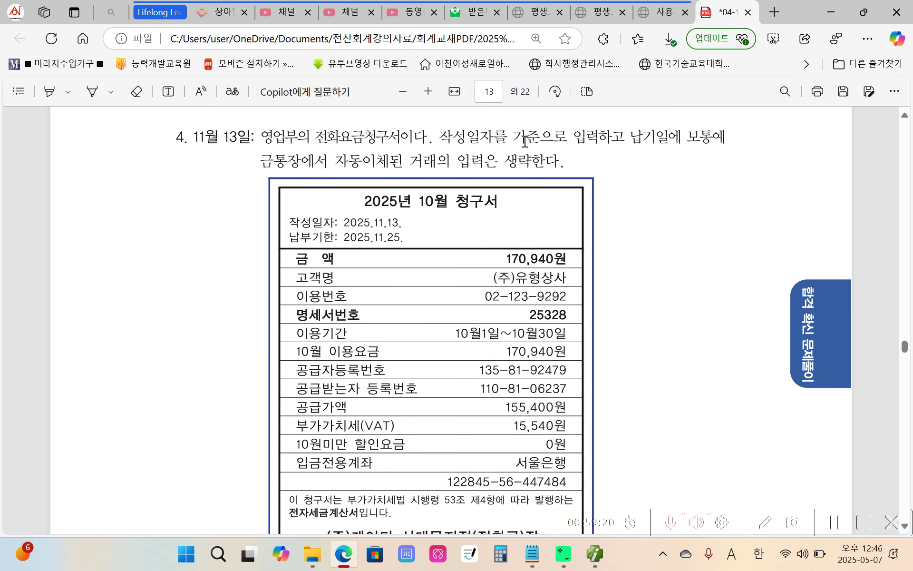
{"action": "left_click_drag", "start_coordinate": [439, 138], "coordinate": [623, 138]}
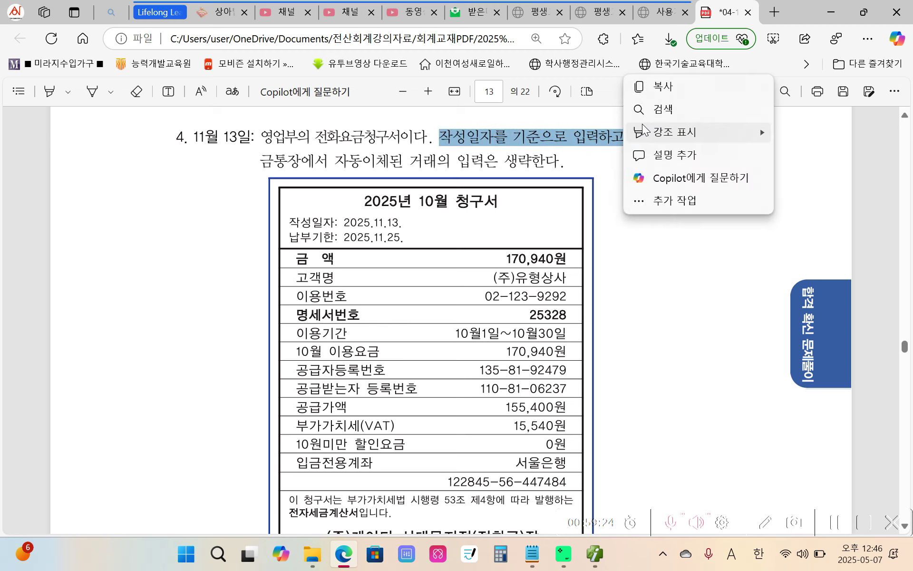
{"action": "mouse_move", "coordinate": [648, 133]}
{"action": "left_click", "coordinate": [783, 132]}
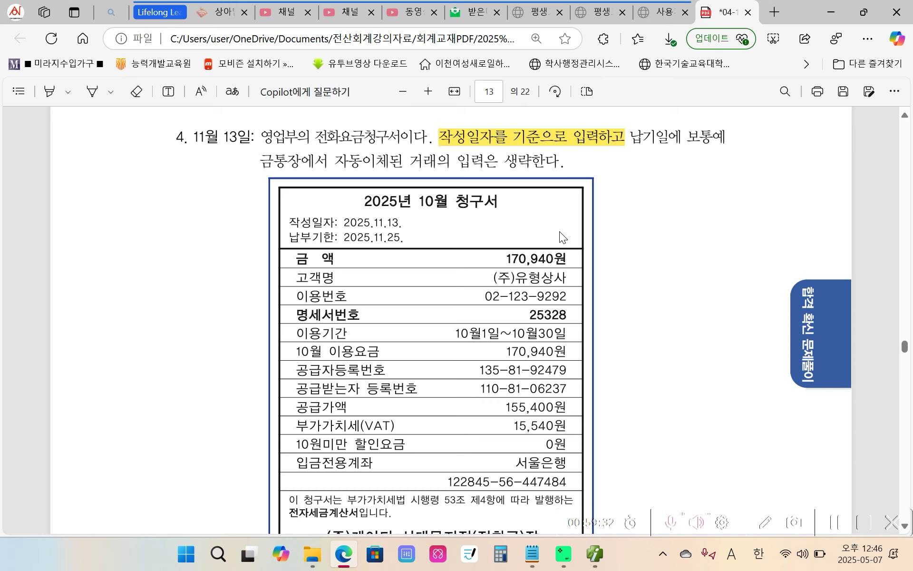
Step: Mark the phone bill's 작성일자 2025.11.13, 전자세금계산서 notice and 부가가치세 15,540원 with temporary red pen strokes
{"action": "scroll", "coordinate": [560, 231], "scroll_direction": "down", "scroll_amount": 1}
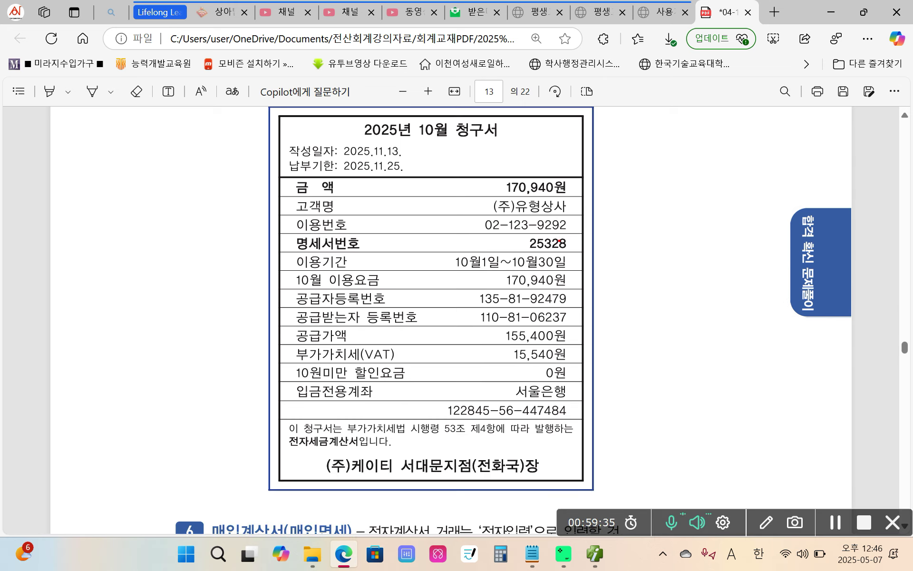
{"action": "mouse_move", "coordinate": [347, 138]}
{"action": "left_mouse_down"}
{"action": "mouse_move", "coordinate": [336, 151]}
{"action": "mouse_move", "coordinate": [376, 163]}
{"action": "mouse_move", "coordinate": [319, 145]}
{"action": "left_mouse_up"}
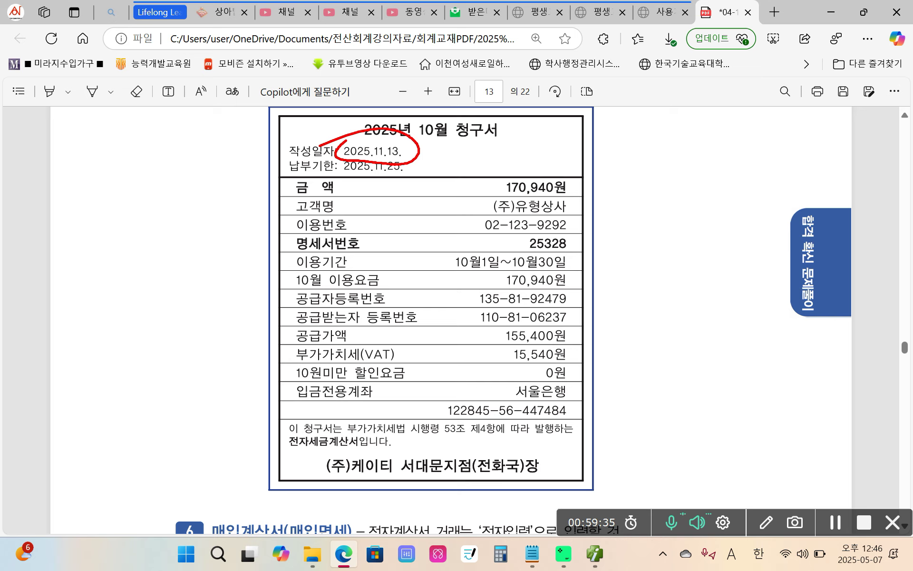
{"action": "mouse_move", "coordinate": [273, 419]}
{"action": "left_mouse_down"}
{"action": "mouse_move", "coordinate": [346, 454]}
{"action": "mouse_move", "coordinate": [461, 447]}
{"action": "mouse_move", "coordinate": [564, 419]}
{"action": "mouse_move", "coordinate": [277, 421]}
{"action": "left_mouse_up"}
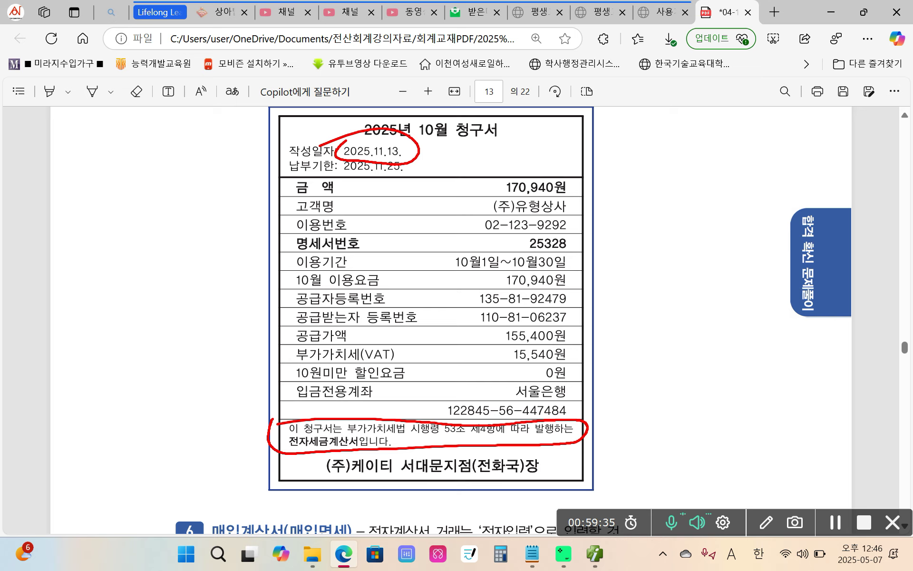
{"action": "mouse_move", "coordinate": [210, 454]}
{"action": "left_mouse_down"}
{"action": "mouse_move", "coordinate": [241, 417]}
{"action": "mouse_move", "coordinate": [216, 429]}
{"action": "mouse_move", "coordinate": [211, 454]}
{"action": "left_mouse_up"}
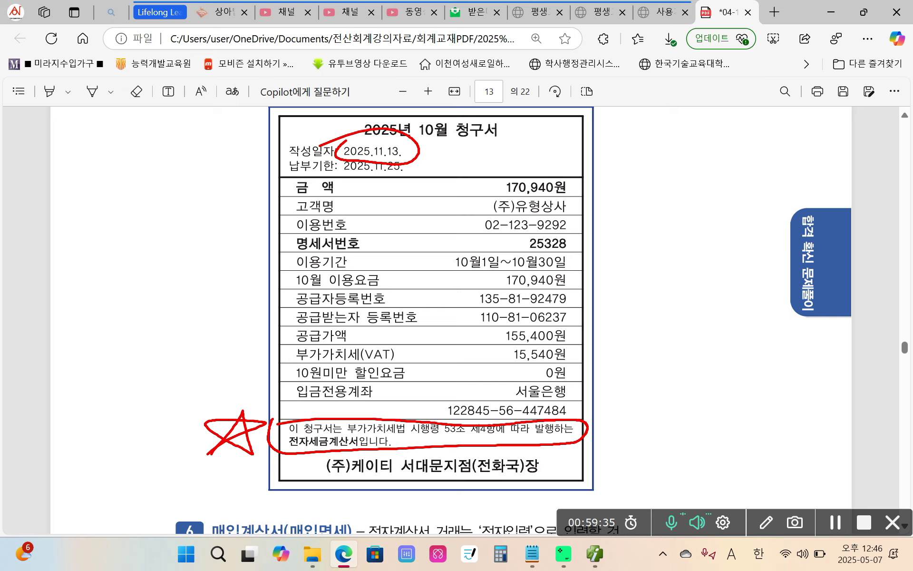
{"action": "mouse_move", "coordinate": [310, 464]}
{"action": "left_mouse_down"}
{"action": "mouse_move", "coordinate": [281, 468]}
{"action": "mouse_move", "coordinate": [317, 471]}
{"action": "mouse_move", "coordinate": [293, 478]}
{"action": "left_mouse_up"}
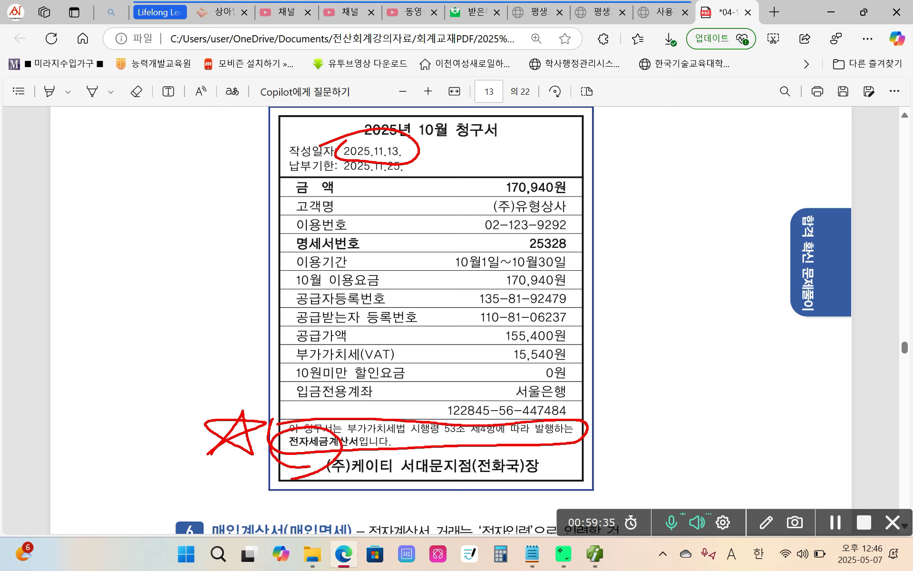
{"action": "mouse_move", "coordinate": [576, 365]}
{"action": "left_mouse_down"}
{"action": "mouse_move", "coordinate": [556, 366]}
{"action": "mouse_move", "coordinate": [540, 333]}
{"action": "mouse_move", "coordinate": [575, 365]}
{"action": "left_mouse_up"}
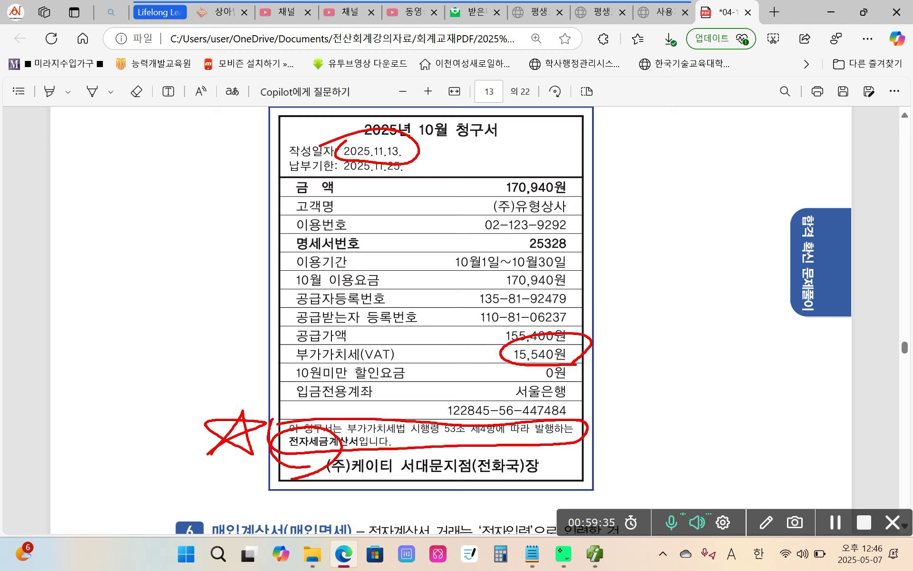
{"action": "left_click_drag", "start_coordinate": [139, 163], "coordinate": [112, 240]}
{"action": "mouse_move", "coordinate": [114, 201]}
{"action": "left_mouse_down"}
{"action": "mouse_move", "coordinate": [140, 199]}
{"action": "mouse_move", "coordinate": [158, 241]}
{"action": "left_mouse_up"}
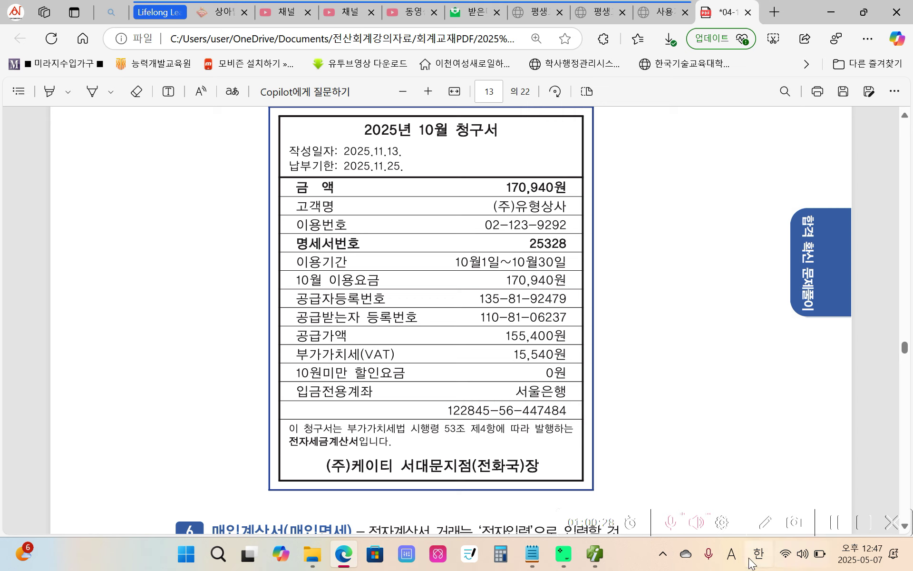
Step: Switch back to the accounting program, set the voucher date to November 13, and give the new entry purchase type 51 과세
{"action": "left_click", "coordinate": [595, 553]}
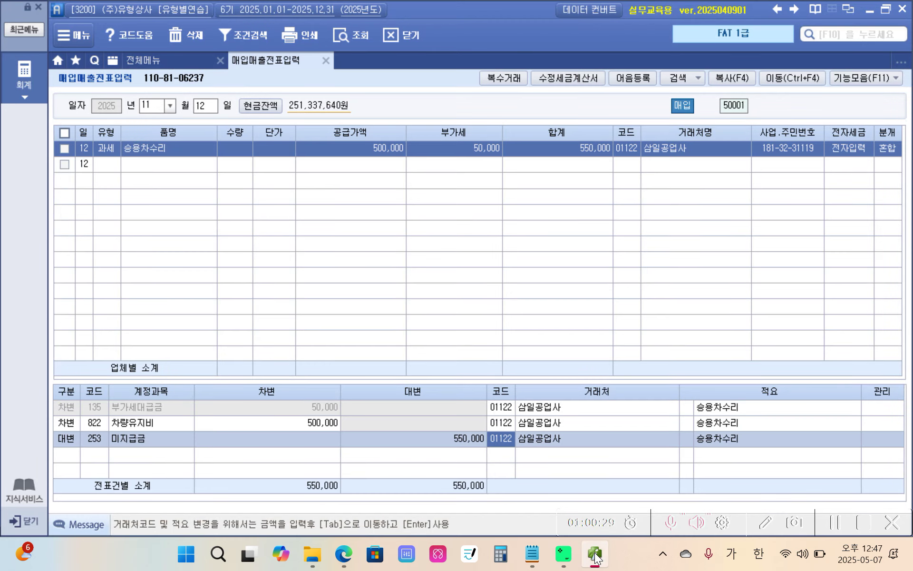
{"action": "left_click", "coordinate": [202, 108]}
{"action": "type", "text": "13"}
{"action": "key", "text": "Return"}
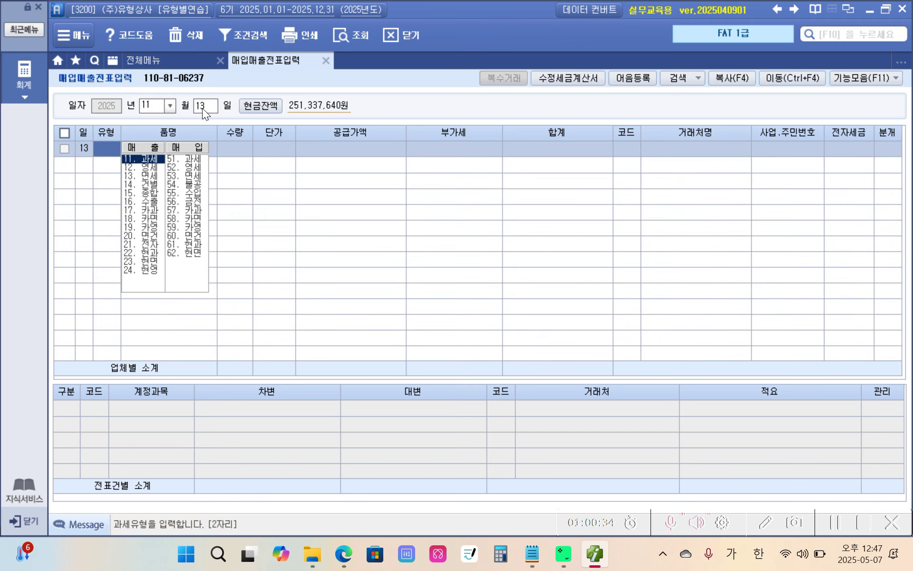
{"action": "type", "text": "51"}
{"action": "key", "text": "Return"}
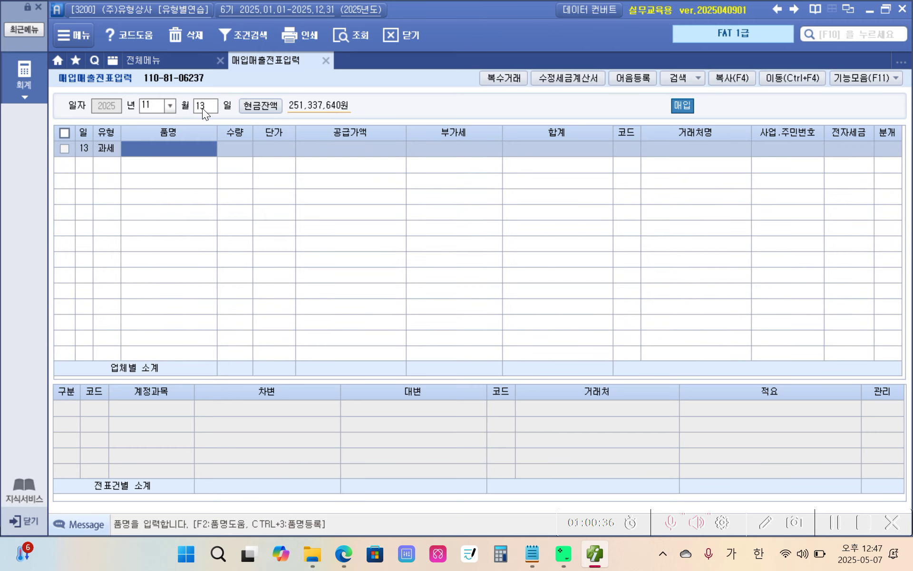
Step: Enter 전화요금 as the November 13 entry's item name with a supply amount of 155,400
{"action": "type", "text": "전"}
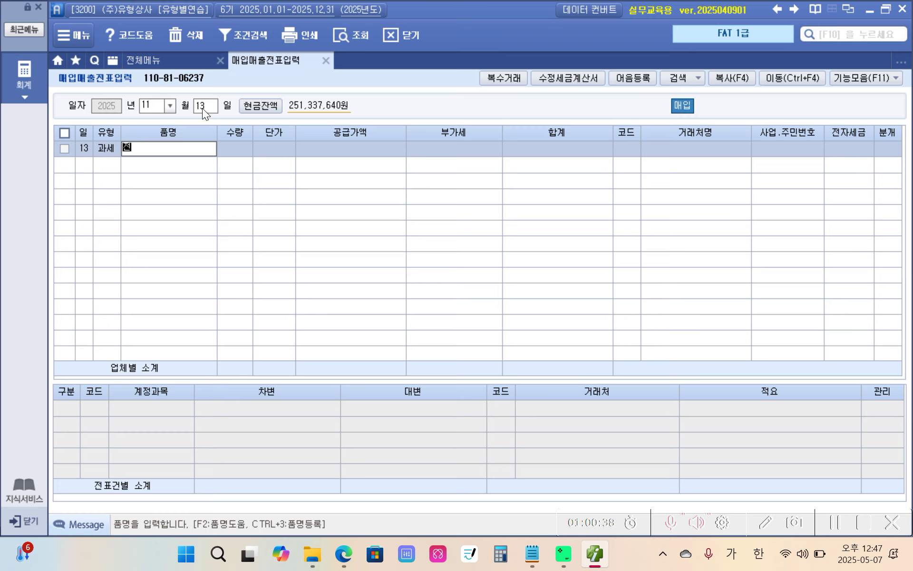
{"action": "type", "text": "화요금"}
{"action": "key", "text": "Return"}
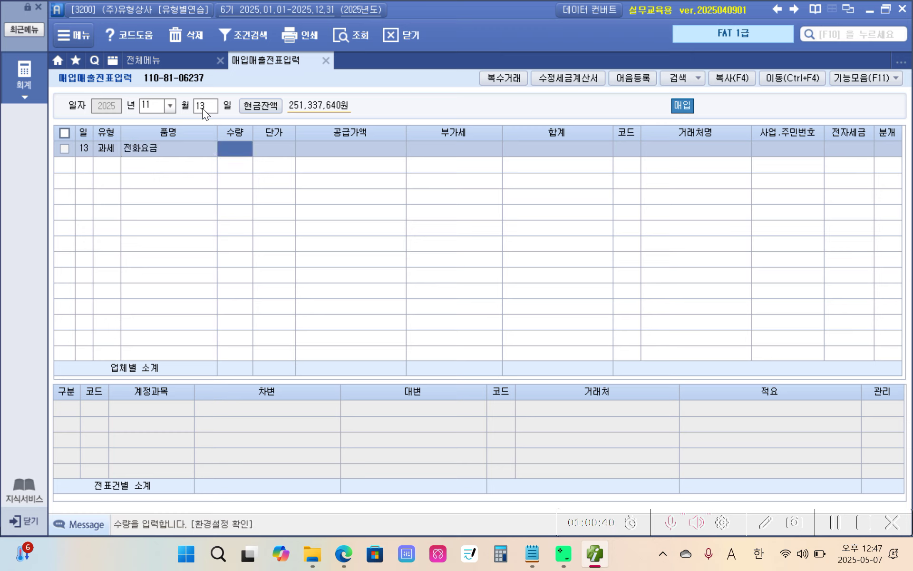
{"action": "key", "text": "Return"}
{"action": "key", "text": "Return"}
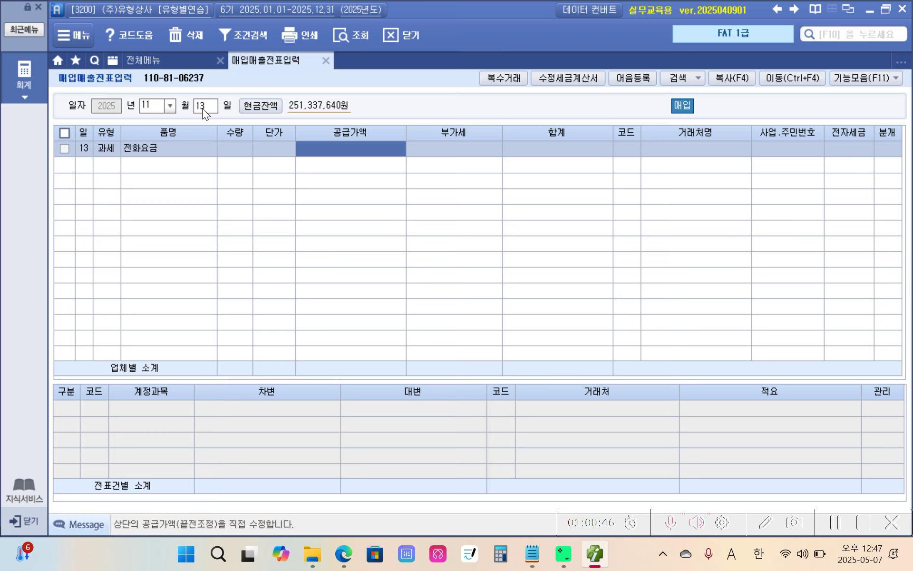
{"action": "type", "text": "155,40"}
{"action": "type", "text": "0"}
{"action": "key", "text": "Return"}
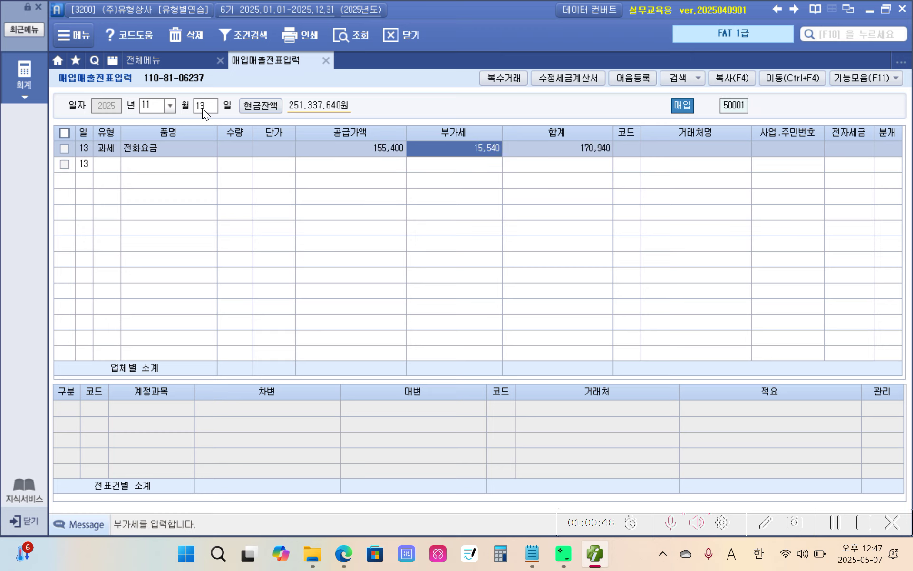
{"action": "key", "text": "Return"}
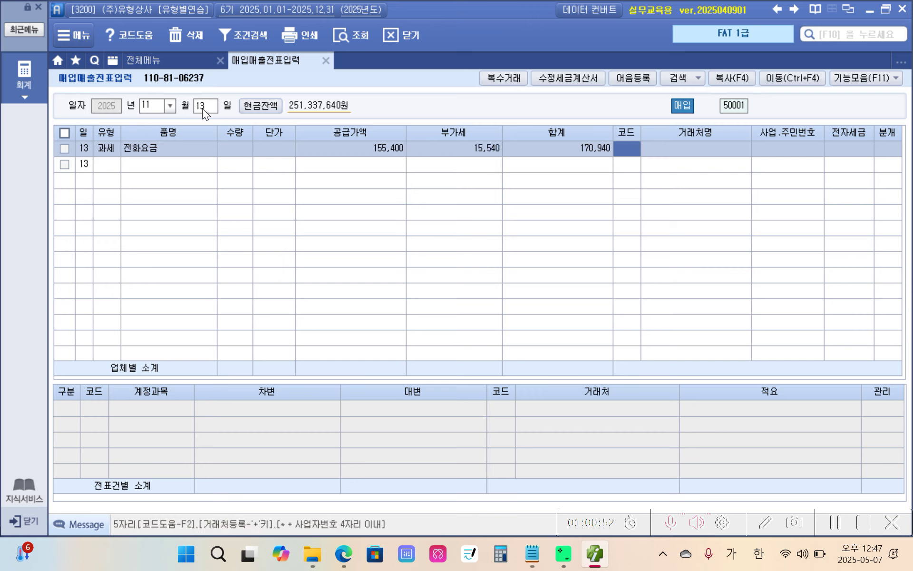
Step: Set (주)케이티 as the vendor of the November 13 entry and mark it as 전자입력
{"action": "type", "text": "케이"}
{"action": "key", "text": "Return"}
{"action": "key", "text": "Return"}
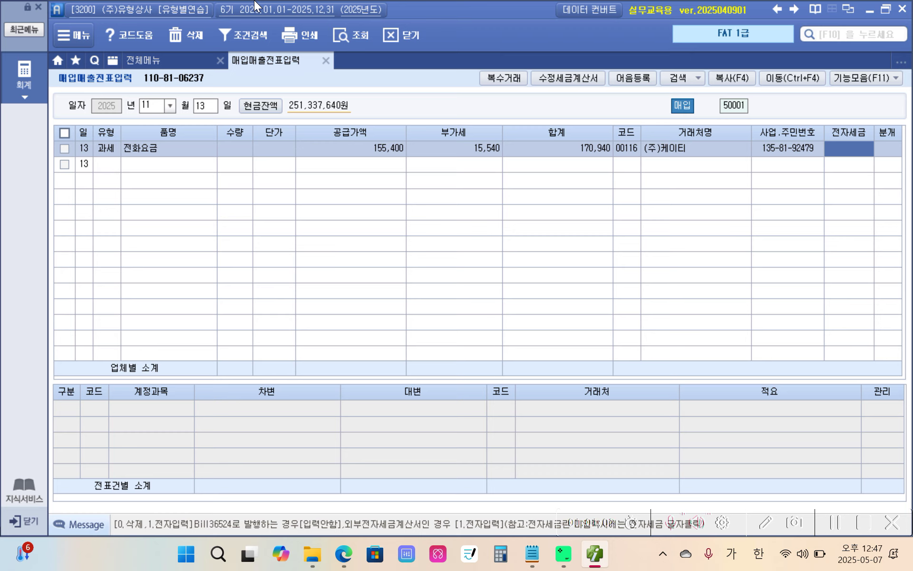
{"action": "type", "text": "1"}
{"action": "key", "text": "Return"}
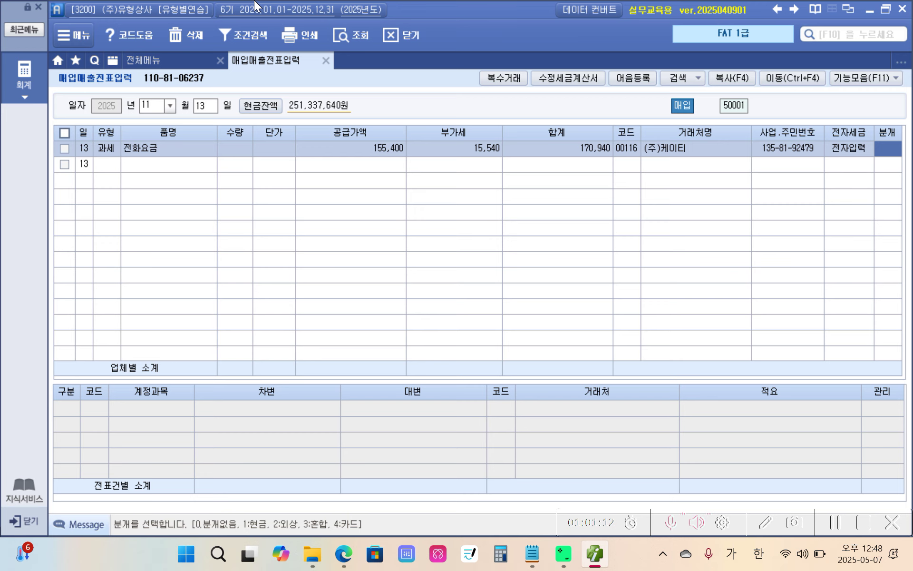
Step: Set the November 13 entry's journal type to 3 혼합 and select its 부가세대급금 line
{"action": "type", "text": "3"}
{"action": "key", "text": "Return"}
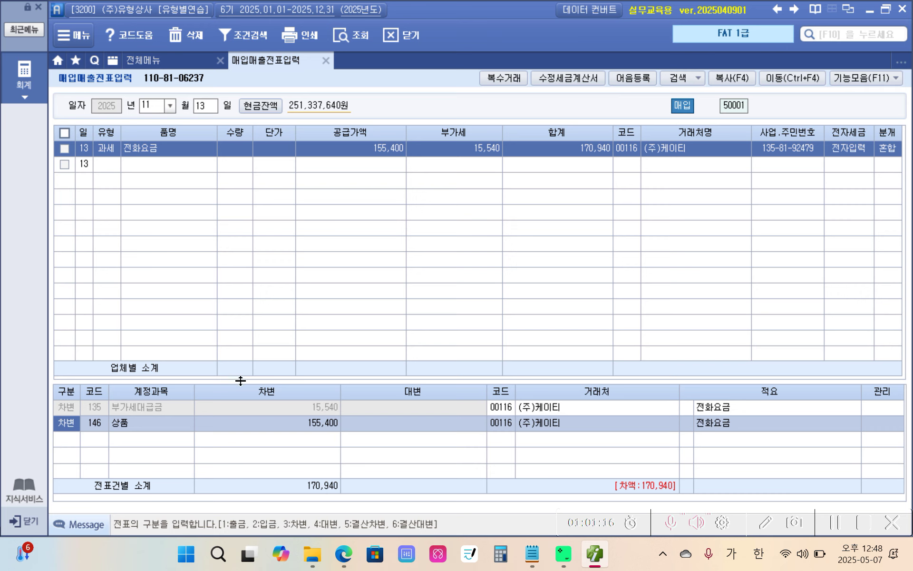
{"action": "left_click", "coordinate": [298, 410]}
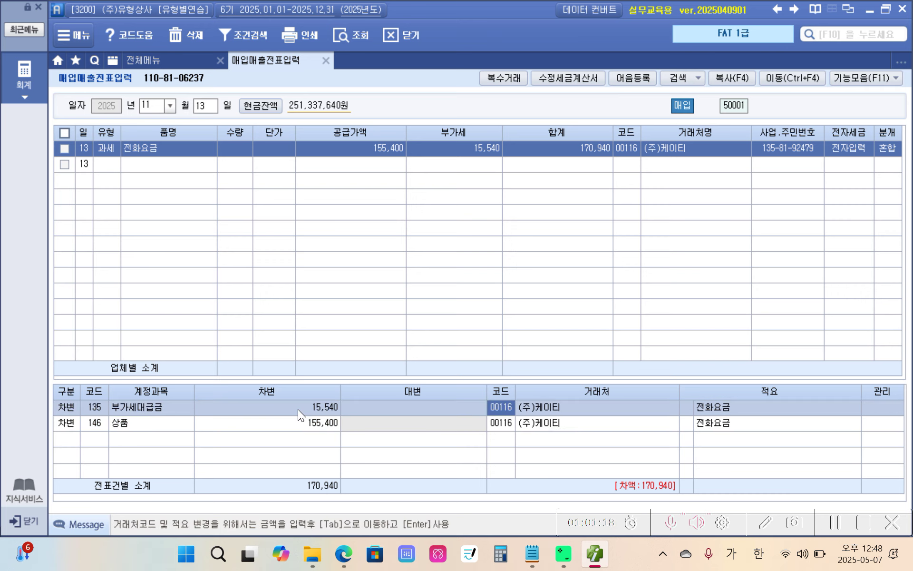
Step: Replace the 상품 debit account in the November 13 journal entry with 통신비, code 814
{"action": "left_click", "coordinate": [85, 424]}
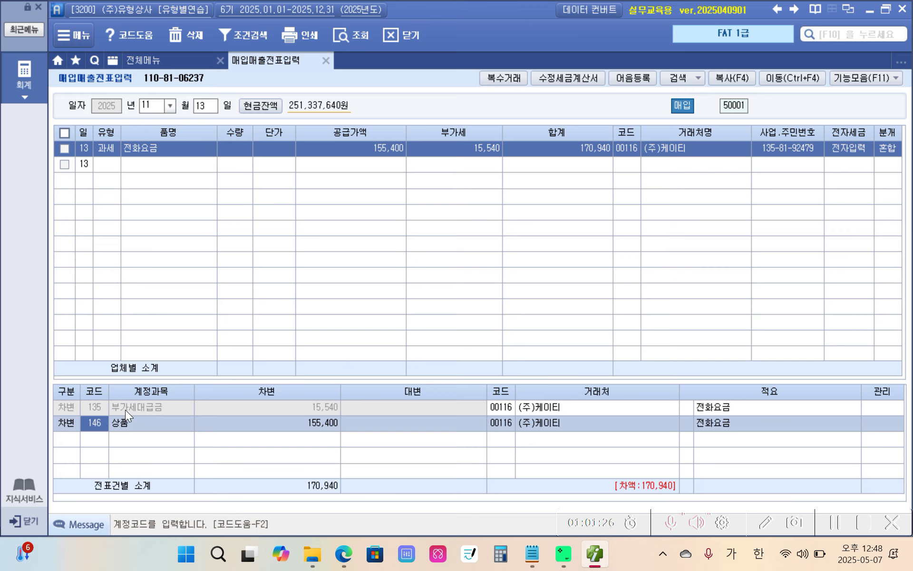
{"action": "type", "text": "통ㅅ"}
{"action": "type", "text": "신"}
{"action": "key", "text": "Return"}
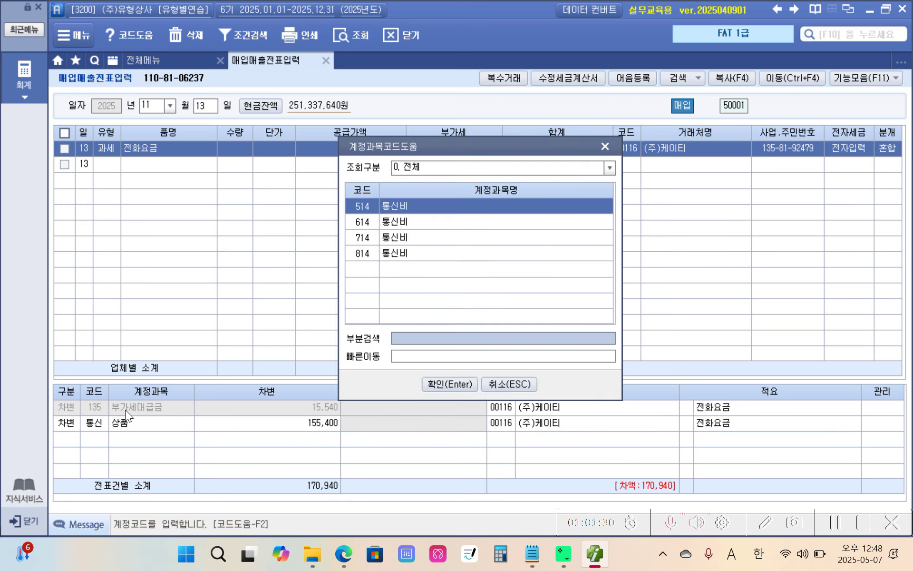
{"action": "key", "text": "Down"}
{"action": "key", "text": "Down"}
{"action": "key", "text": "Down"}
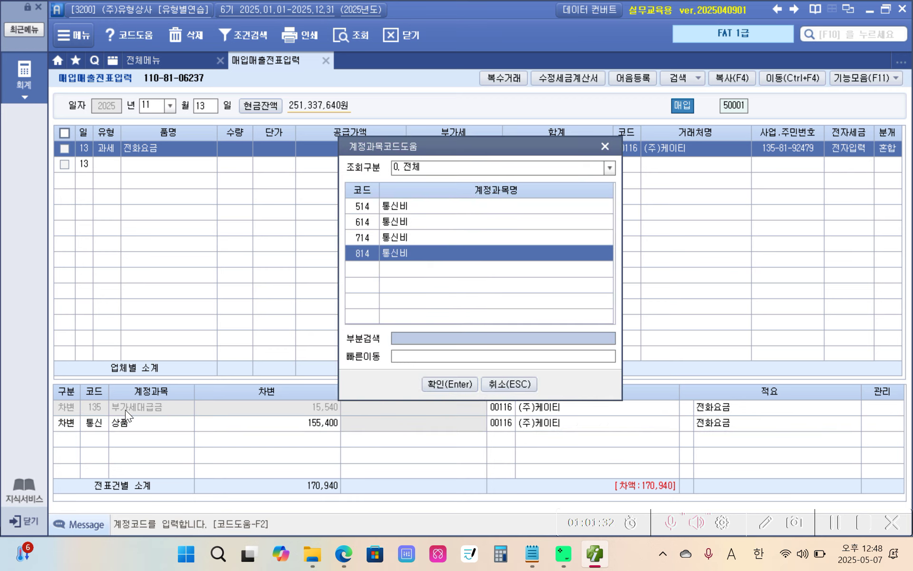
{"action": "key", "text": "Return"}
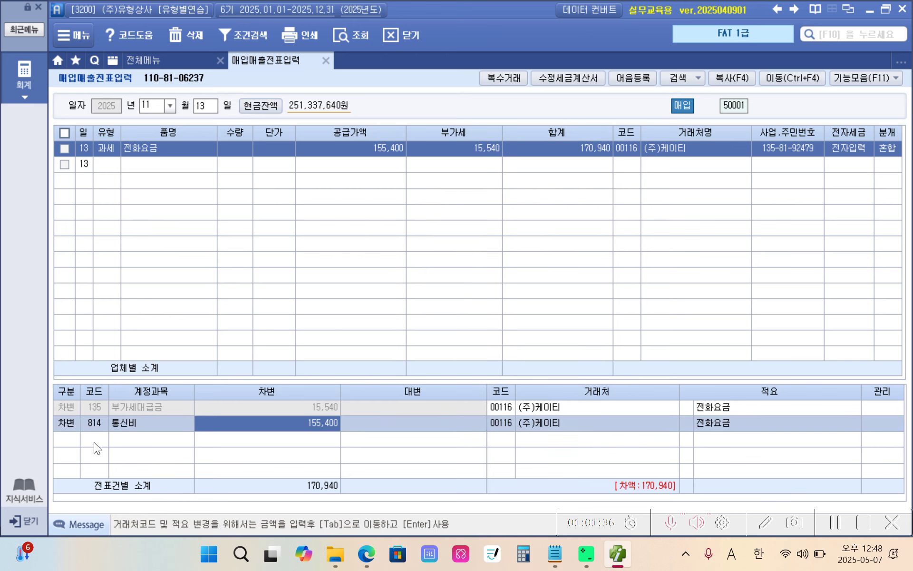
Step: Add a credit (대변) line to the November 13 journal entry for account 253 미지급금 with an amount of 170,940
{"action": "left_click", "coordinate": [65, 438]}
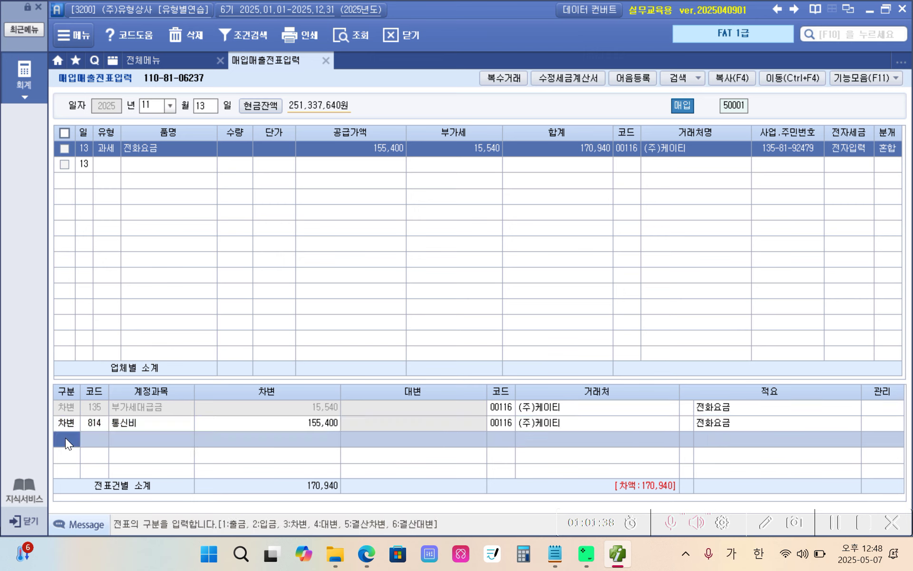
{"action": "key", "text": "4"}
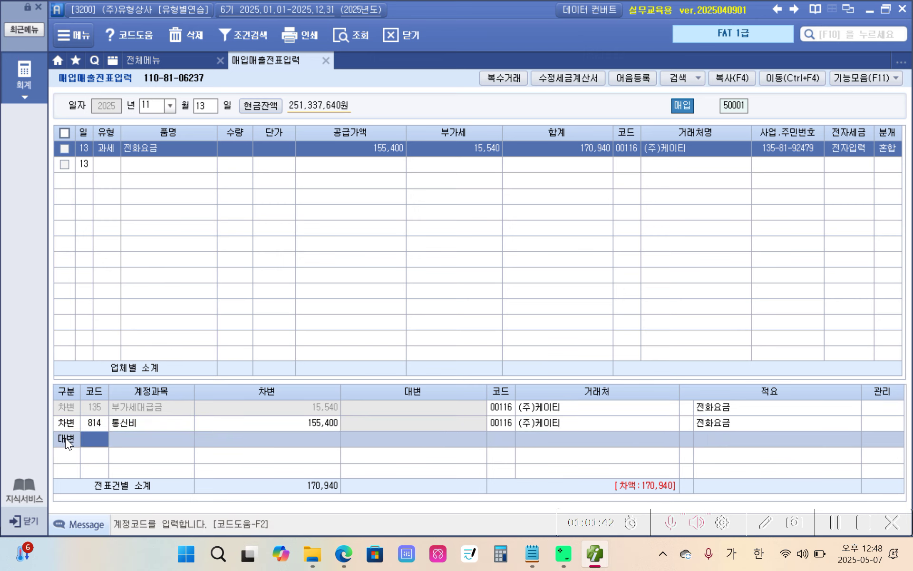
{"action": "type", "text": "253"}
{"action": "key", "text": "Return"}
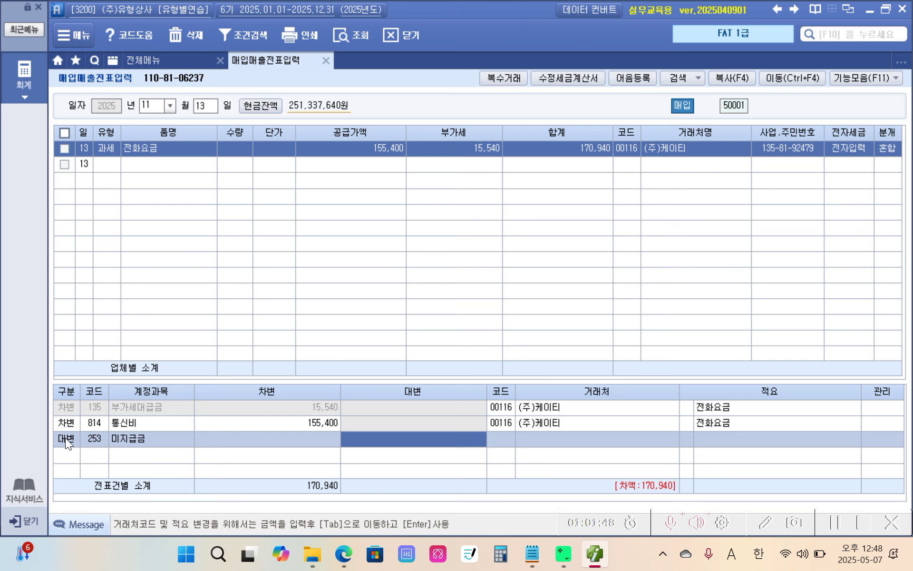
{"action": "type", "text": "170,9"}
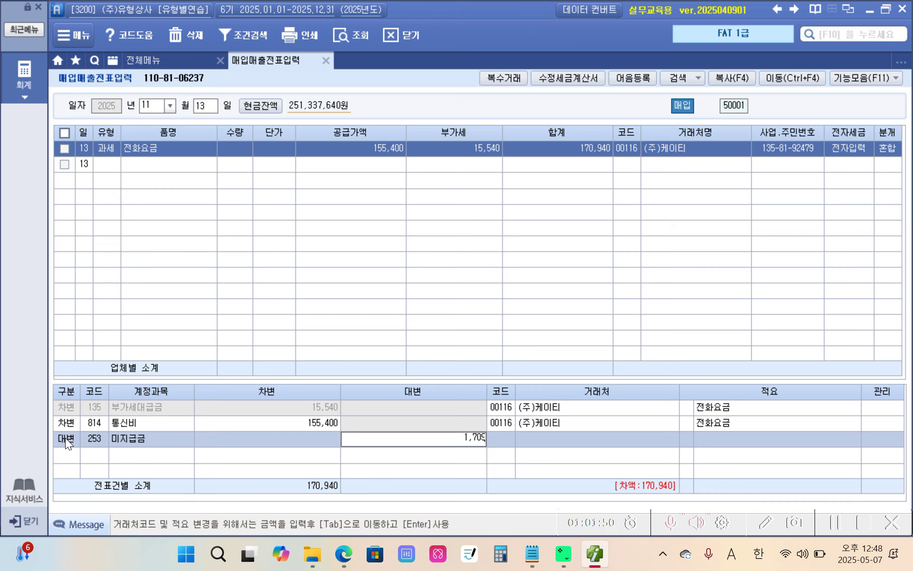
{"action": "type", "text": "40"}
{"action": "key", "text": "Tab"}
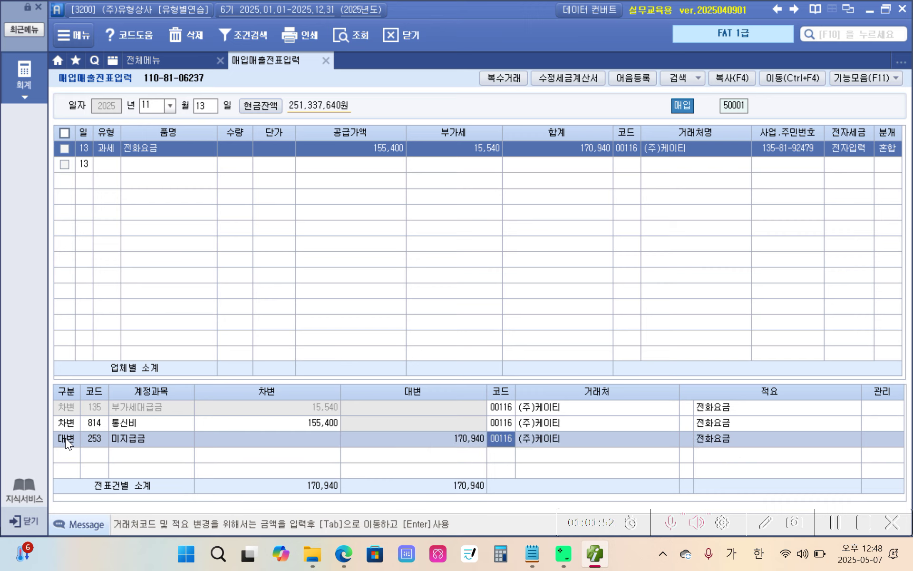